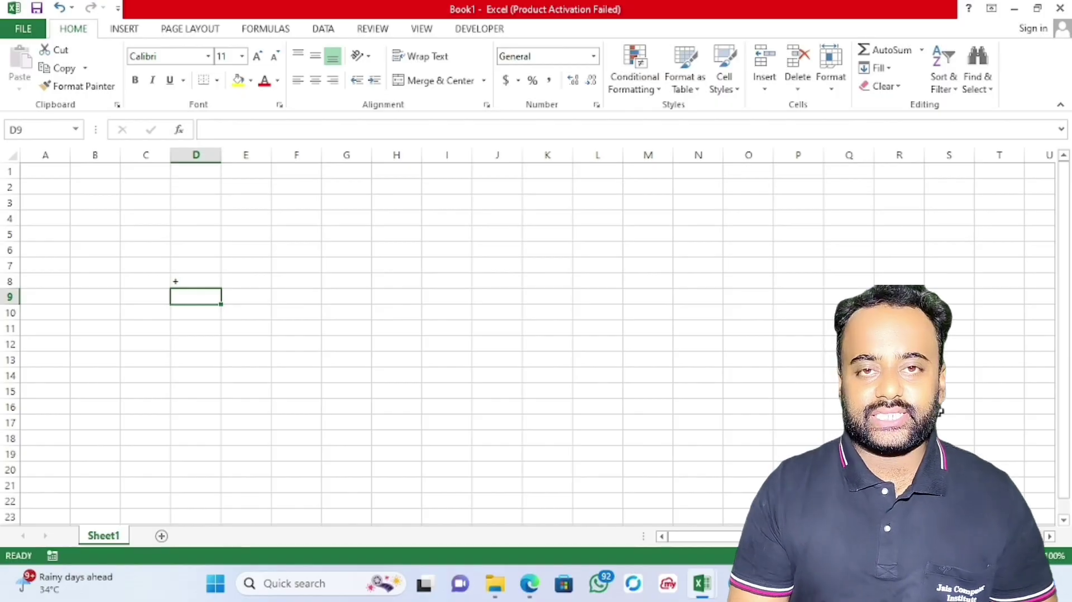
Step: Switch to the MS EXCEL NOTES PDF and read the opening definition of Microsoft Excel as an electronic spreadsheet, highlighting its key phrases
key(alt+Tab)
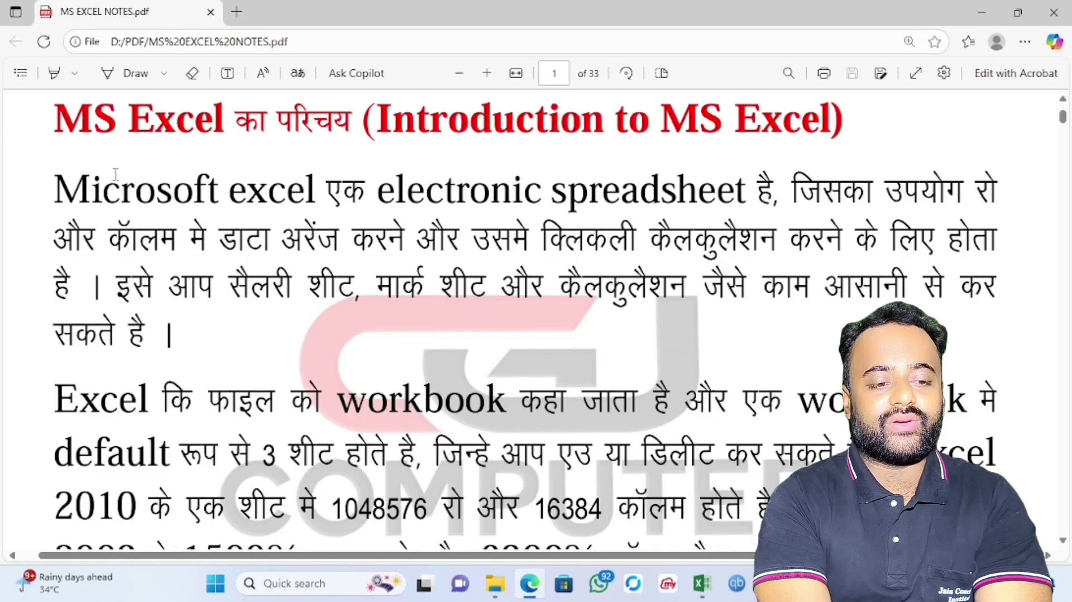
drag(63, 178, 337, 192)
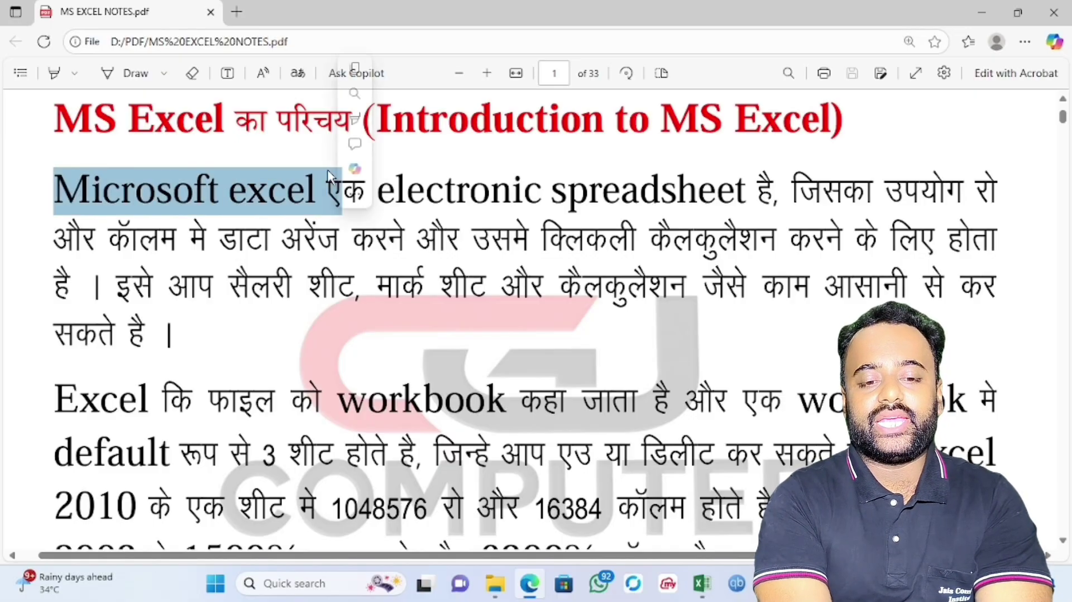
click(443, 201)
click(744, 179)
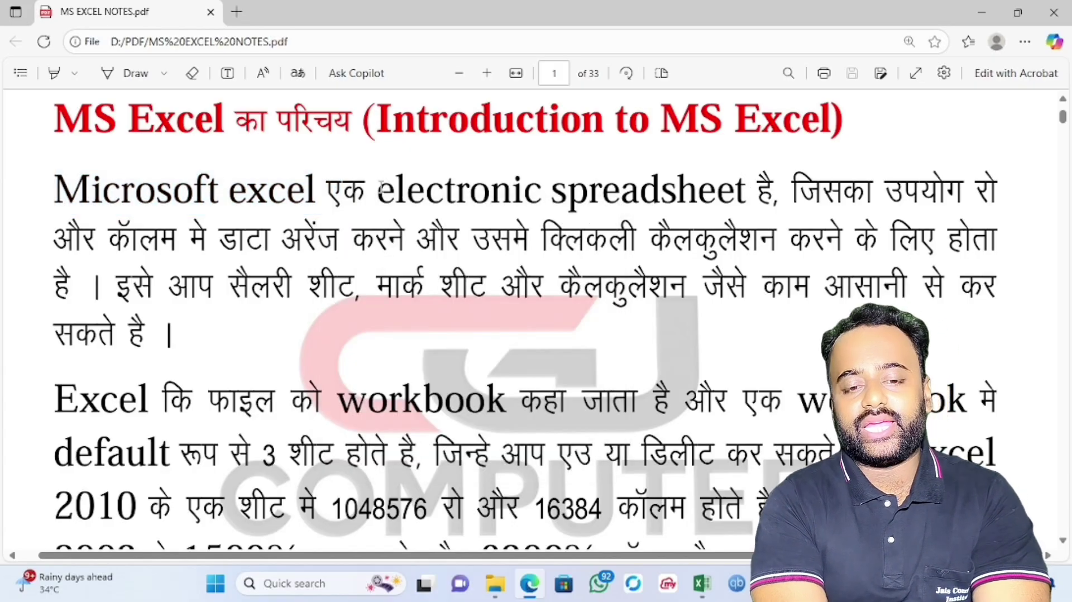
drag(379, 187, 740, 184)
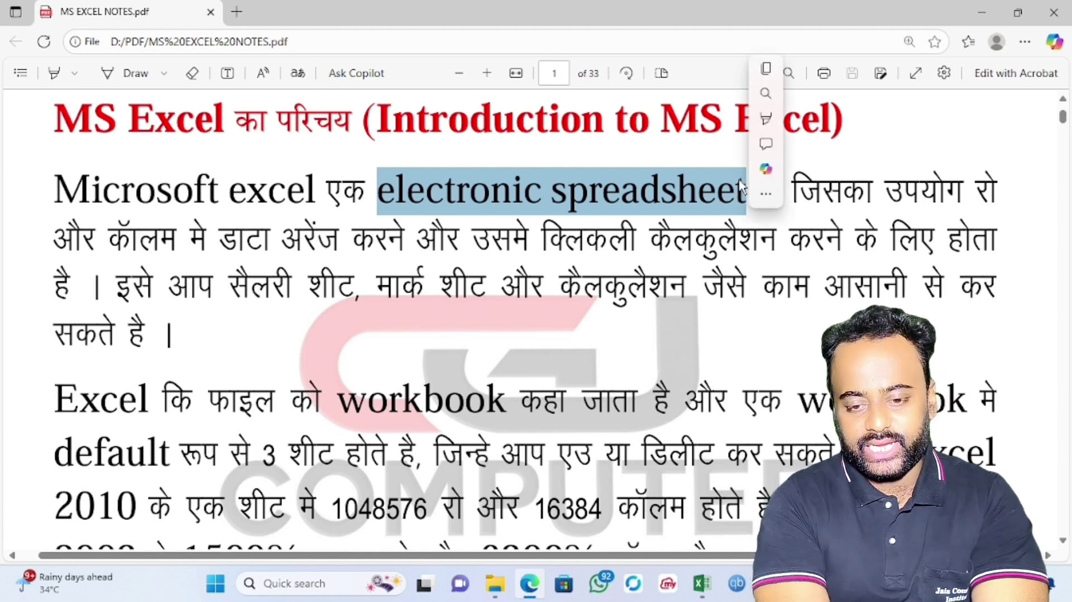
click(604, 219)
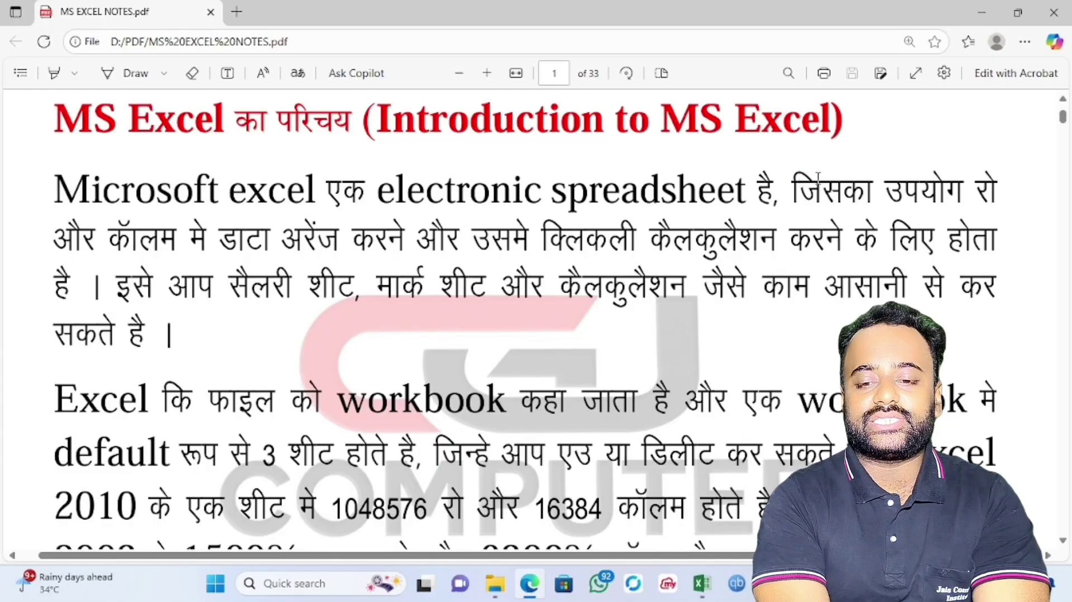
drag(799, 187, 976, 189)
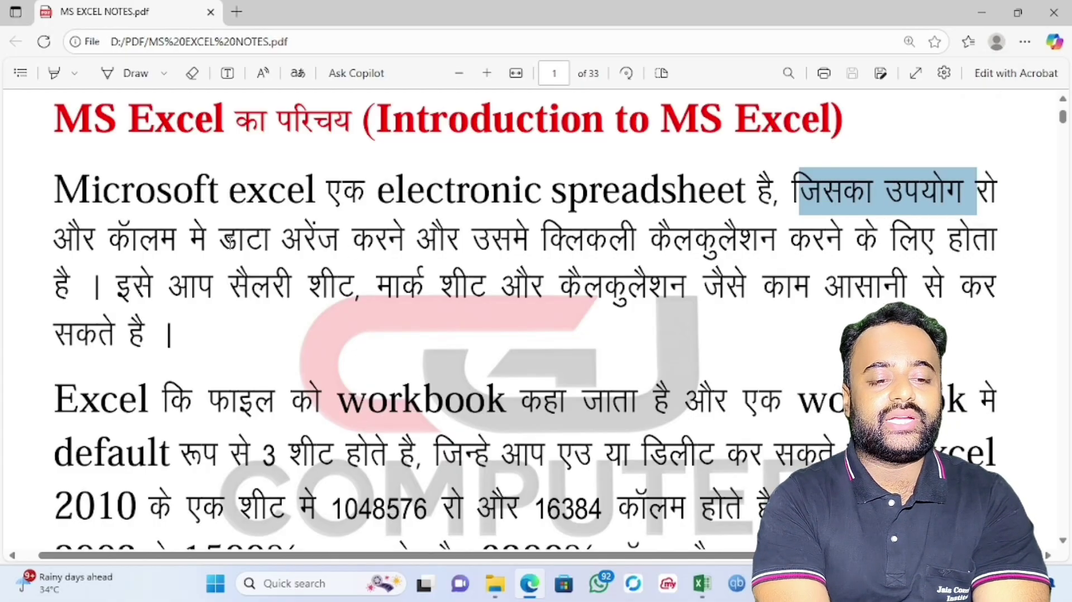
drag(191, 242, 492, 242)
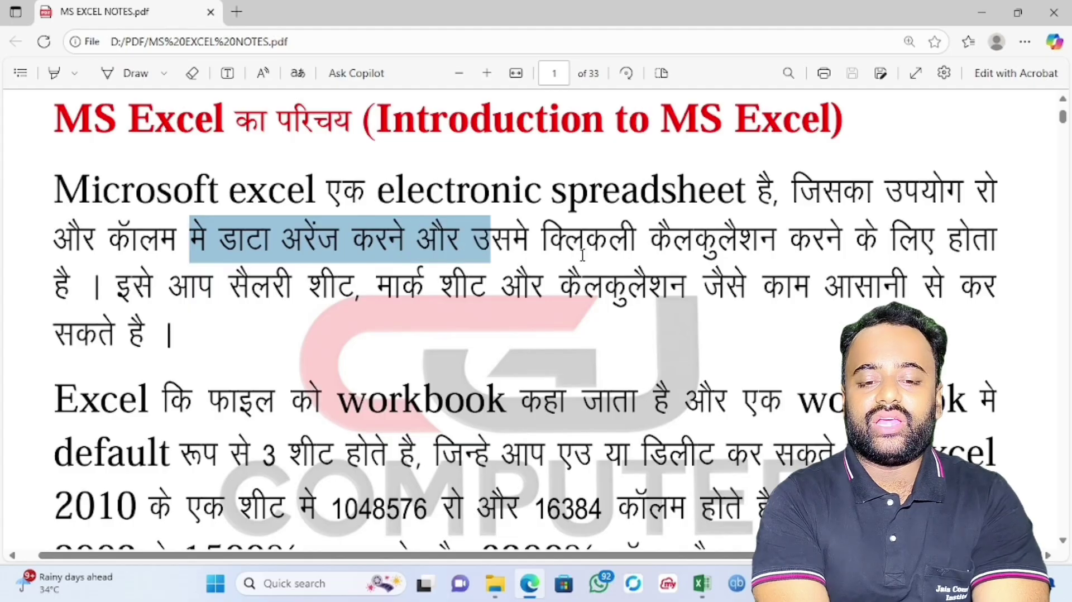
drag(582, 254, 938, 252)
click(622, 292)
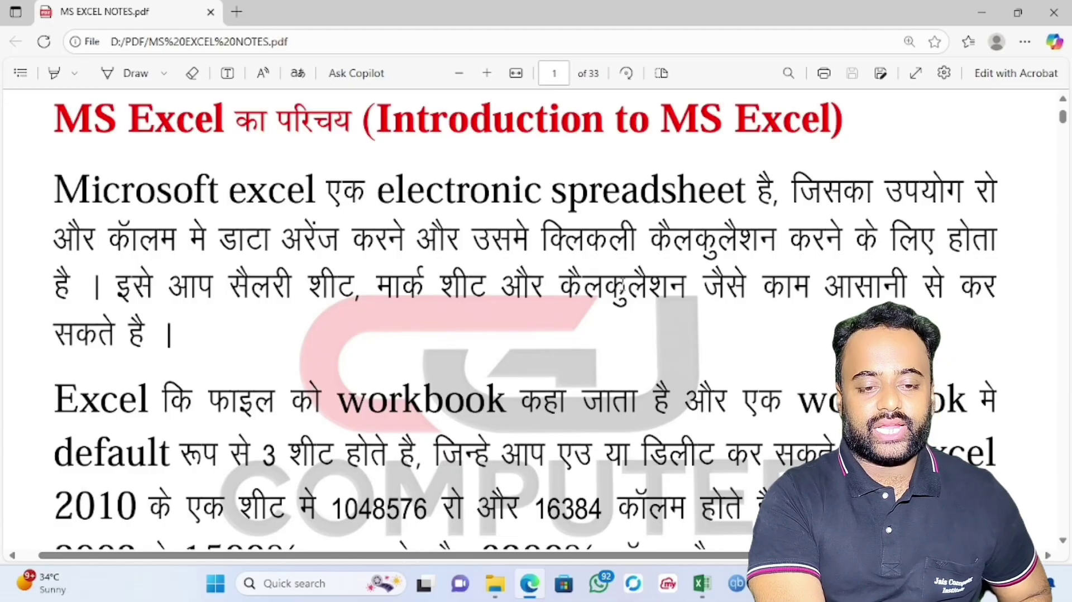
Step: Switch to the Excel workbook and widen columns D and E
key(alt+Tab)
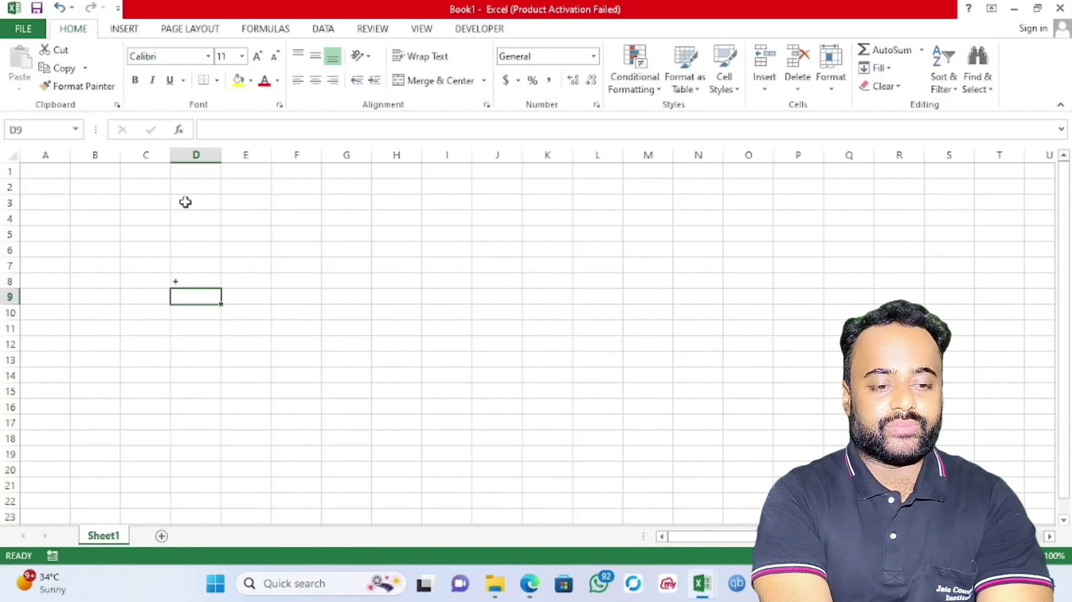
drag(221, 157, 374, 158)
Step: Select the vertical ranges E1:E15 and F1:F14, and several horizontal cell ranges across the rows, ending with E12:K13
click(359, 169)
drag(348, 286, 342, 379)
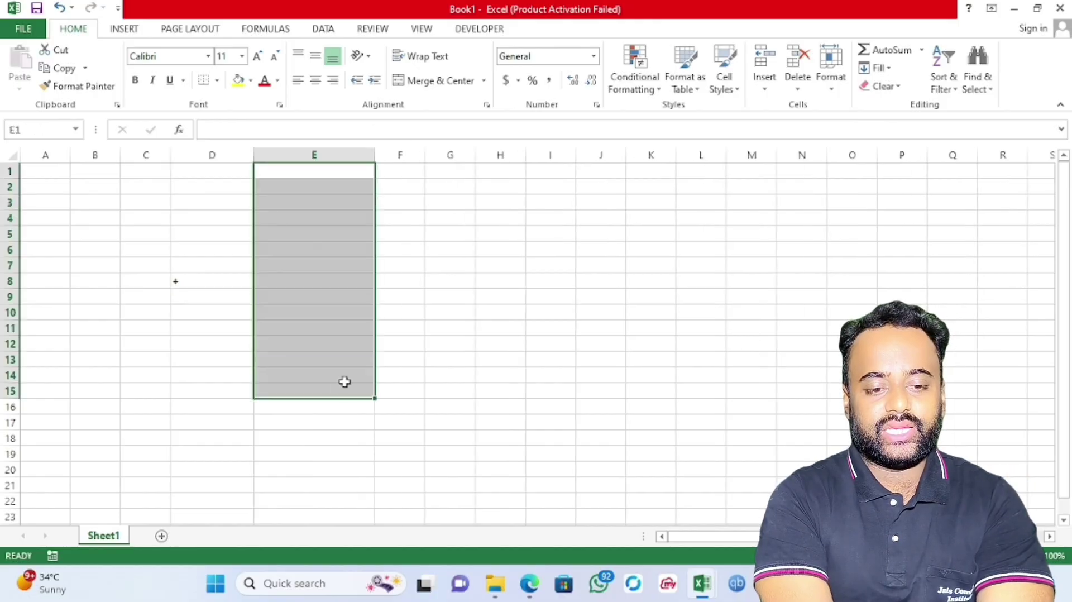
drag(409, 177, 386, 371)
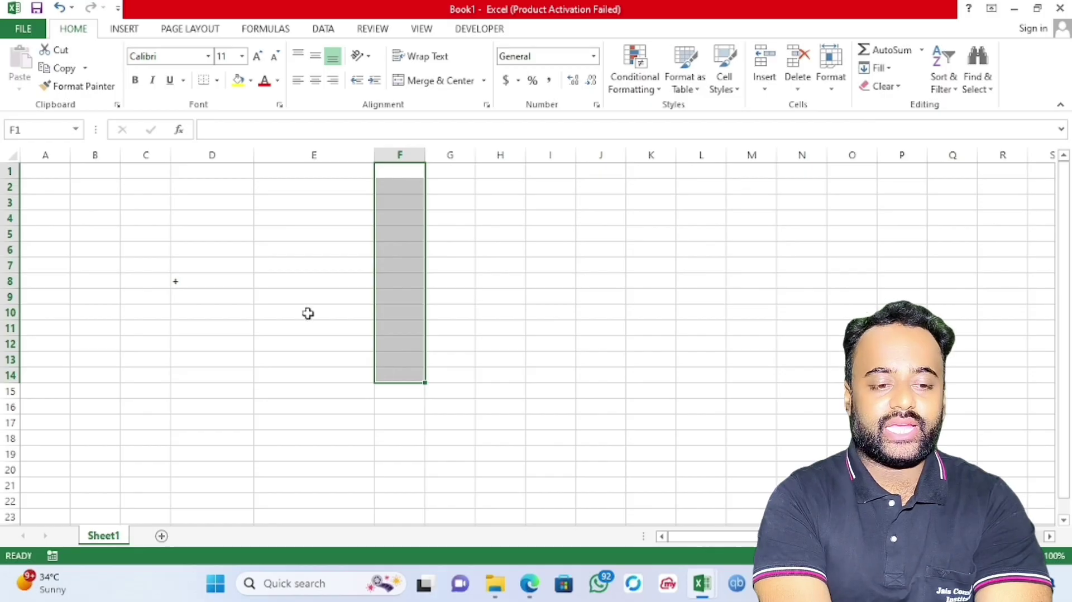
drag(238, 272, 605, 263)
drag(183, 290, 618, 282)
drag(259, 357, 640, 347)
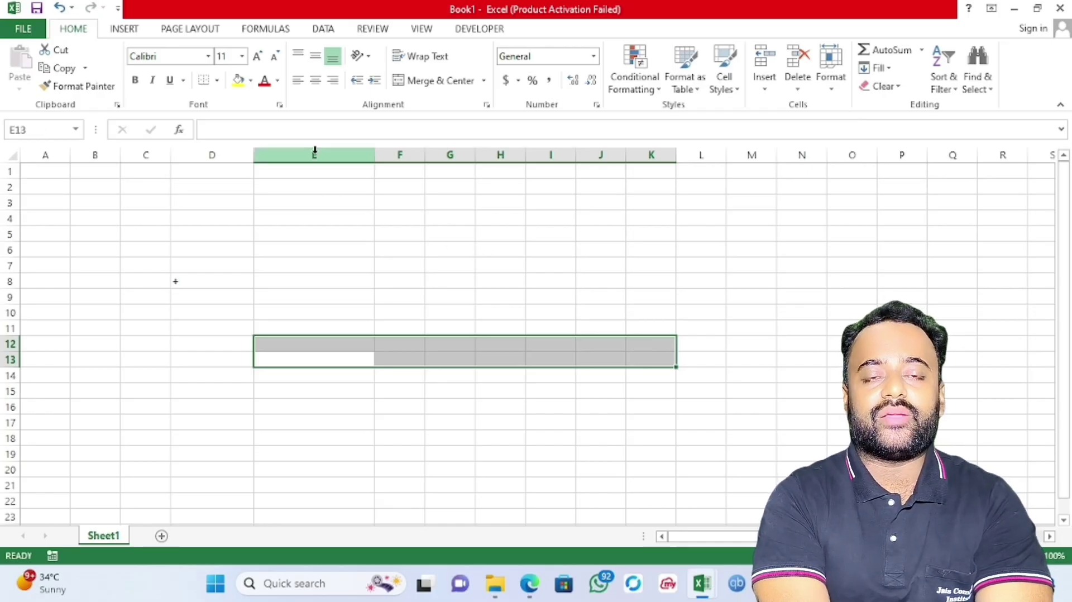
Step: Select whole columns E to H and A to F, and whole rows 1 to 21, to show the sheet's columns and rows
drag(314, 149, 500, 154)
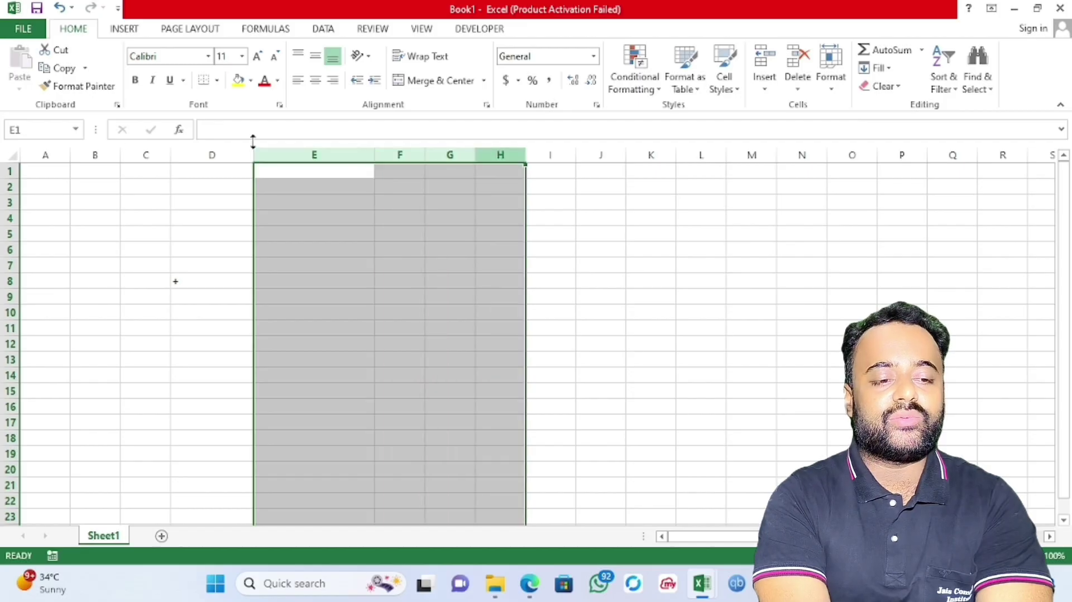
drag(52, 150, 391, 154)
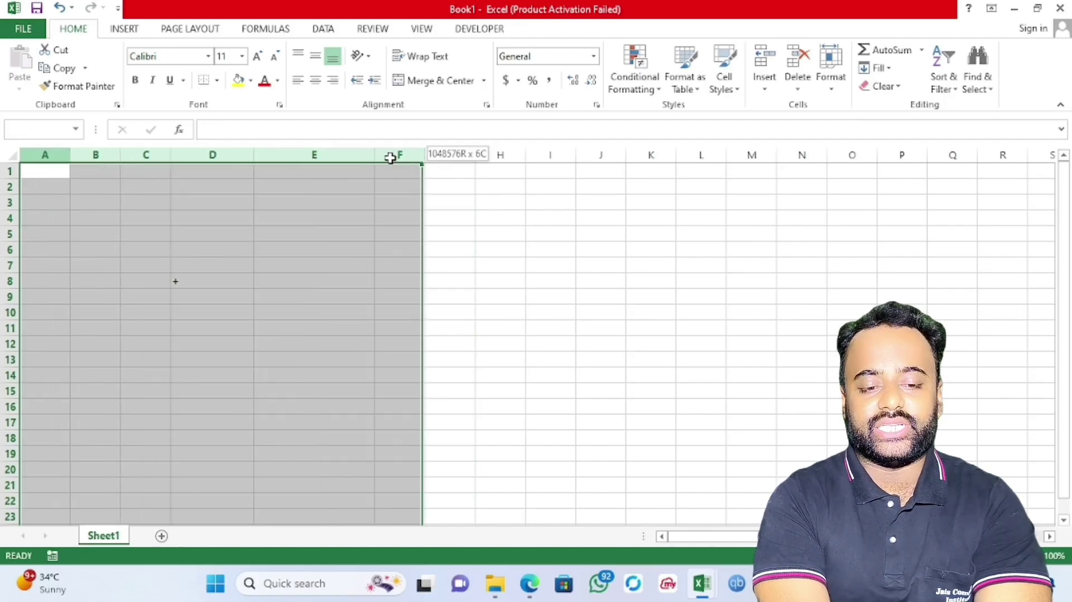
click(96, 217)
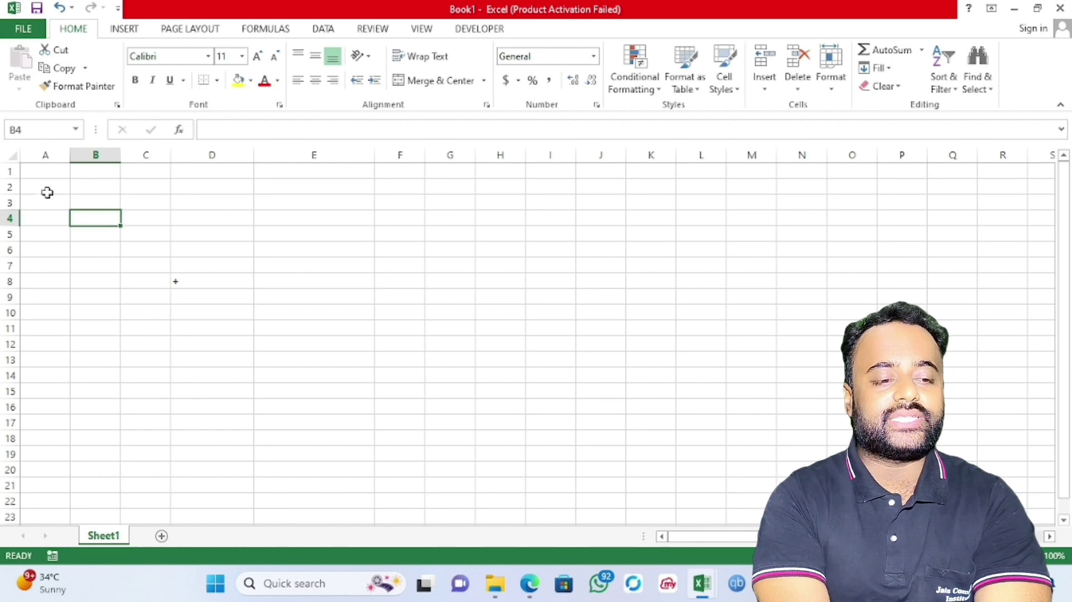
drag(4, 170, 3, 486)
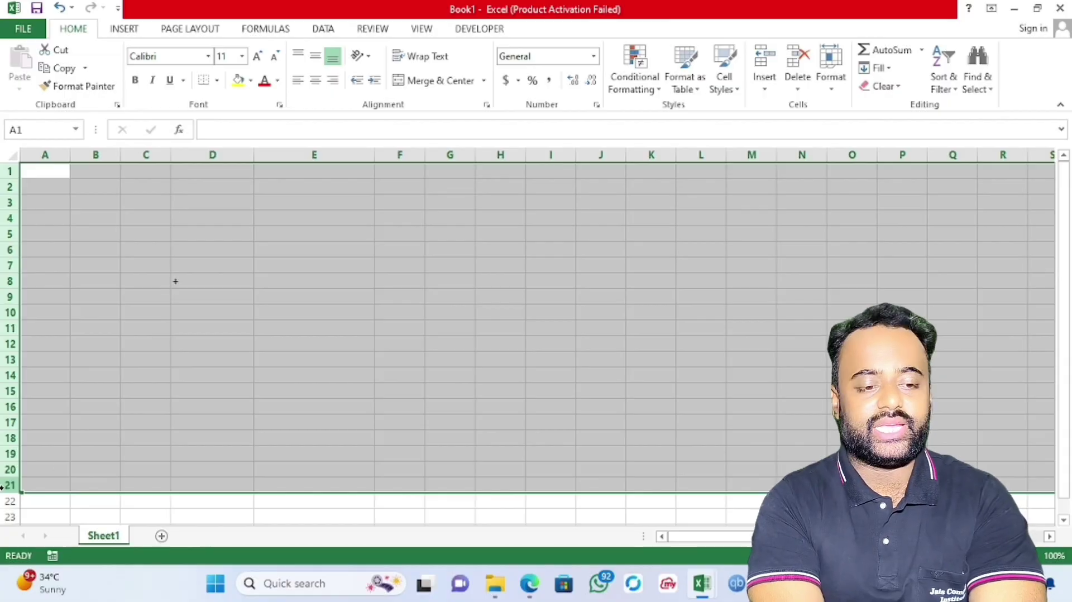
click(218, 437)
Step: Switch back to the PDF notes and read the sentence on using Excel for salary sheets, mark sheets and calculations
key(alt+Tab)
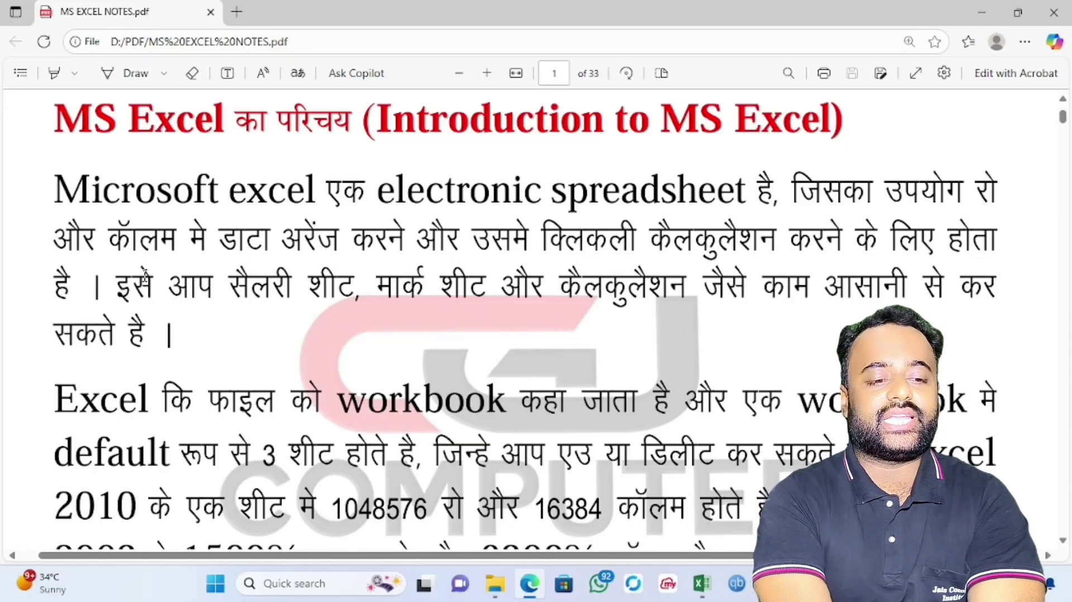
drag(116, 279, 356, 274)
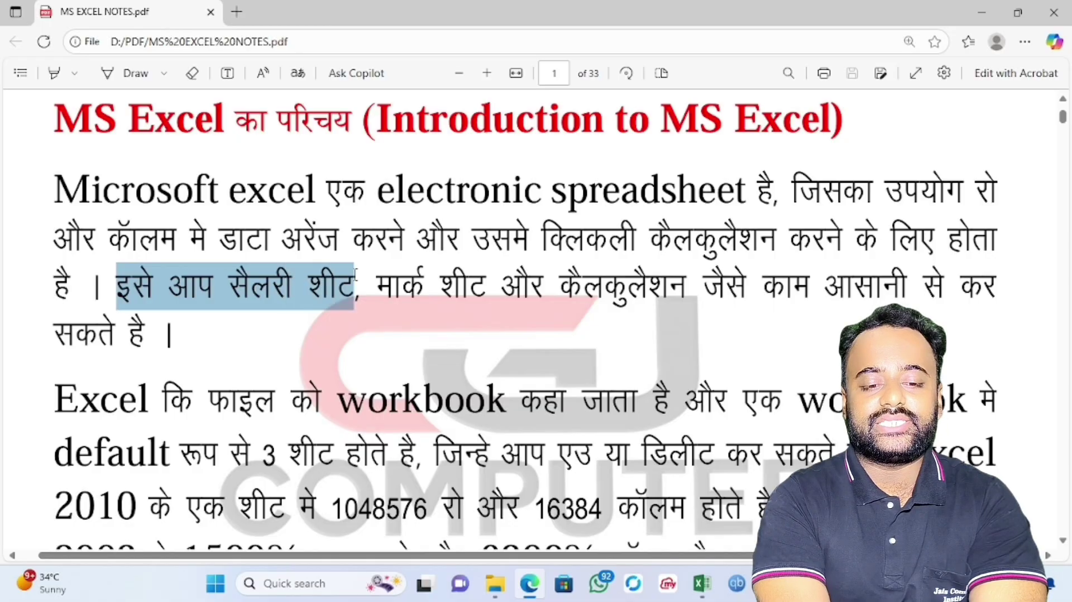
click(592, 285)
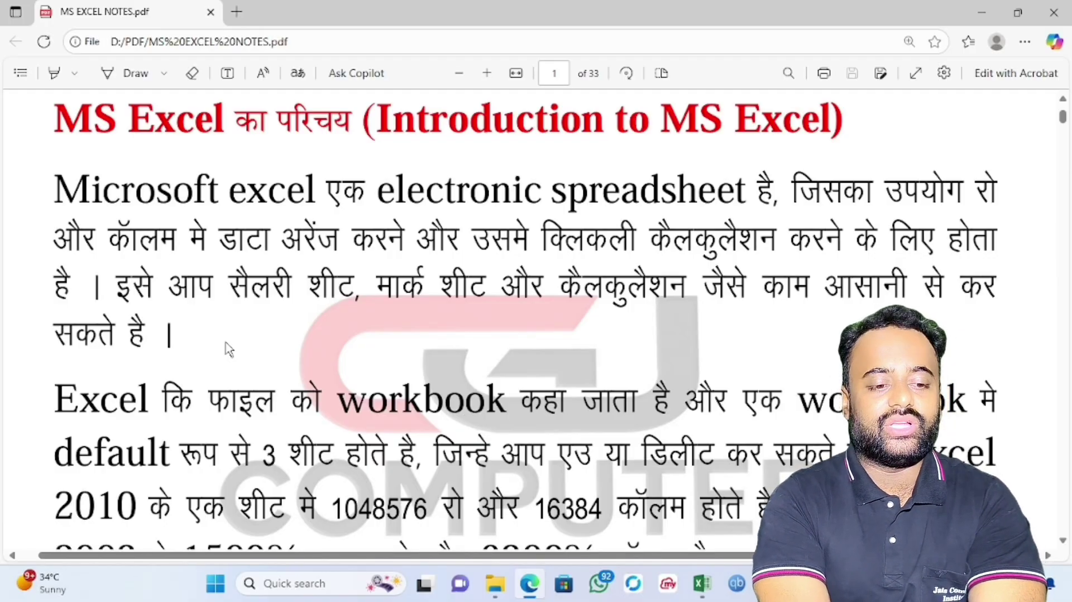
Step: Read the notes on what an Excel file is called, its default sheets, and adding or deleting sheets, highlighting each phrase
scroll(228, 349, down, 3)
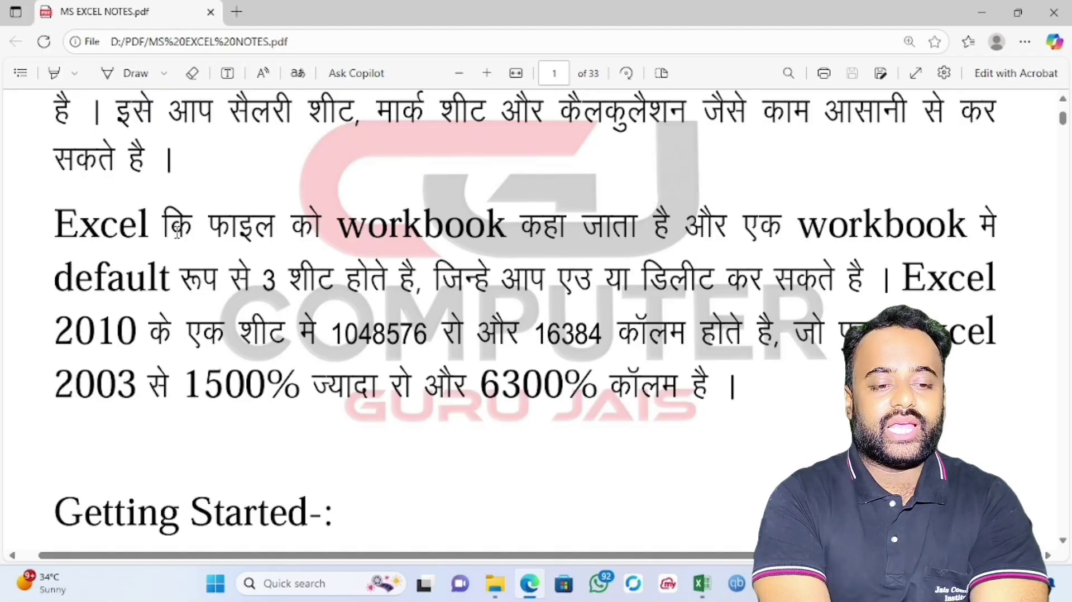
drag(334, 226, 673, 221)
click(670, 222)
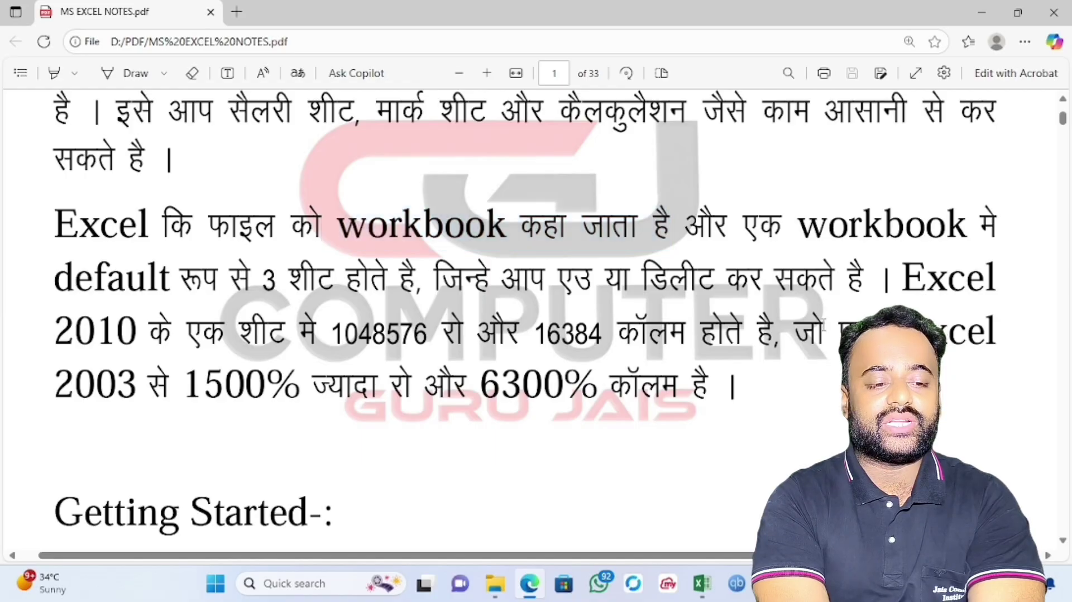
double_click(190, 276)
drag(217, 277, 435, 277)
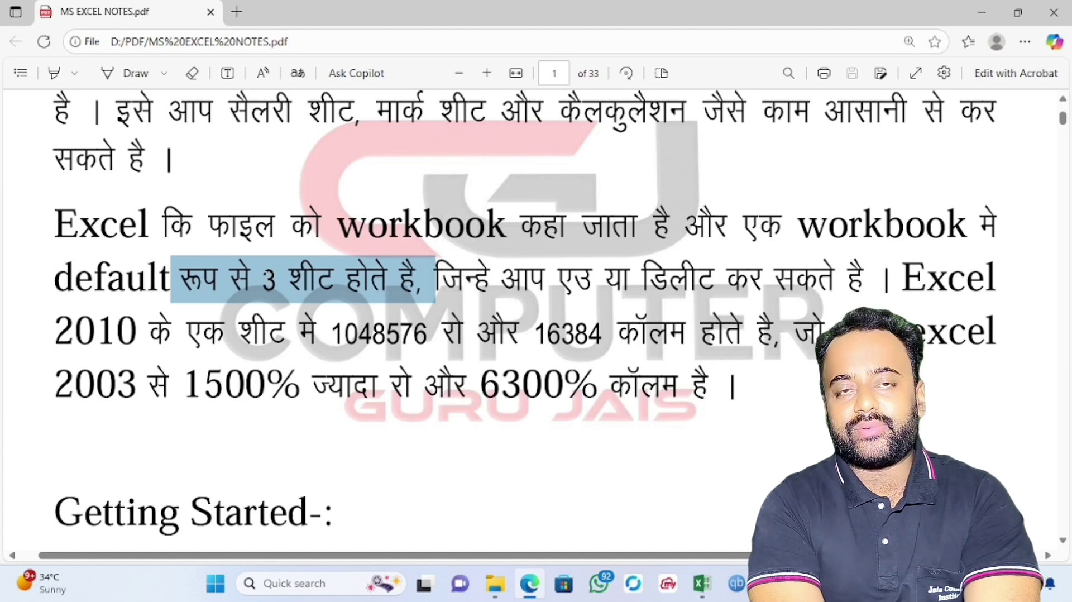
click(286, 287)
double_click(274, 282)
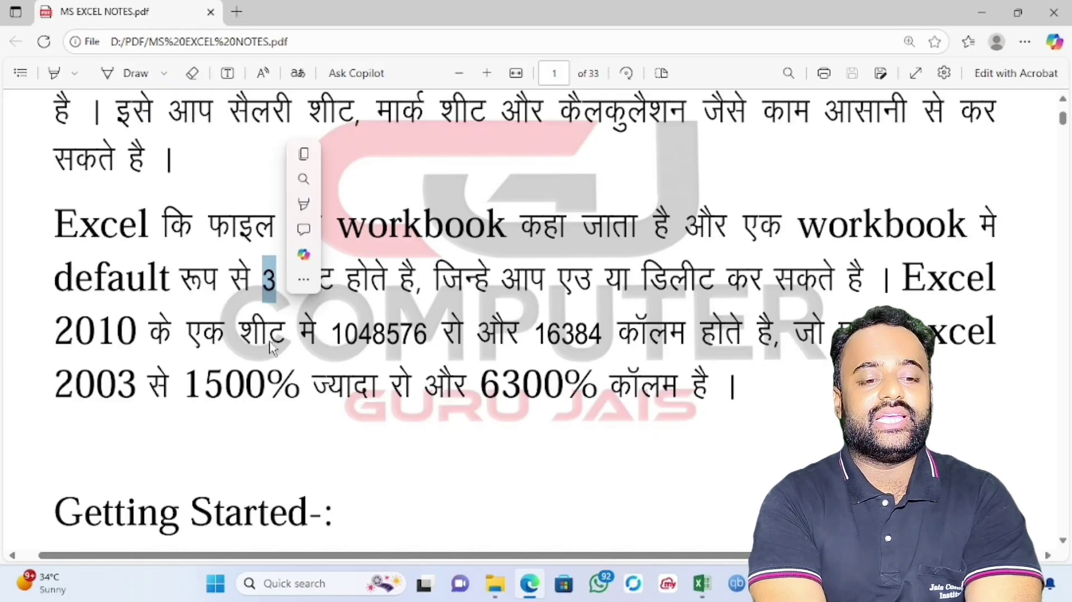
click(266, 269)
drag(266, 269, 331, 289)
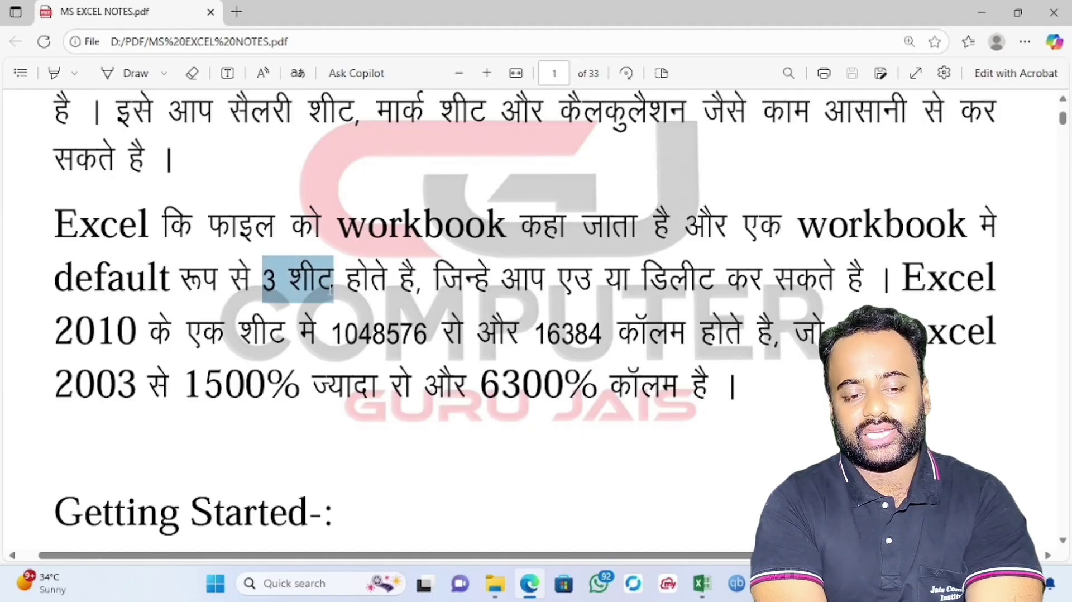
click(281, 350)
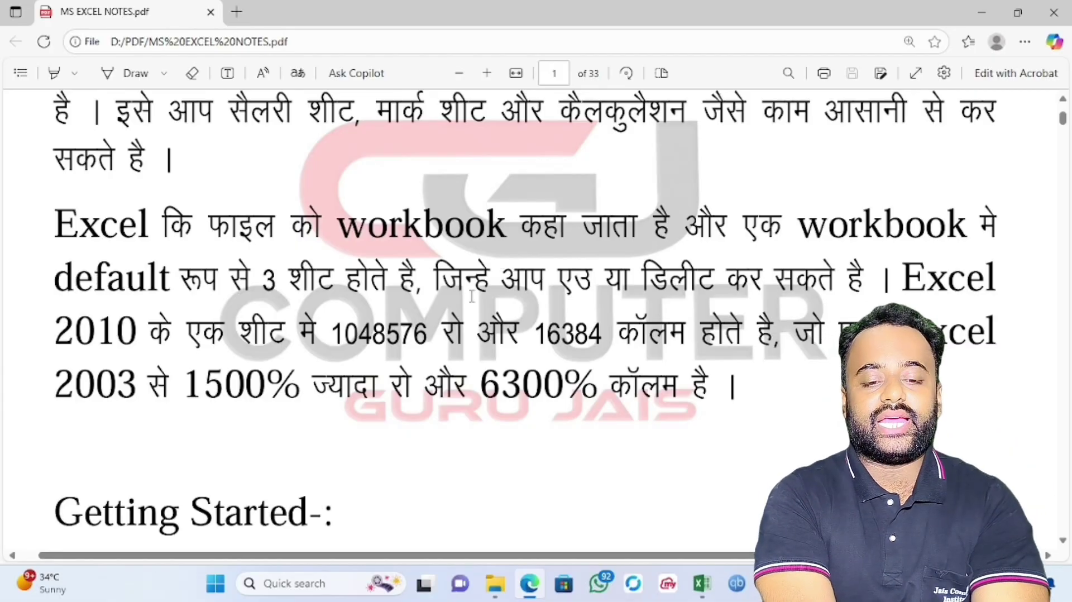
drag(491, 279, 864, 277)
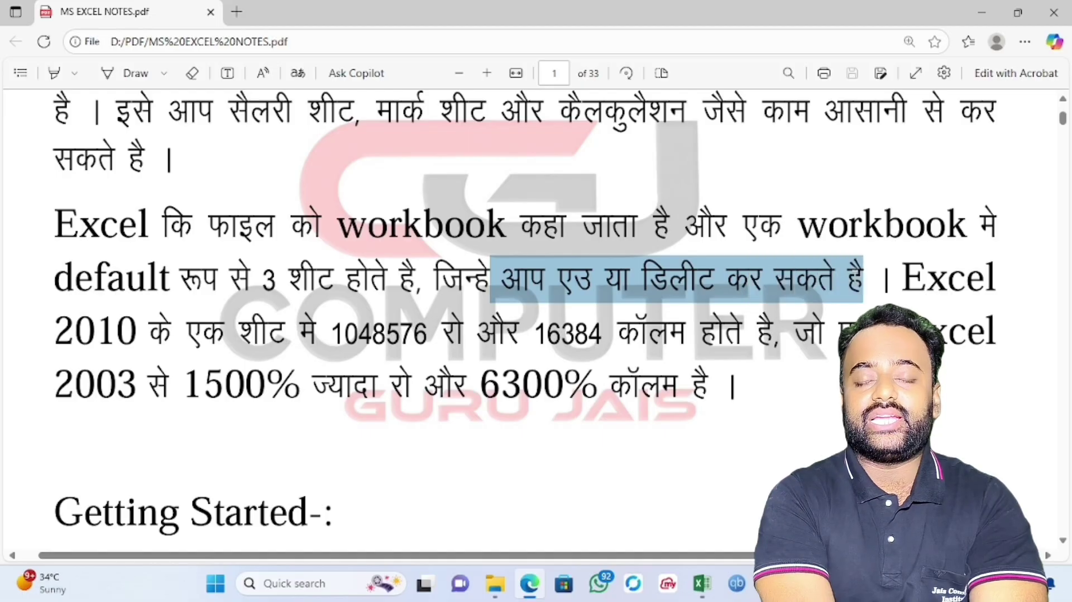
click(614, 281)
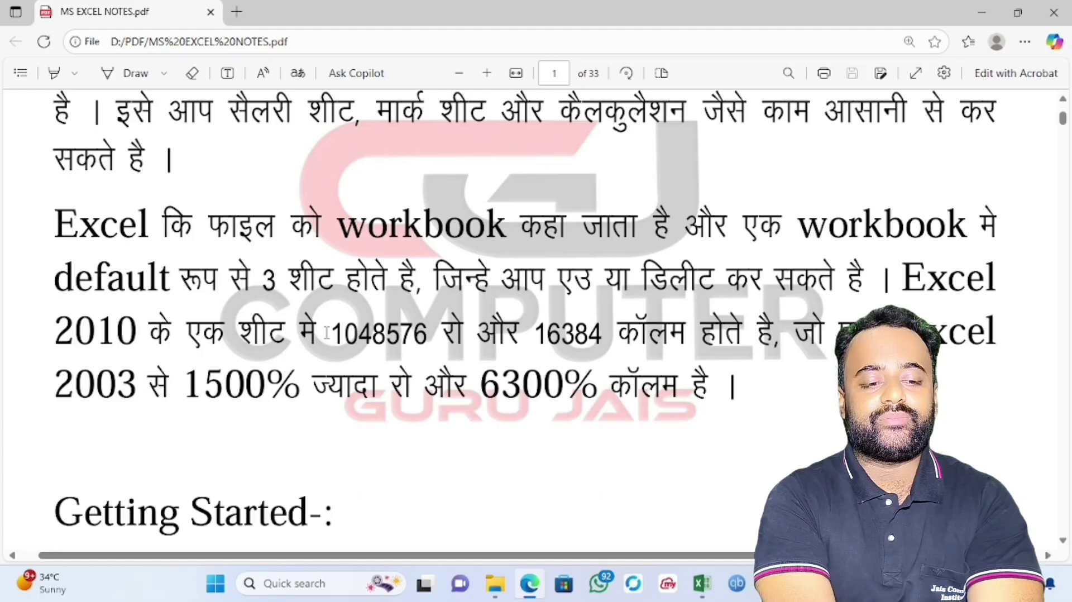
Step: Read the notes on the row and column capacity of an Excel 2010 sheet and its comparison with Excel 2003
drag(326, 333, 463, 335)
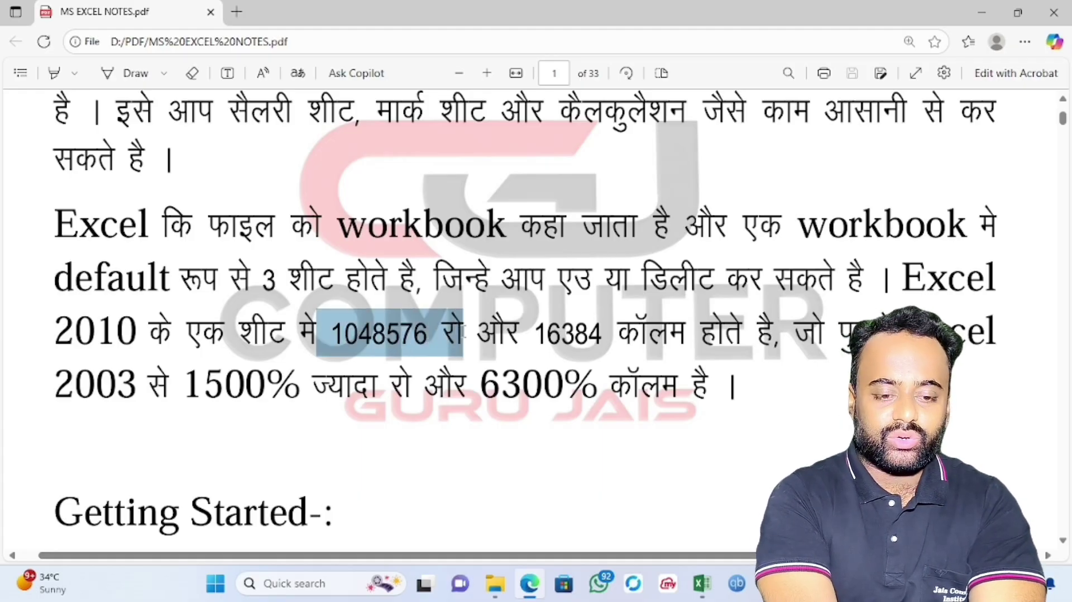
click(662, 346)
drag(536, 333, 695, 337)
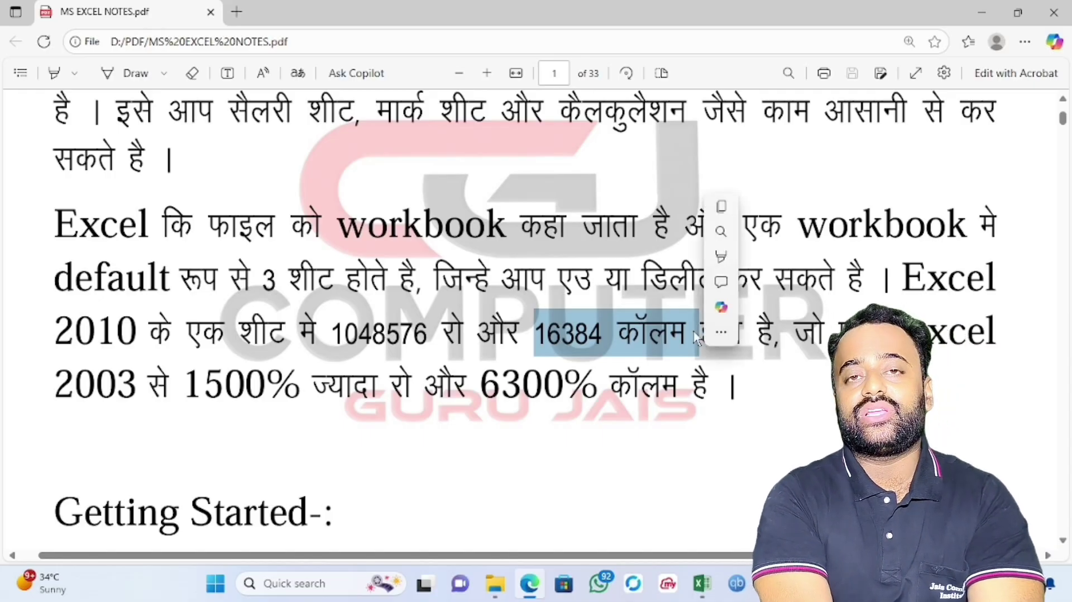
click(536, 339)
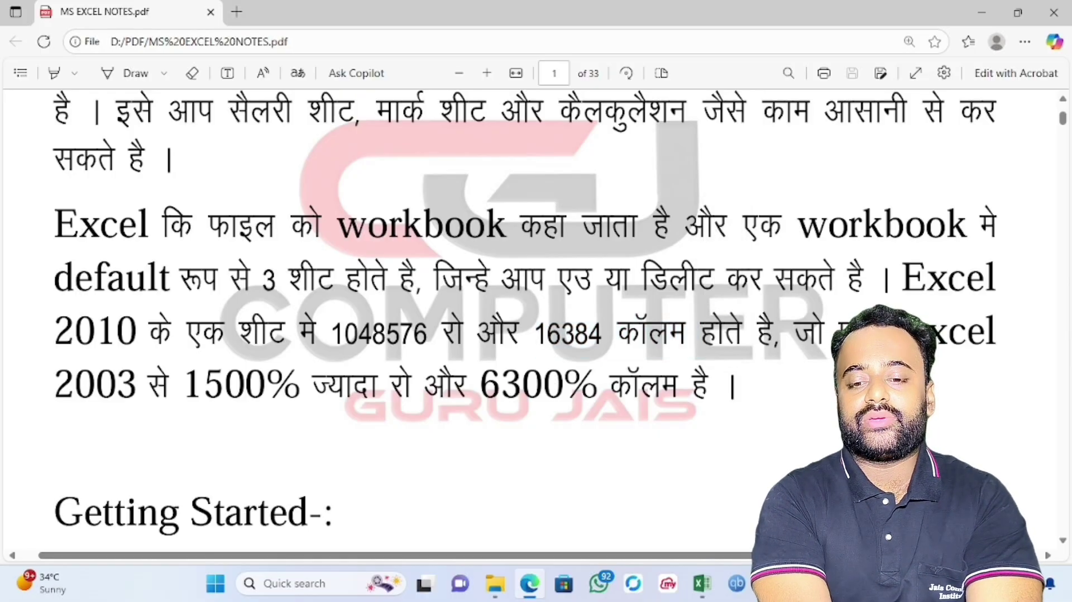
drag(986, 315, 996, 331)
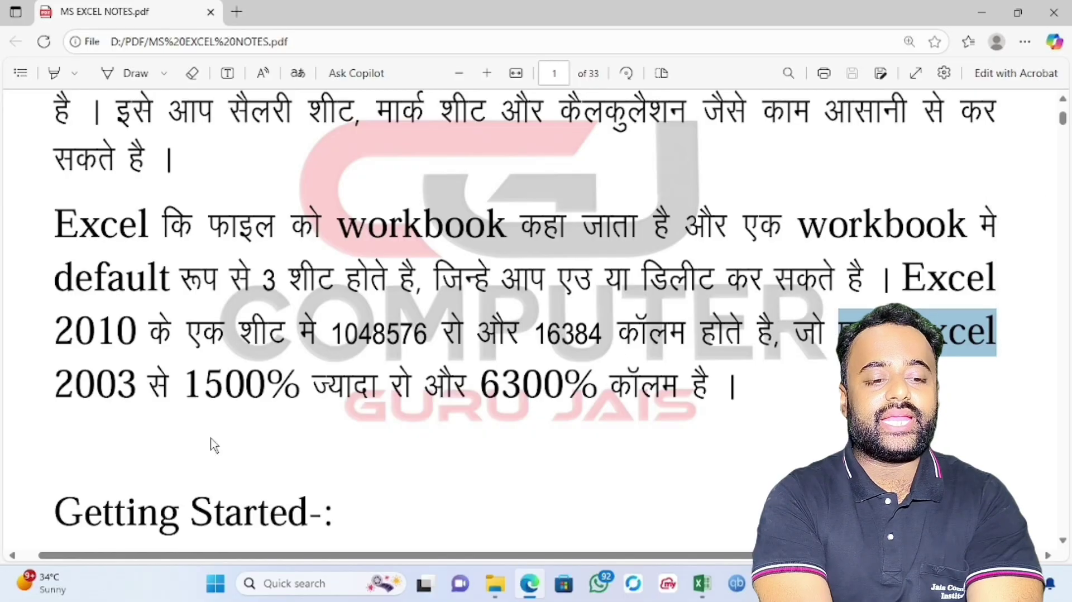
drag(185, 391, 410, 397)
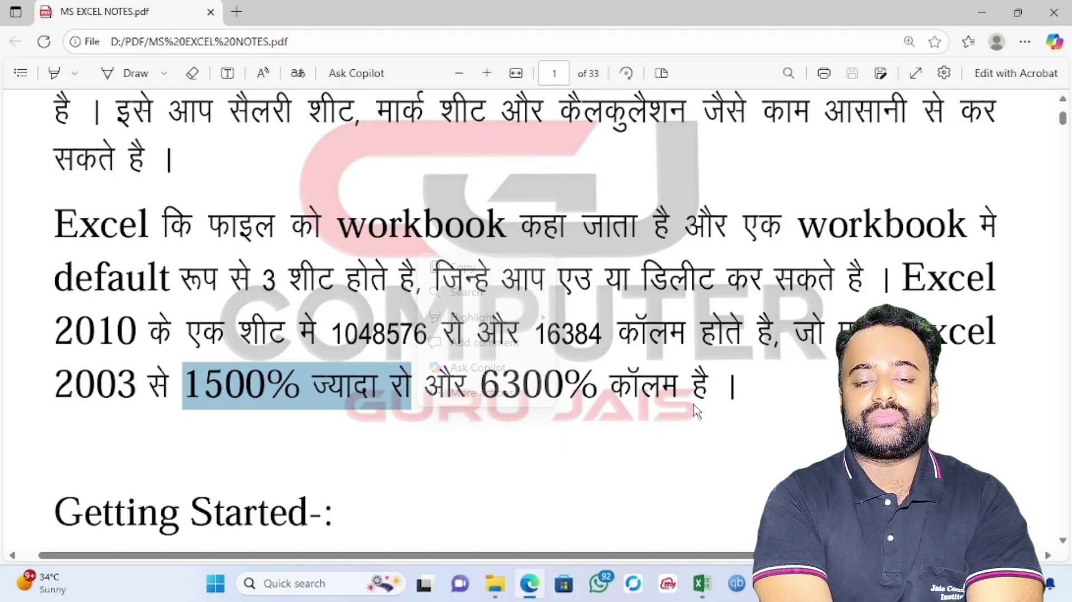
click(658, 397)
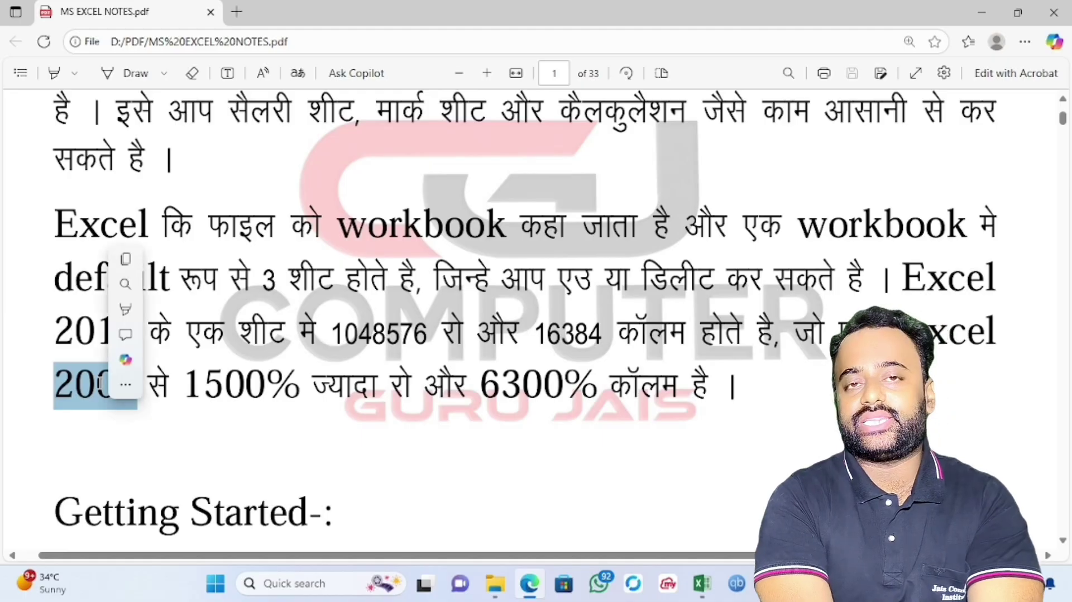
click(624, 280)
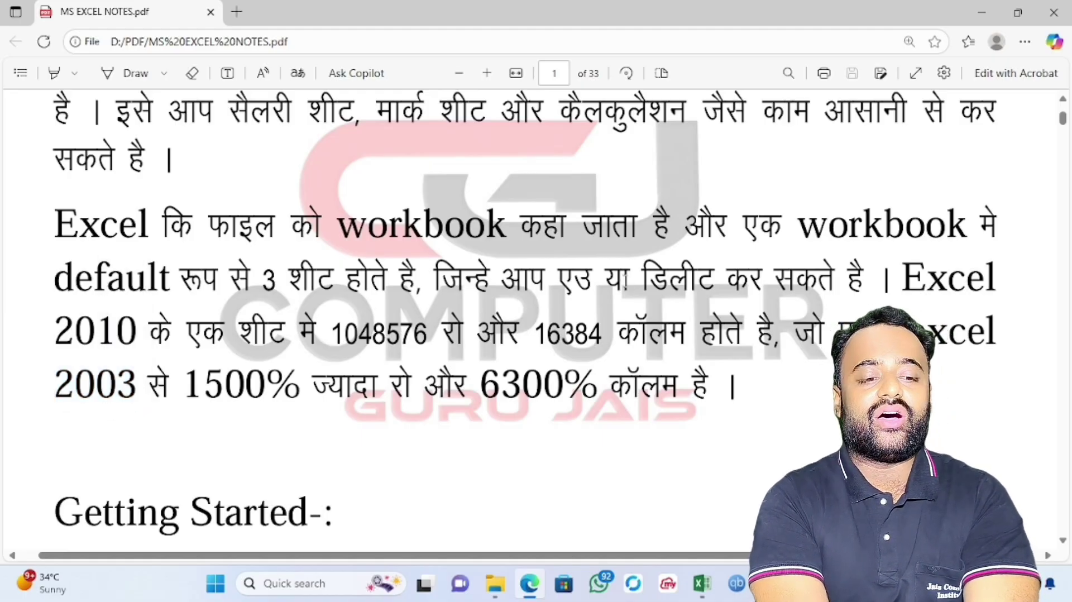
drag(54, 327, 148, 332)
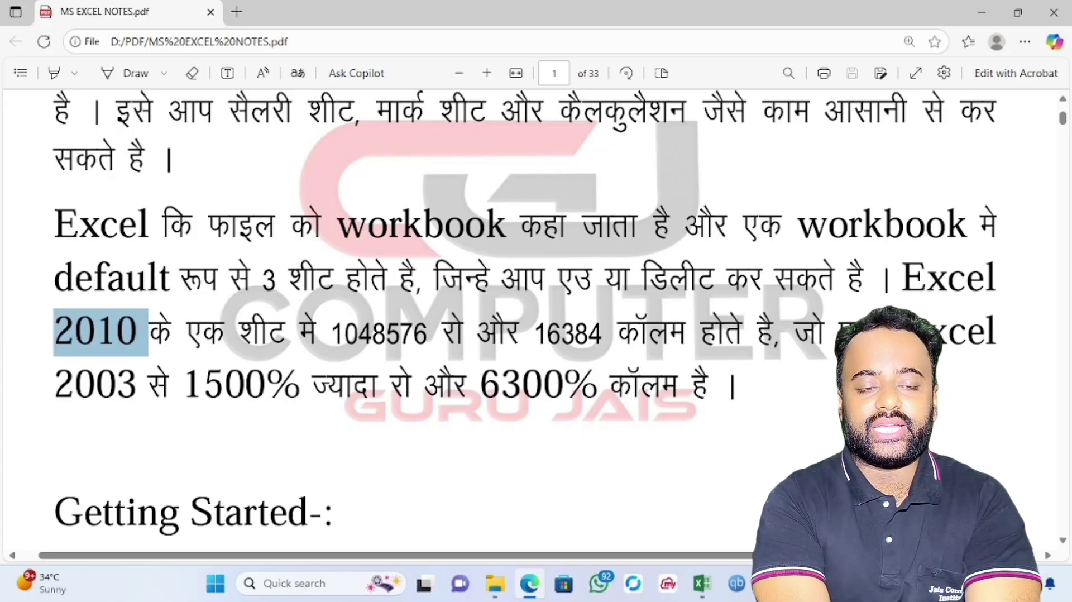
Step: Read the Getting Started notes on launching Excel 2010, highlight that heading, and continue to the Office Element section
click(522, 280)
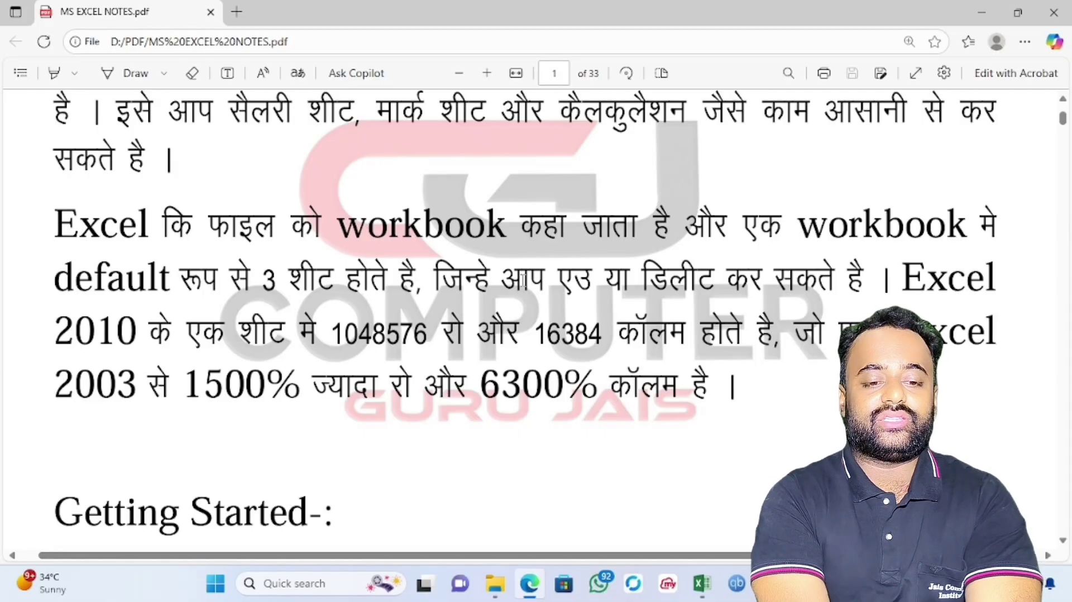
scroll(522, 280, down, 5)
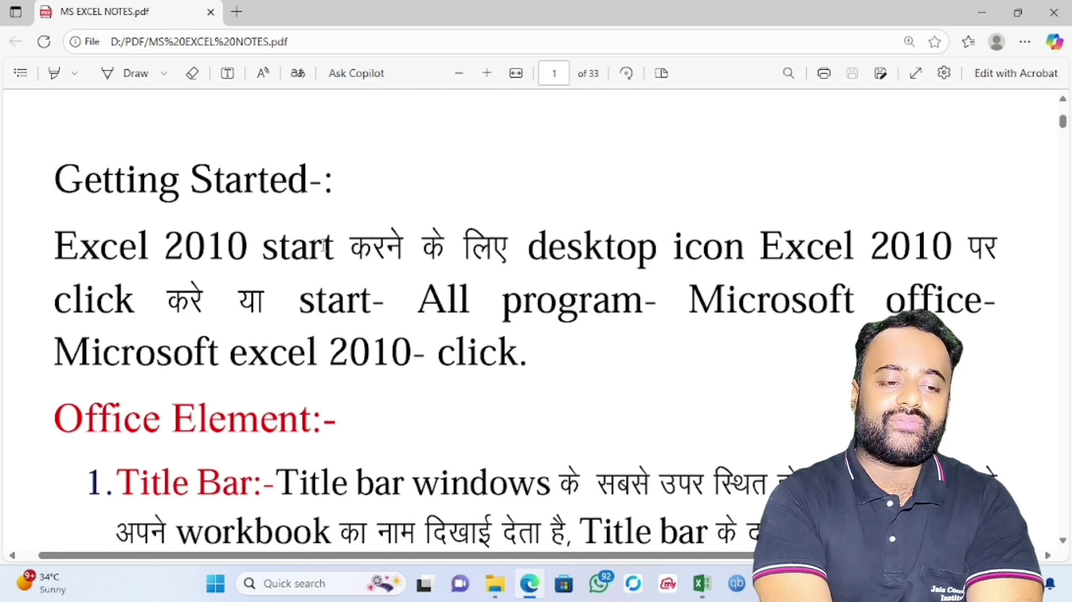
drag(57, 180, 322, 181)
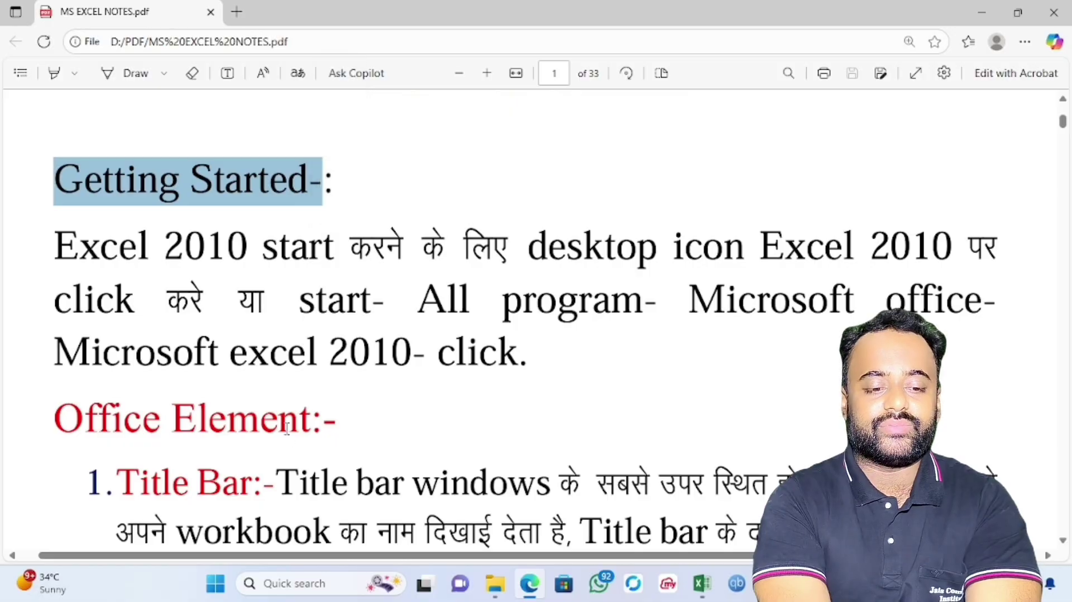
click(274, 272)
scroll(287, 428, down, 4)
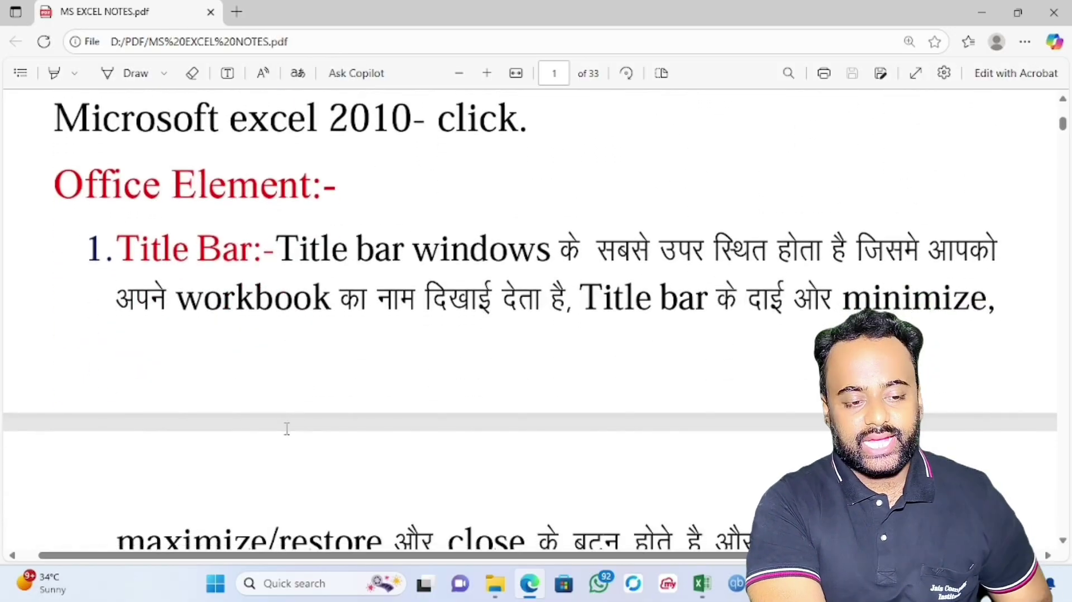
Step: Switch to the blank Excel workbook and select cell L13, followed by cell F15, while viewing its window elements
key(alt+Tab)
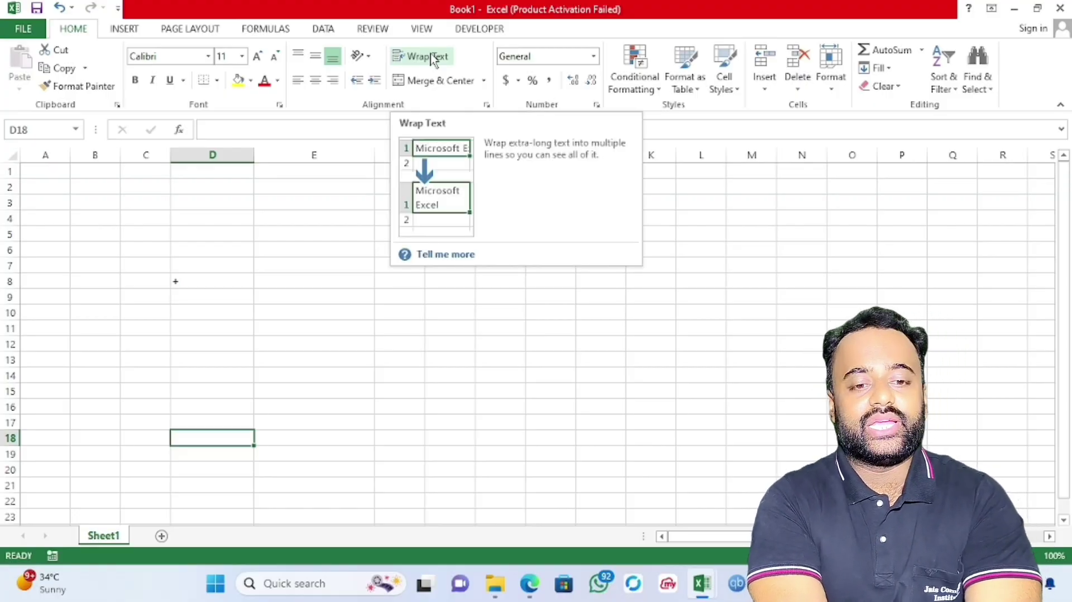
click(720, 358)
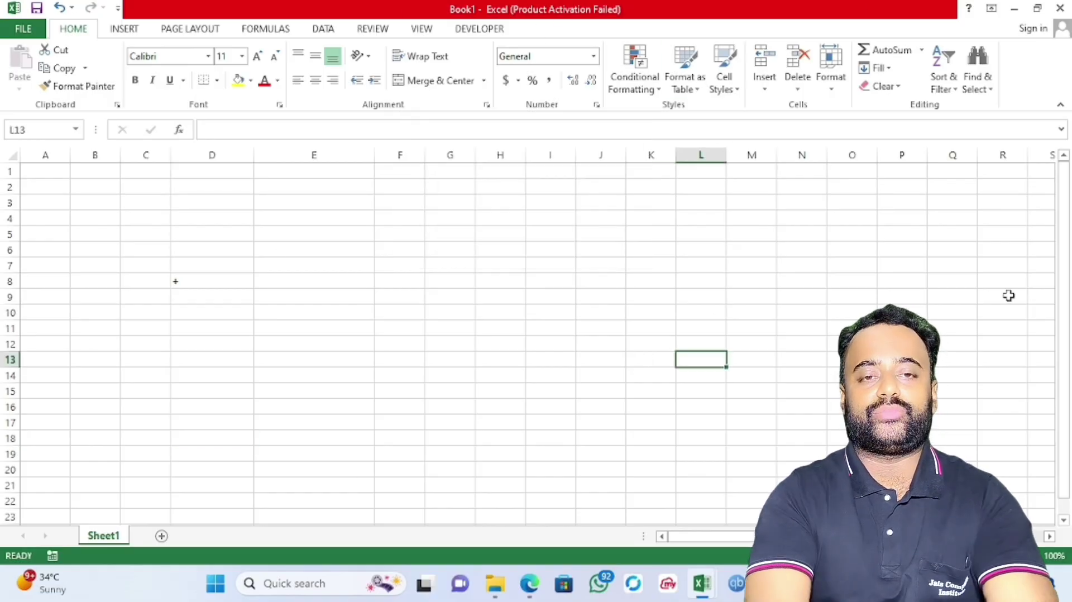
click(408, 394)
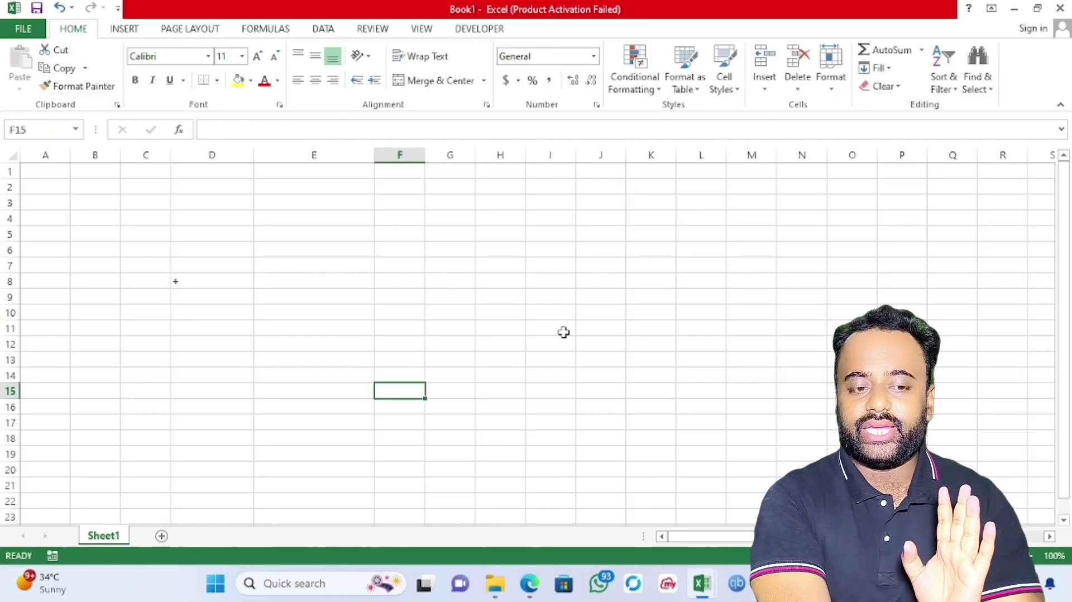
Step: Switch back to the PDF notes and read the Title Bar definition, highlighting its heading and the opening words of its description
key(alt+Tab)
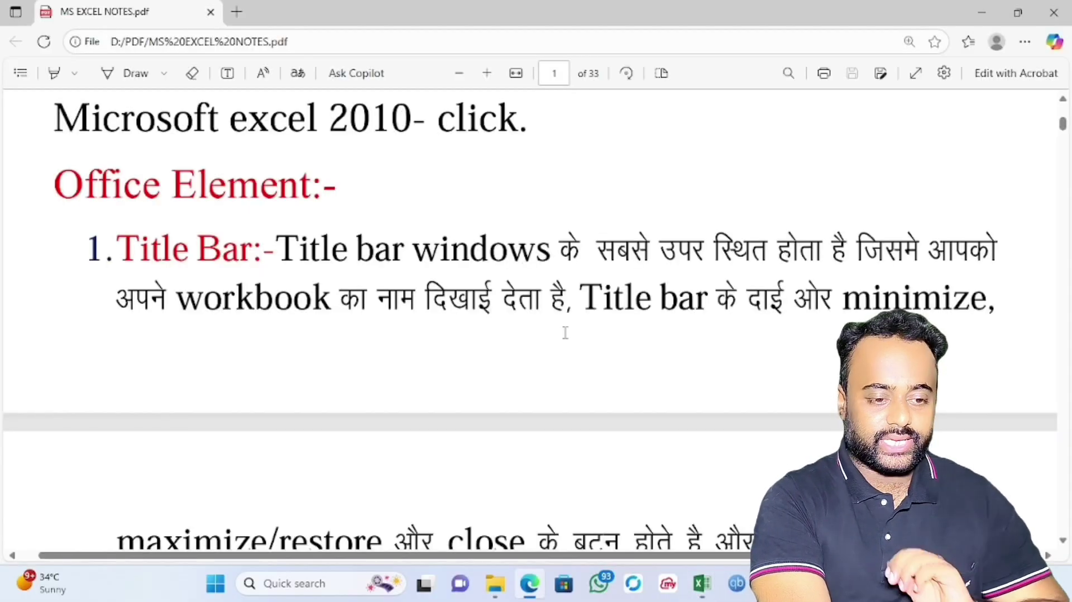
scroll(565, 332, down, 2)
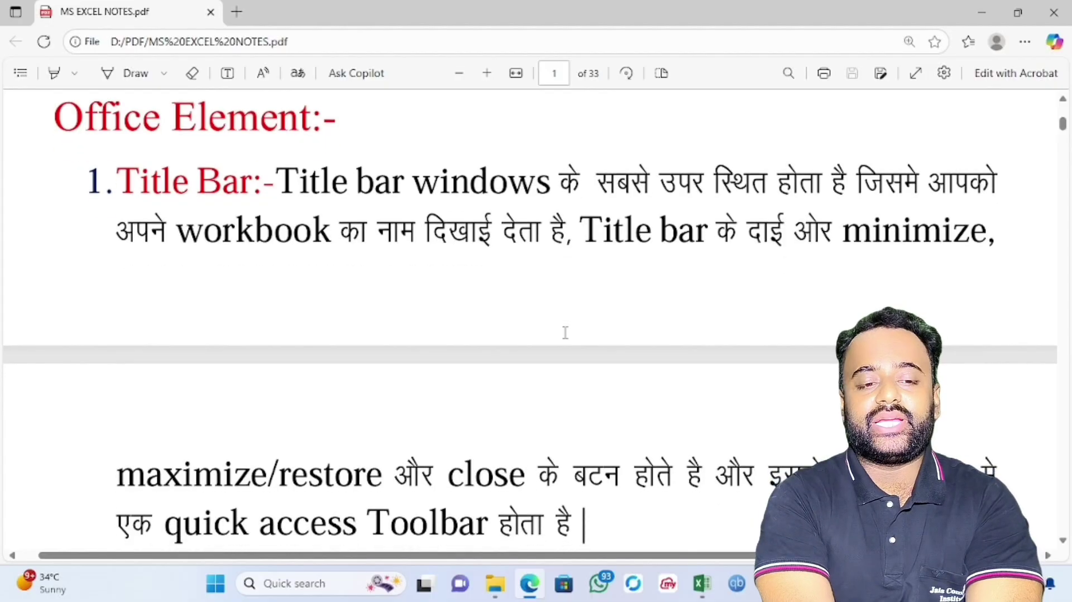
drag(116, 174, 252, 168)
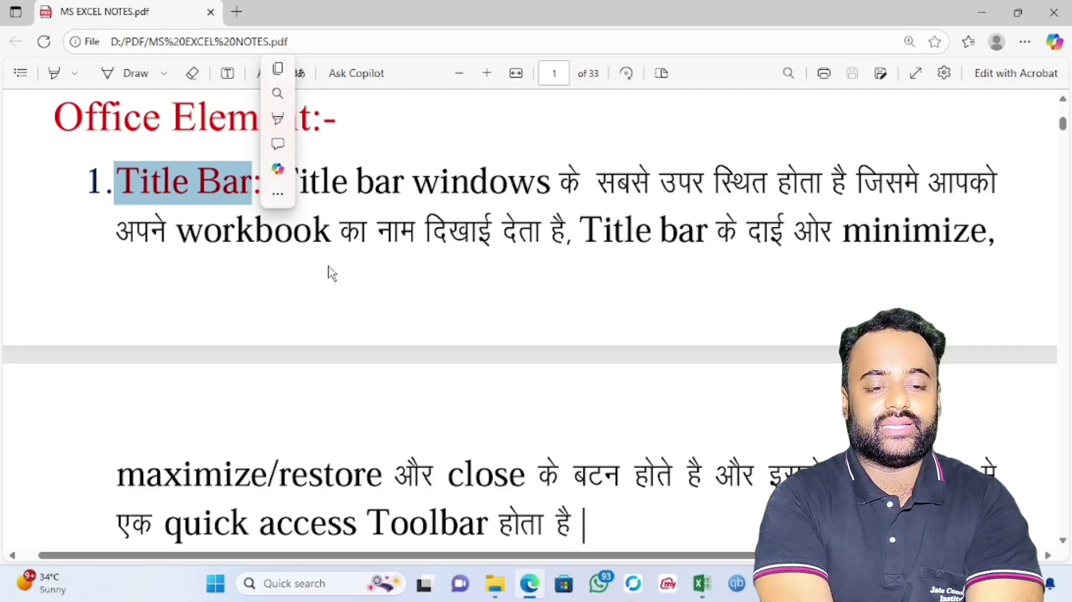
click(422, 279)
drag(277, 181, 594, 178)
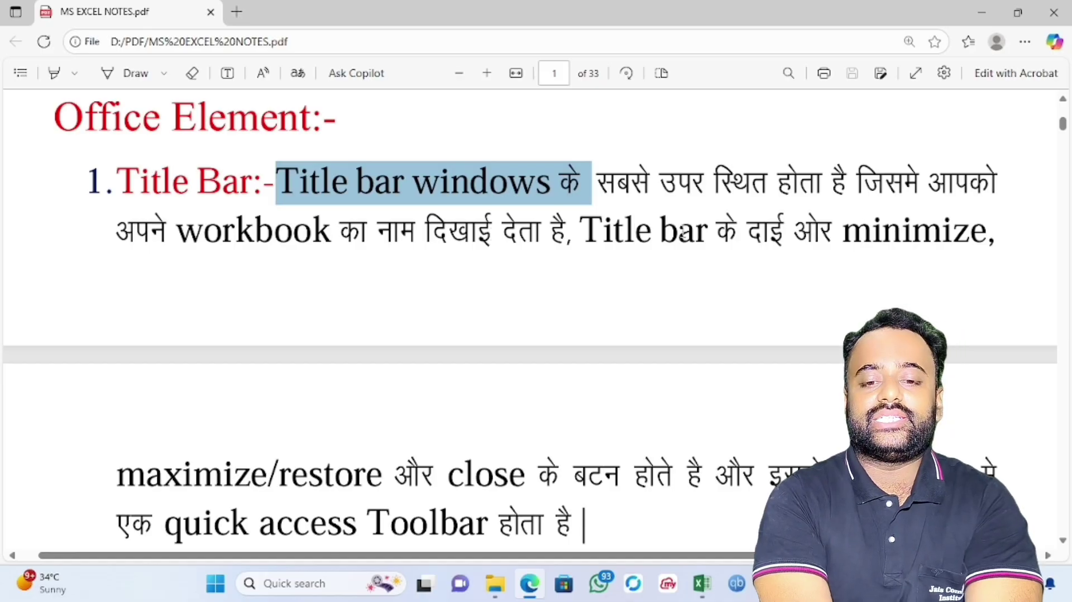
click(887, 241)
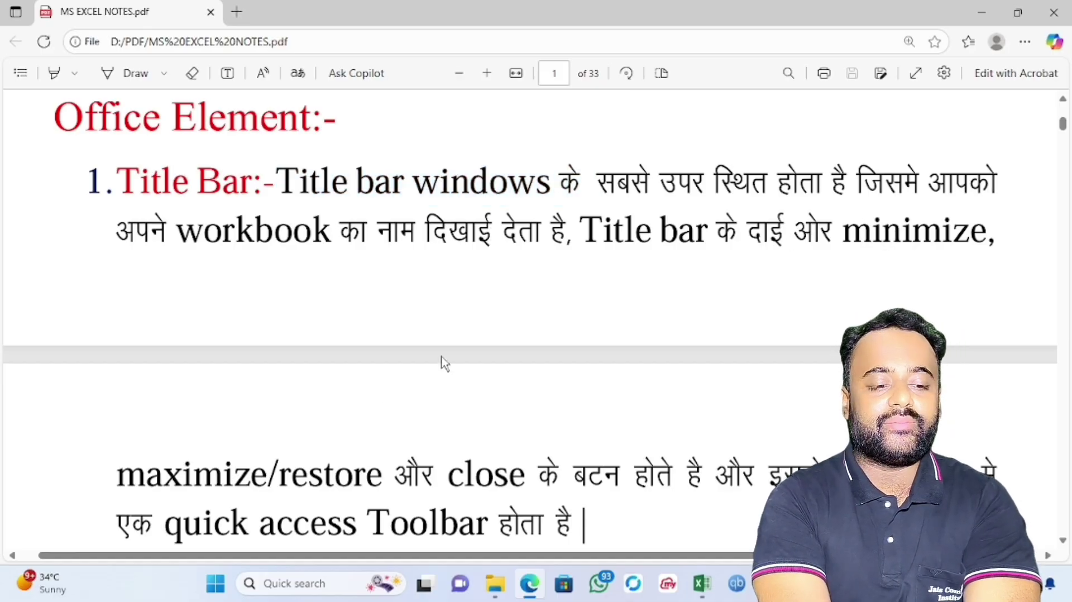
Step: Read the notes on the title bar's window buttons and quick access toolbar, highlighting "maximize/restore" and the Title Bar heading
scroll(375, 400, down, 3)
drag(130, 324, 383, 330)
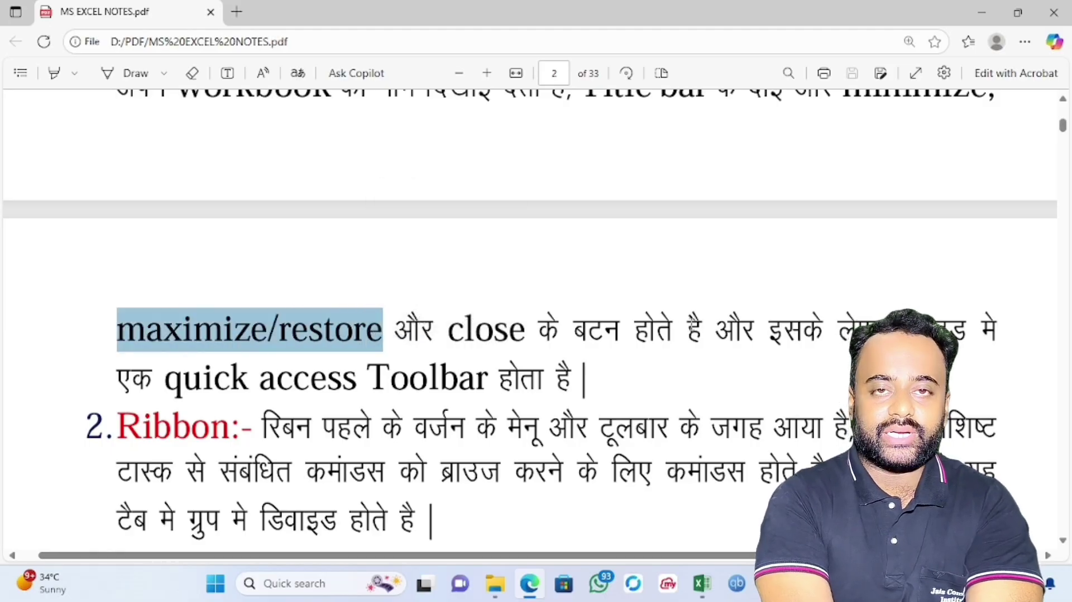
click(692, 324)
scroll(691, 324, up, 4)
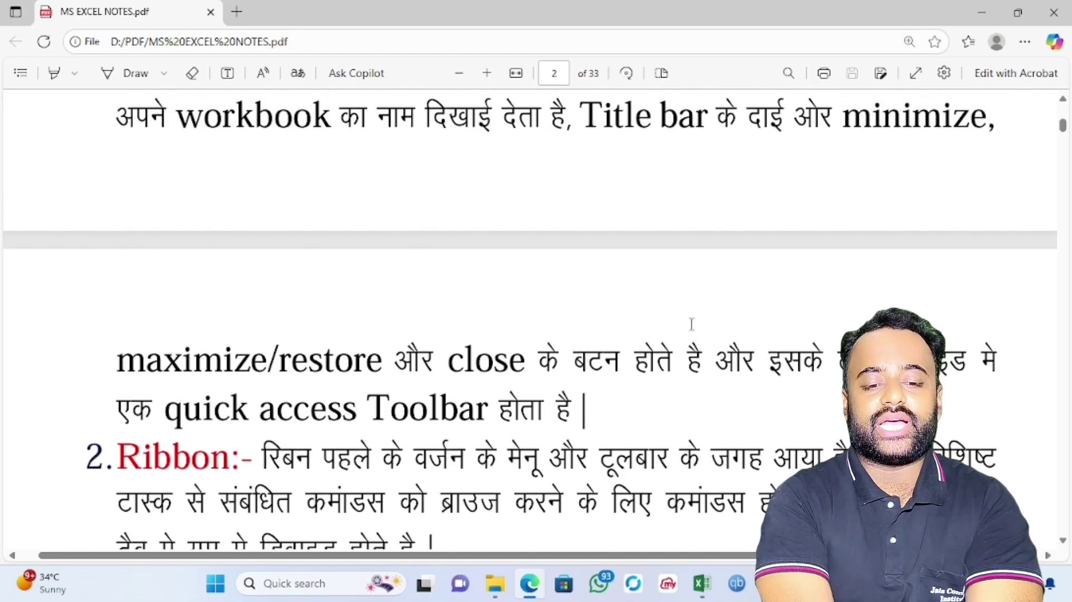
scroll(692, 324, up, 2)
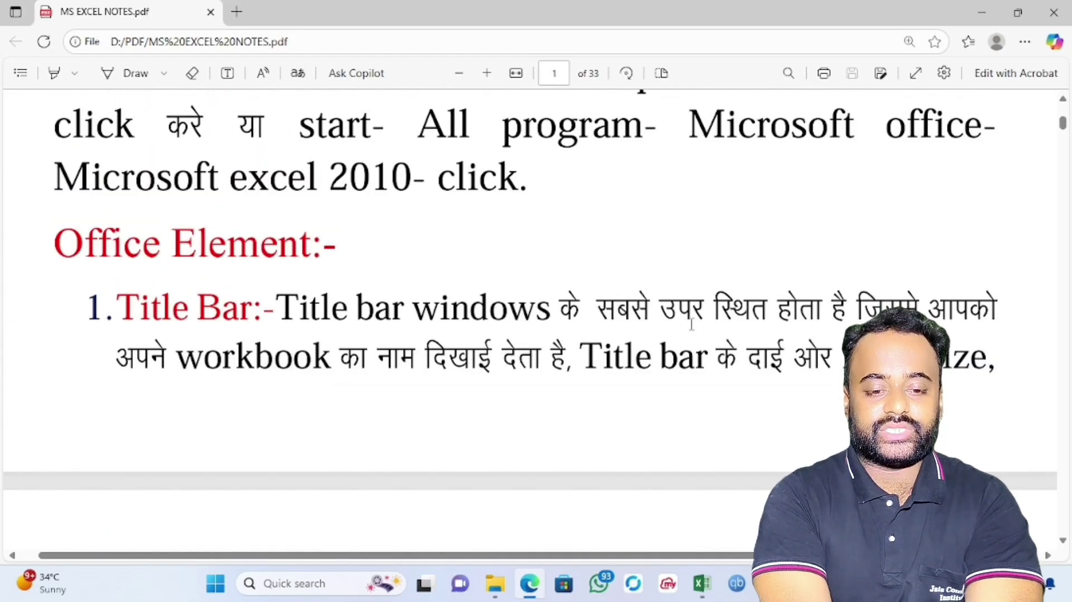
scroll(692, 324, up, 2)
drag(117, 412, 240, 414)
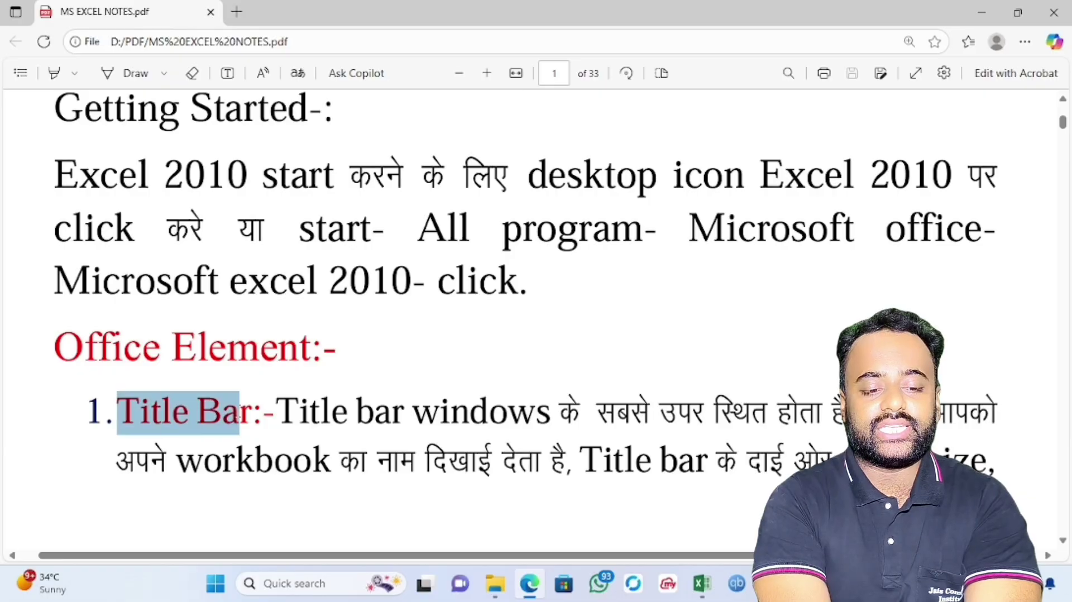
Step: Switch to the blank Excel workbook and start the Windows screen magnifier to examine its title bar
key(alt+Tab)
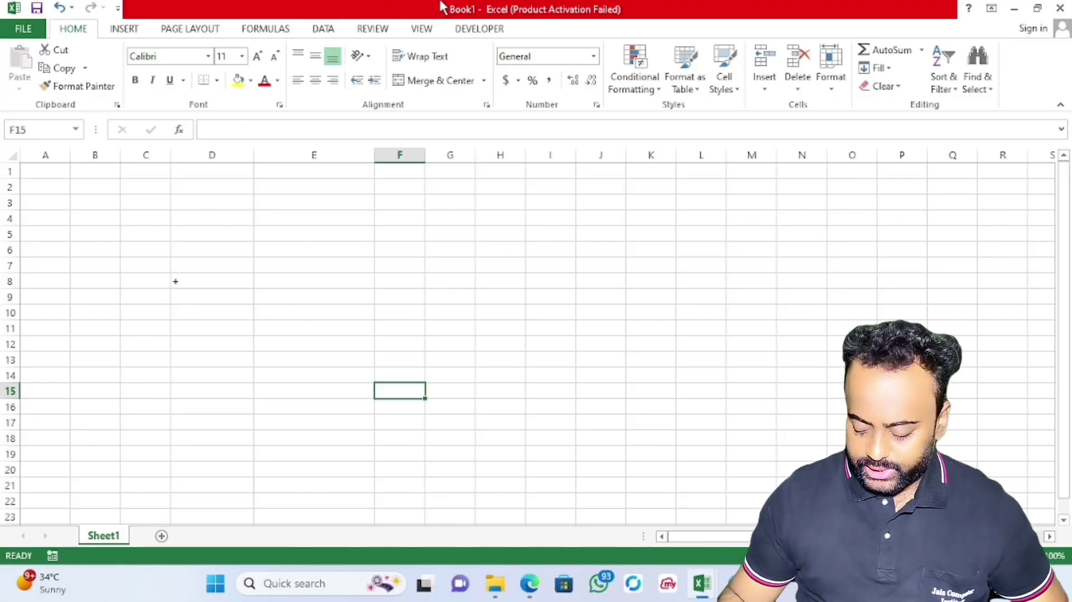
key(super+plus)
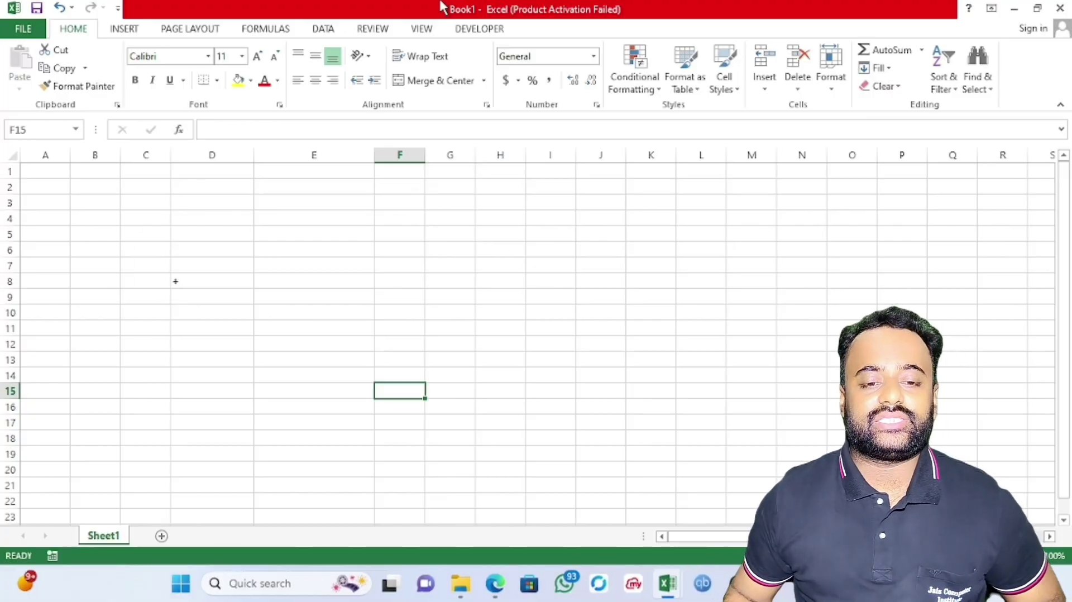
key(super+plus)
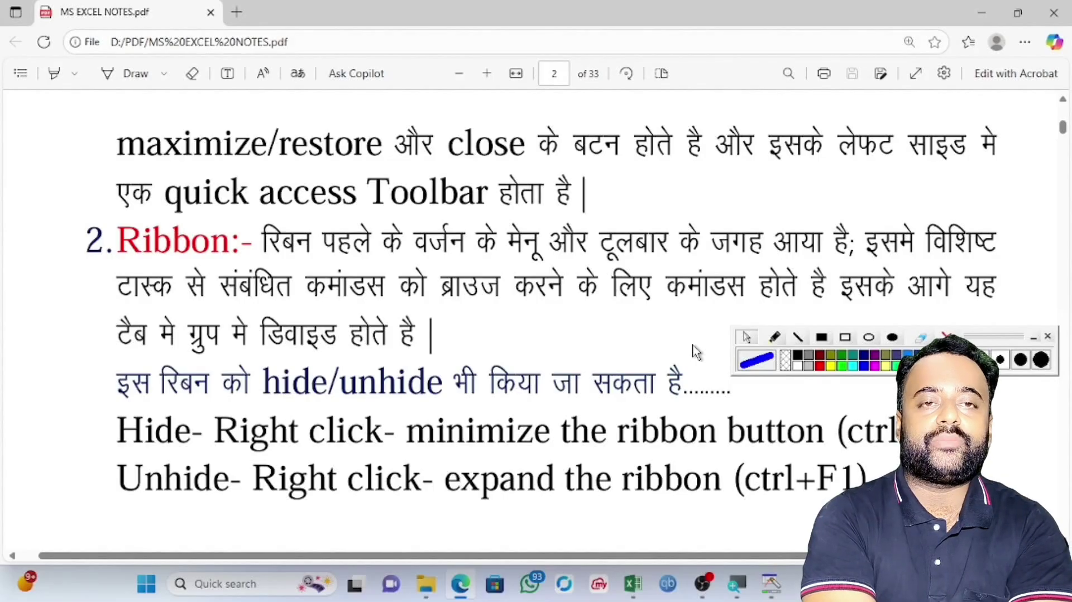
Step: Highlight the Ribbon heading in the PDF notes and review the text around it, from the title bar notes to the ribbon's parts
drag(120, 249, 252, 254)
scroll(443, 276, up, 3)
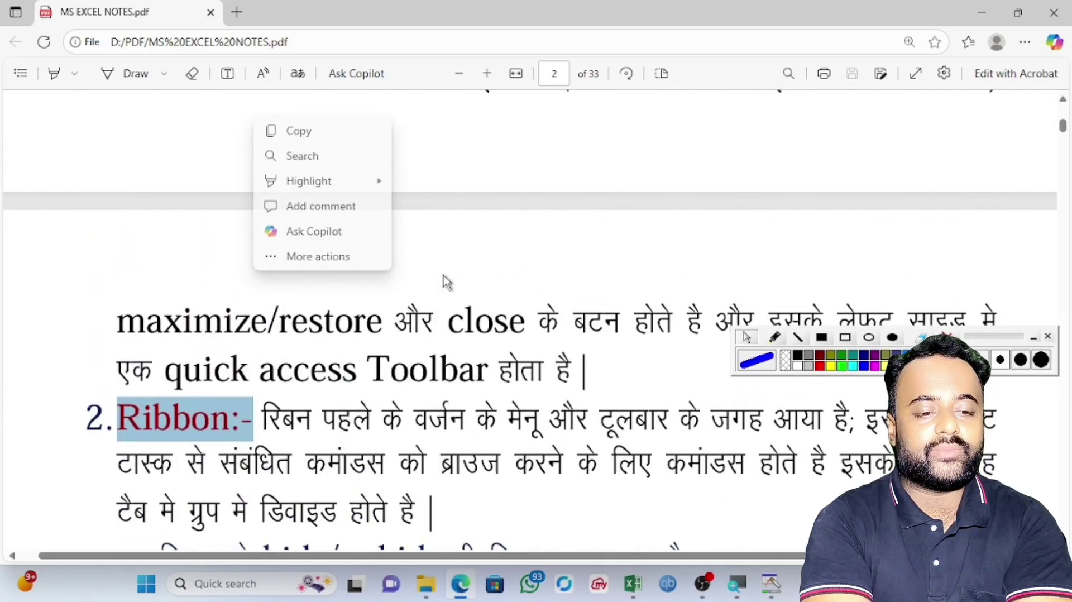
scroll(443, 276, up, 3)
scroll(443, 276, down, 5)
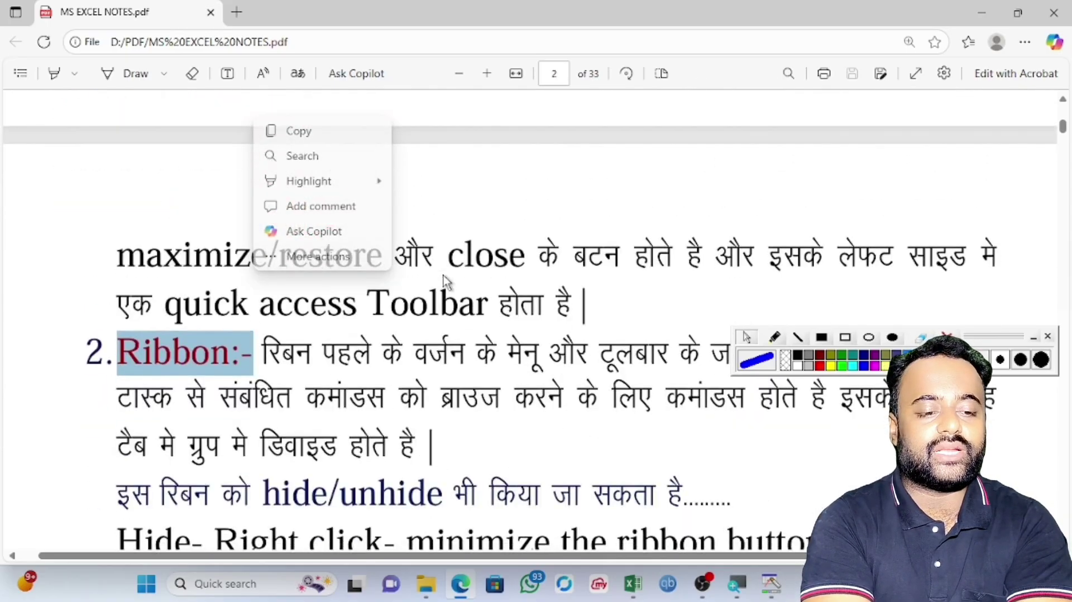
click(444, 276)
scroll(443, 276, down, 3)
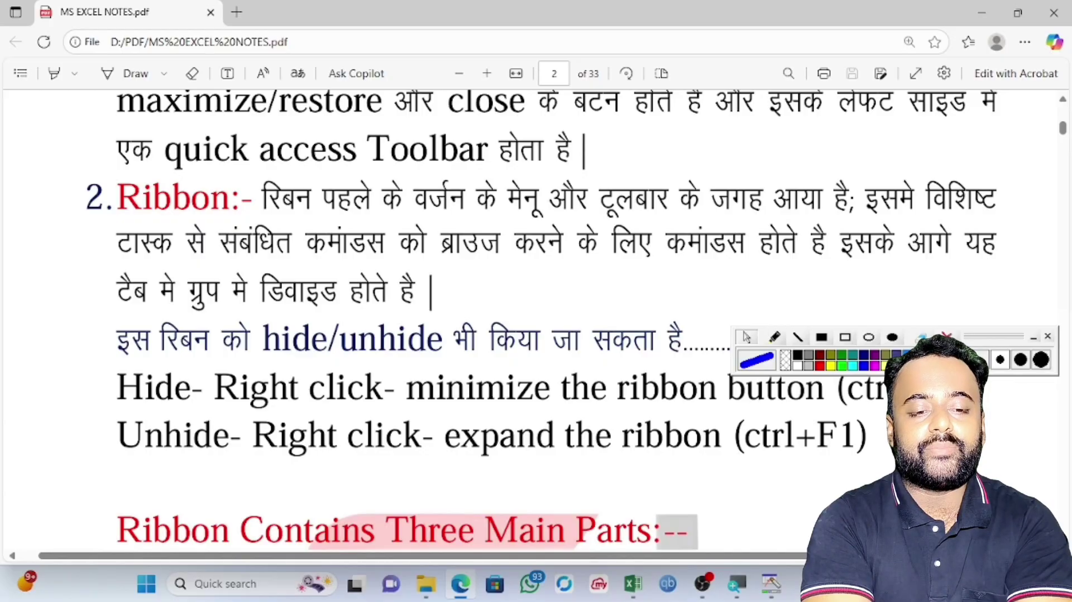
scroll(443, 275, down, 1)
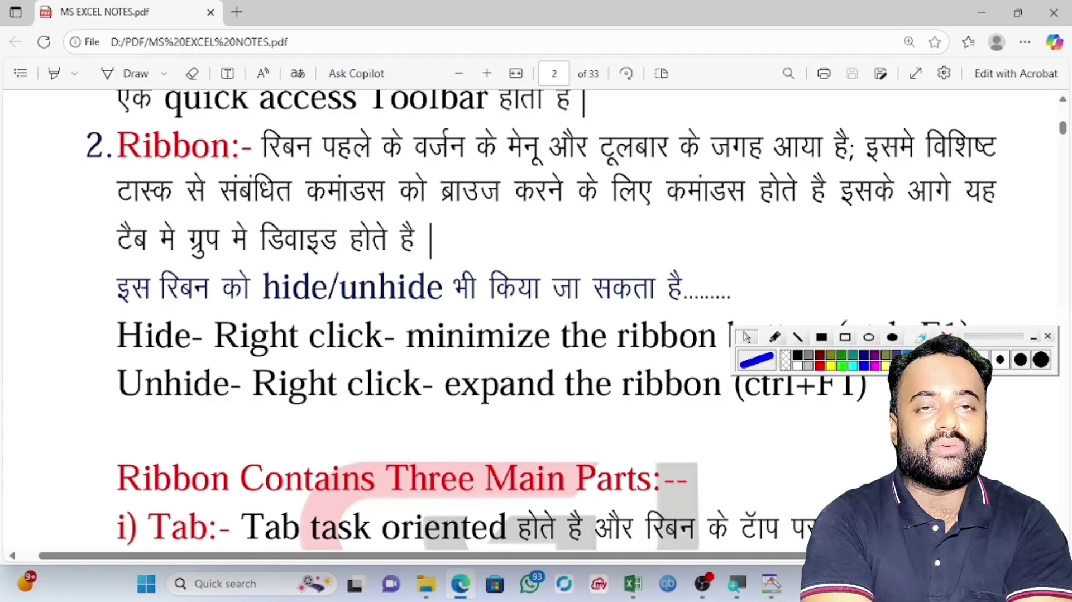
Step: Read the sentence on the ribbon replacing the older menu and toolbar, highlighting "टूलबार" and the word "Ribbon"
drag(600, 144, 682, 151)
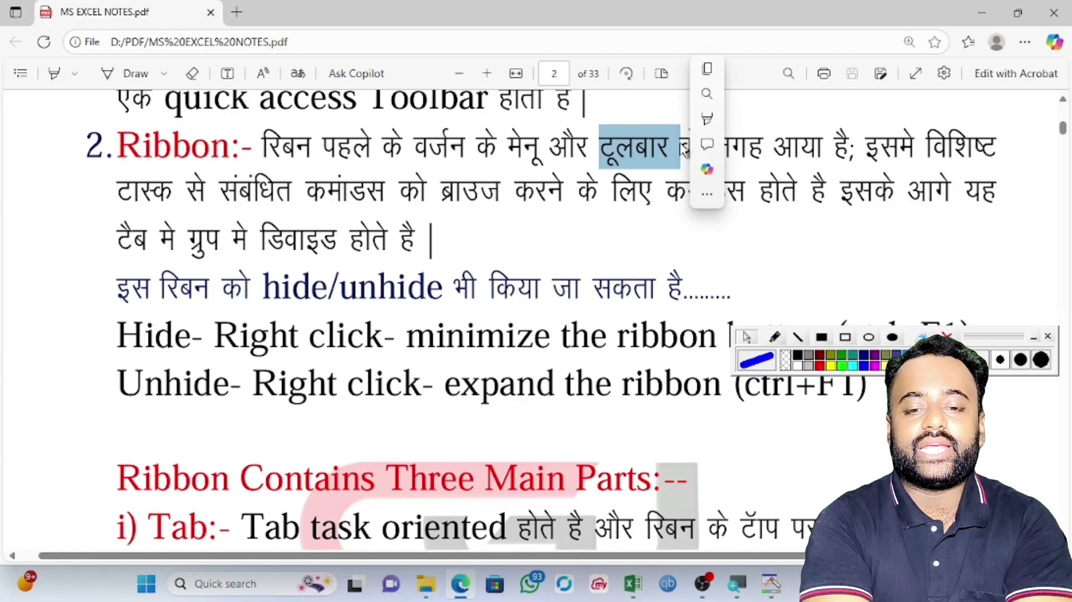
click(547, 200)
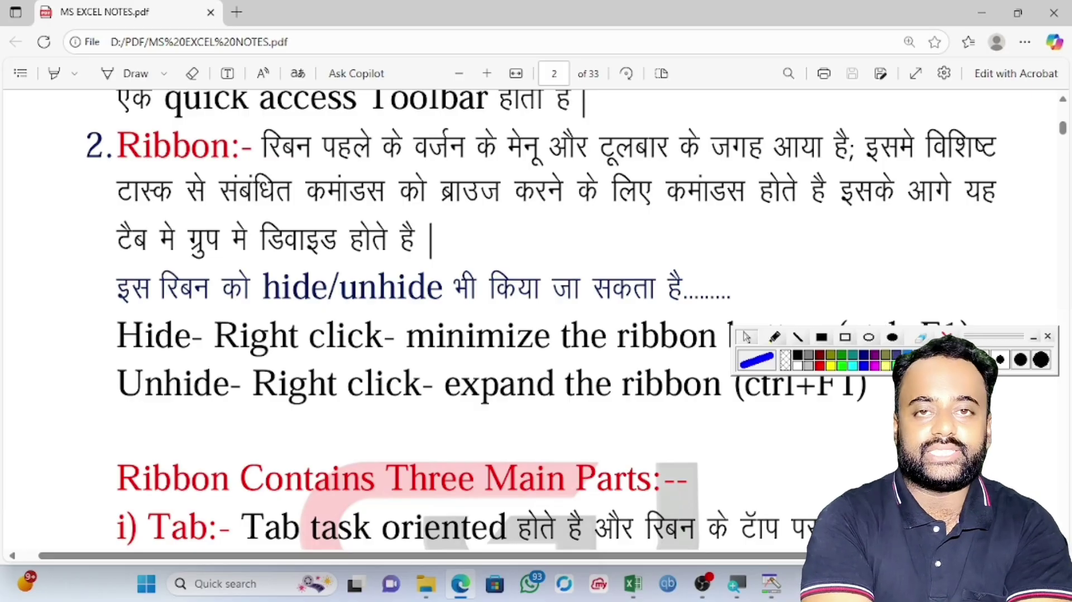
drag(115, 144, 240, 166)
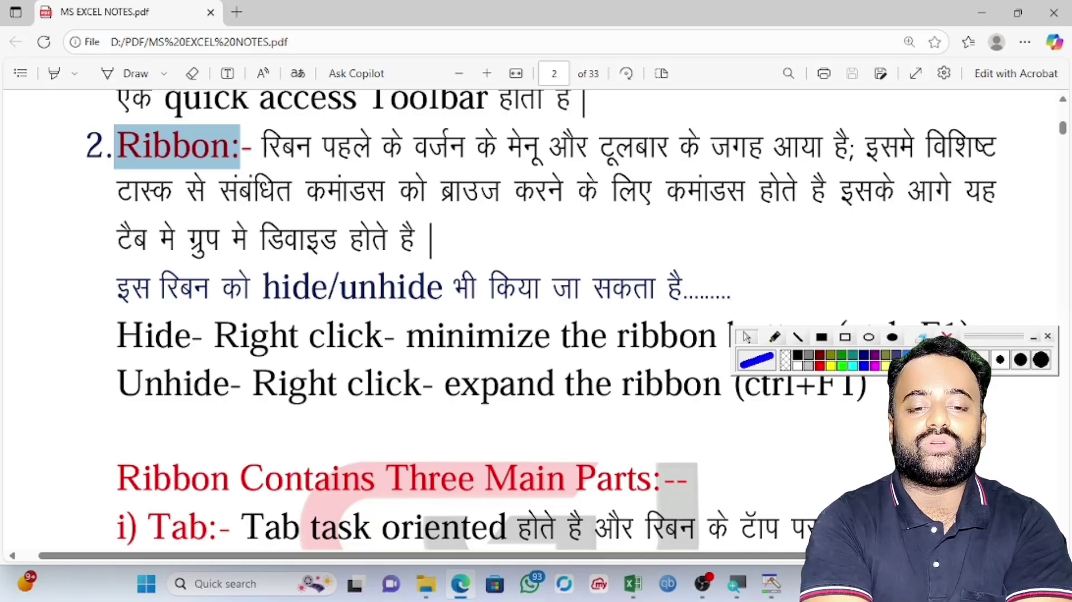
drag(598, 146, 694, 156)
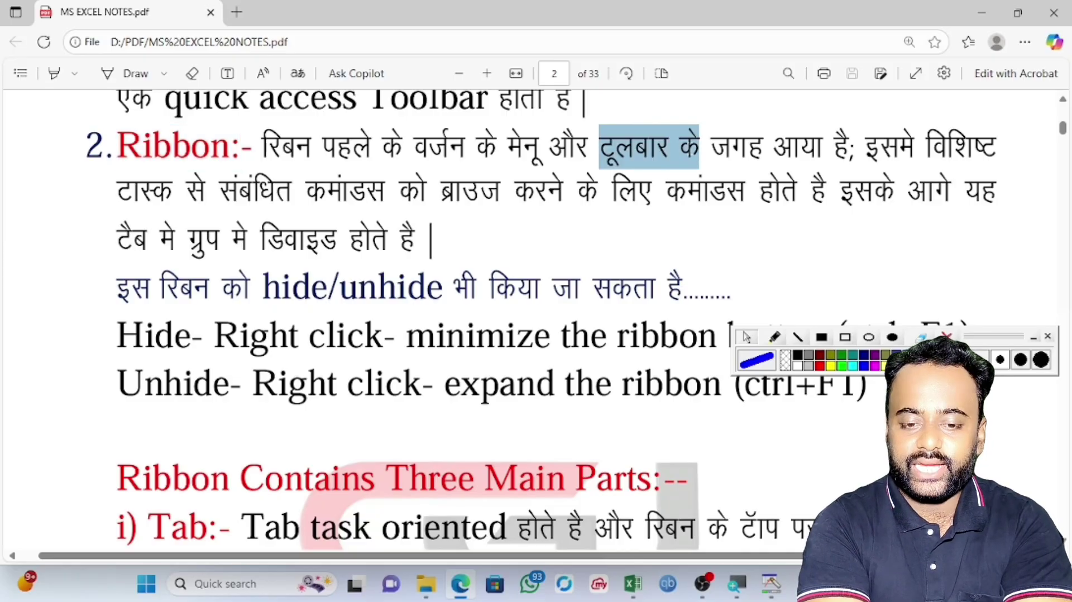
click(268, 201)
double_click(196, 161)
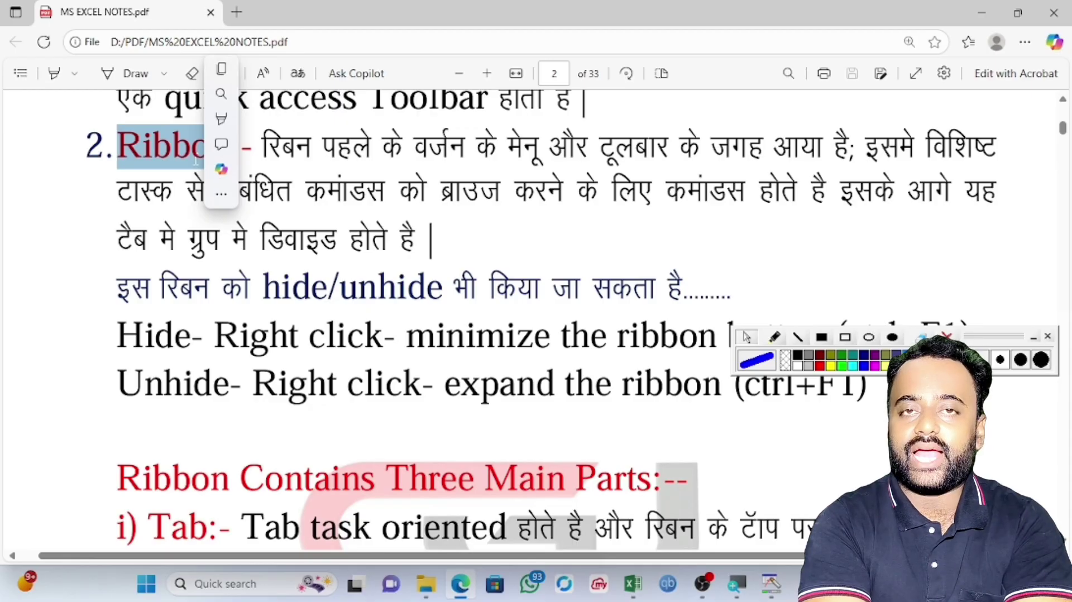
click(765, 271)
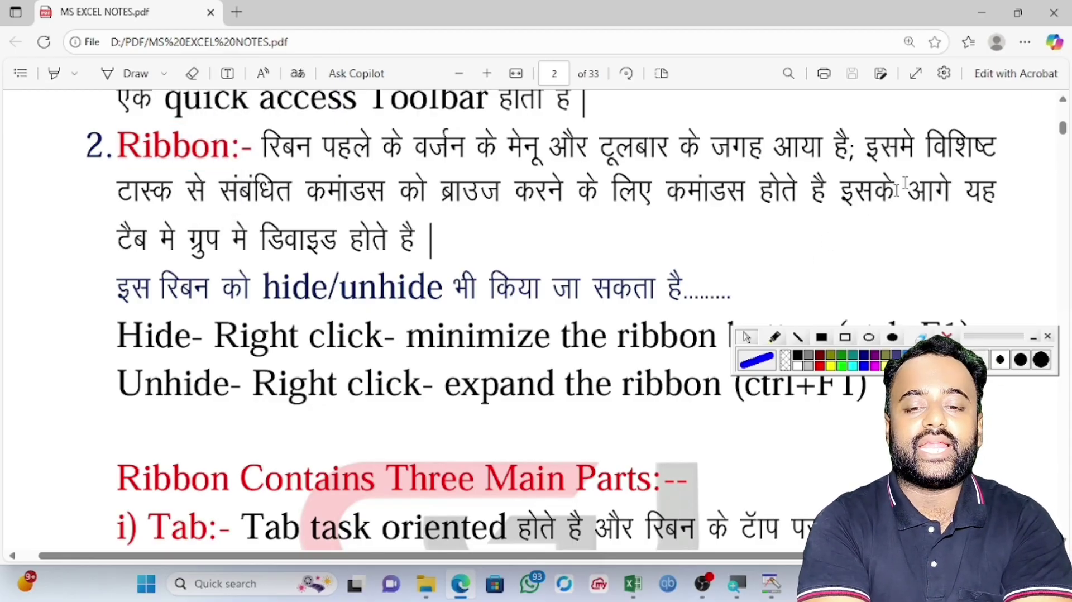
Step: Read the notes on the ribbon's task commands, its division into tabs and groups, and the hide/unhide option, highlighting each phrase
drag(857, 147, 972, 150)
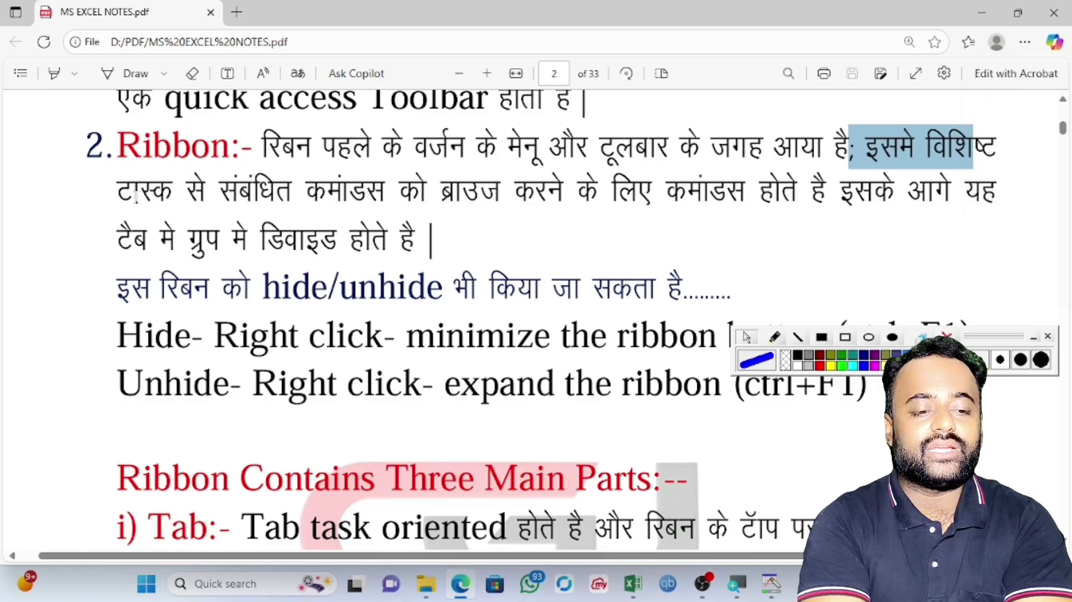
drag(117, 190, 539, 193)
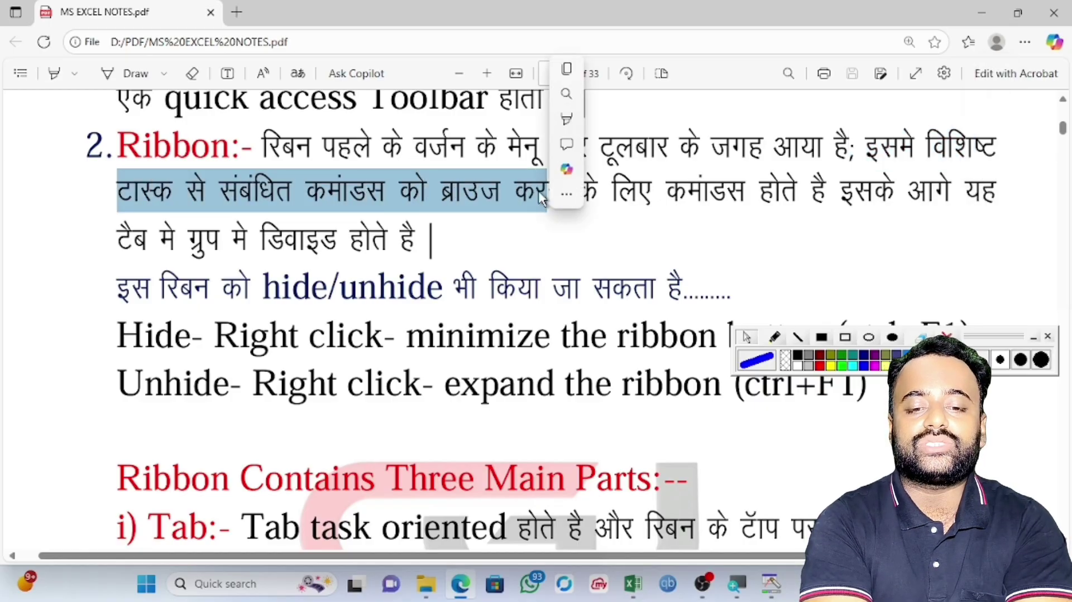
click(772, 217)
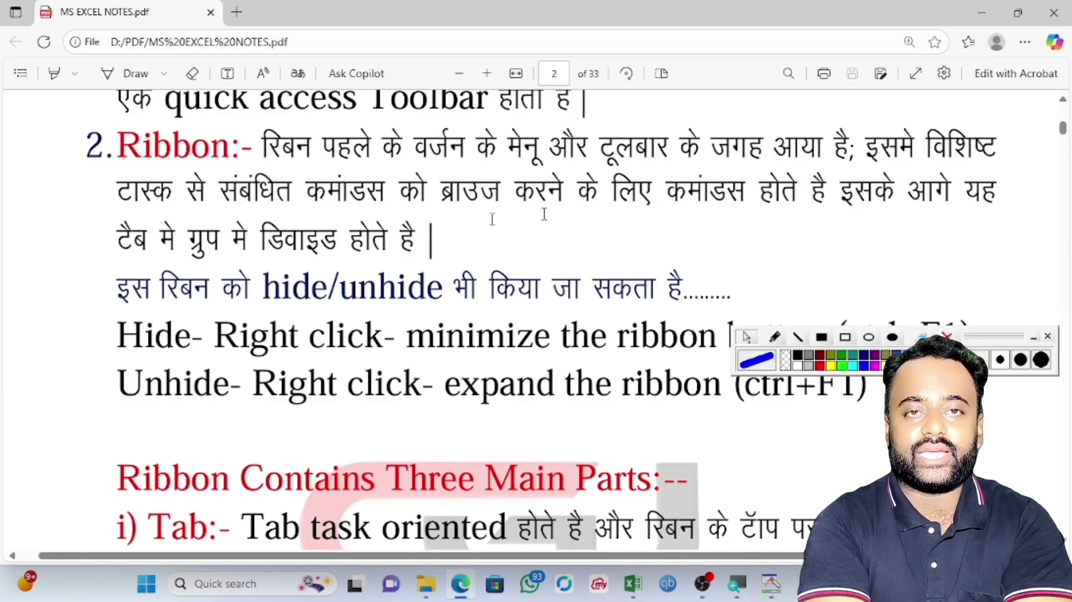
drag(118, 239, 446, 240)
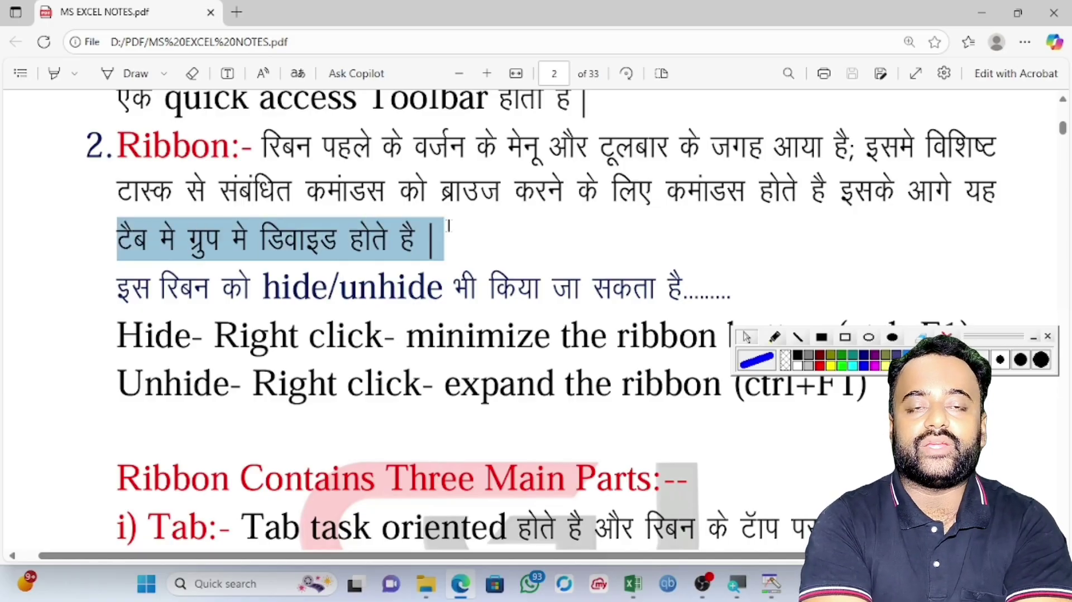
click(255, 310)
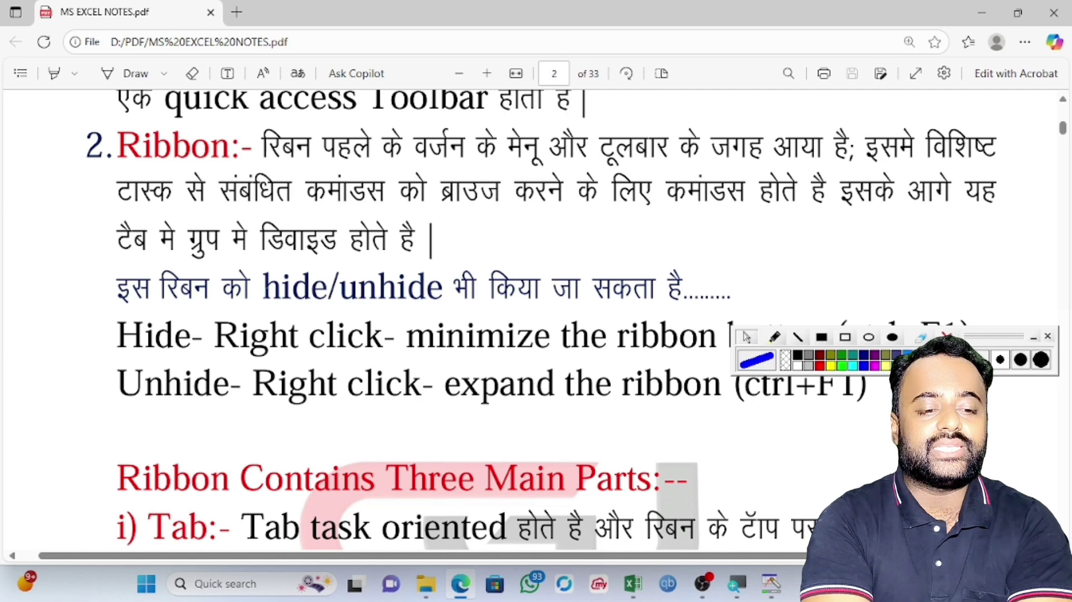
drag(265, 290, 730, 290)
click(730, 290)
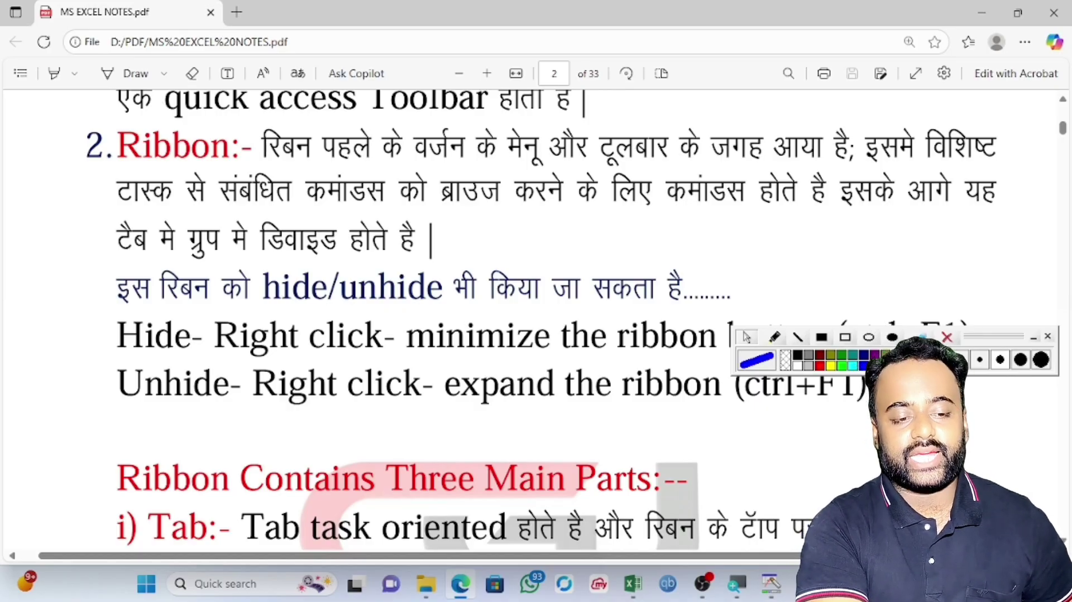
Step: Switch to the blank Excel workbook and outline the whole ribbon with a red rectangle using the screen annotation tool
key(alt+Tab)
click(497, 277)
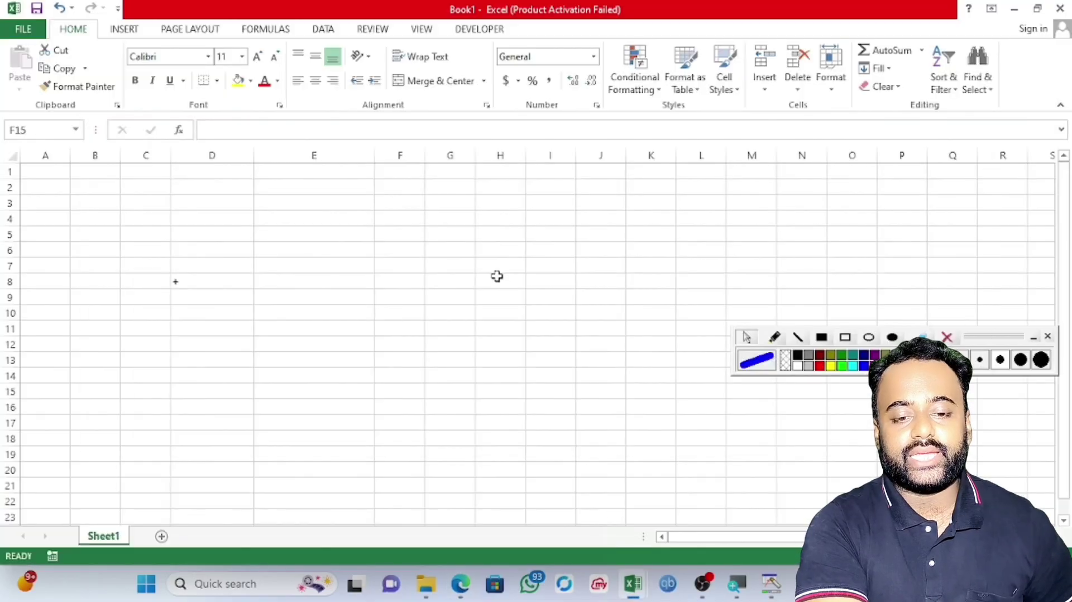
click(849, 342)
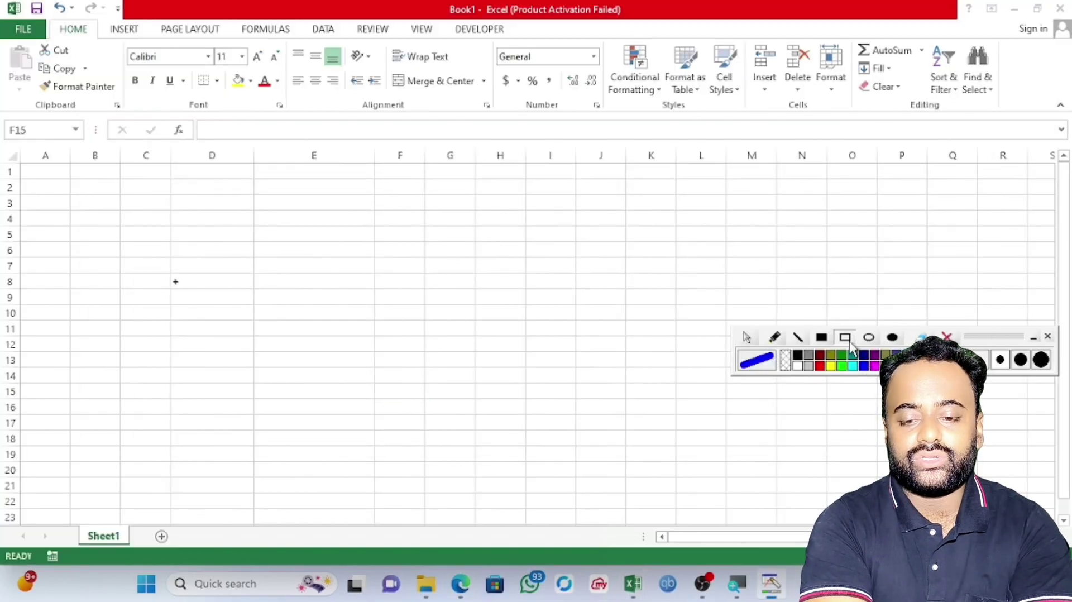
click(819, 365)
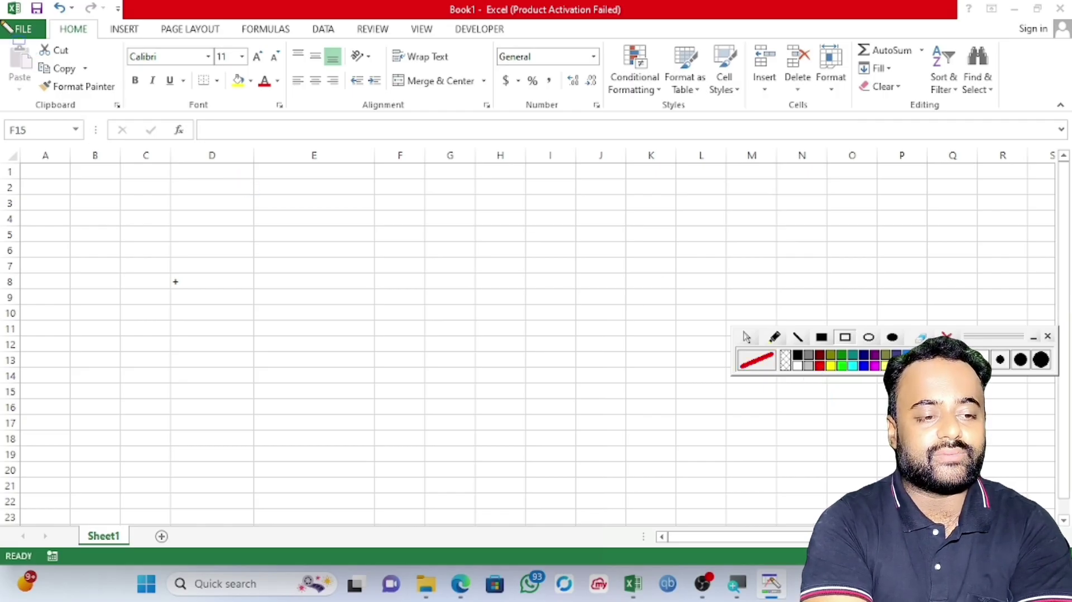
mouse_move(2, 22)
mouse_down()
mouse_move(151, 111)
mouse_move(1070, 114)
mouse_up()
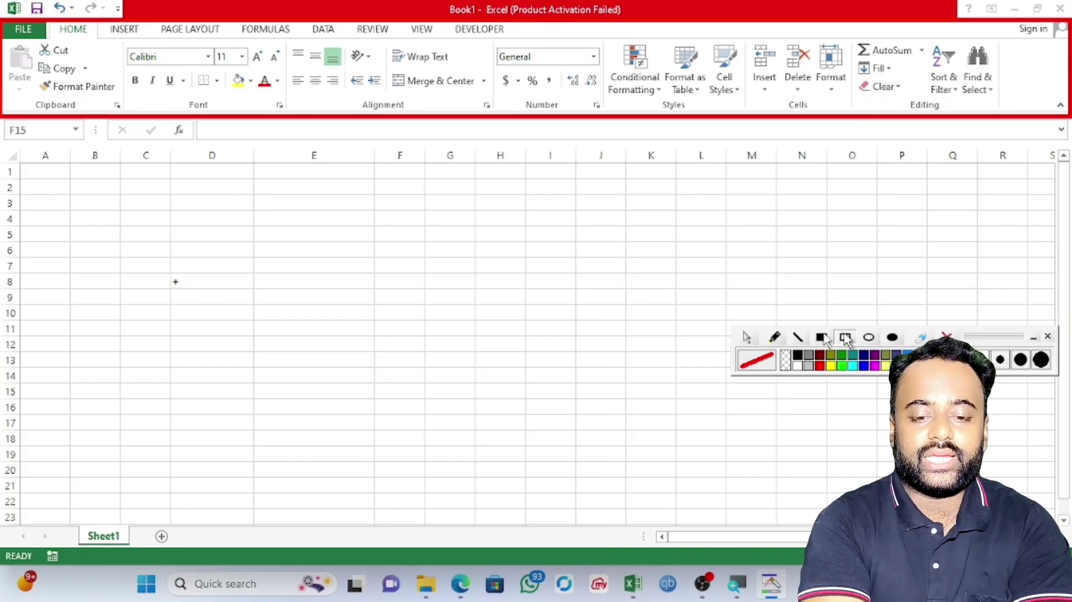
click(746, 337)
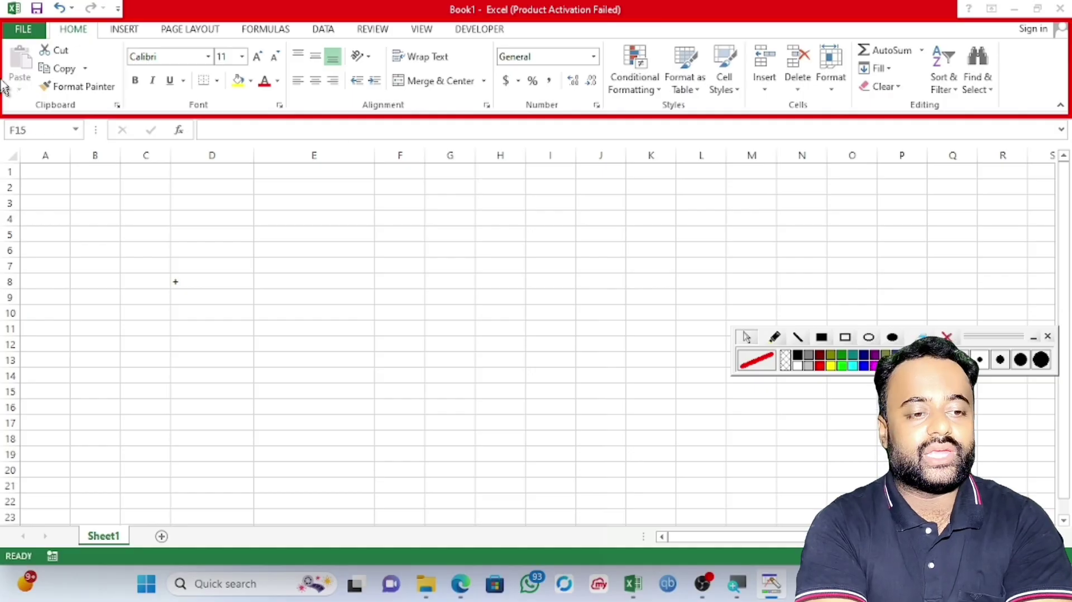
Step: Collapse and expand the ribbon several times to demonstrate hiding and unhiding it, leaving it expanded
click(68, 35)
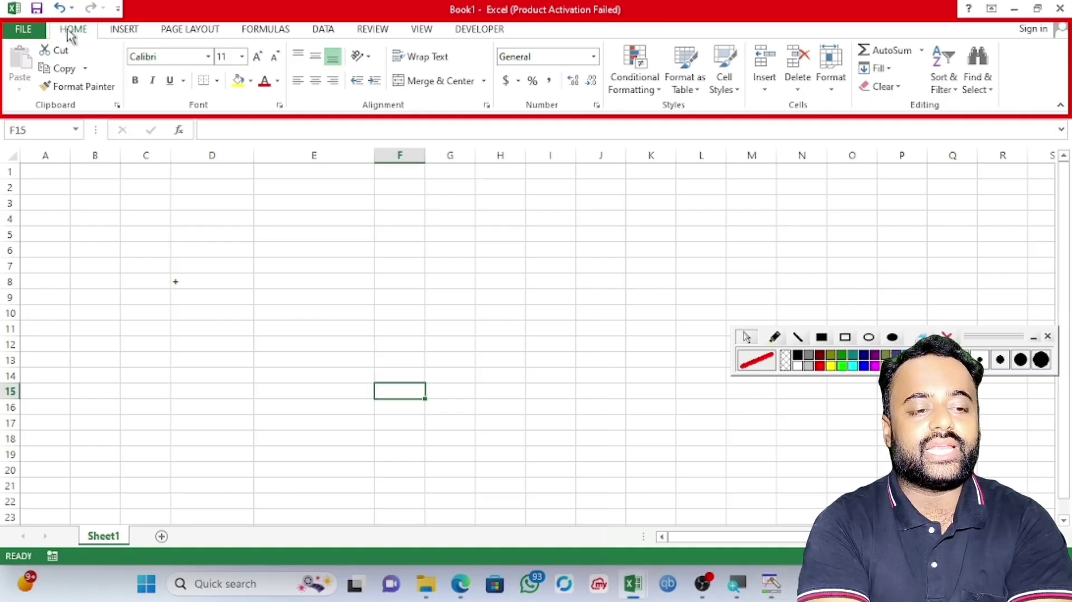
double_click(68, 35)
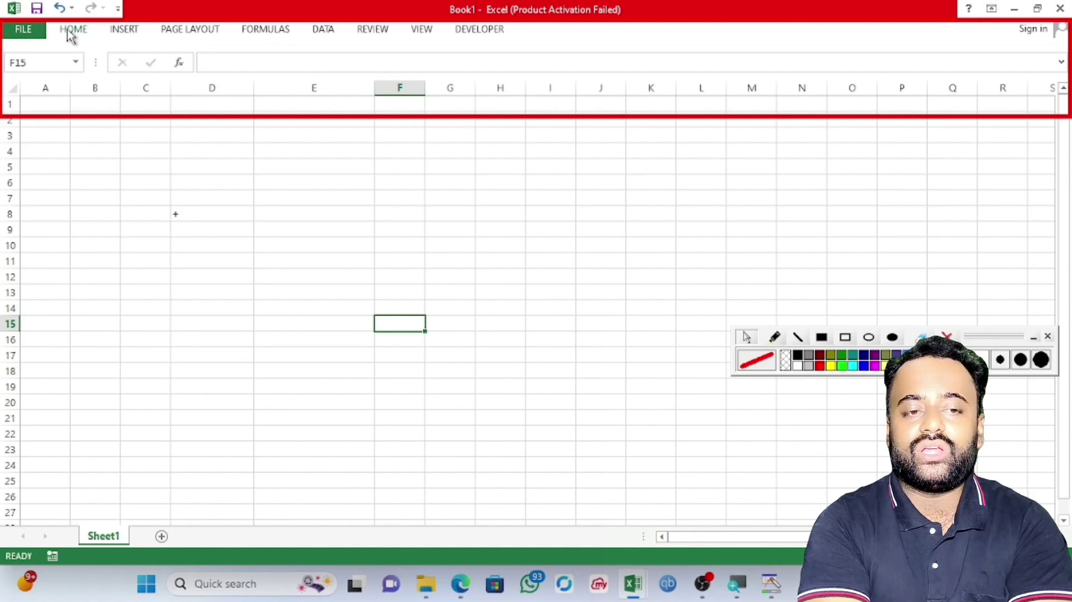
double_click(68, 35)
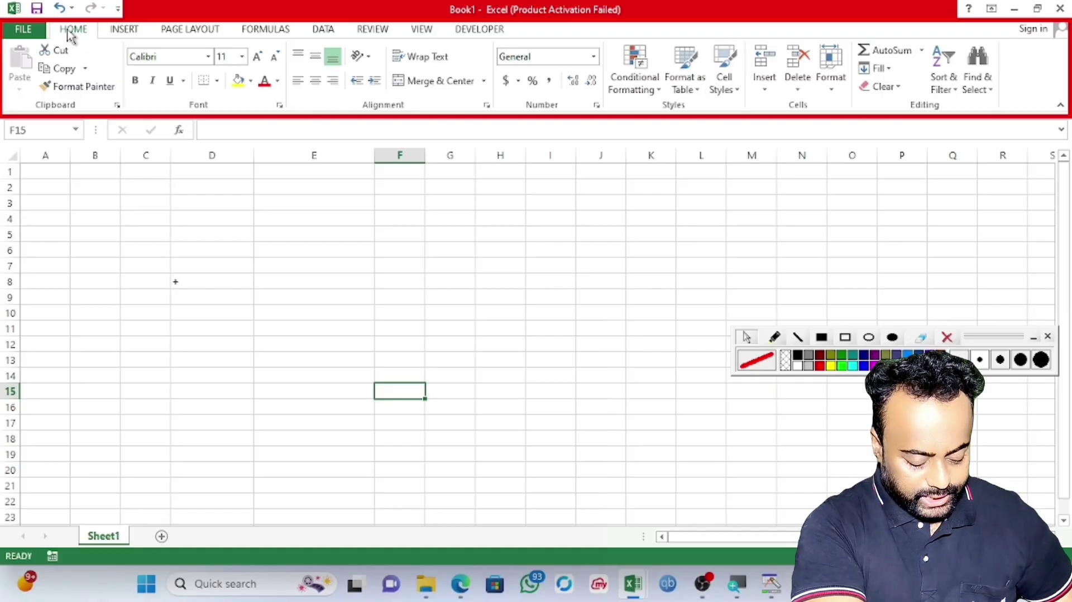
double_click(69, 35)
double_click(69, 35)
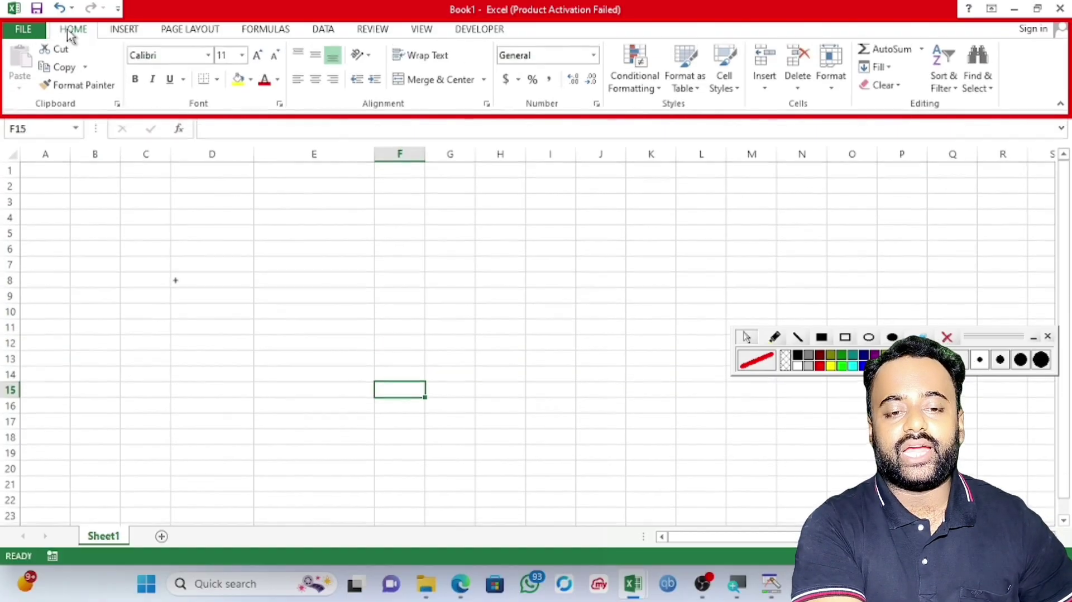
double_click(69, 35)
double_click(69, 35)
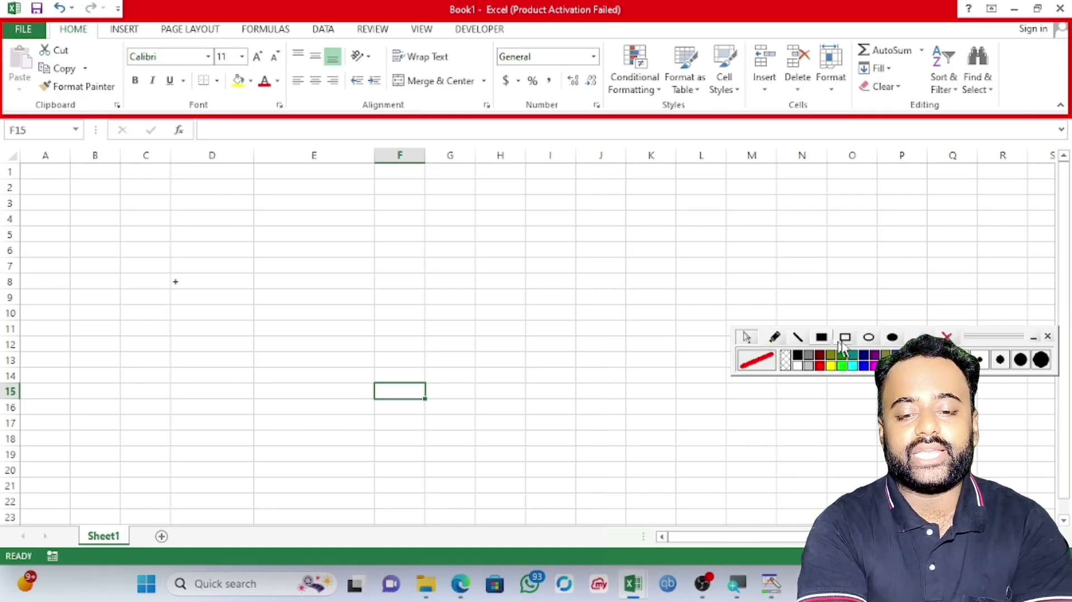
Step: Draw a small red rectangle around the column O heading and clear all annotations from the screen
click(921, 337)
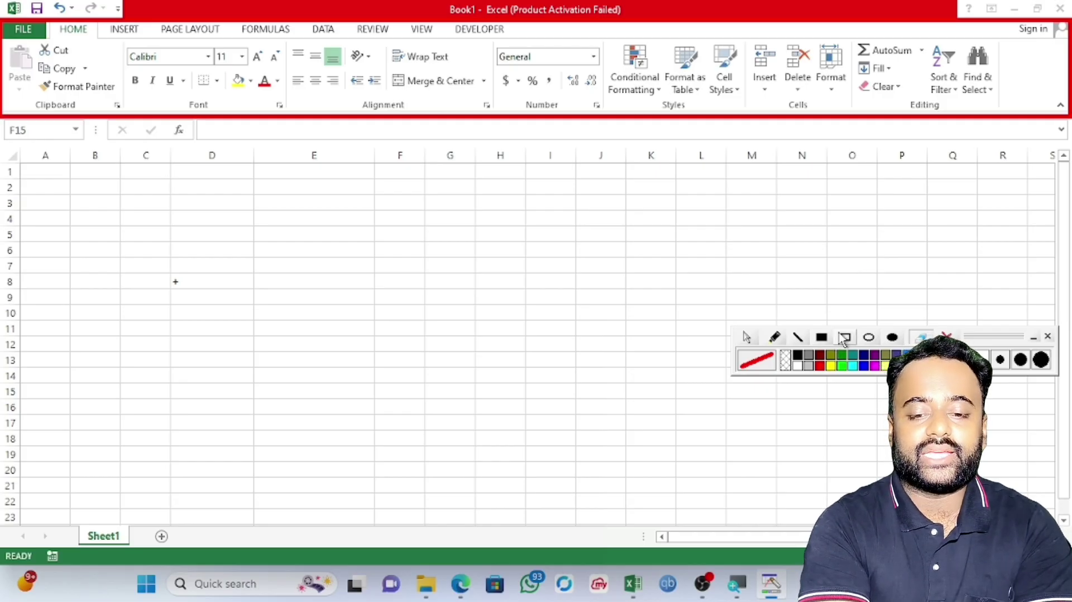
click(843, 337)
click(774, 241)
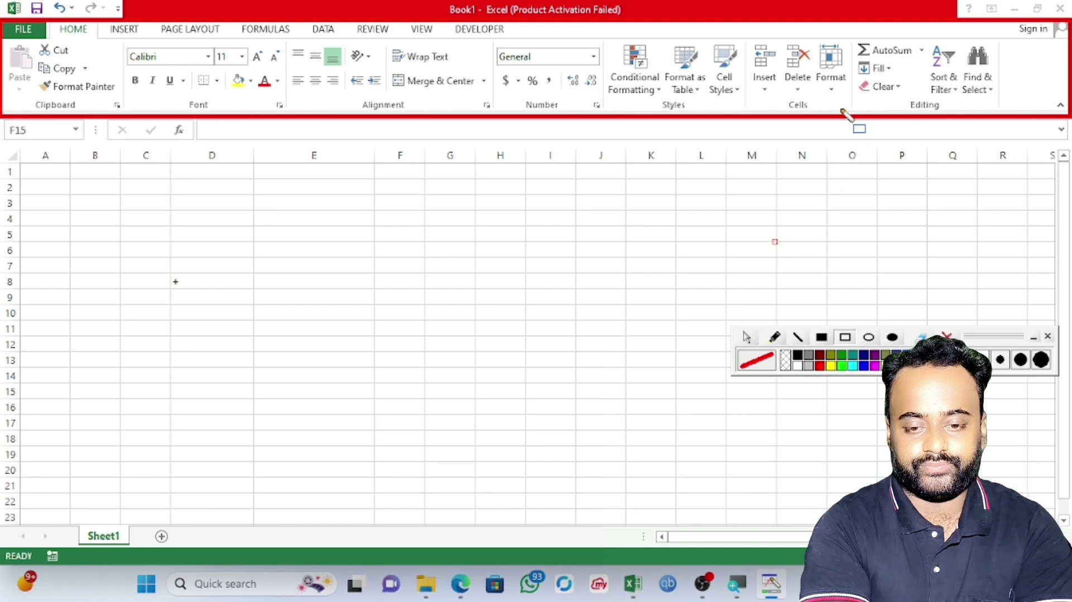
drag(840, 109, 870, 178)
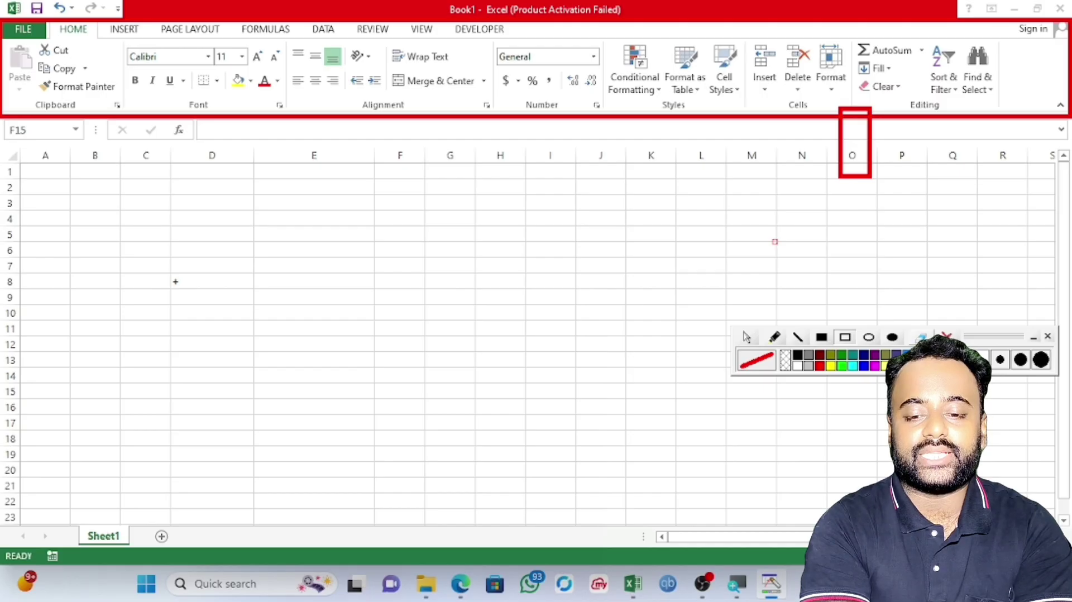
click(946, 337)
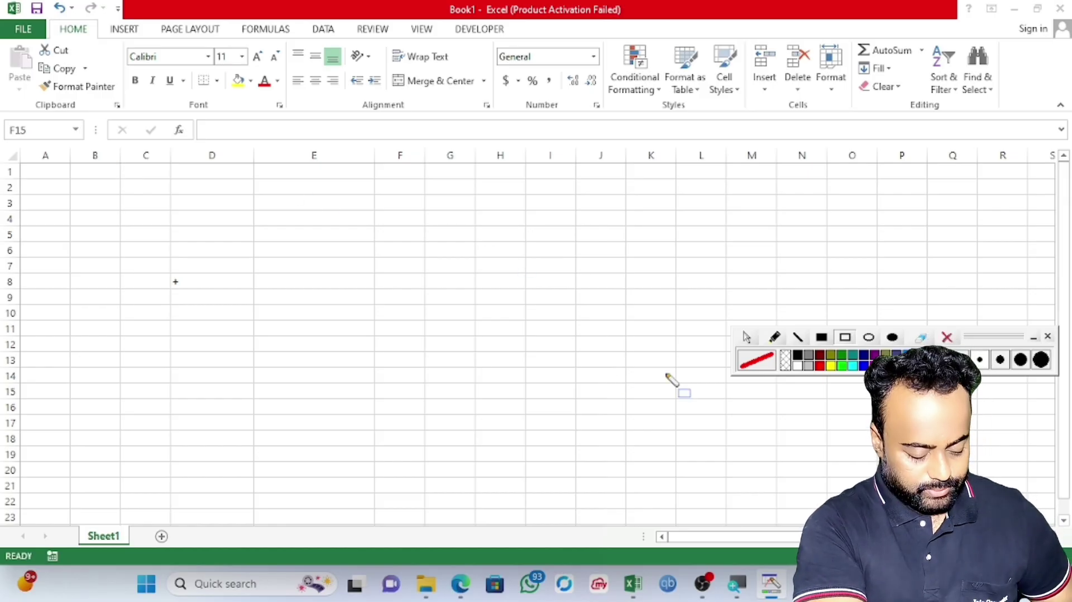
Step: Switch to the PDF notes and read the section on the ribbon's three main parts, highlighting Tab, Group and Command Buttons
key(alt+Tab)
key(alt+Tab)
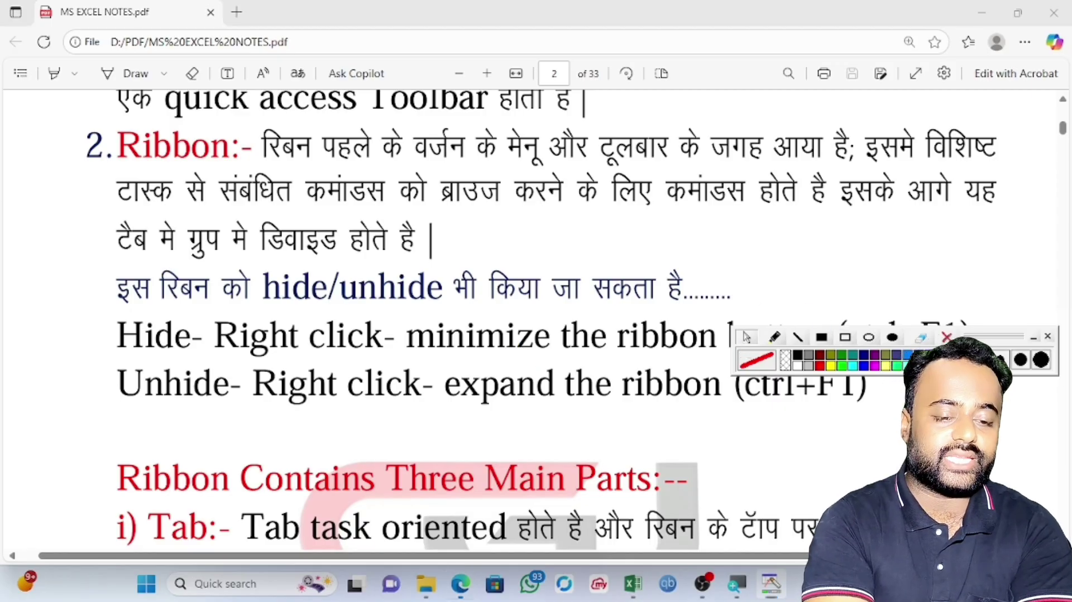
scroll(590, 360, down, 3)
scroll(590, 360, down, 3)
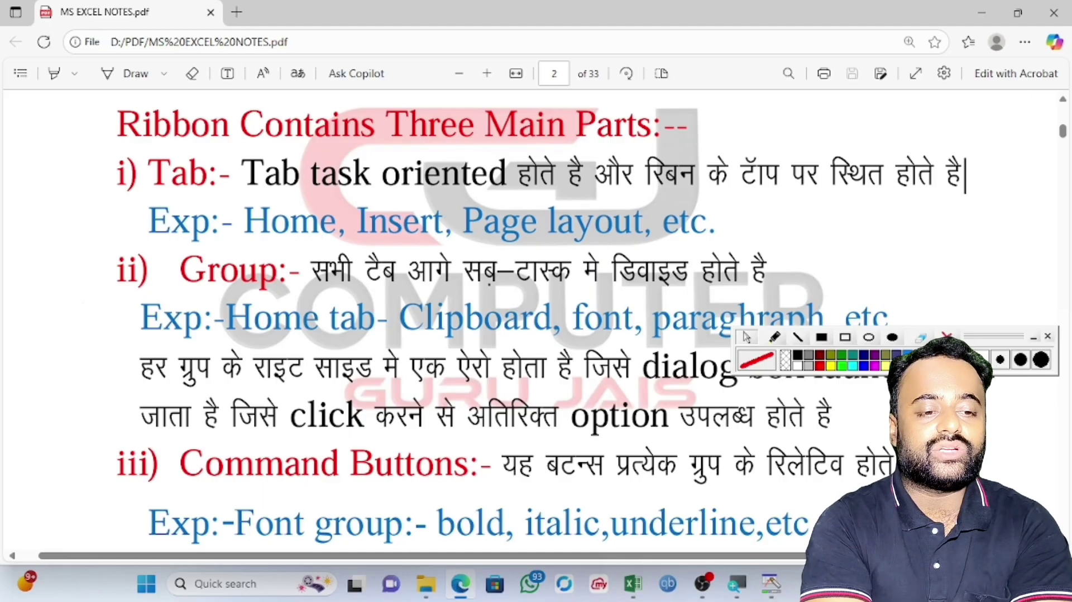
drag(149, 173, 219, 174)
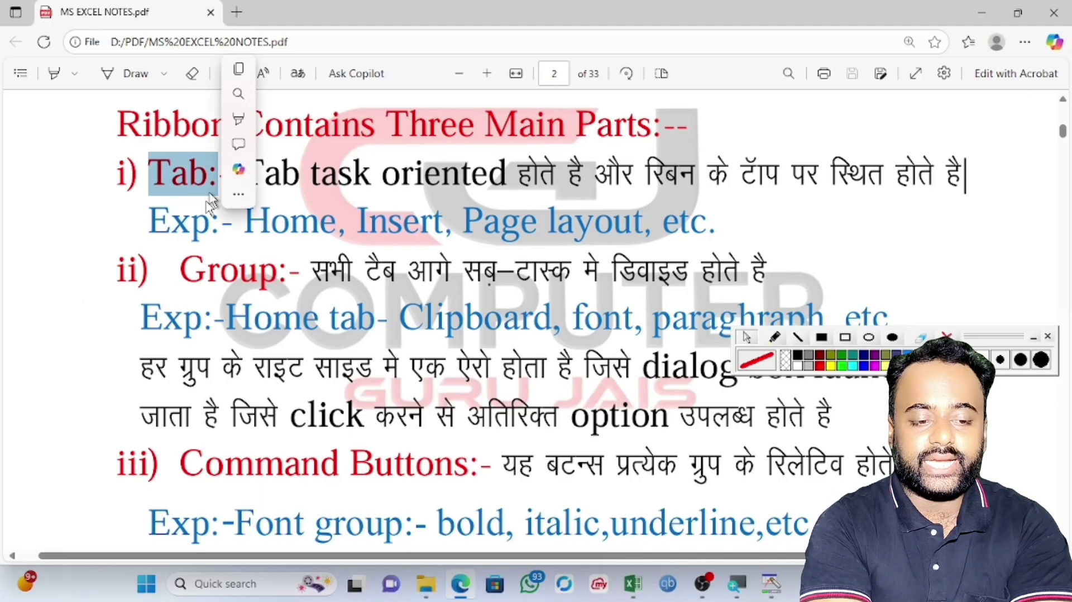
drag(180, 273, 302, 275)
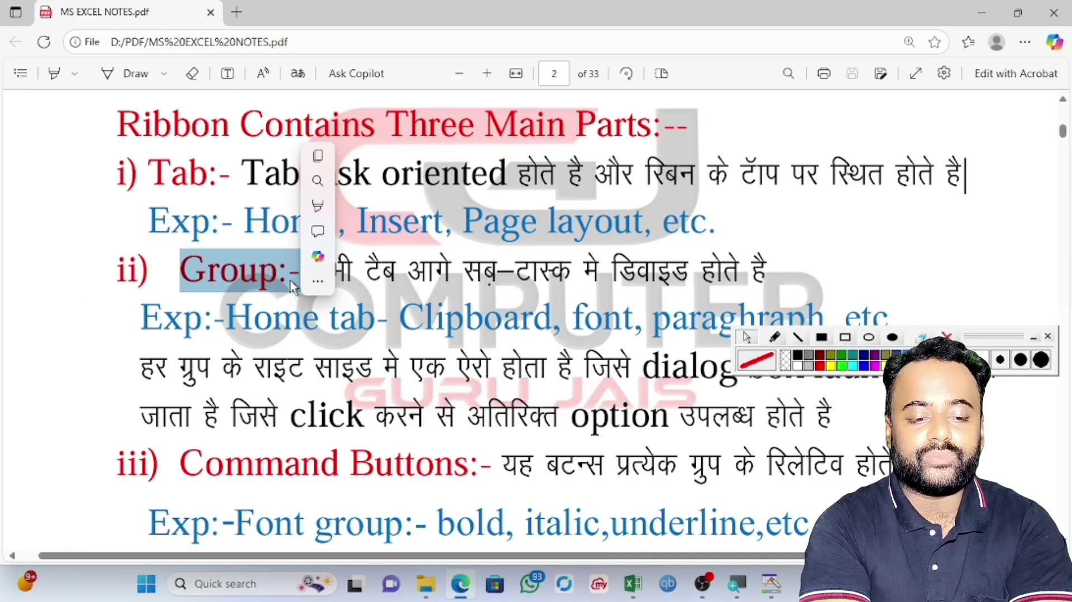
click(205, 457)
drag(206, 457, 462, 464)
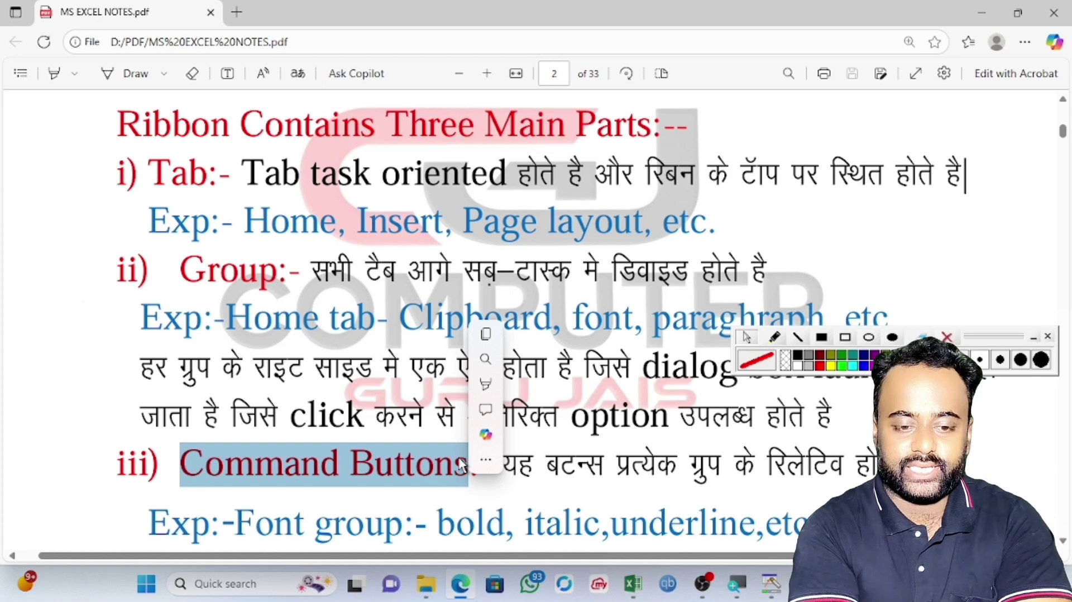
drag(291, 416, 366, 416)
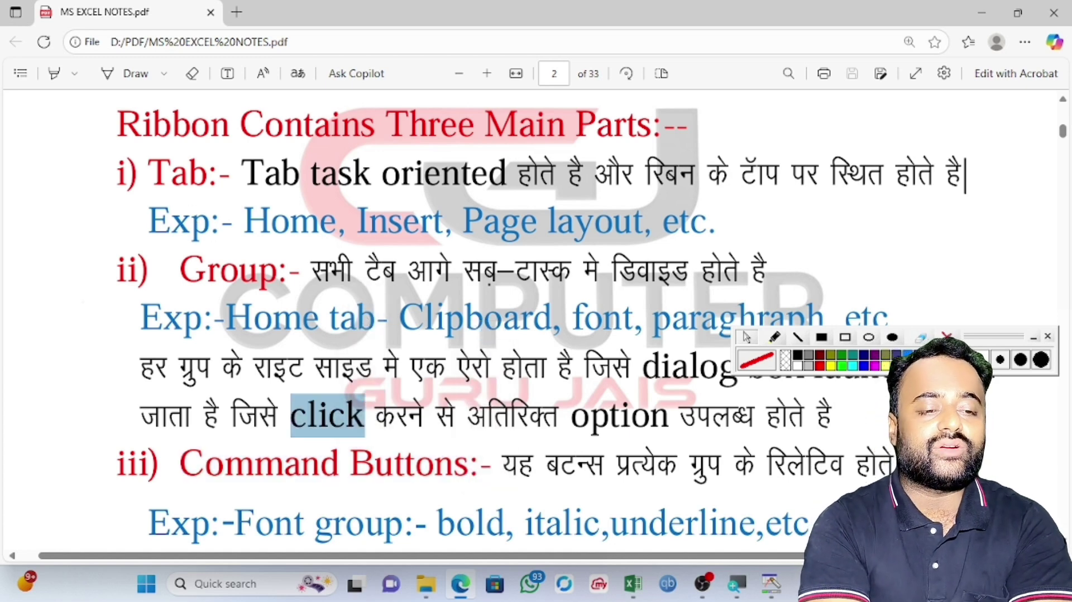
drag(183, 268, 288, 272)
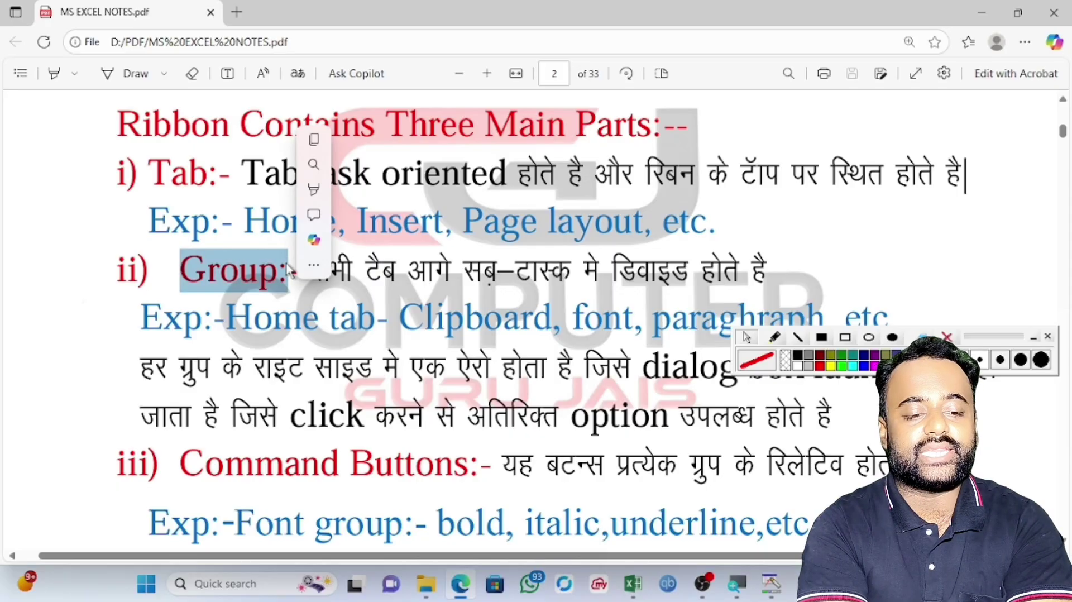
click(518, 340)
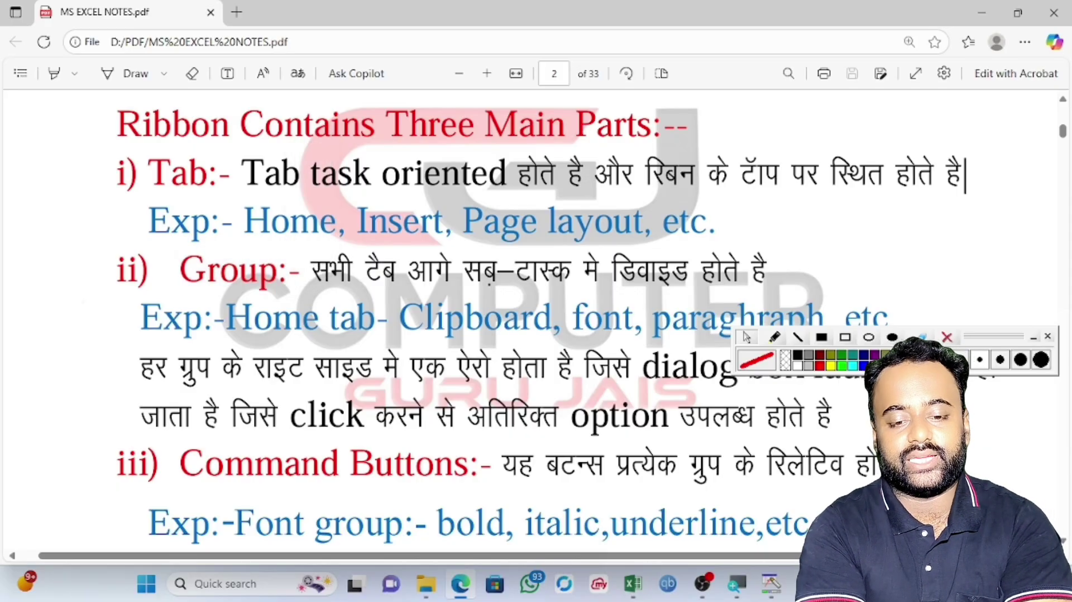
Step: Switch to the Excel workbook and outline the Clipboard group in red, the Font group in green and the Alignment group in cyan
key(alt+Tab)
key(alt+Tab)
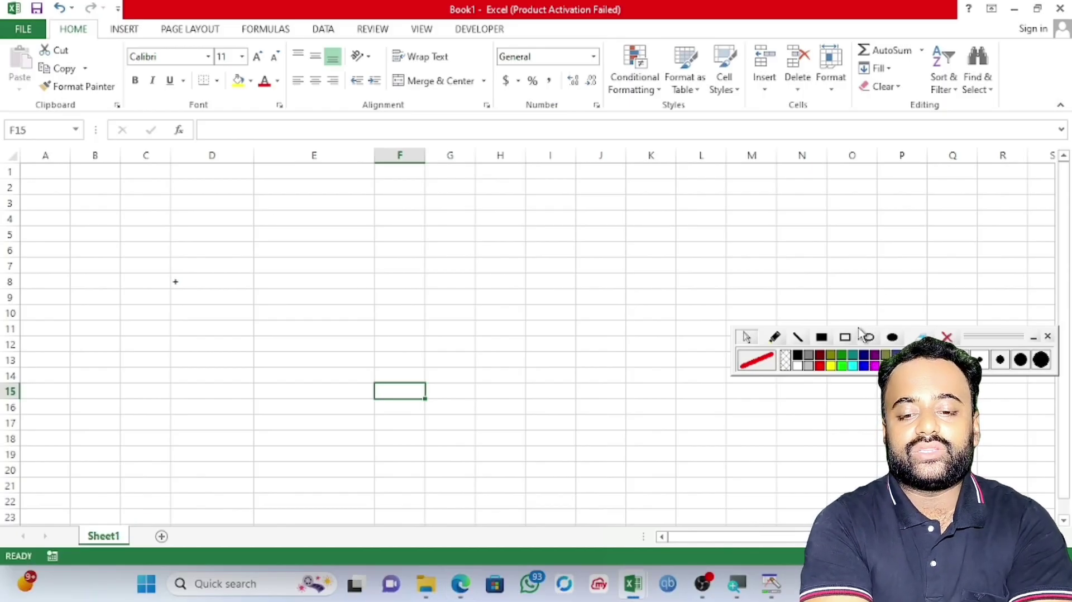
click(850, 341)
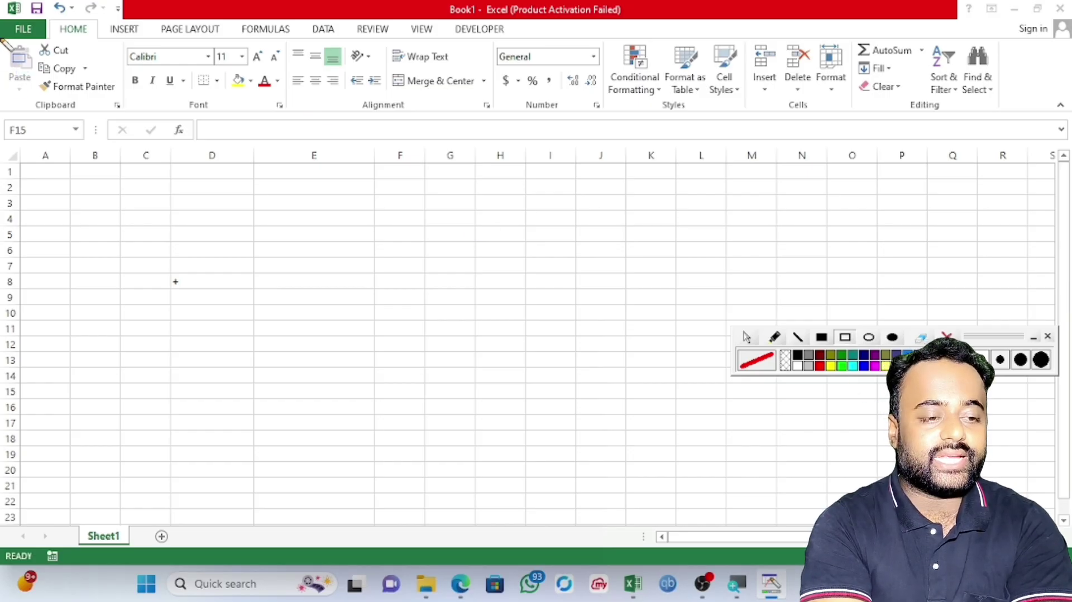
drag(3, 39, 127, 115)
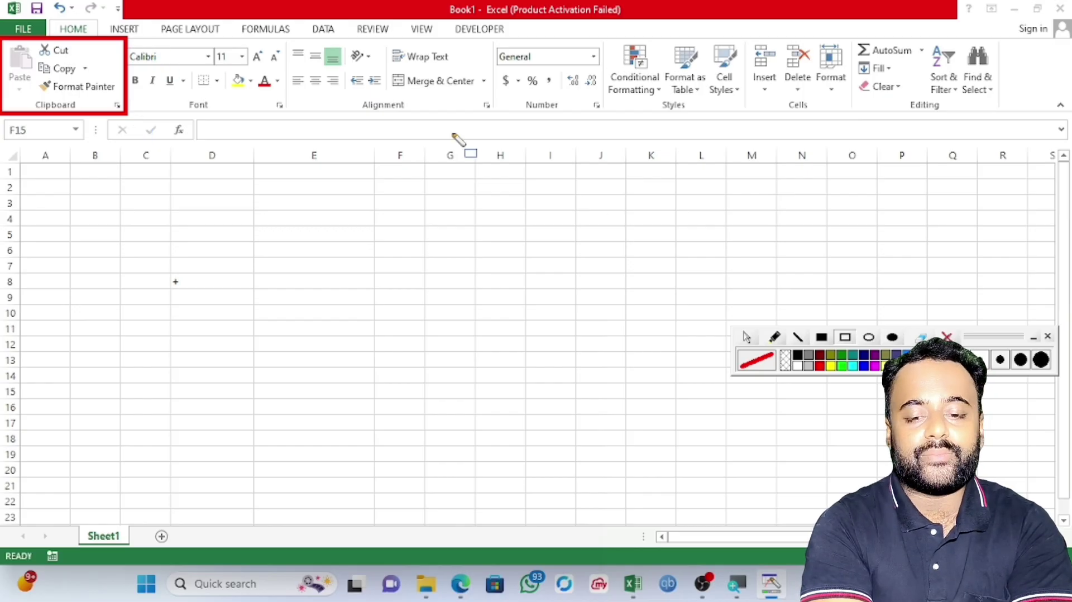
click(838, 354)
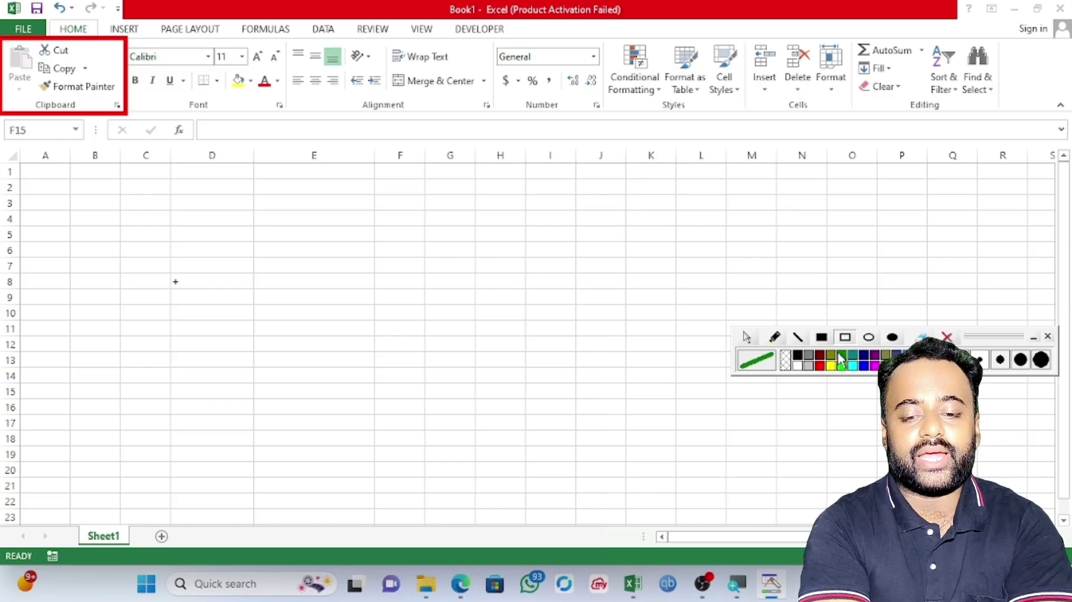
drag(128, 38, 290, 119)
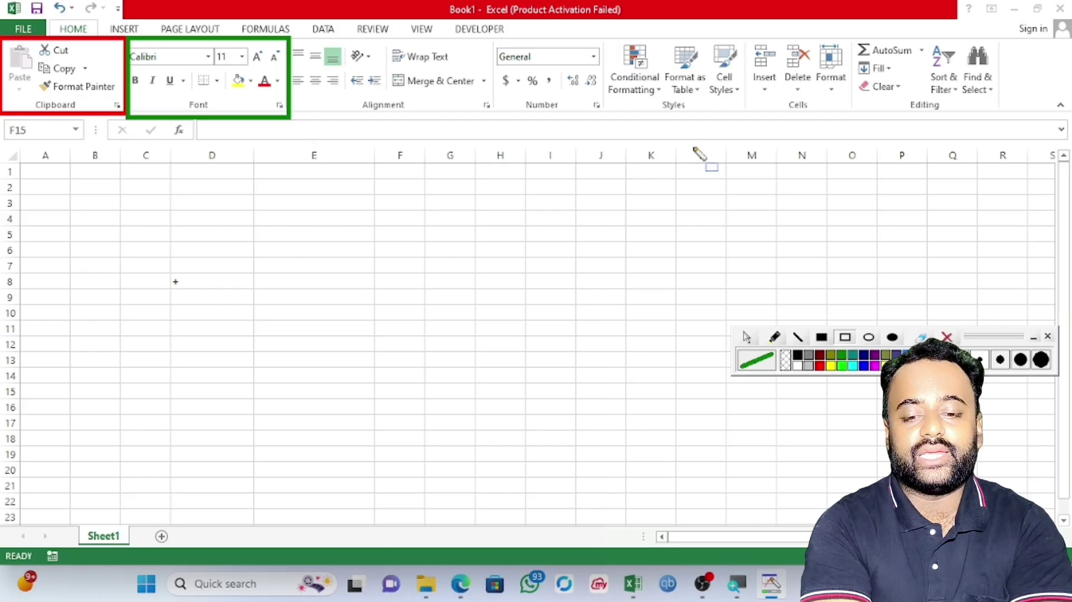
click(848, 367)
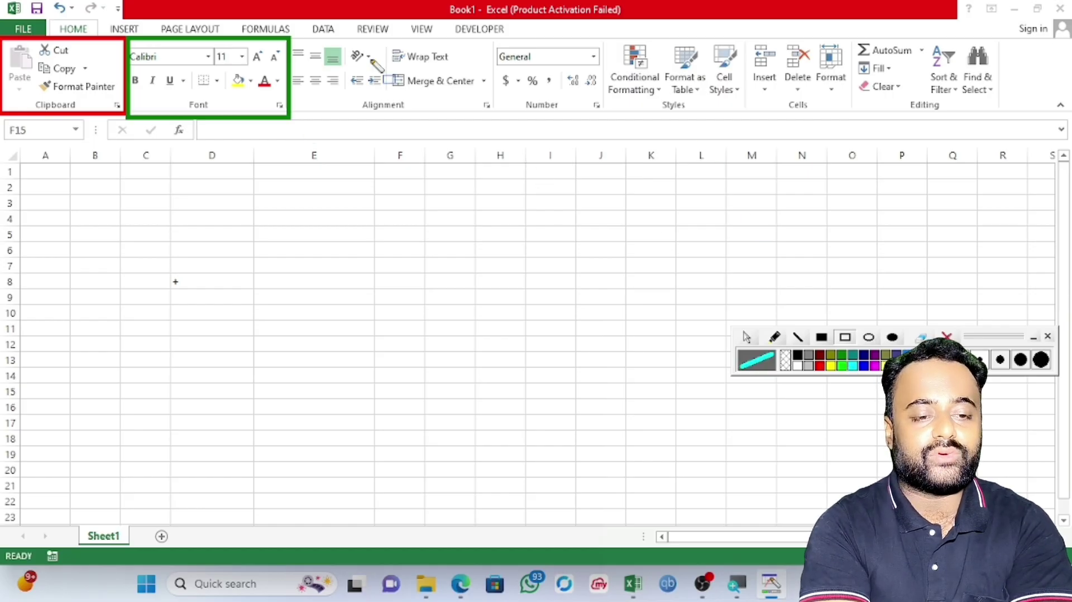
drag(291, 38, 498, 112)
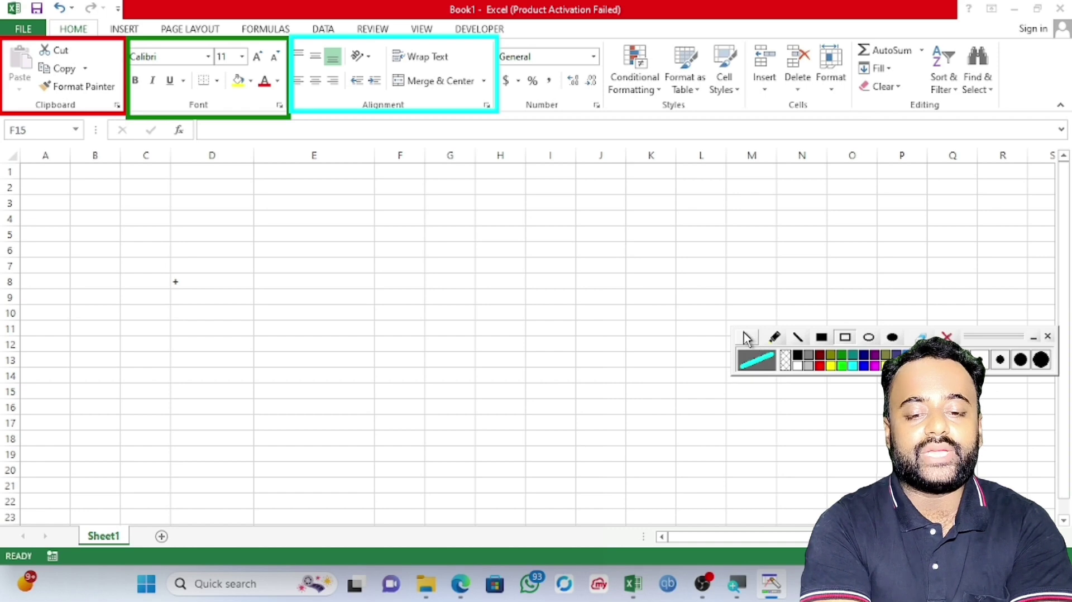
Step: Clear the coloured group outlines from the screen and return the annotation tool to its normal pointer
click(746, 338)
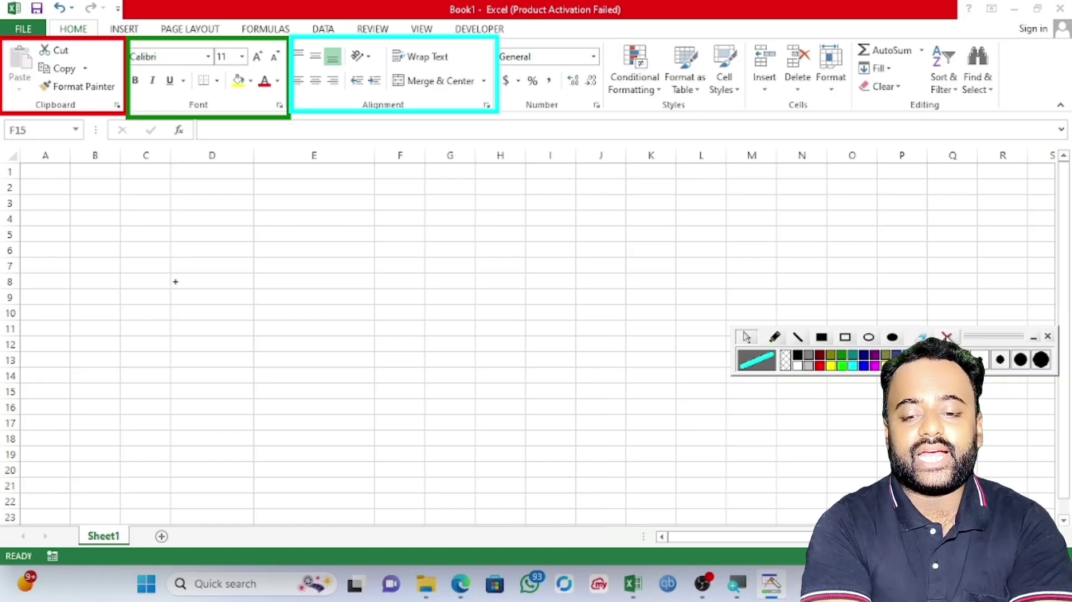
click(946, 338)
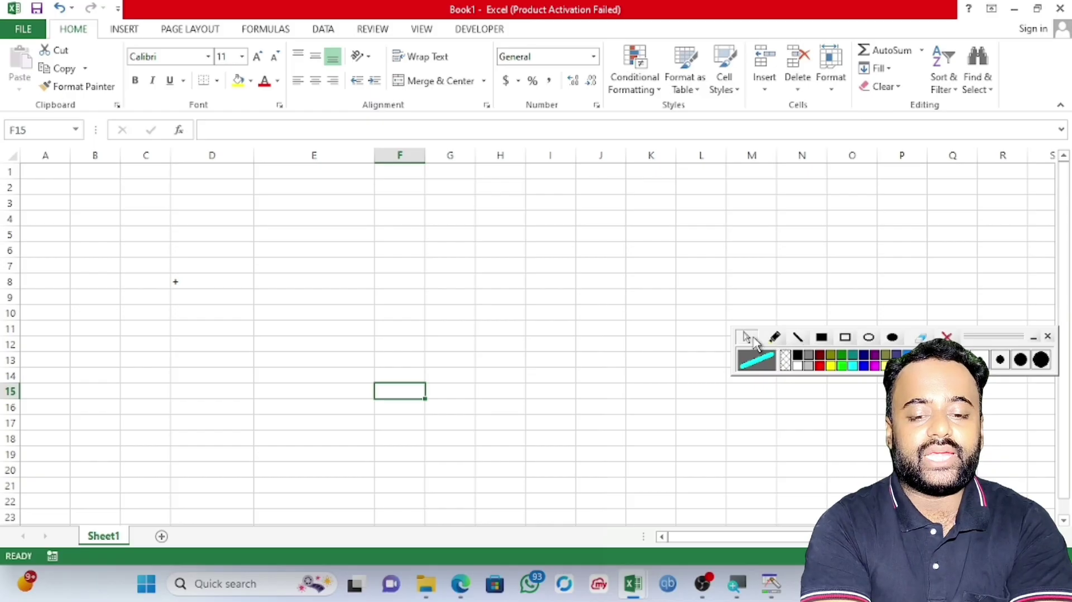
click(748, 338)
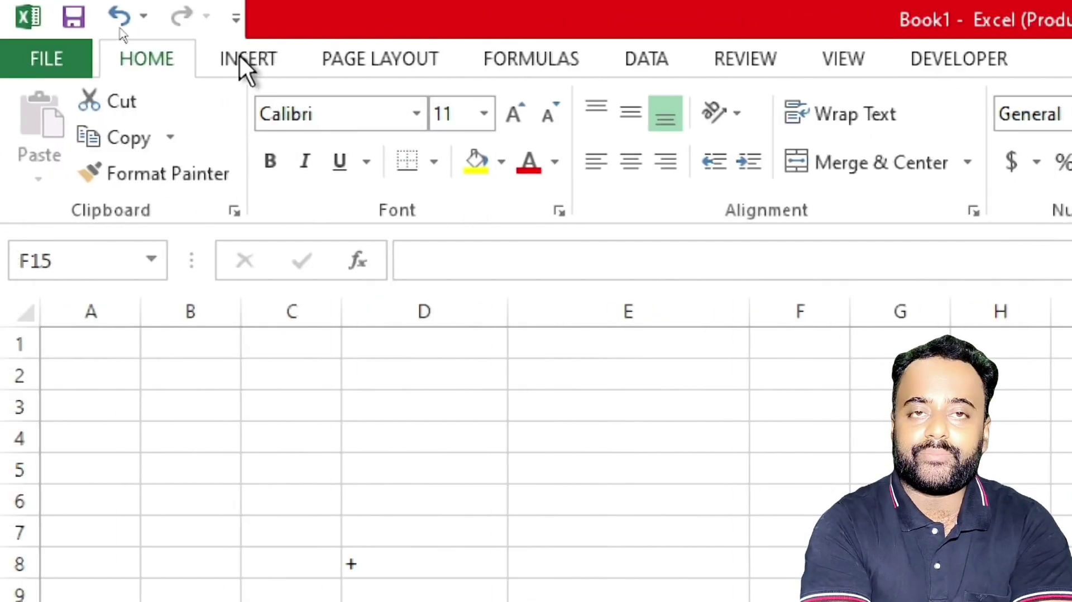
Step: Show the command groups of the Insert and Page Layout tabs and return to the Home tab
click(249, 56)
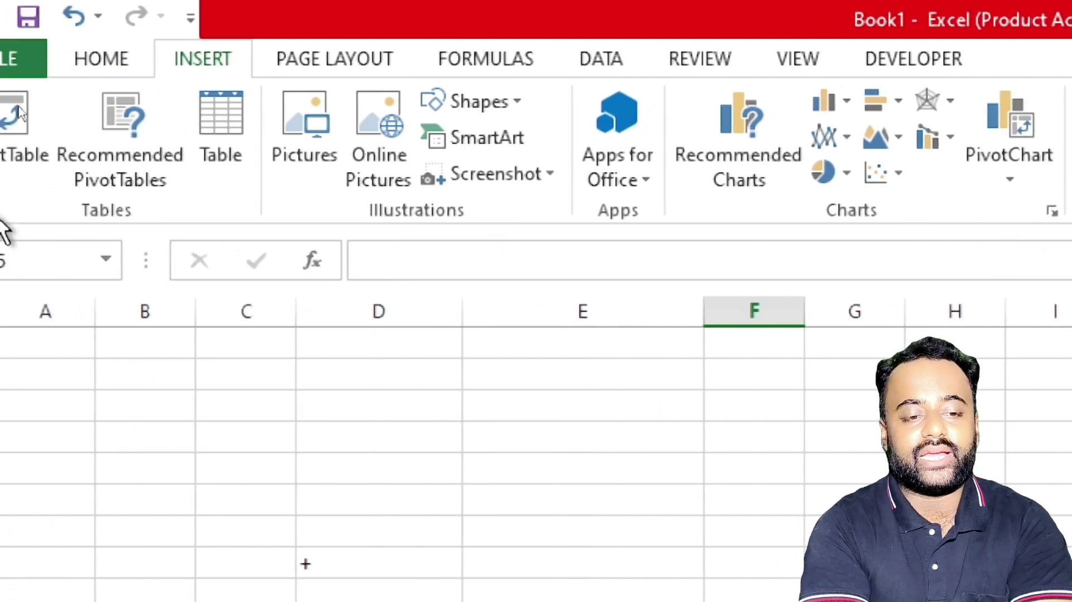
click(360, 62)
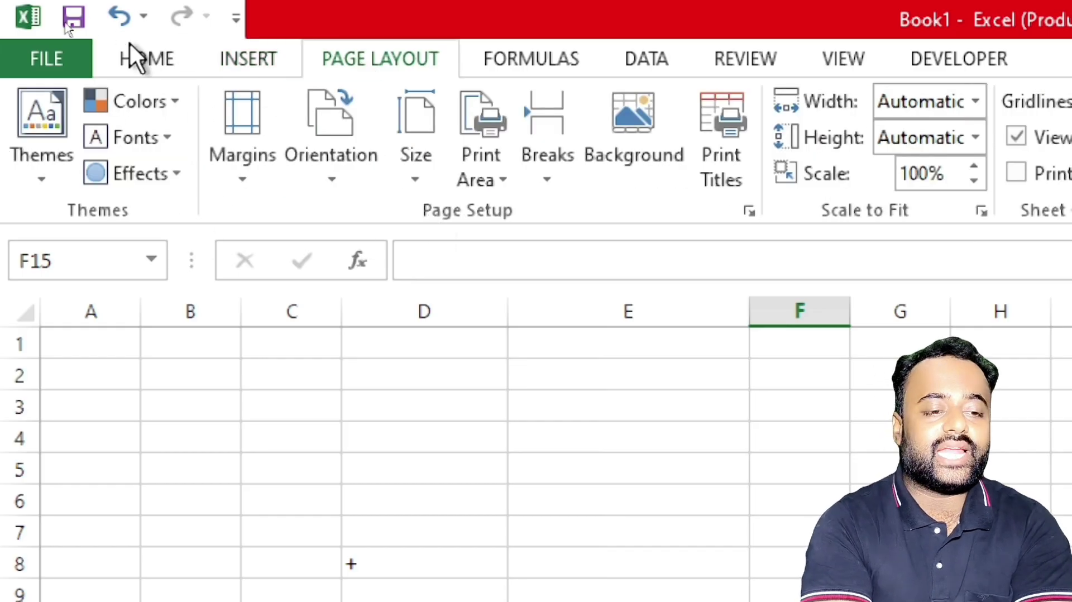
click(138, 62)
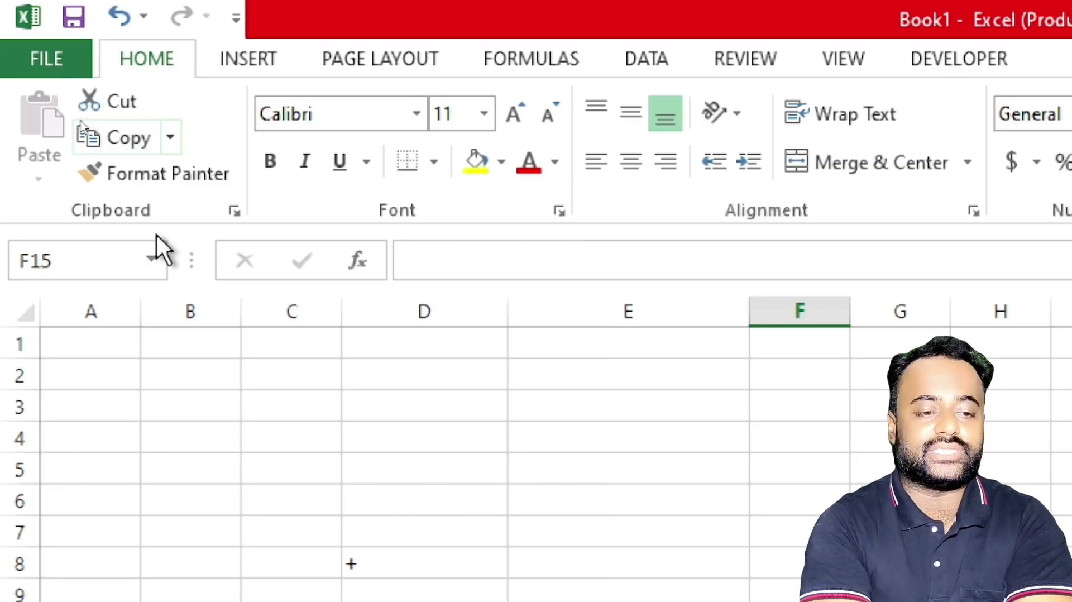
Step: Collapse the ribbon and restore it to its full display
double_click(160, 56)
double_click(160, 55)
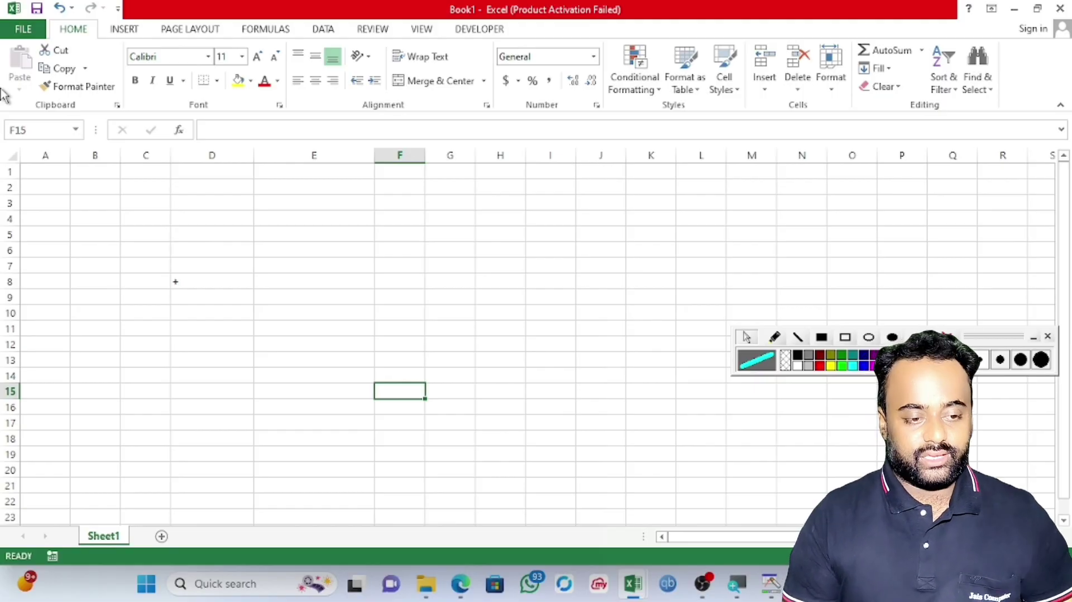
Step: Switch to the PDF notes and find the Name Box section on page 3, highlighting its heading
key(alt+Tab)
key(Tab)
key(Tab)
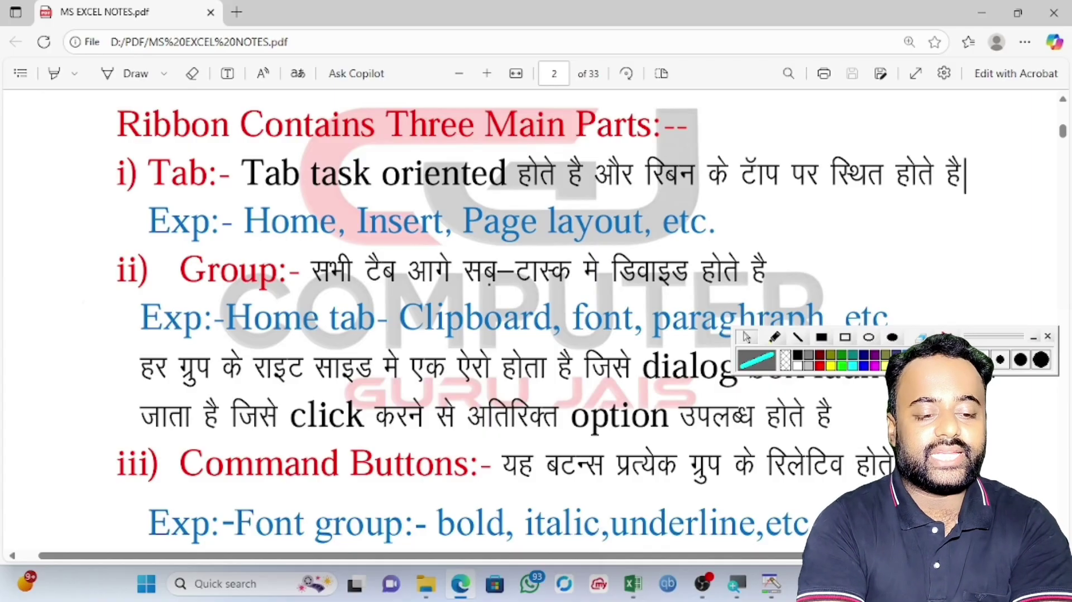
scroll(535, 318, down, 15)
scroll(535, 318, down, 3)
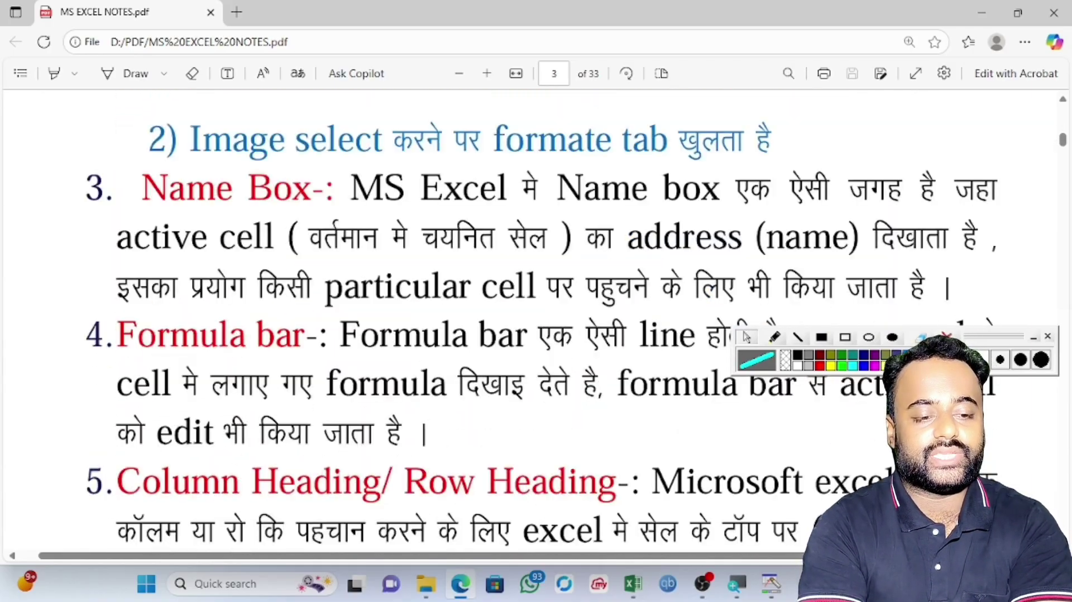
drag(142, 157, 313, 162)
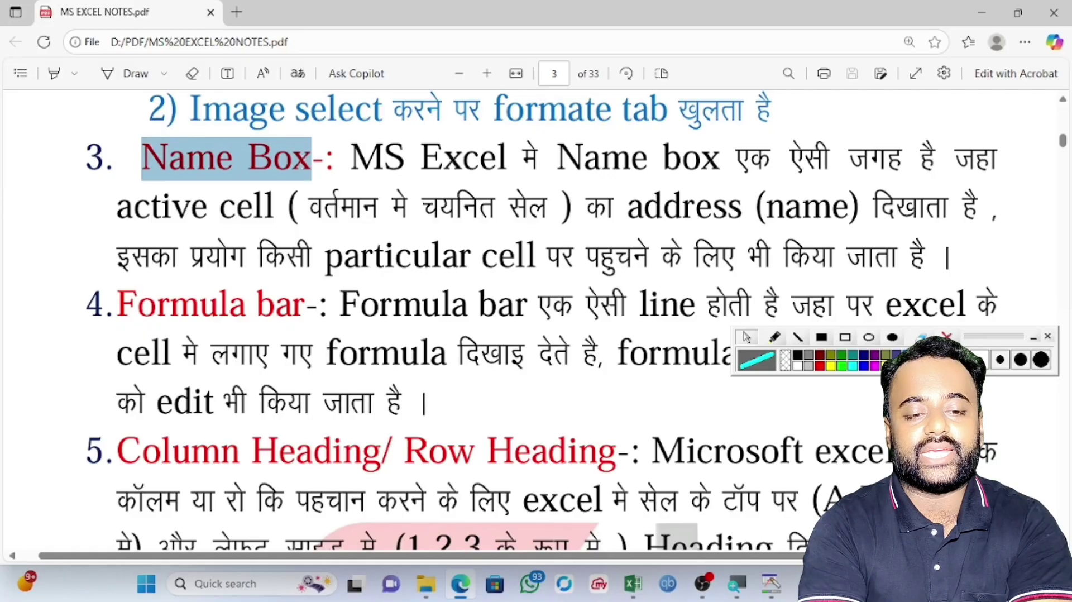
click(313, 219)
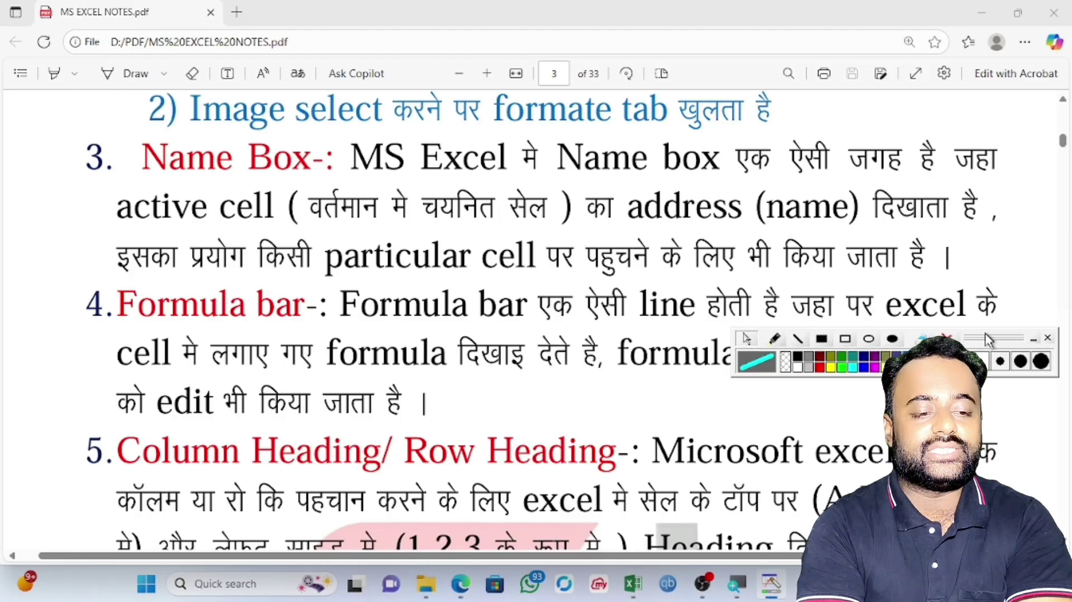
Step: Move the annotation toolbar lower and read the Name Box definition, highlighting the phrases on the currently selected cell and reaching a particular cell
drag(985, 333, 981, 372)
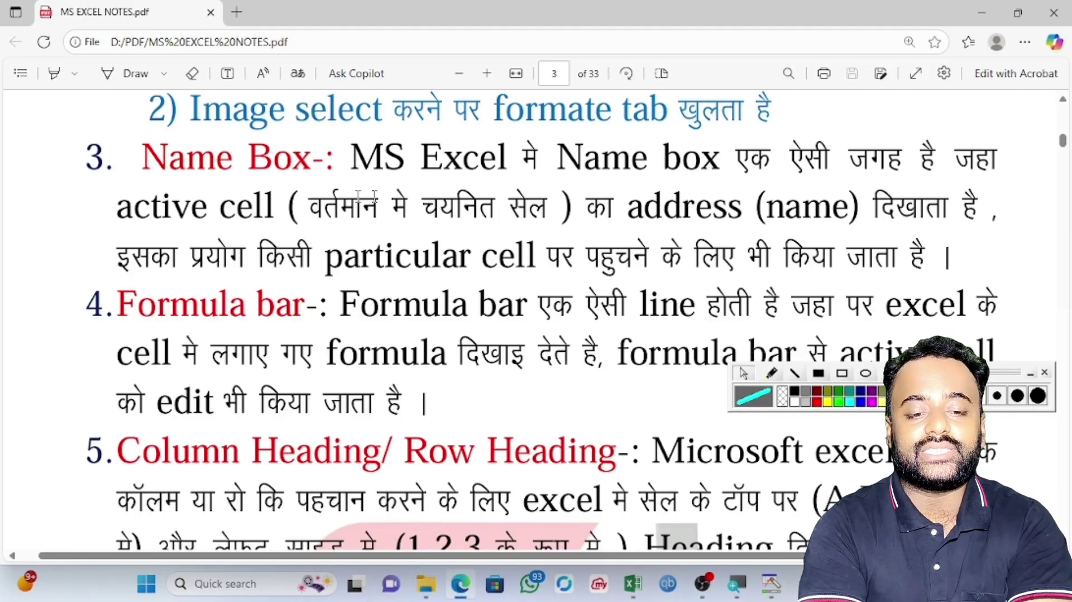
drag(299, 208, 572, 210)
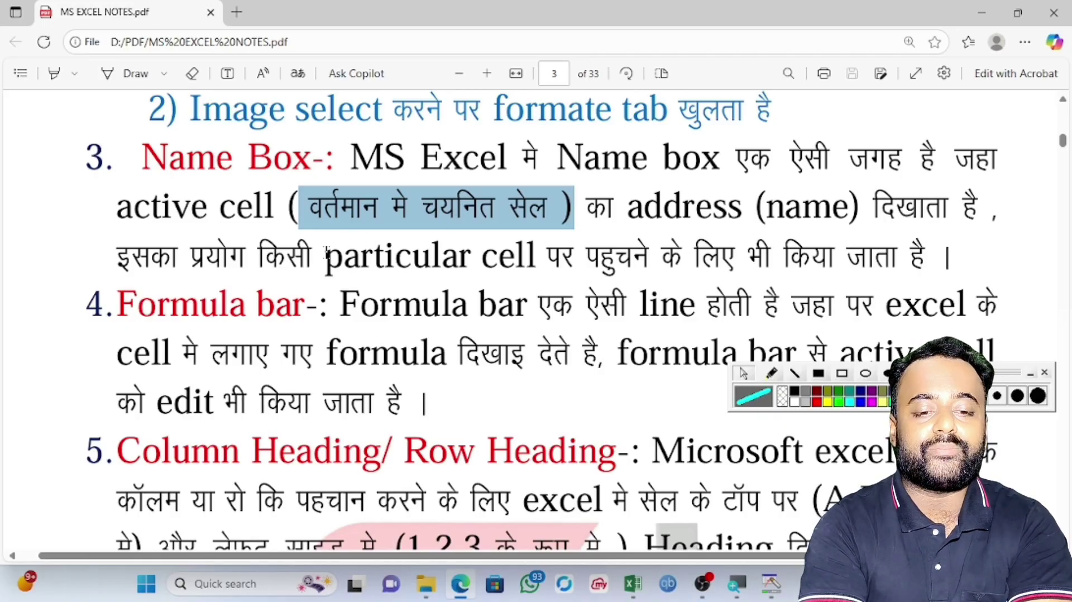
drag(313, 257, 782, 258)
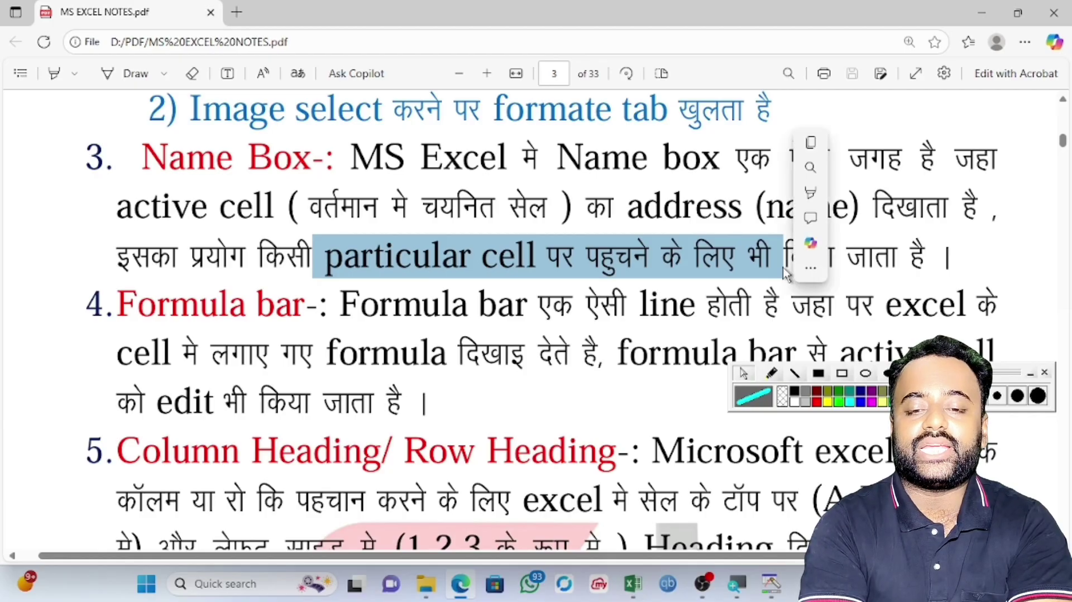
key(Escape)
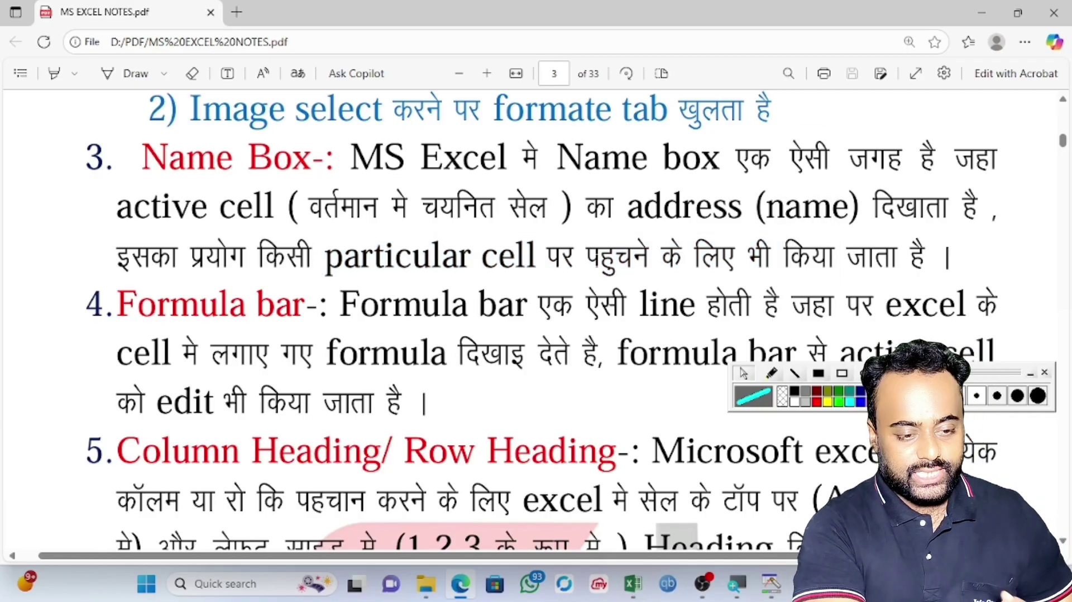
Step: Switch to the Excel workbook, outline the Name Box with a red rectangle and return the annotation tool to its normal pointer
key(alt+Tab)
click(596, 267)
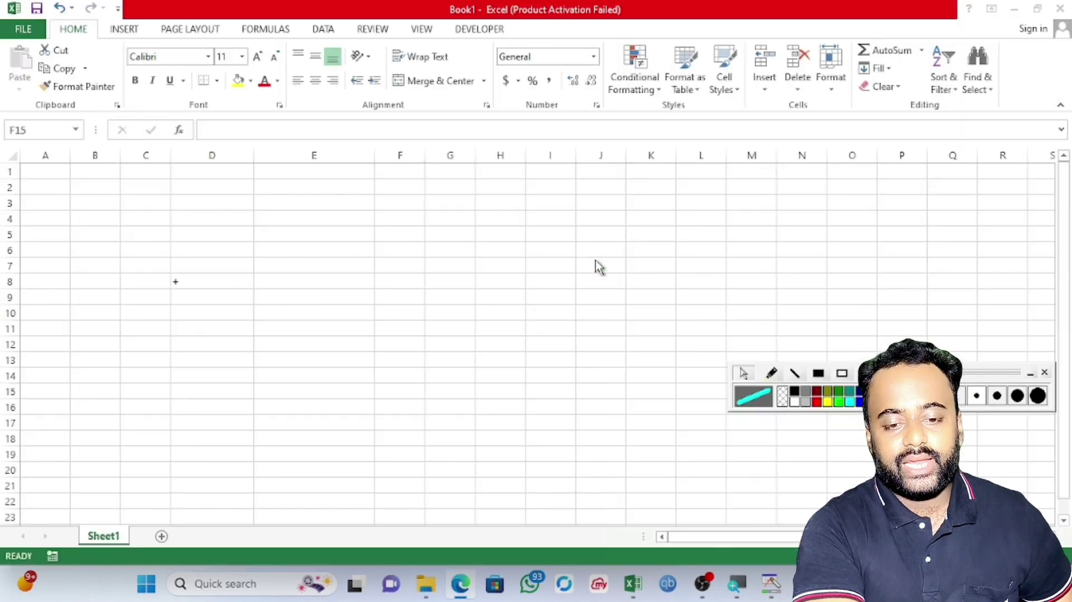
click(817, 400)
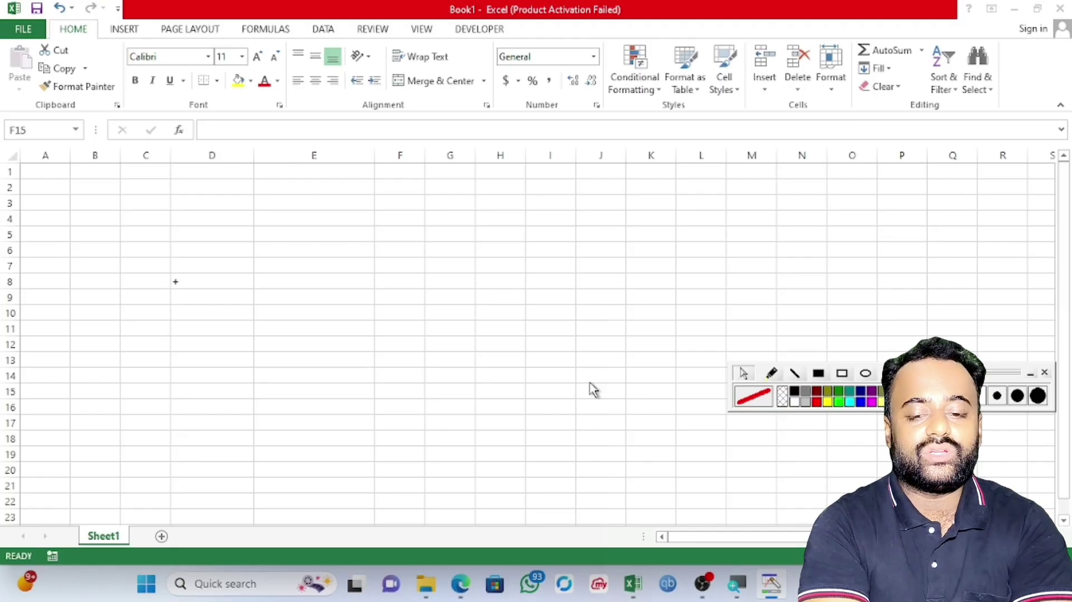
click(843, 377)
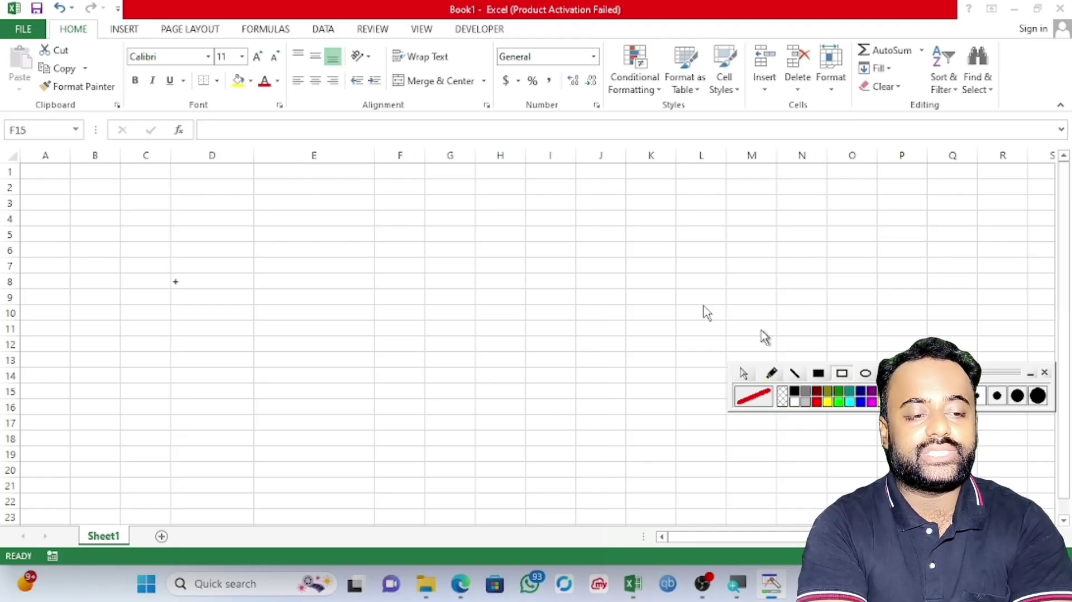
drag(1, 111, 104, 148)
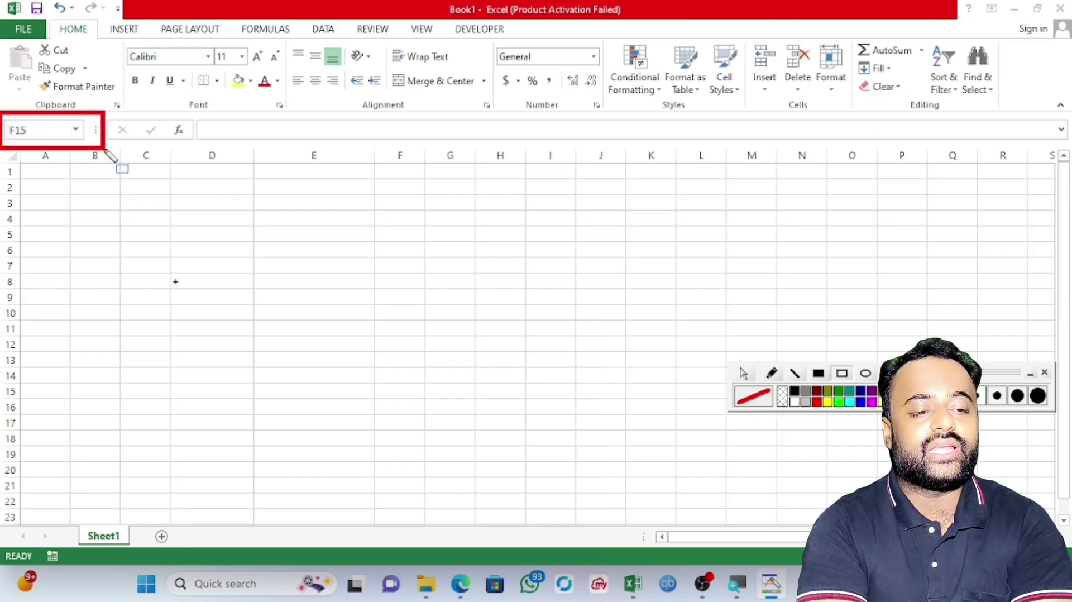
click(745, 374)
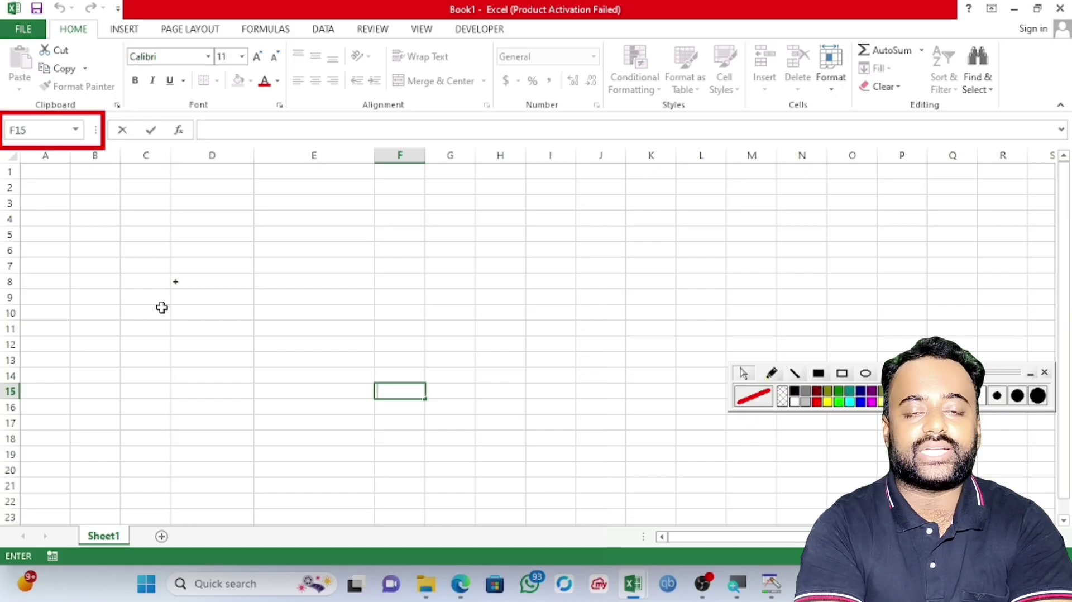
Step: Select cells B6, B2, C2 and D2 in turn to show each cell's address in the Name Box
click(106, 249)
scroll(106, 249, up, 8)
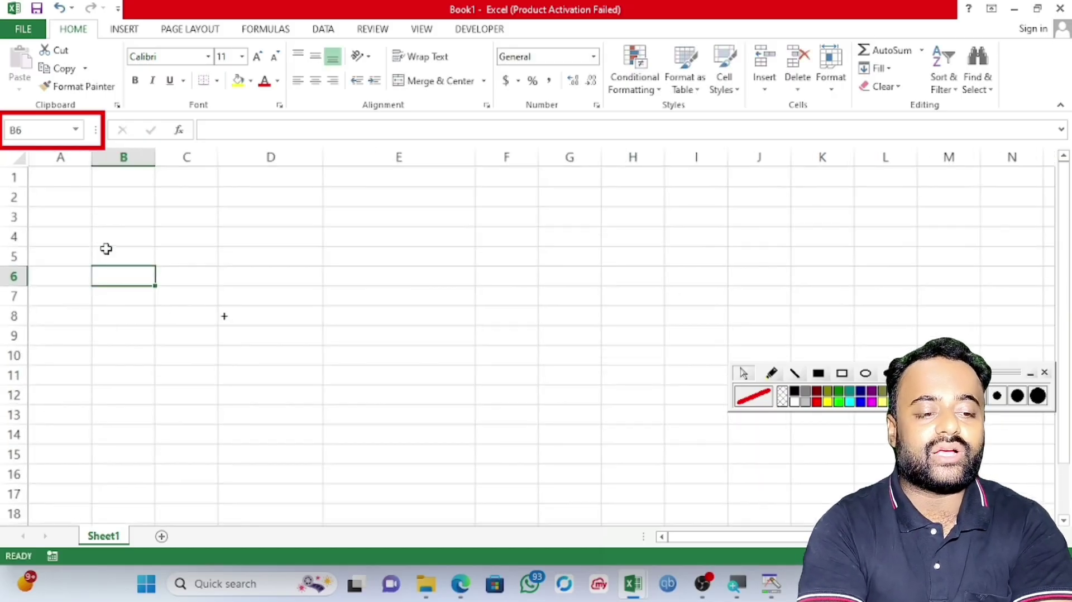
scroll(106, 248, up, 2)
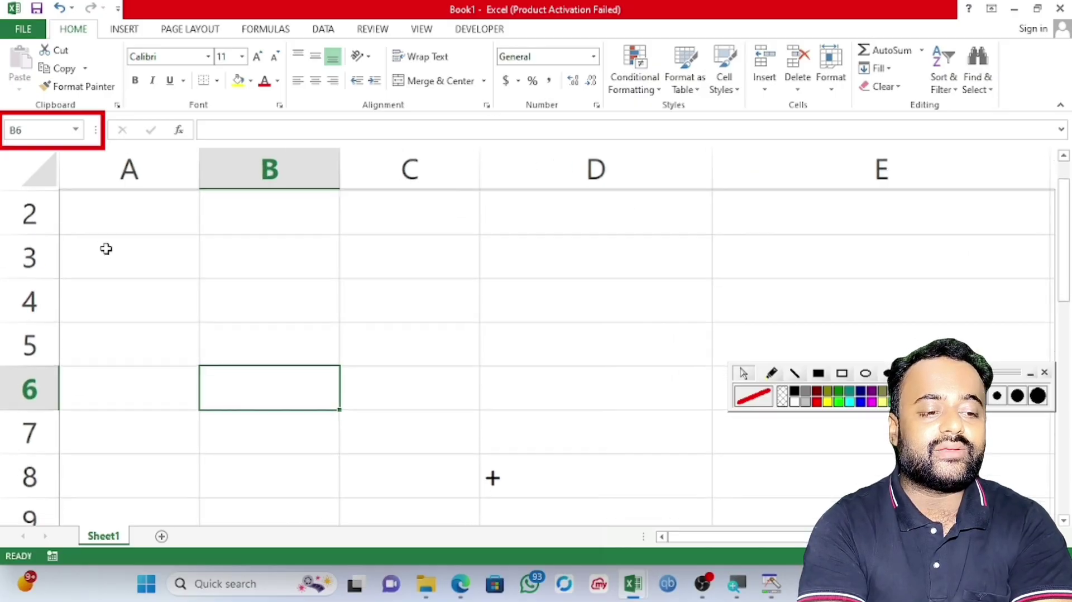
scroll(106, 249, down, 1)
scroll(106, 248, down, 3)
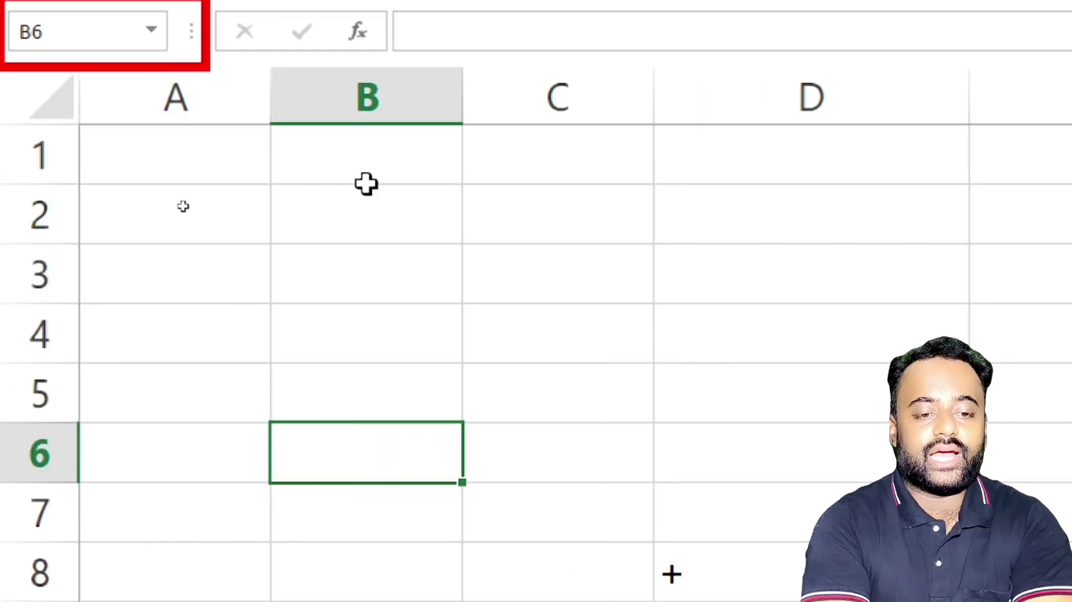
click(415, 206)
click(557, 205)
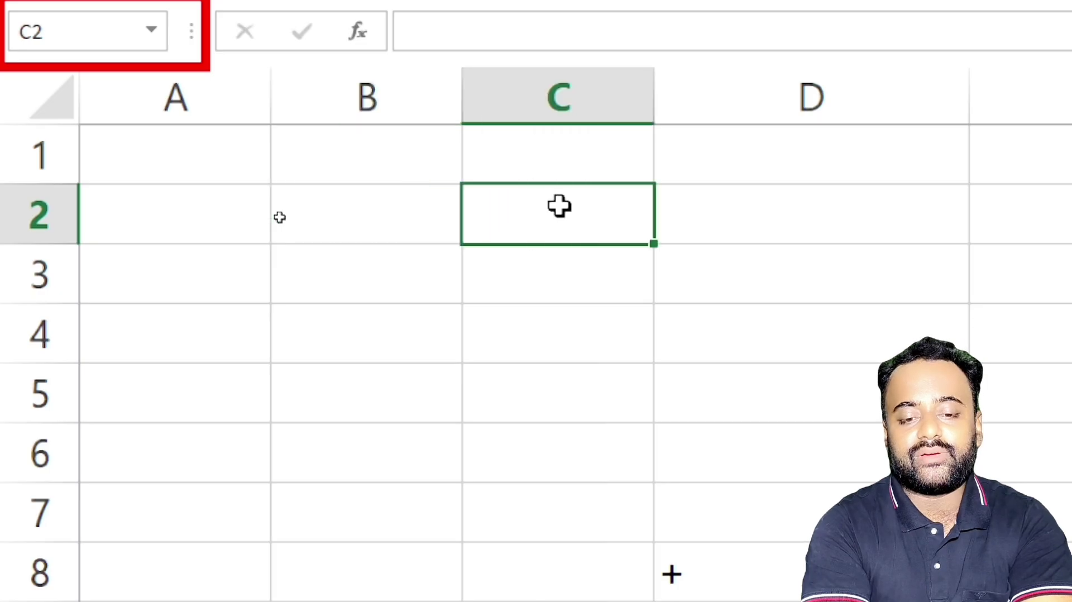
click(760, 208)
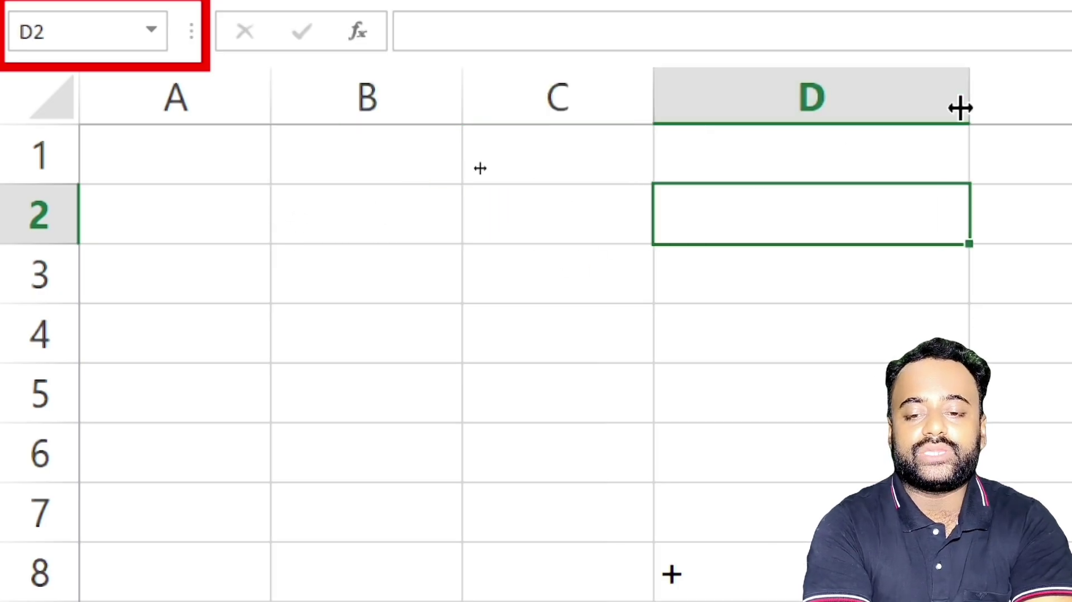
Step: Narrow column D, and select cells C3, B3 and B1 to compare their addresses in the Name Box
drag(960, 105, 809, 139)
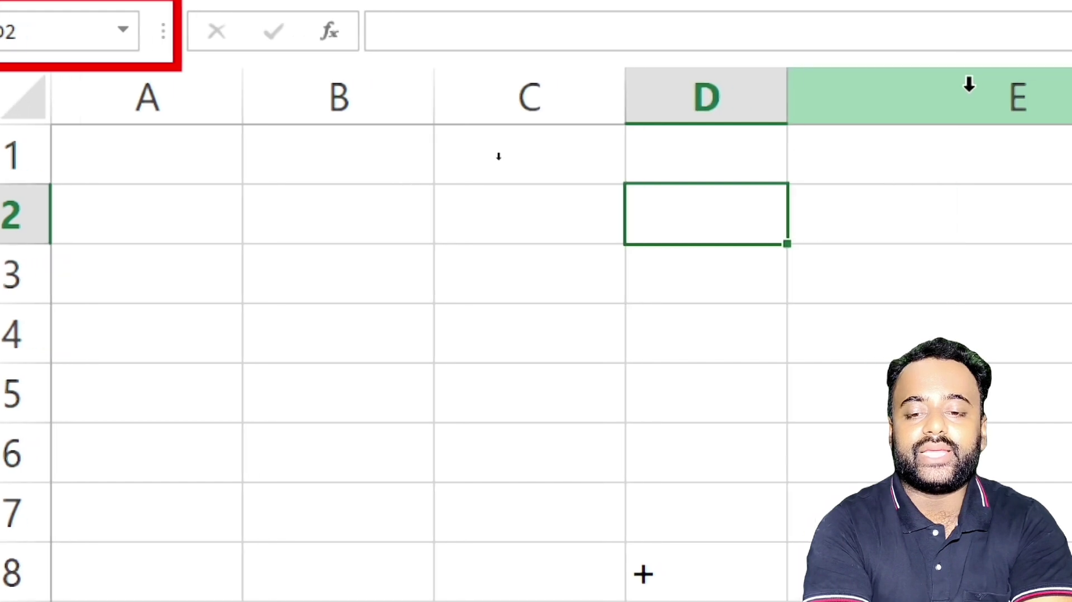
click(574, 257)
click(382, 261)
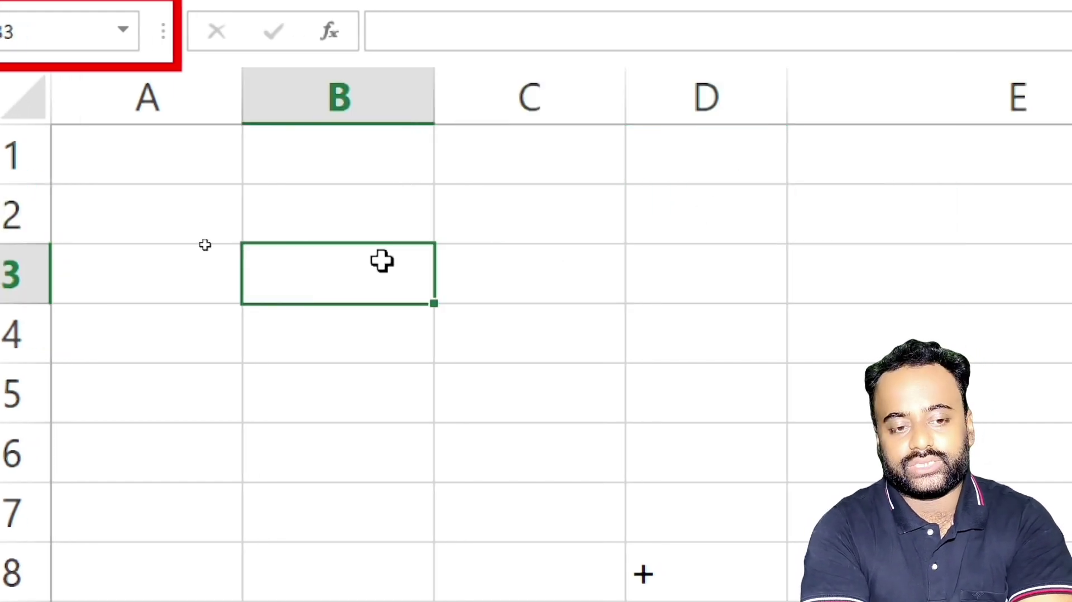
click(332, 106)
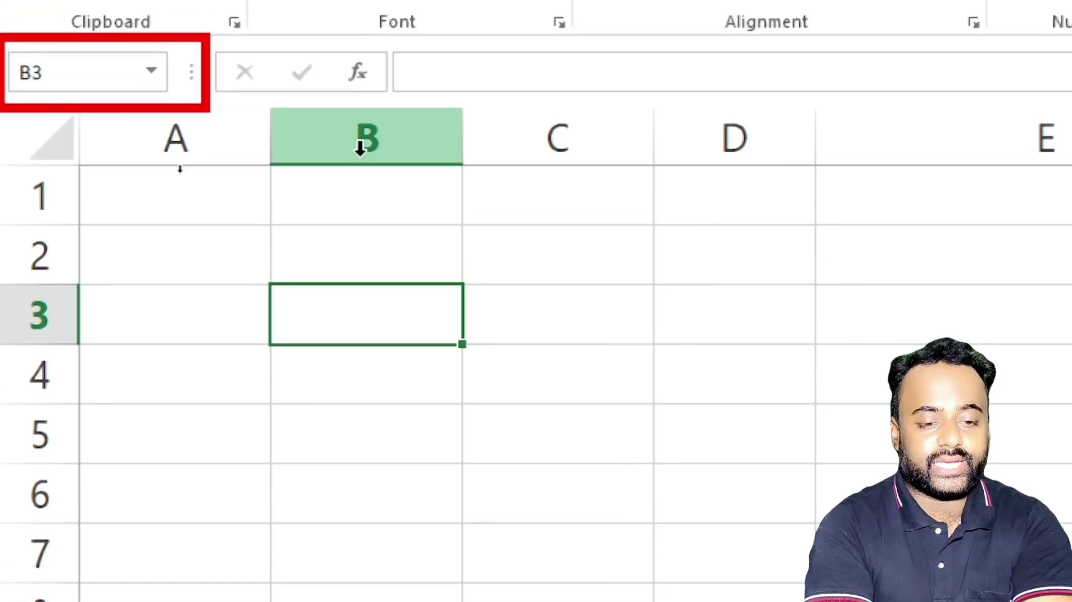
click(376, 205)
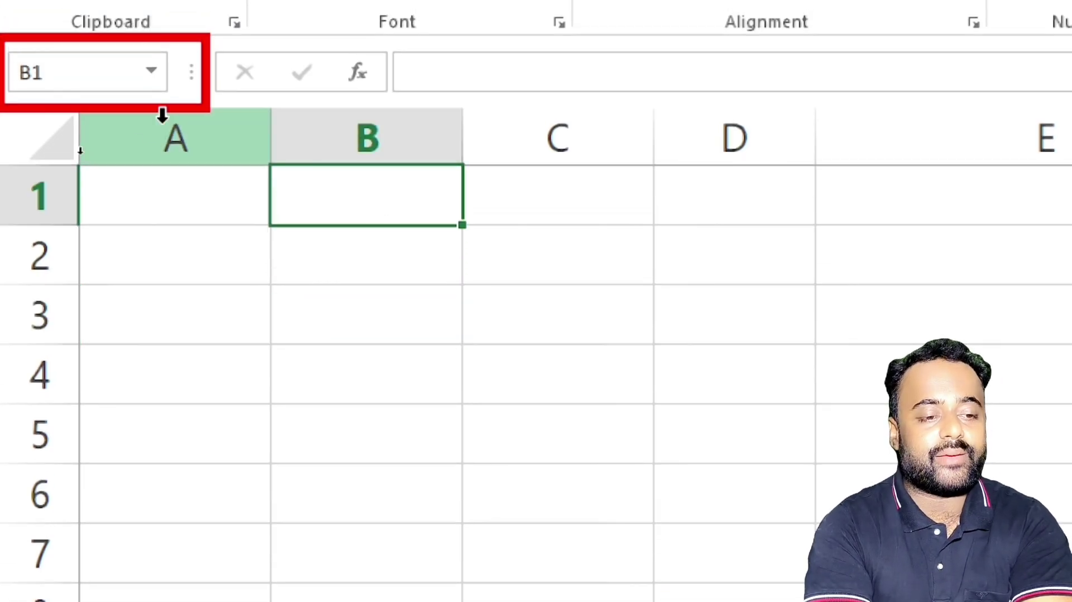
Step: Select cells D3 and C4, pick out column C and row 4 by their headings, and return to cell C4
click(718, 304)
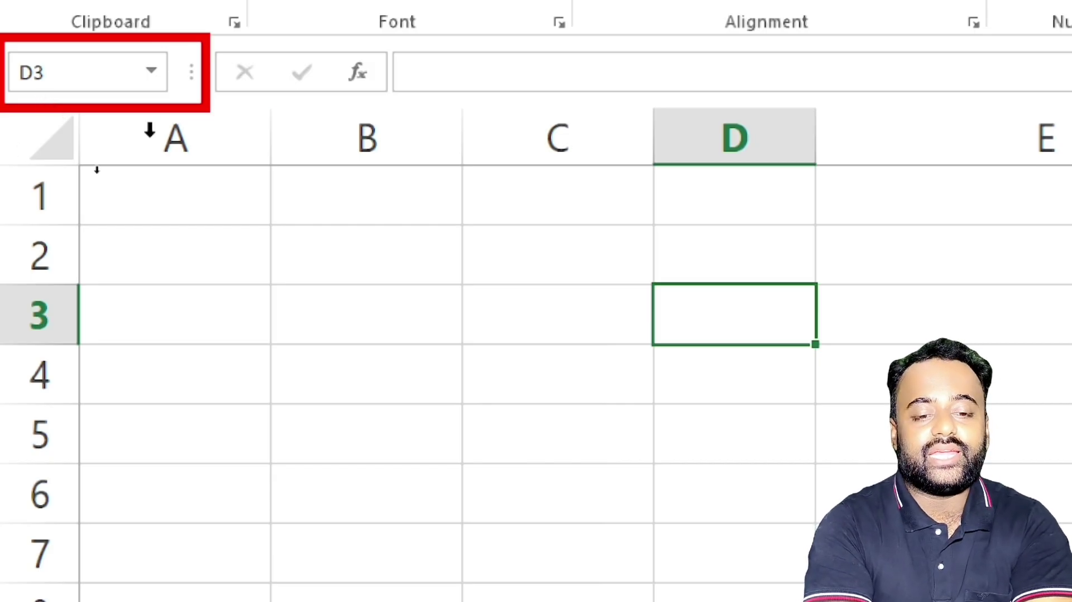
click(593, 389)
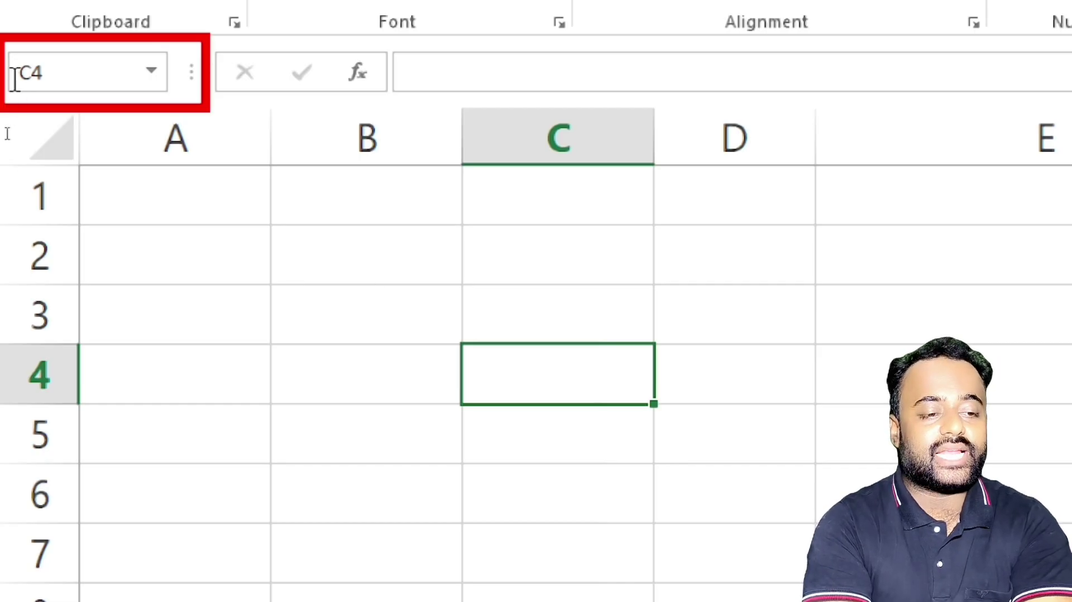
click(621, 130)
click(504, 376)
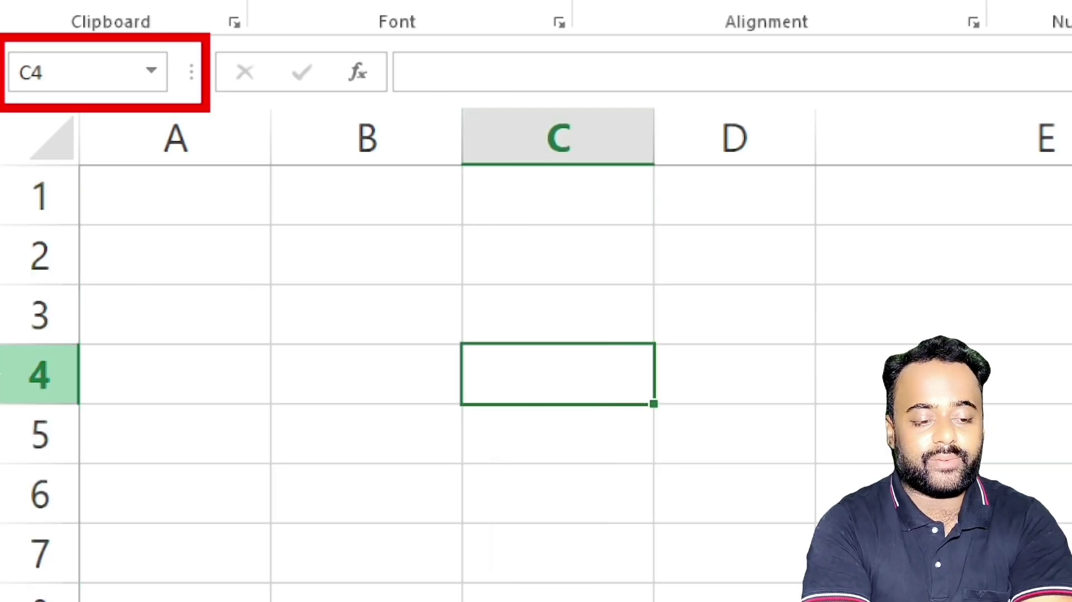
click(39, 374)
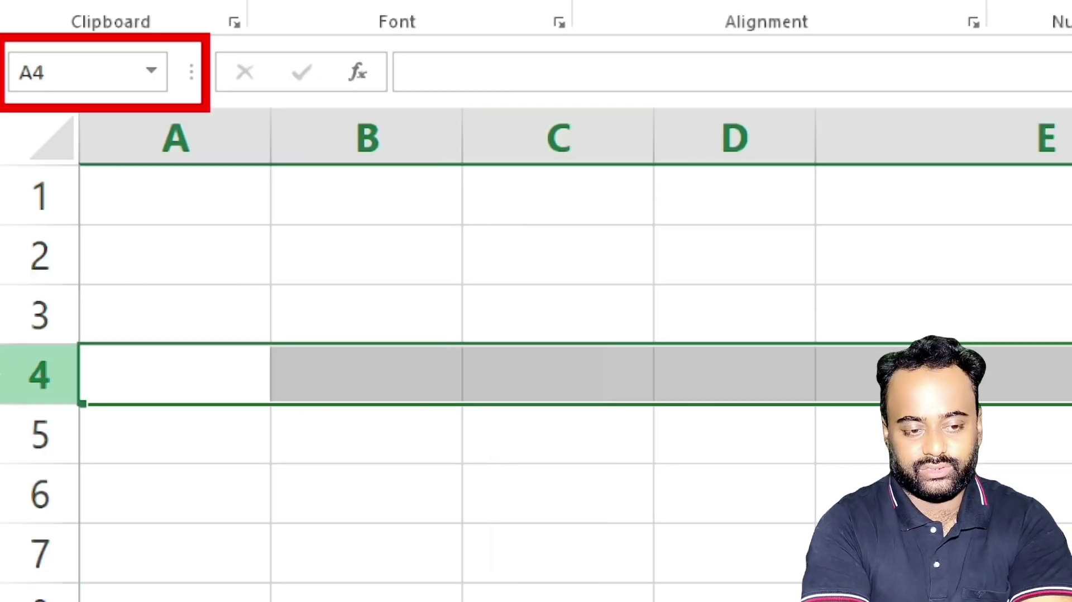
click(558, 352)
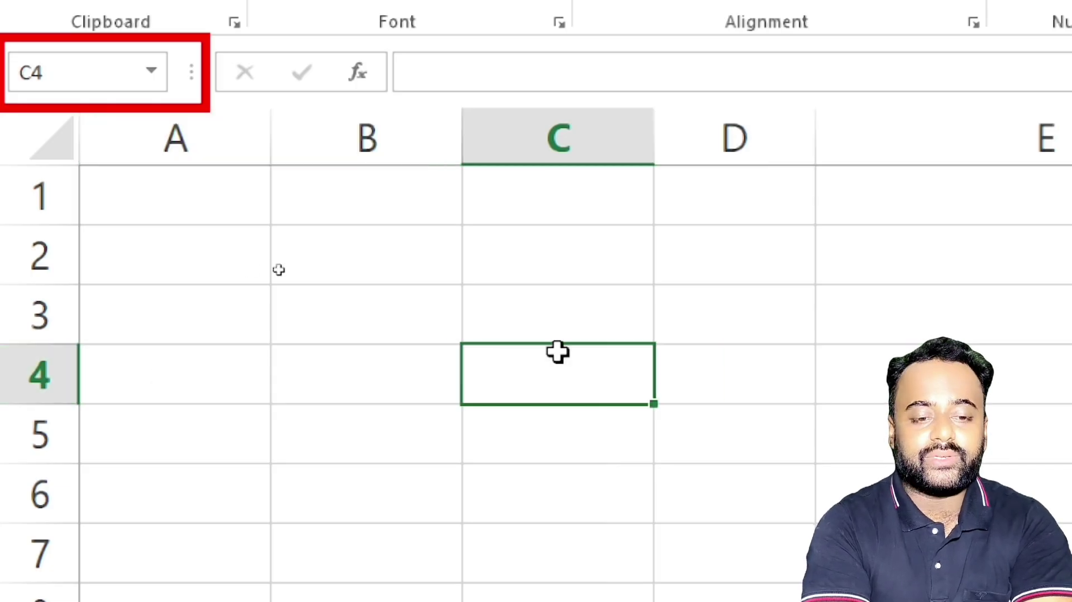
Step: Make cell B3 and then cell B2 active to show the active cell's address in the Name Box
click(403, 322)
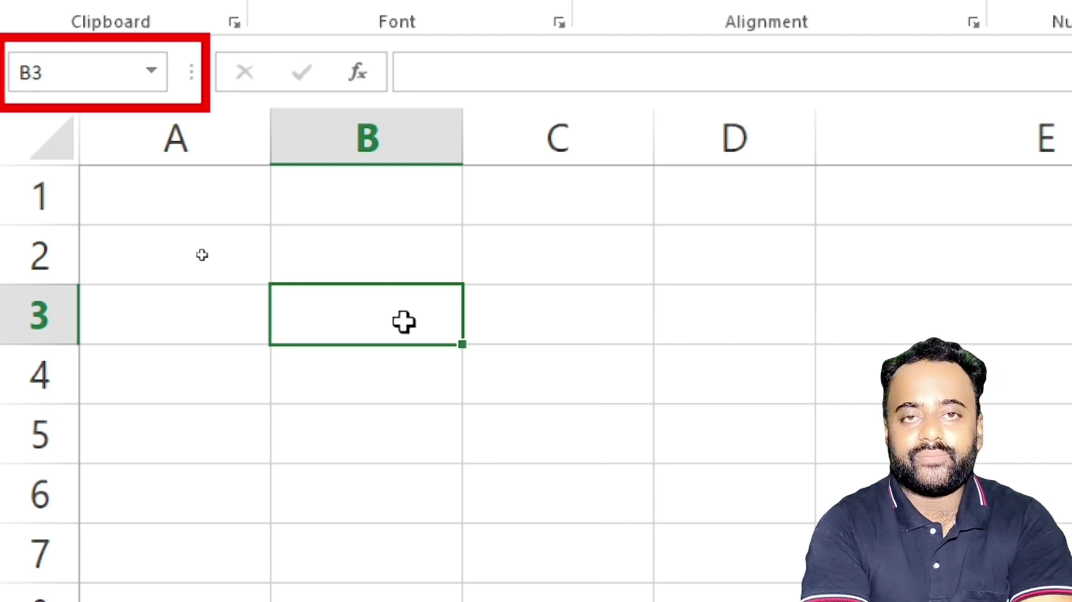
click(801, 289)
click(404, 340)
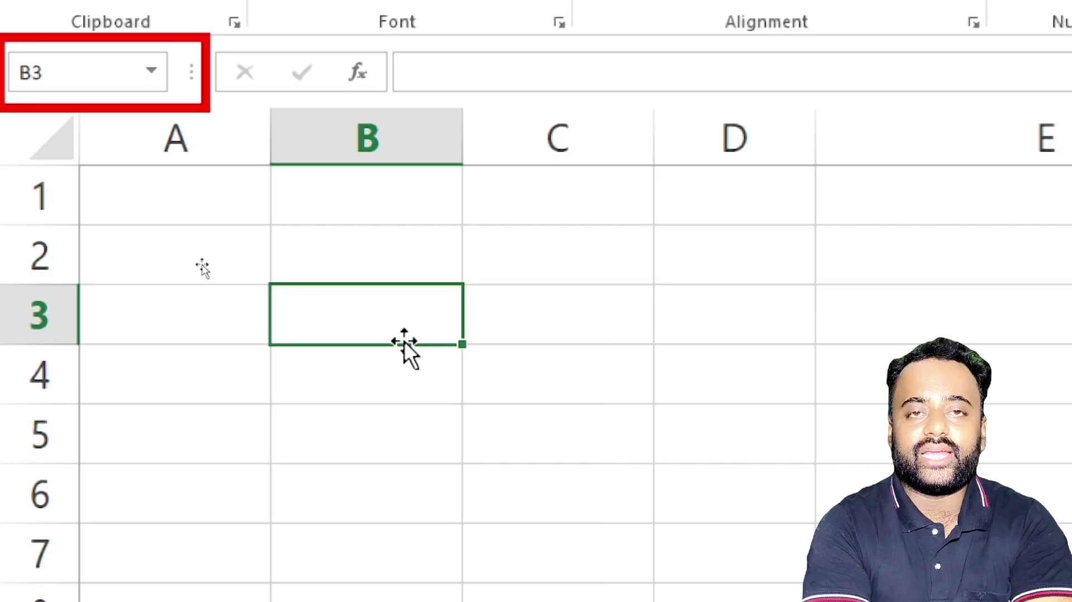
click(427, 258)
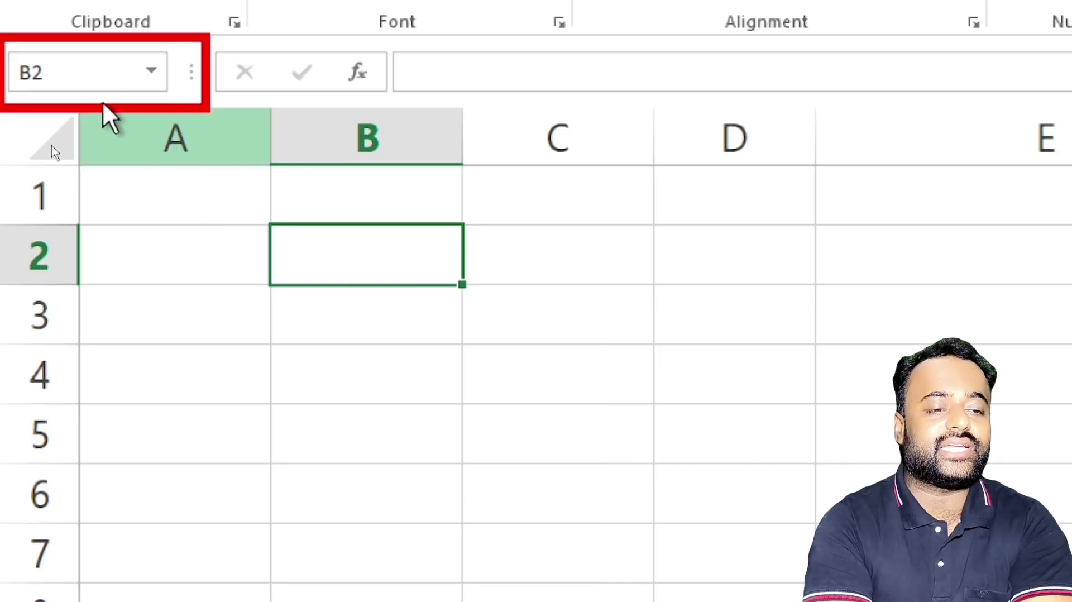
Step: Jump to cell D5 by entering its address in the Name Box
click(70, 73)
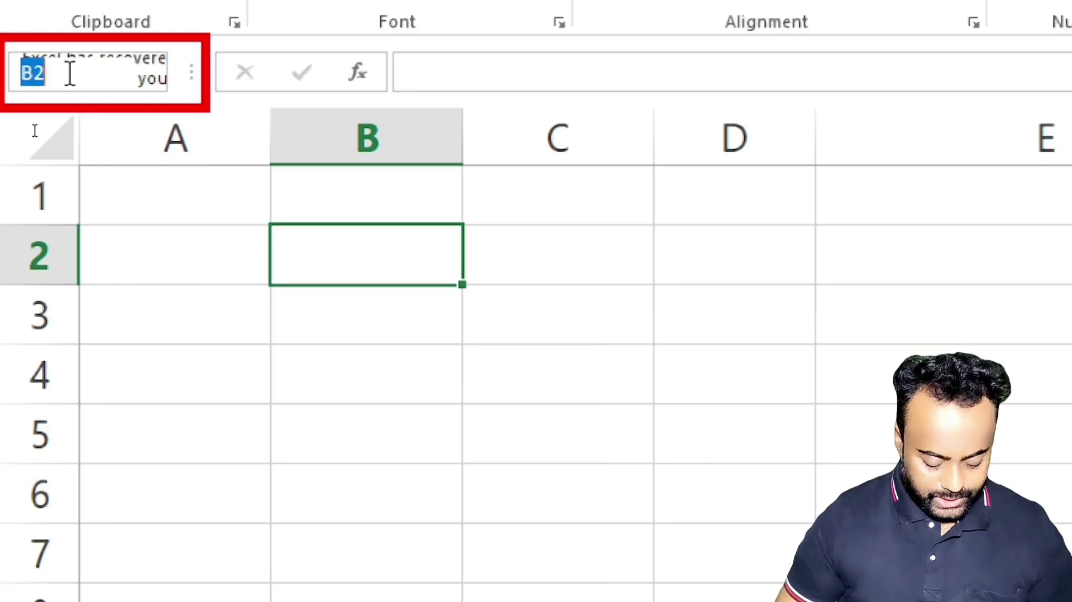
text(d5)
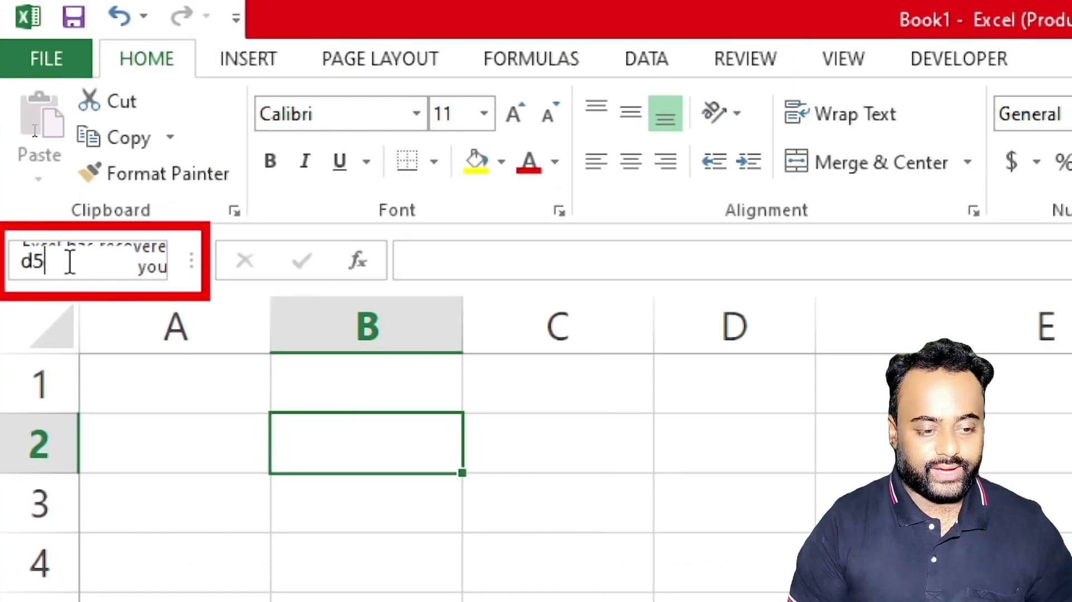
key(Return)
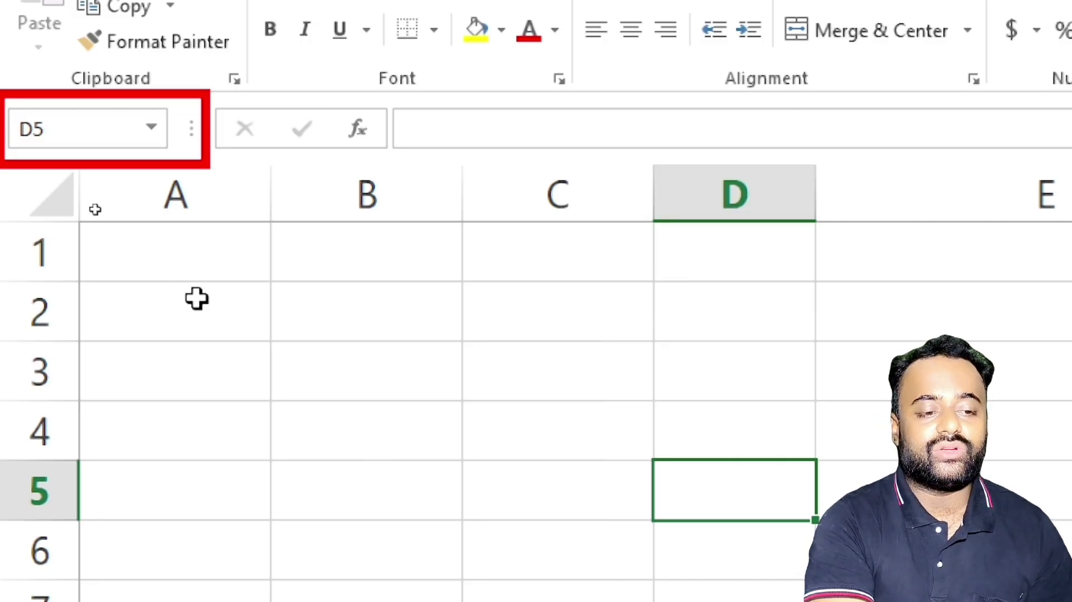
Step: Jump to cell A6 by entering its address in the Name Box
click(84, 139)
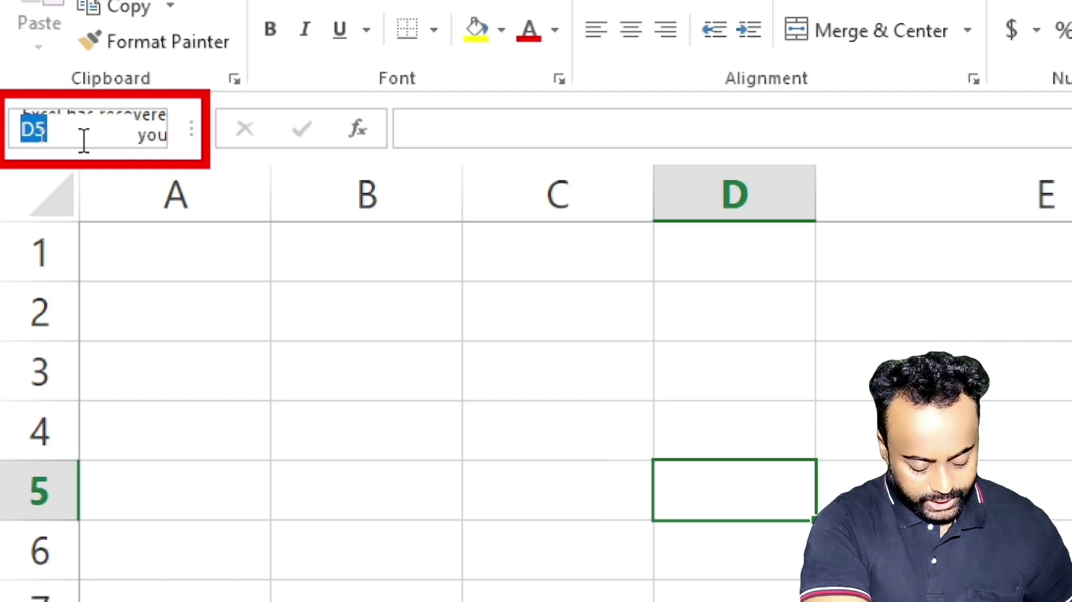
text(a6)
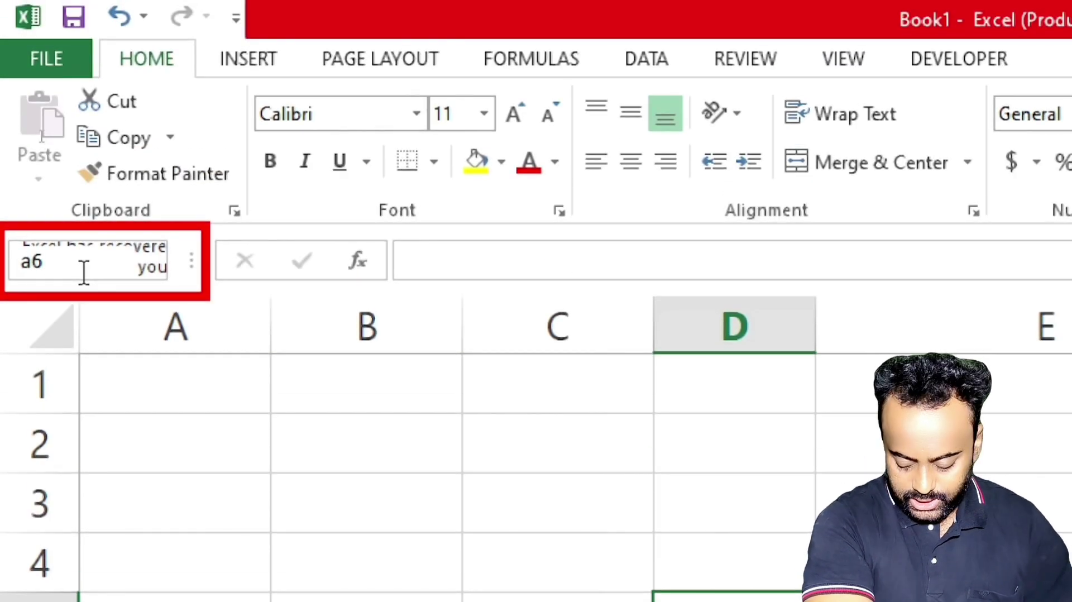
key(Return)
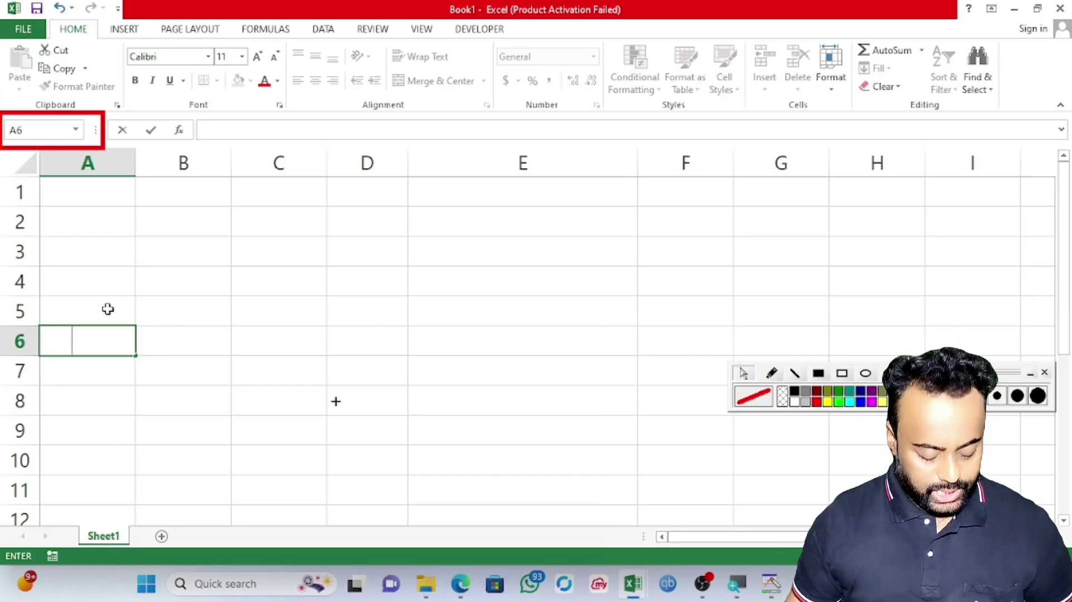
Step: Switch to the MS EXCEL NOTES PDF and read the Formula bar entry, marking its heading and the phrases on displaying formulas and editing cells
key(alt+Tab)
key(alt+Tab)
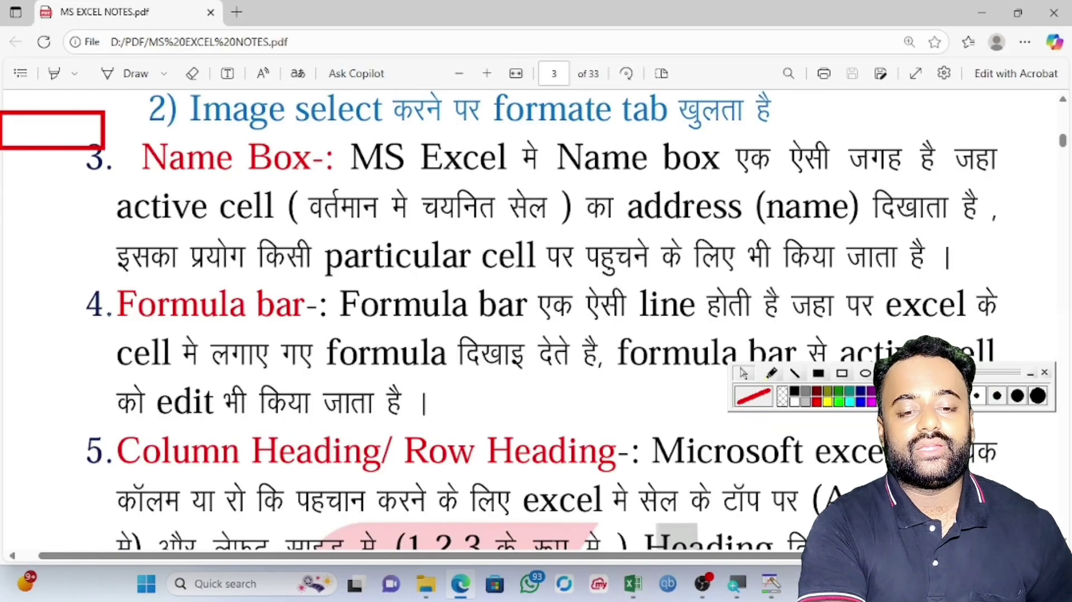
drag(108, 305, 330, 311)
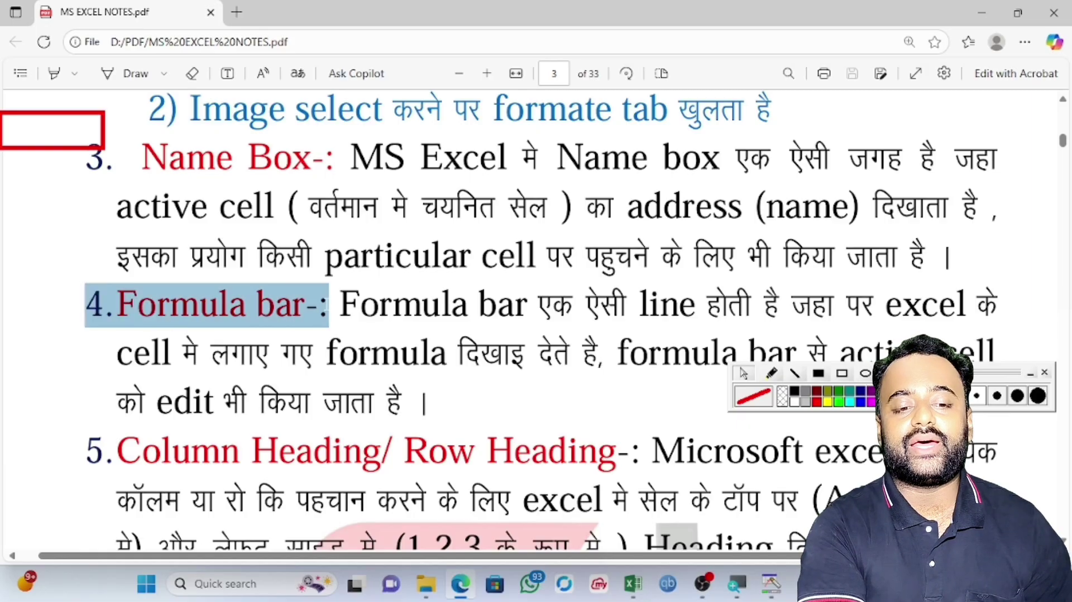
click(546, 344)
scroll(546, 343, down, 1)
scroll(541, 320, down, 1)
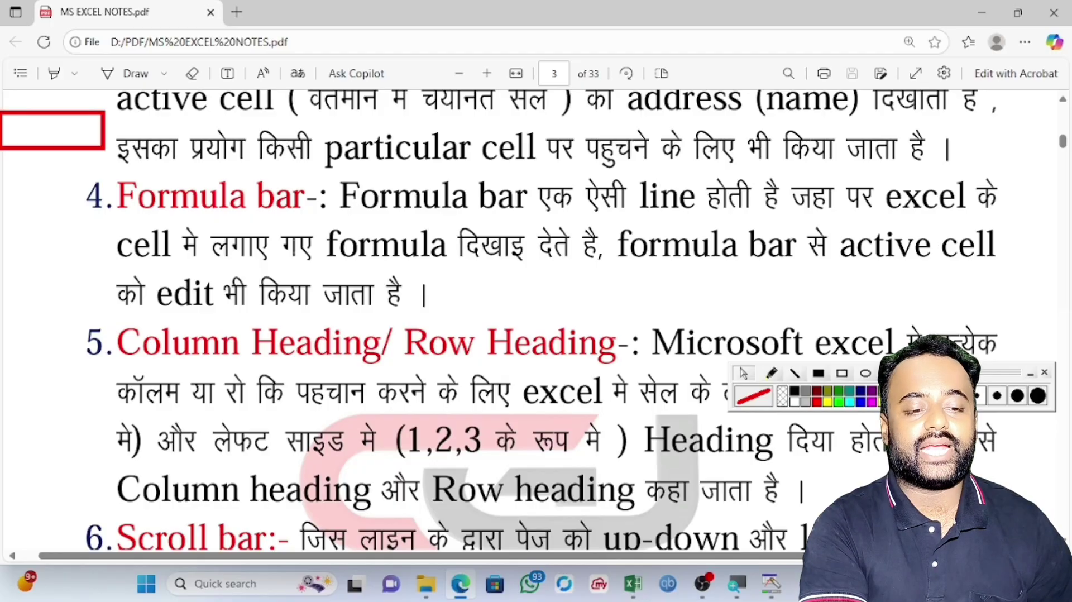
drag(116, 246, 602, 246)
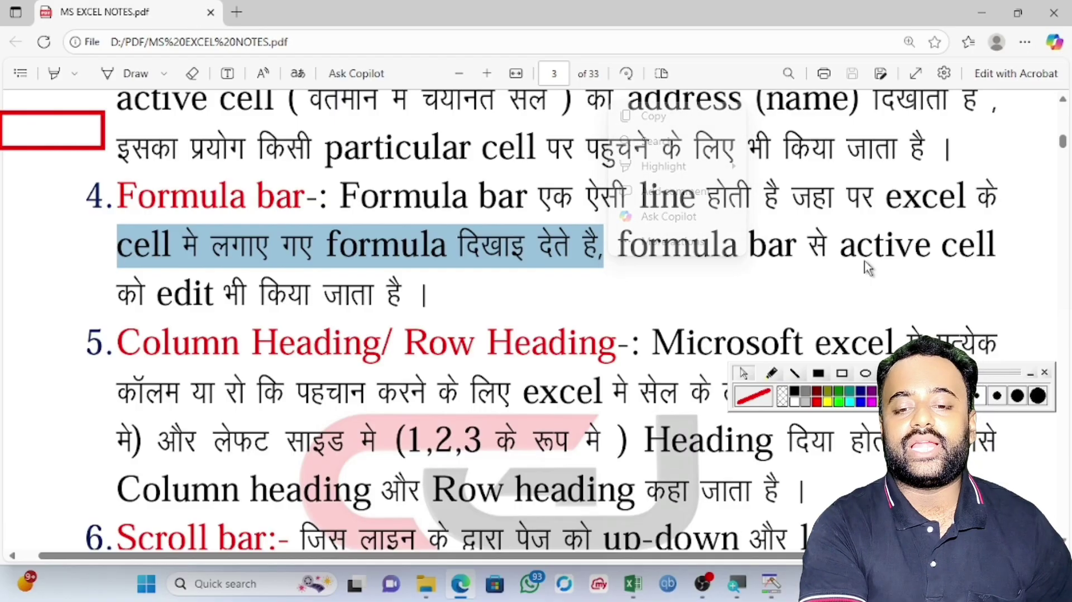
click(793, 246)
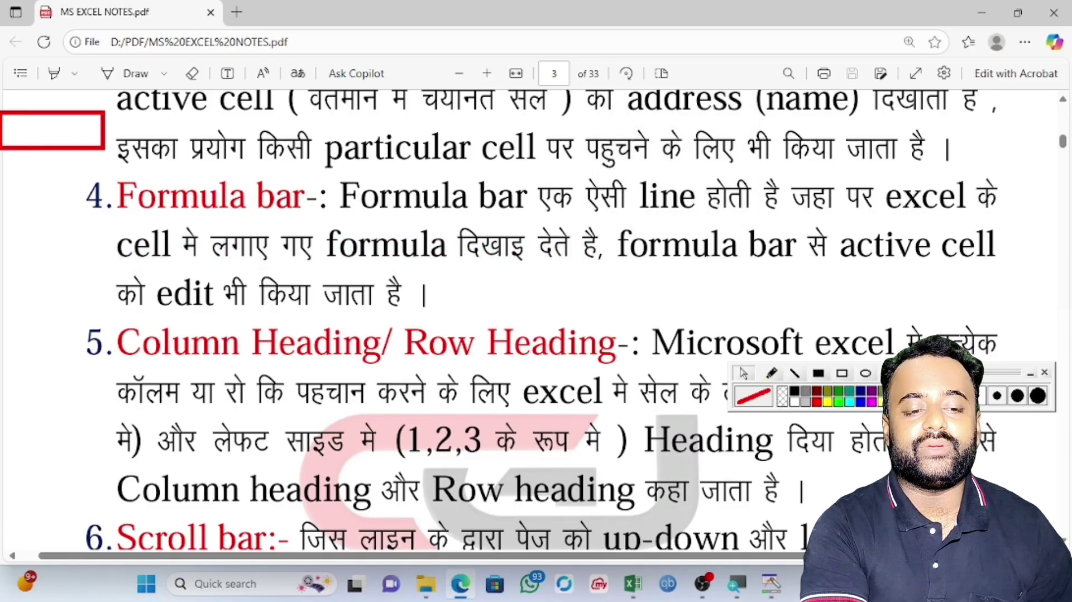
drag(146, 293, 427, 293)
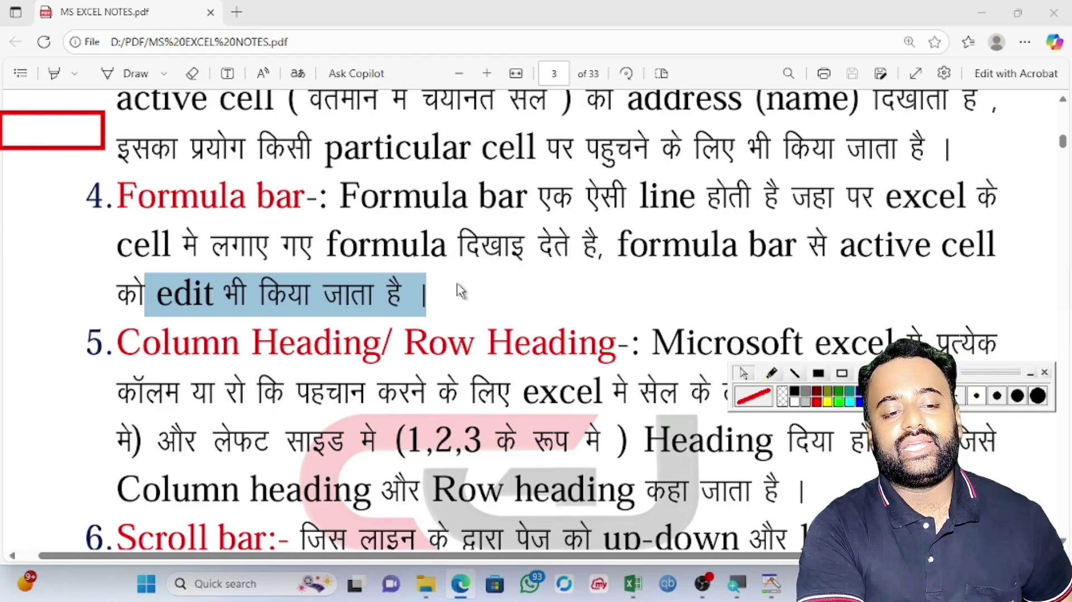
Step: Return to the Excel workbook and draw a blue rectangle annotation around the whole formula bar
key(alt+Tab)
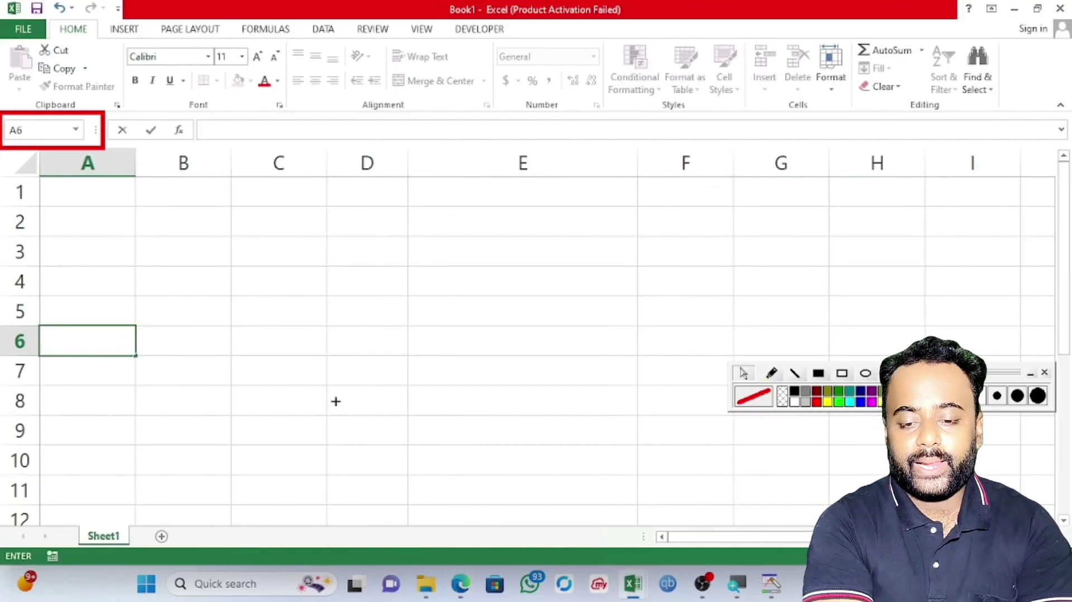
click(863, 400)
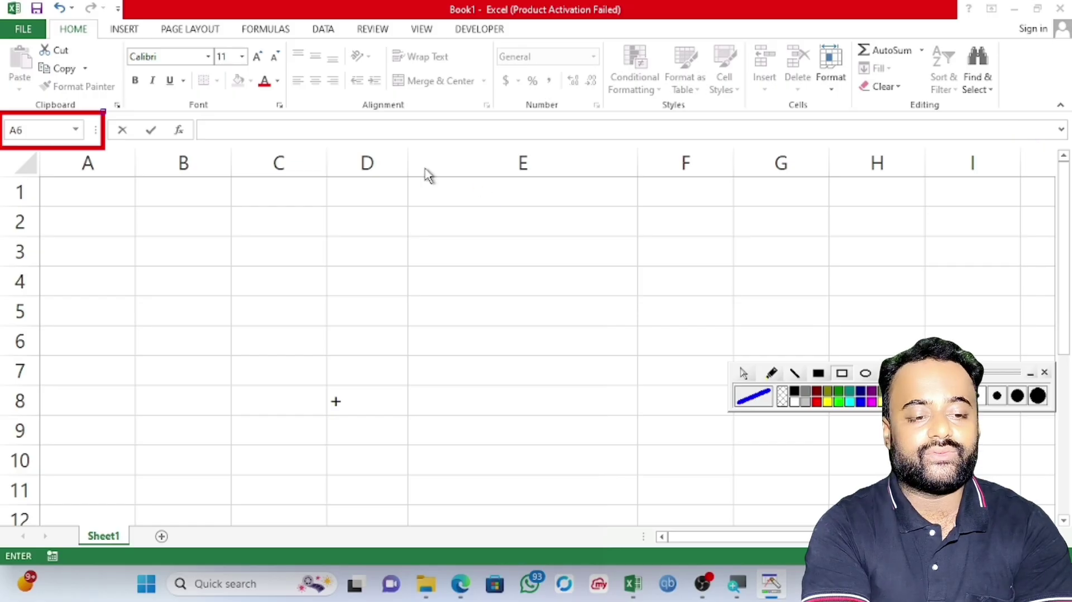
mouse_move(104, 110)
mouse_down()
mouse_move(614, 139)
mouse_move(892, 178)
mouse_move(1066, 152)
mouse_move(1068, 143)
mouse_up()
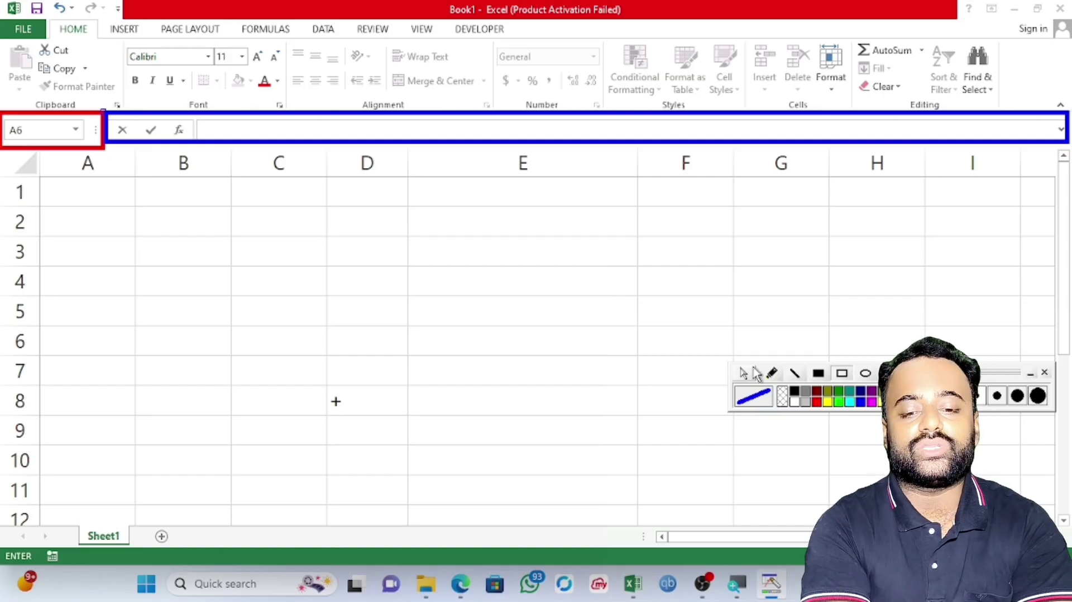
click(742, 375)
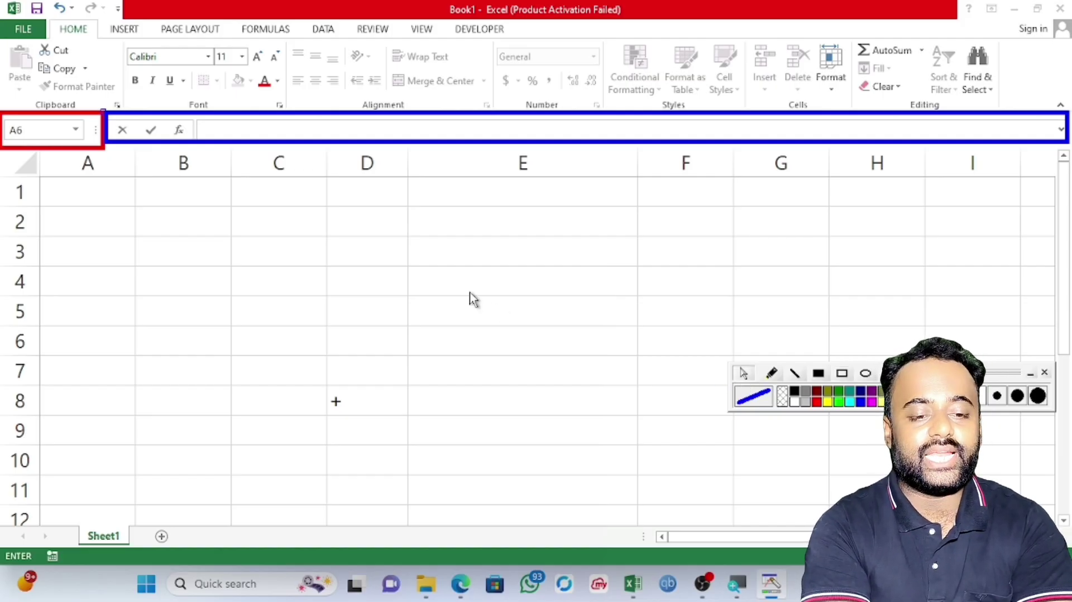
Step: Enter 20 in cells C3 and C4, and reselect C3 to show its content in the formula bar
click(346, 277)
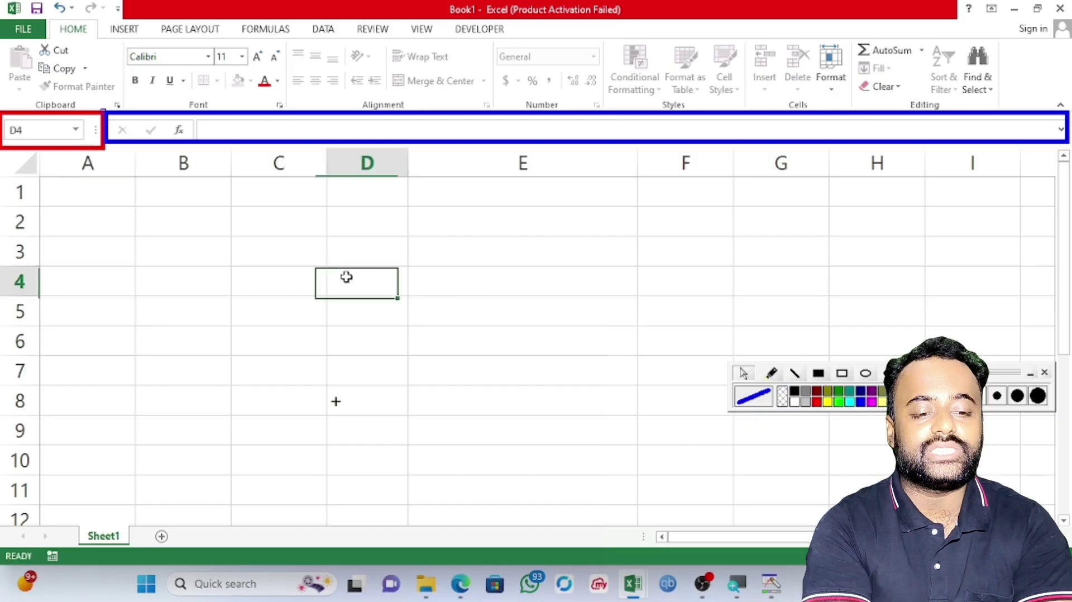
ctrl+scroll(346, 278, up, 4)
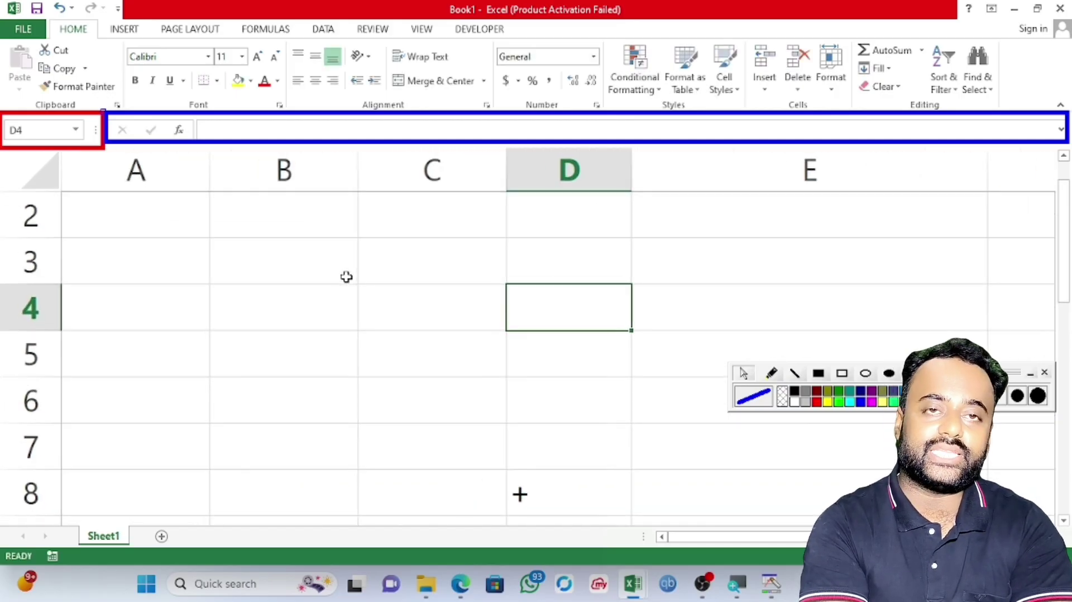
click(407, 268)
text(20)
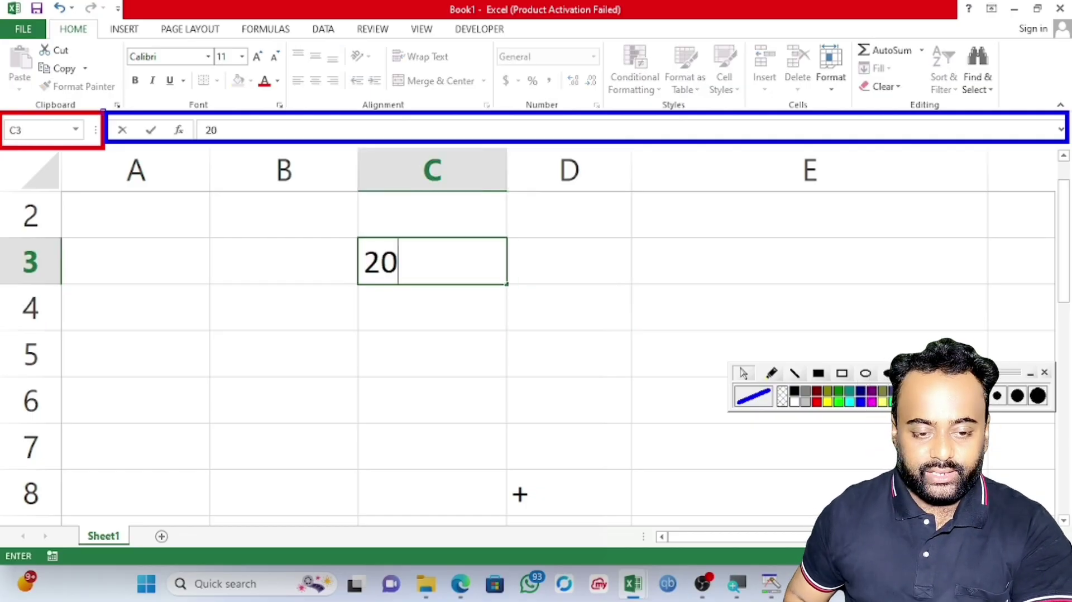
key(Return)
text(20)
key(Return)
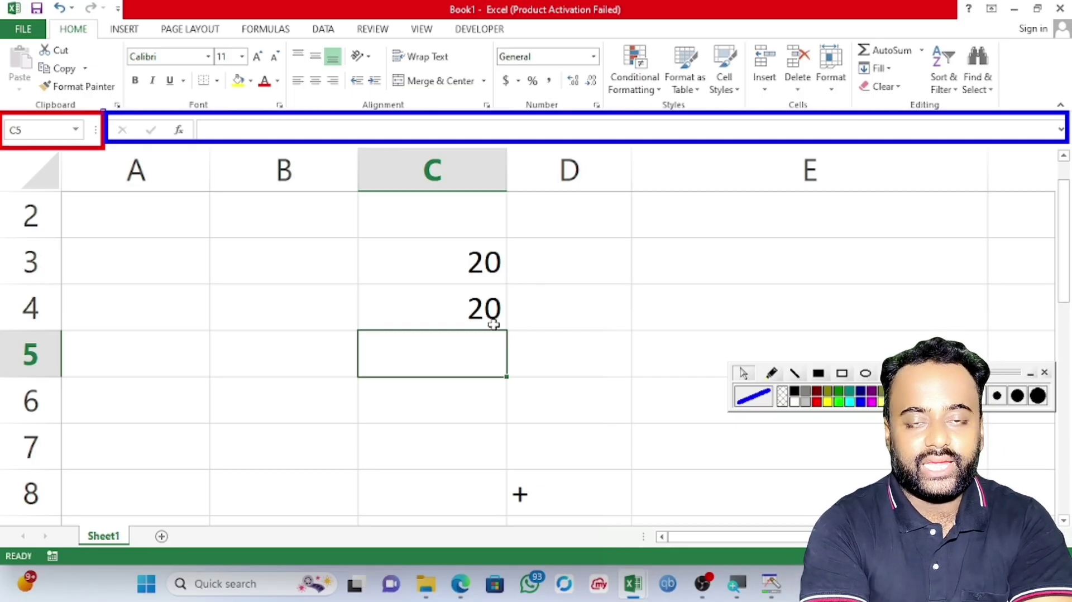
click(475, 272)
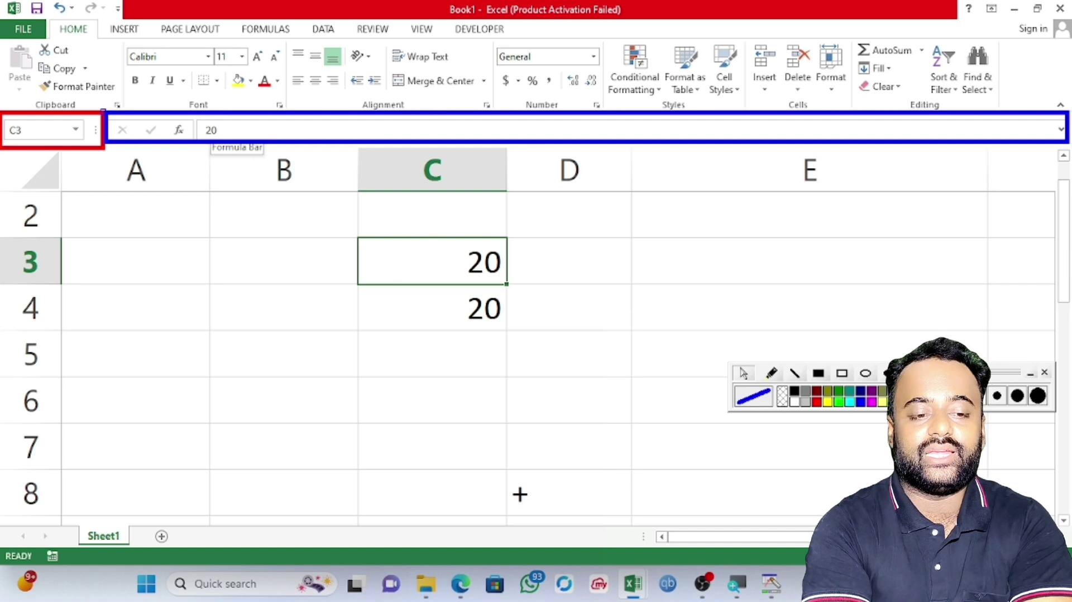
Step: Enter the text computer in cell B2 and reselect the cell to show it in the formula bar
click(280, 221)
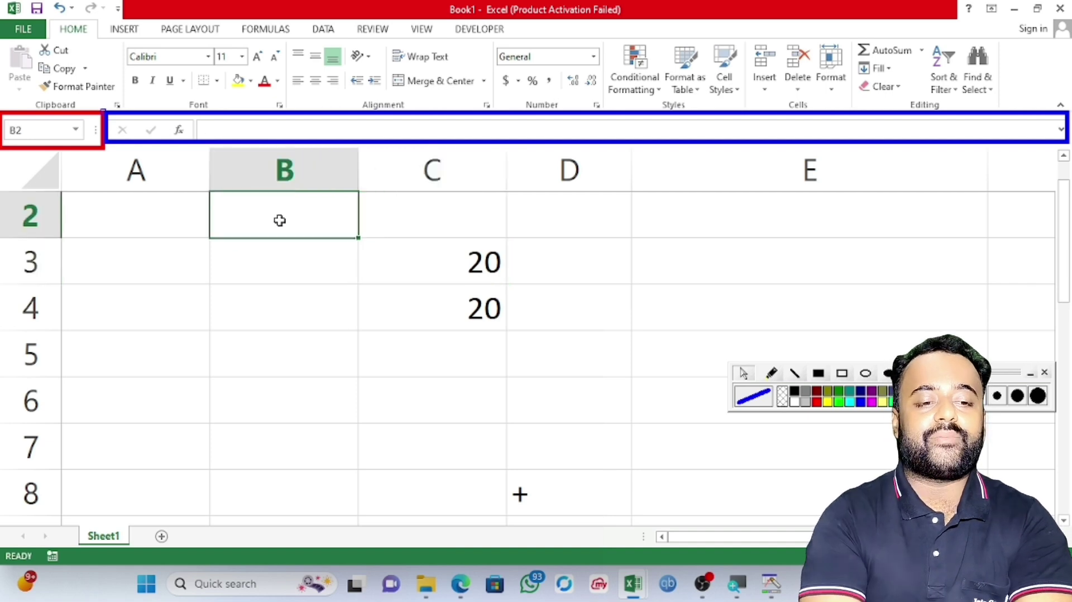
text(computer)
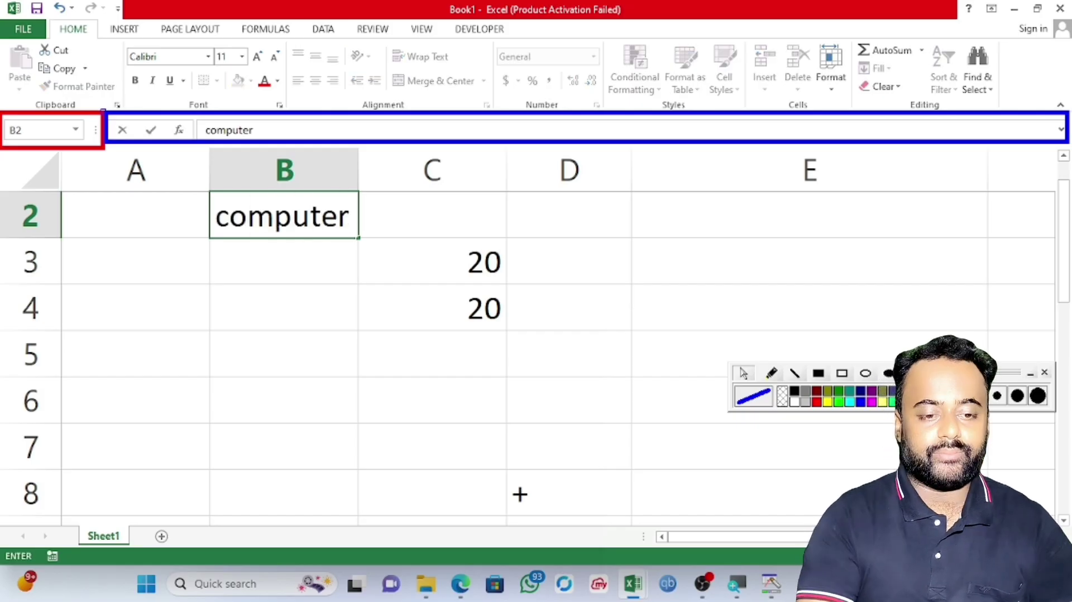
click(289, 301)
click(280, 223)
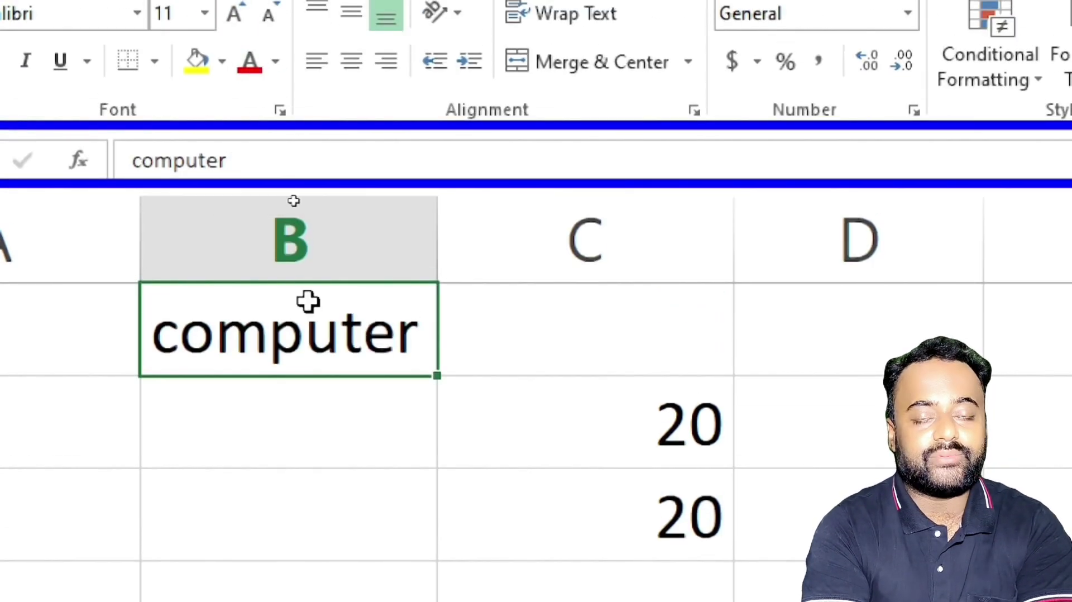
Step: Edit the text of B2 directly in the cell to computrteter and reselect the cell
double_click(375, 335)
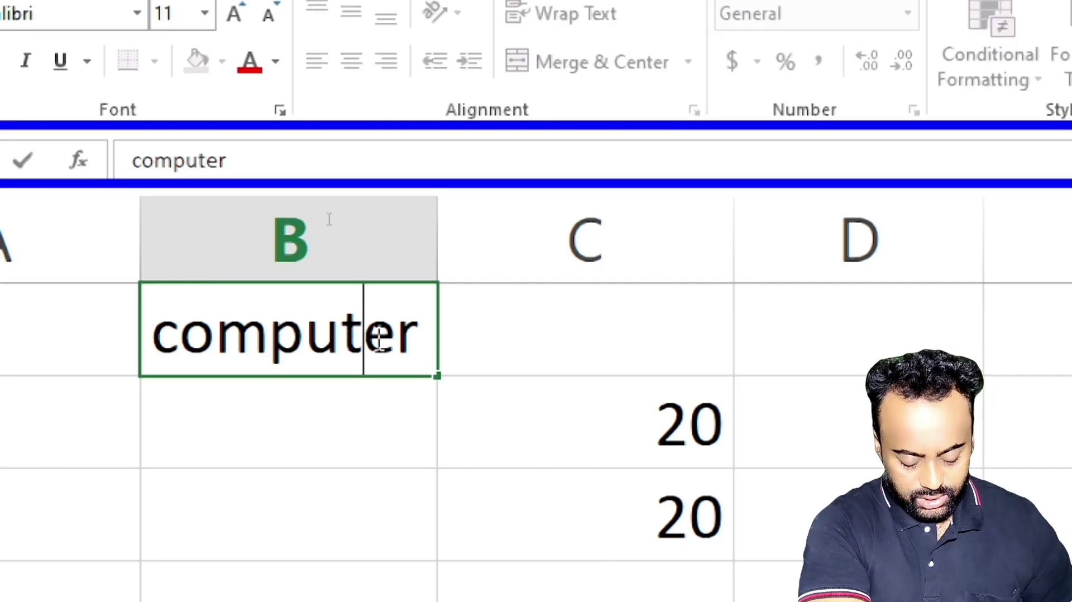
text(rtte)
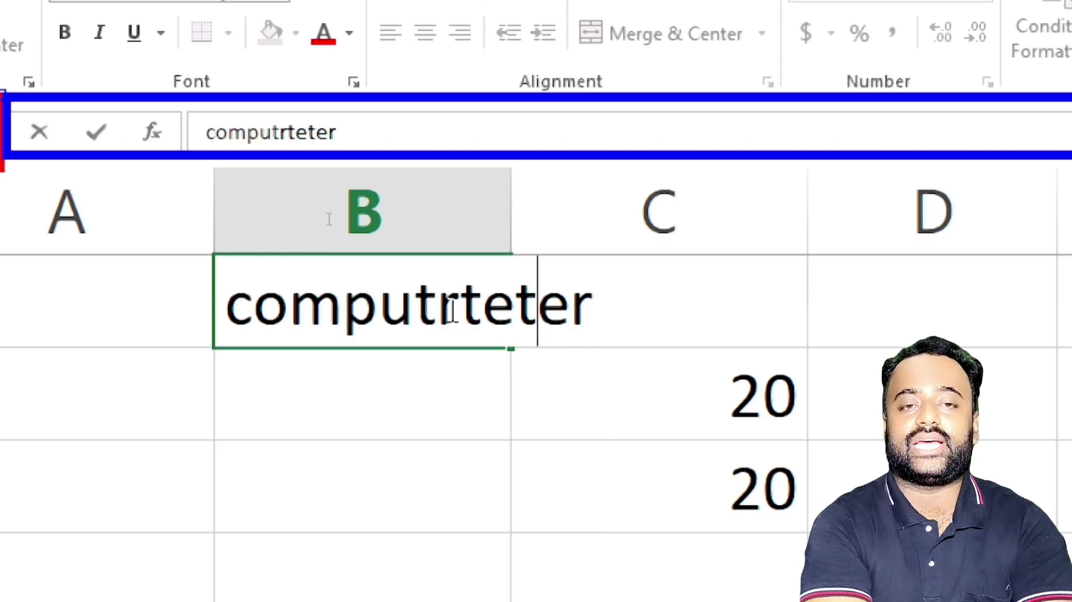
click(439, 391)
click(430, 304)
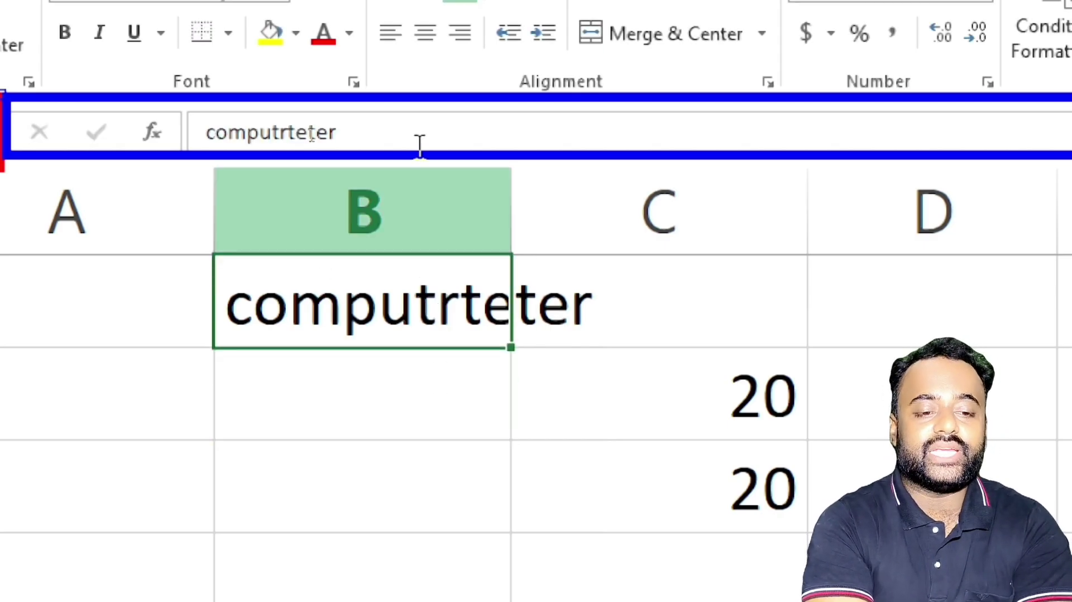
Step: Correct B2 to computer by editing its text in the formula bar, and reselect the cell
click(380, 119)
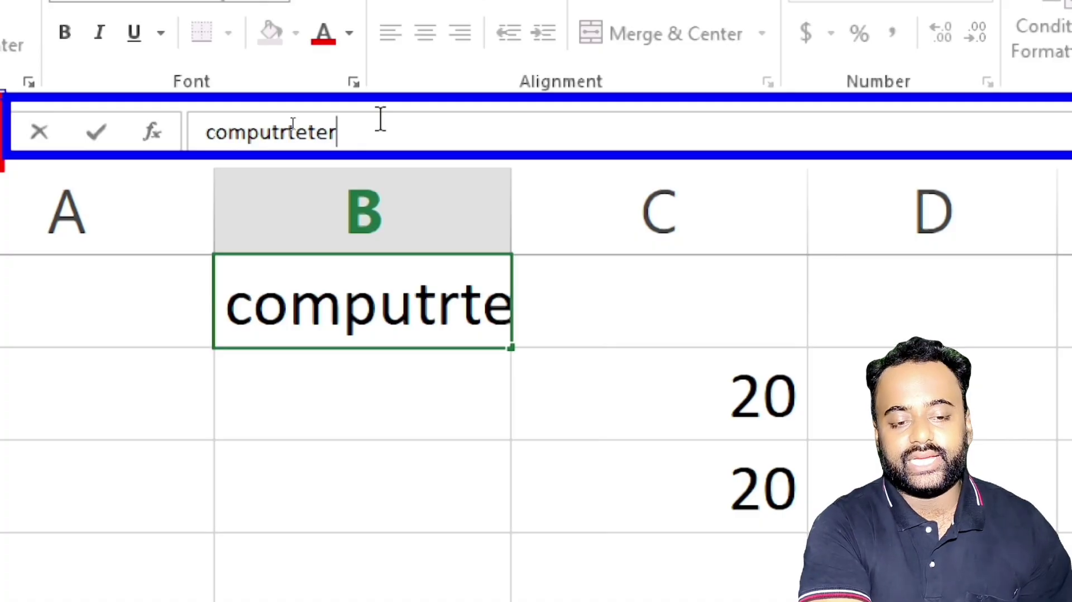
key(BackSpace)
key(BackSpace)
key(BackSpace)
key(BackSpace)
key(BackSpace)
key(BackSpace)
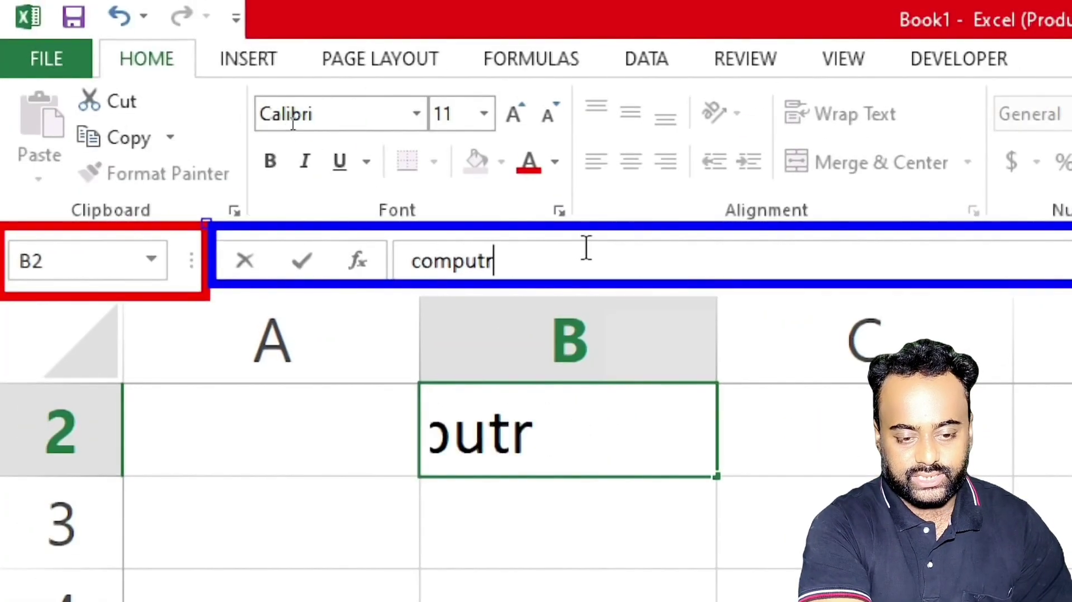
text(er)
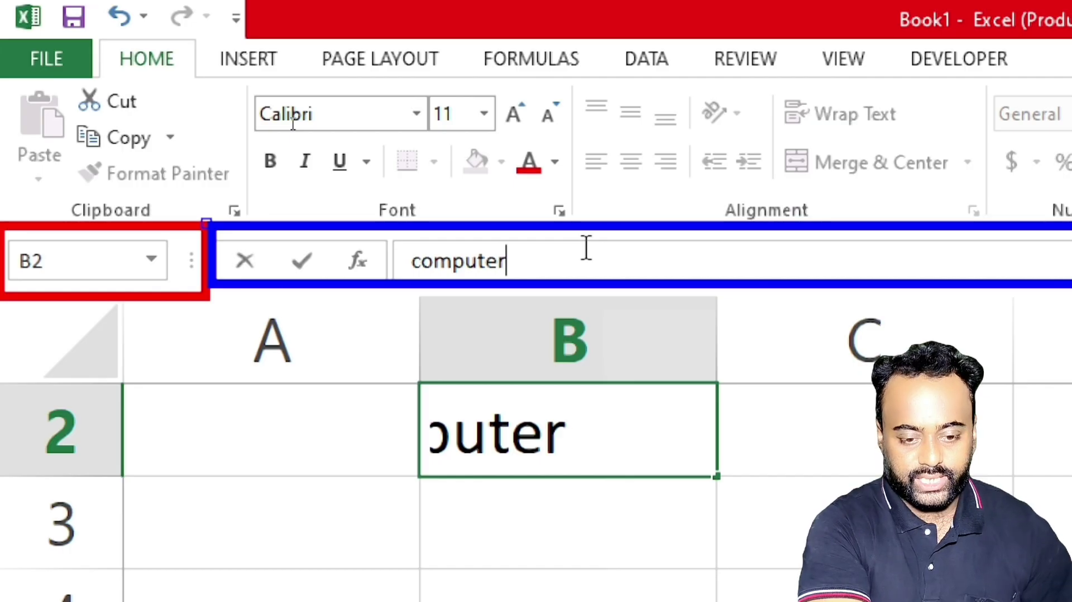
click(579, 533)
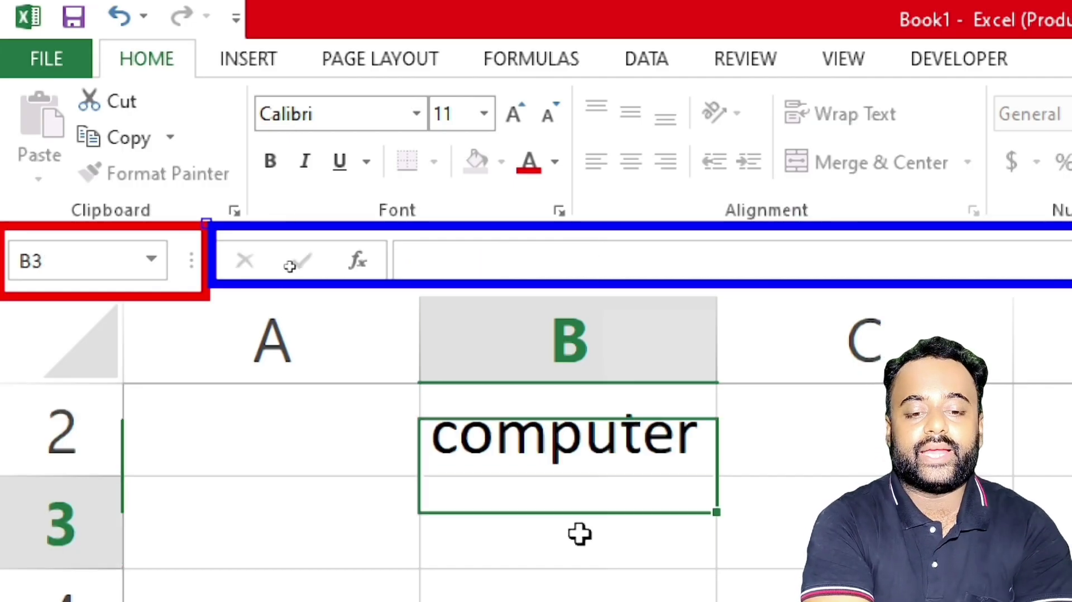
click(581, 452)
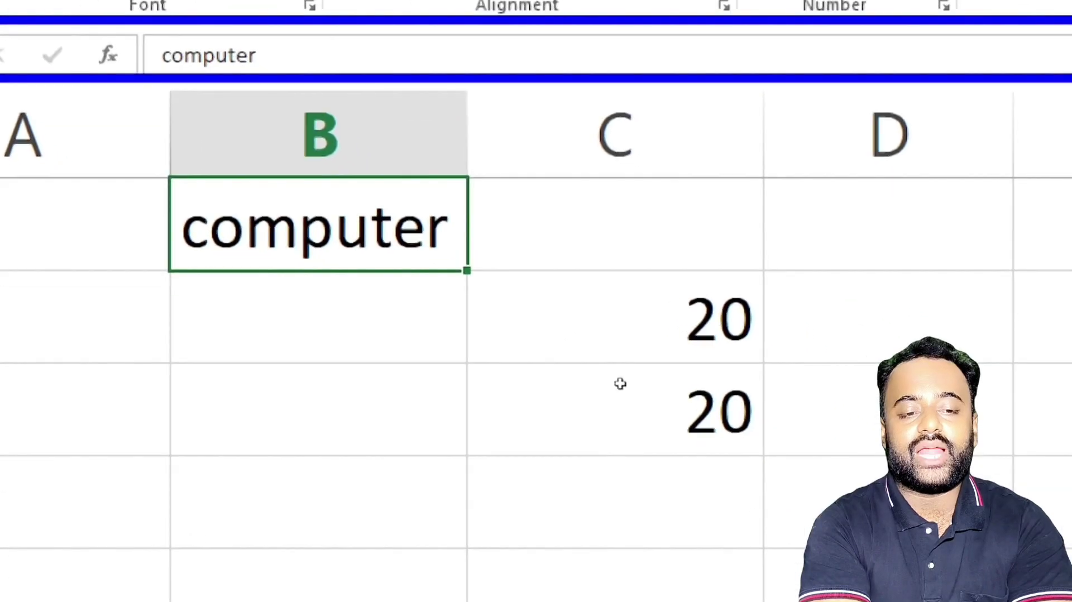
Step: Enter =SUM(C3:C4) in cell C5 and reselect the cell to show its formula in the formula bar
click(724, 487)
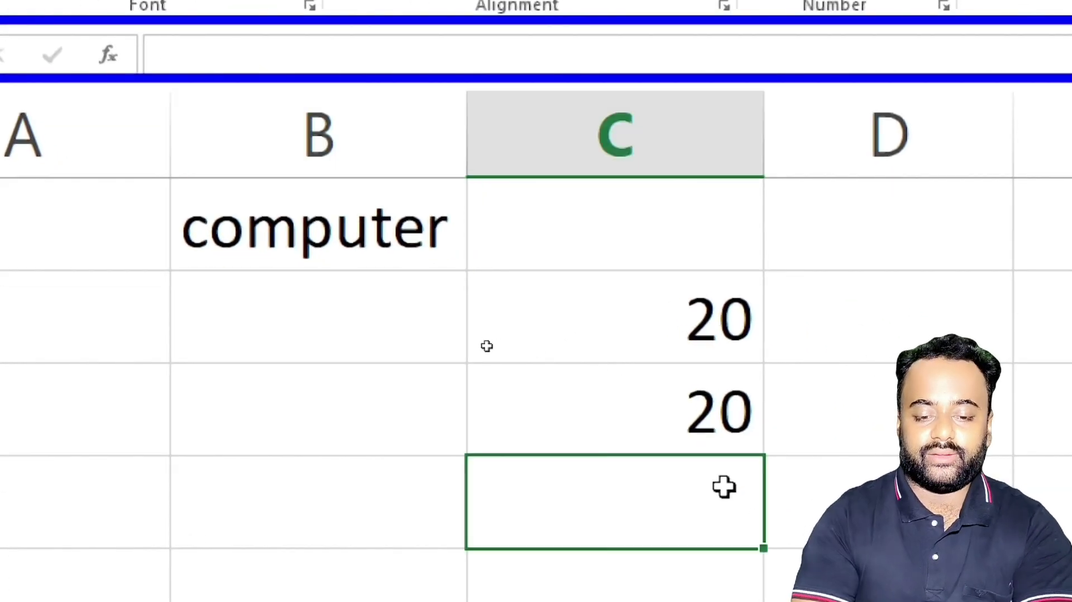
text(=sy)
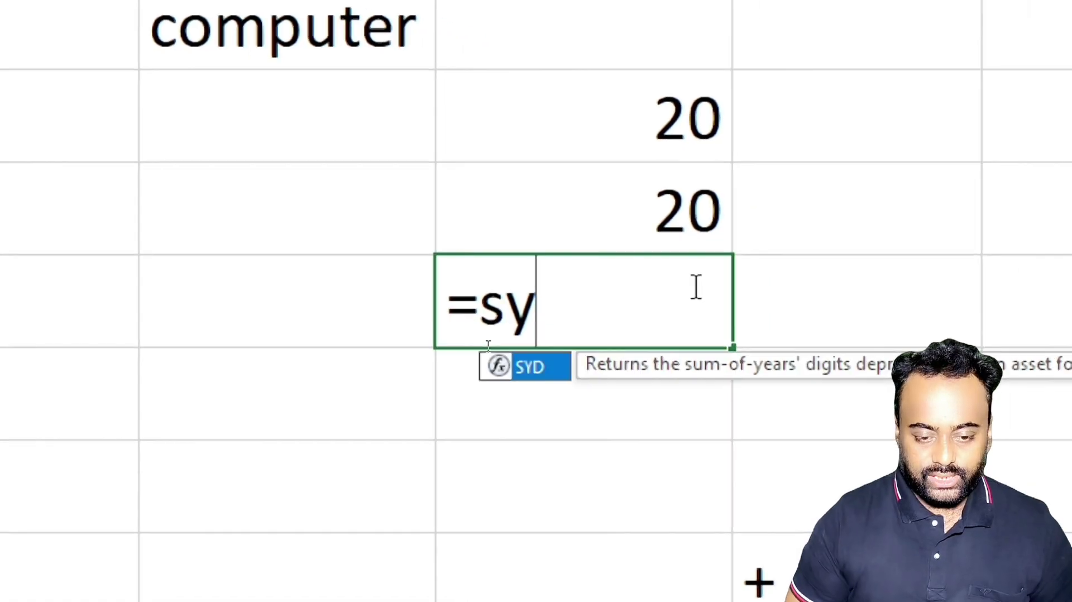
key(BackSpace)
text(um()
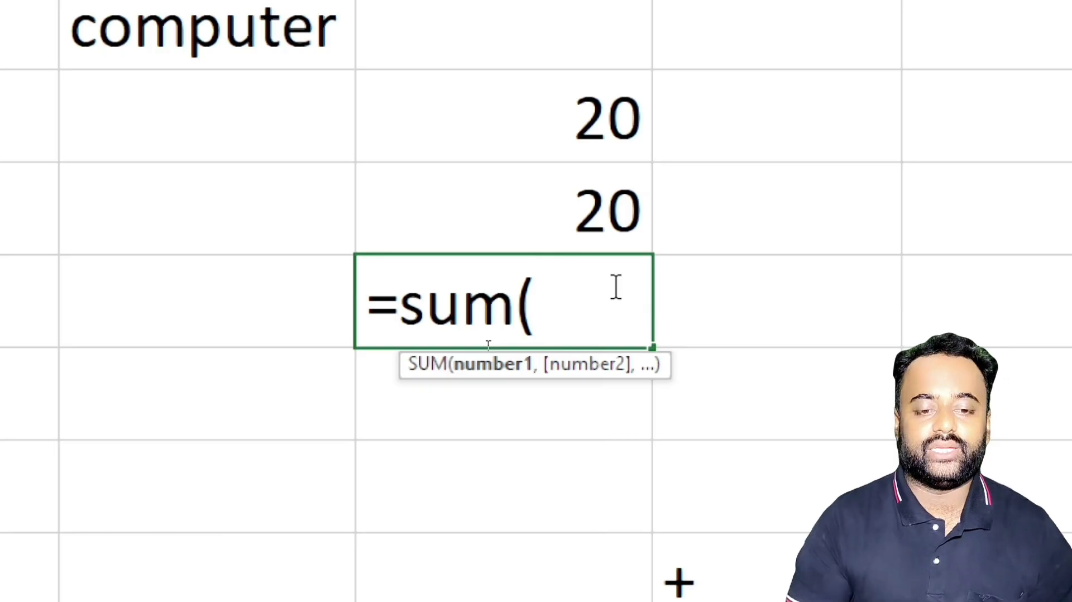
drag(553, 95, 558, 187)
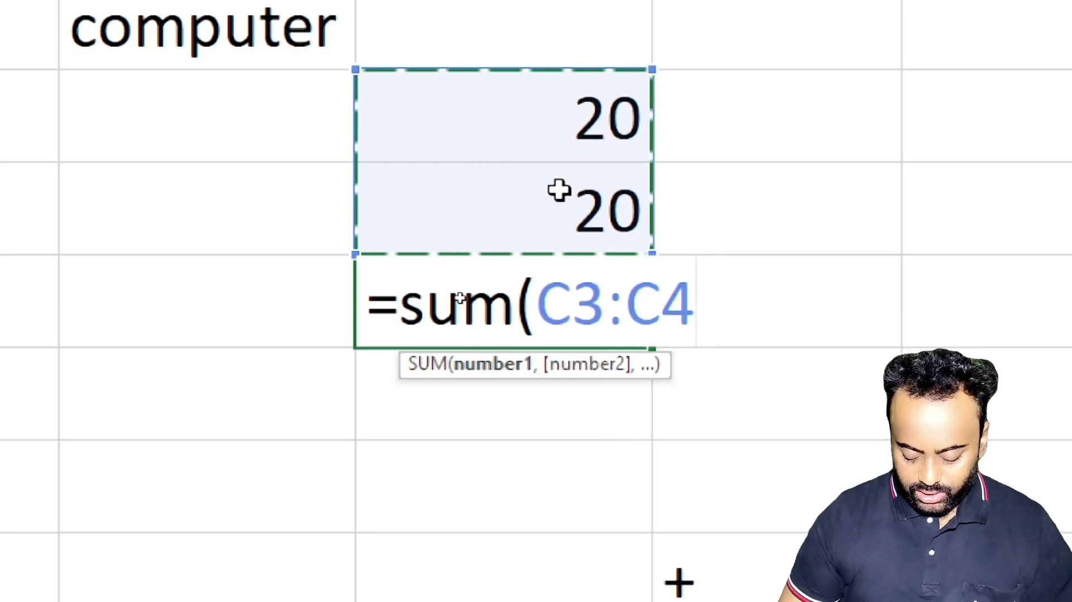
text())
key(Return)
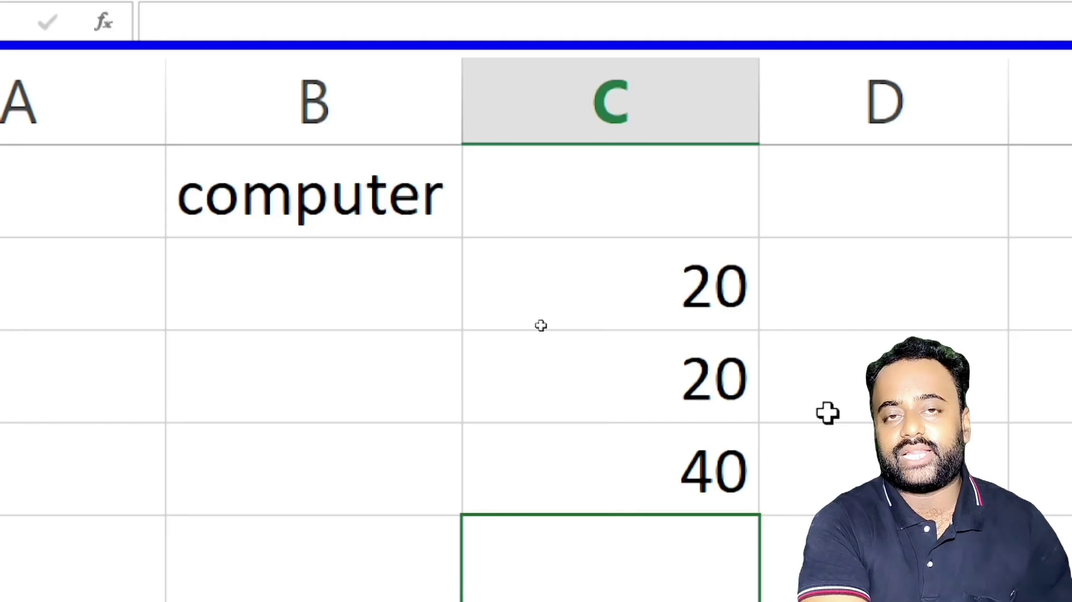
click(681, 458)
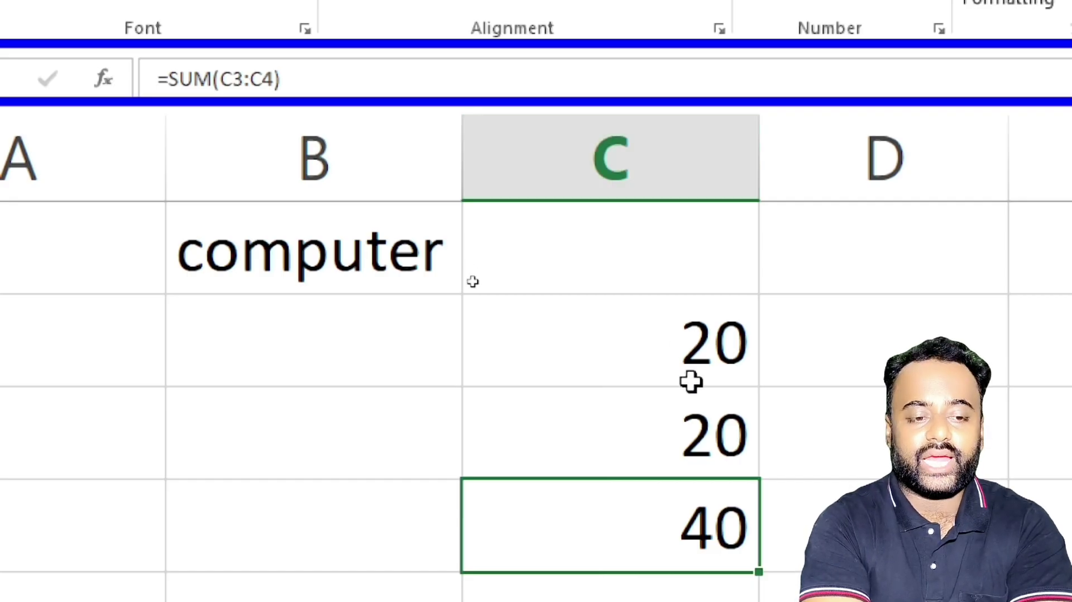
Step: Select the cells C3:C5 feeding and holding the sum, and reselect C5 to show its formula
scroll(691, 381, up, 1)
drag(690, 382, 683, 601)
click(686, 437)
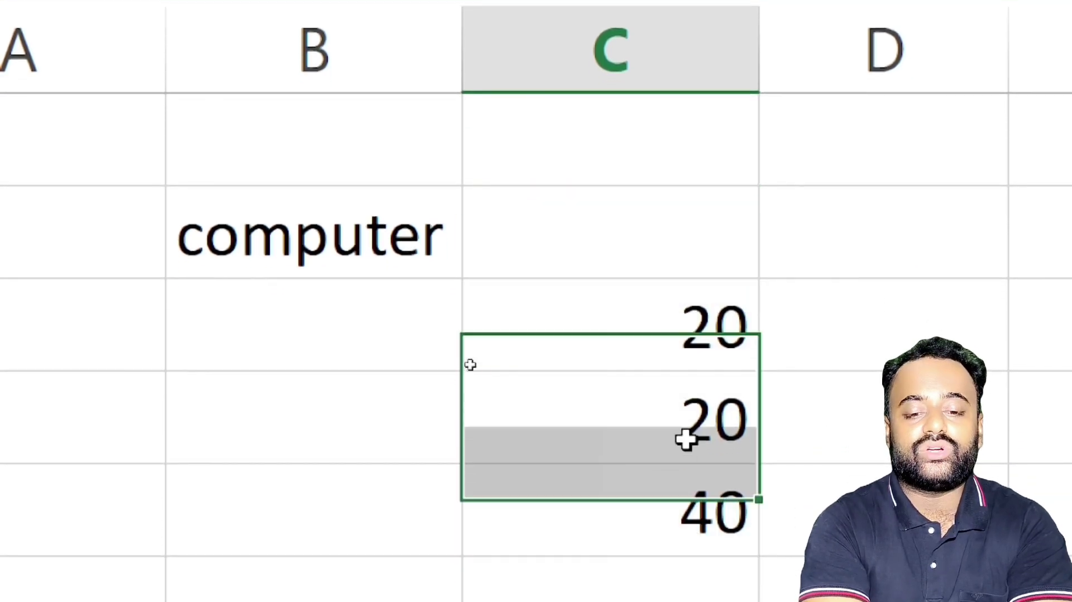
click(686, 480)
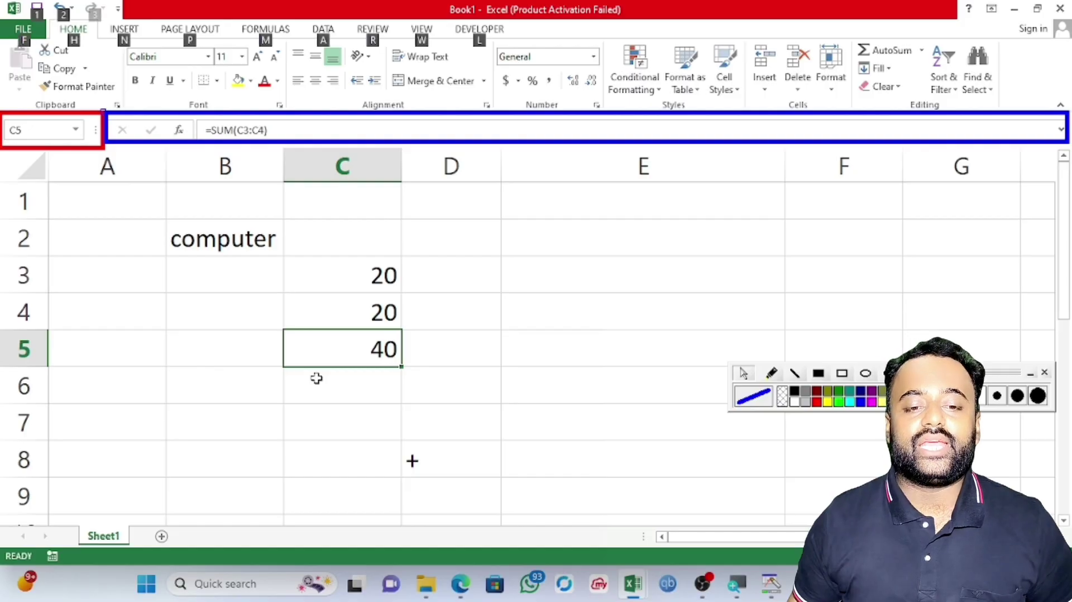
Step: Switch to the MS EXCEL NOTES PDF and highlight the Column Heading/ Row Heading title of point 5
key(alt+Tab)
key(Tab)
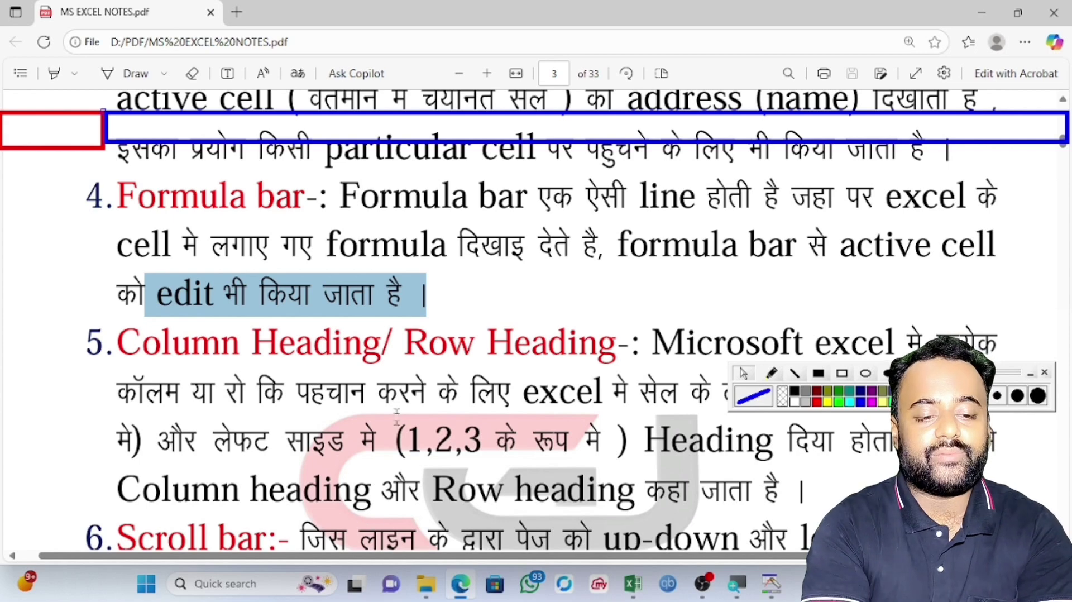
click(396, 412)
drag(115, 342, 697, 345)
click(752, 394)
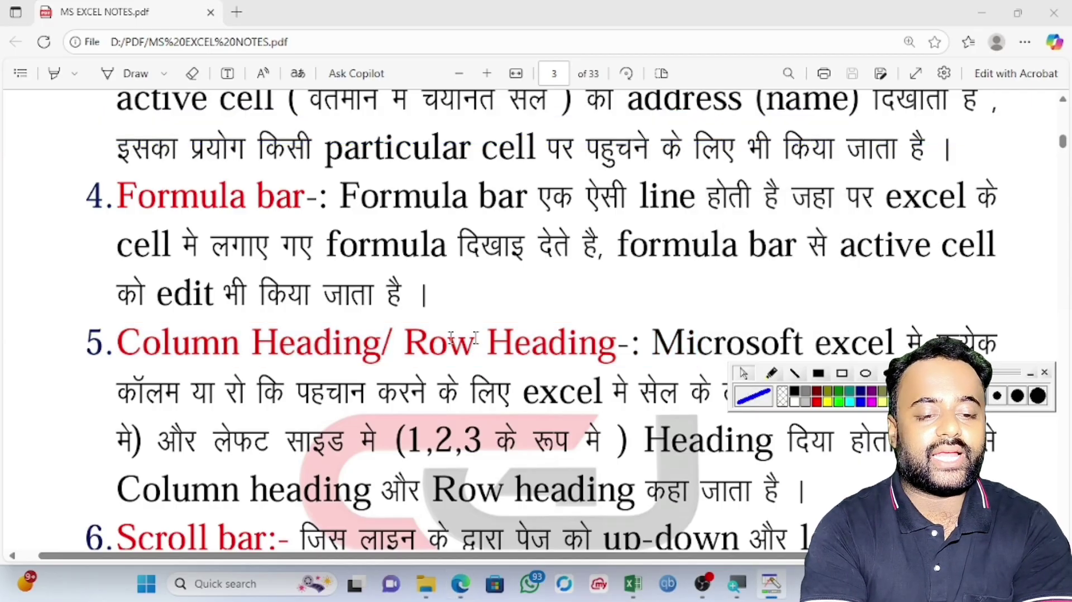
drag(402, 343, 632, 344)
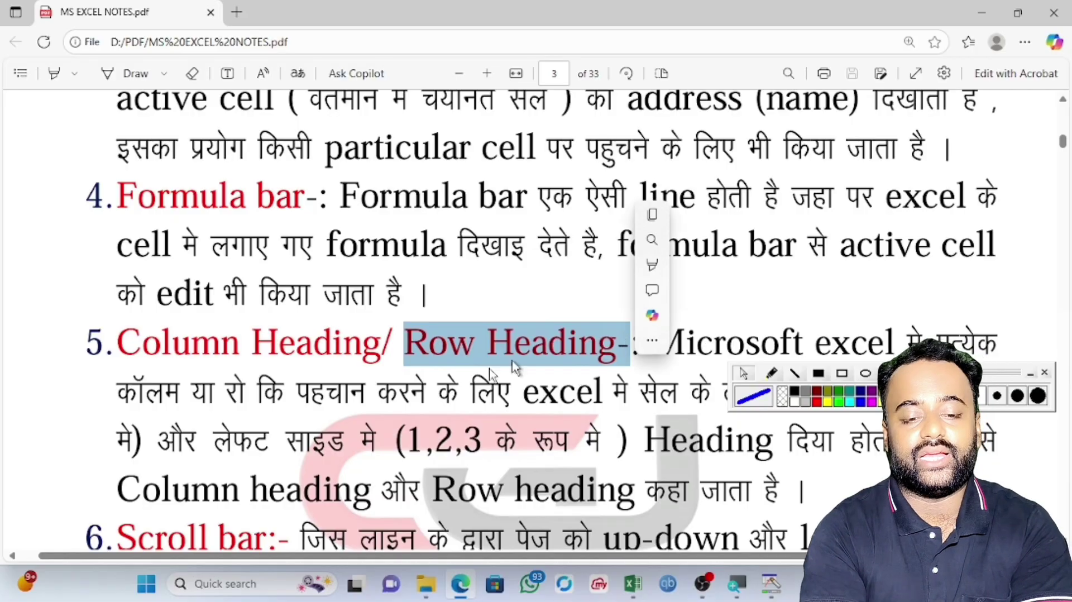
click(514, 367)
scroll(514, 367, down, 4)
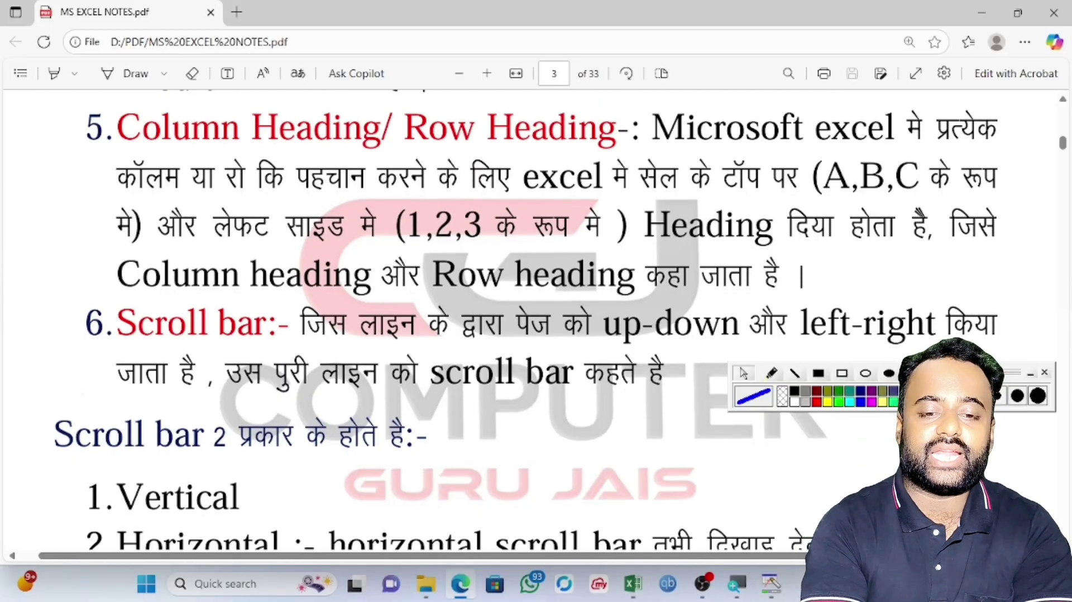
Step: Highlight the parts of the Column Heading/ Row Heading definition in turn, including the A,B,C and 1,2,3 passages, and clear the selection
drag(651, 130, 1009, 134)
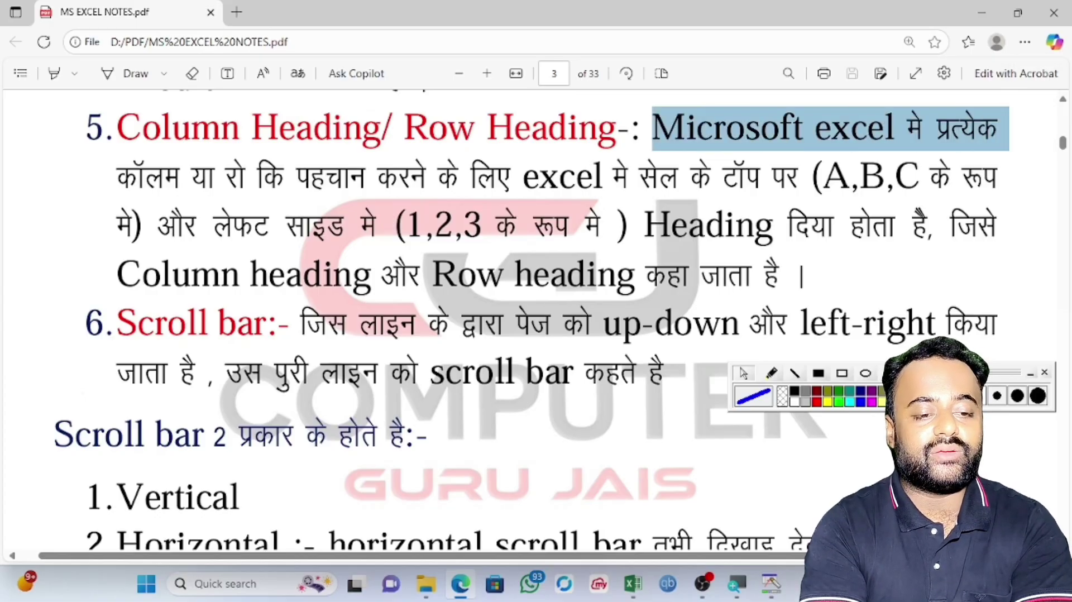
click(1009, 134)
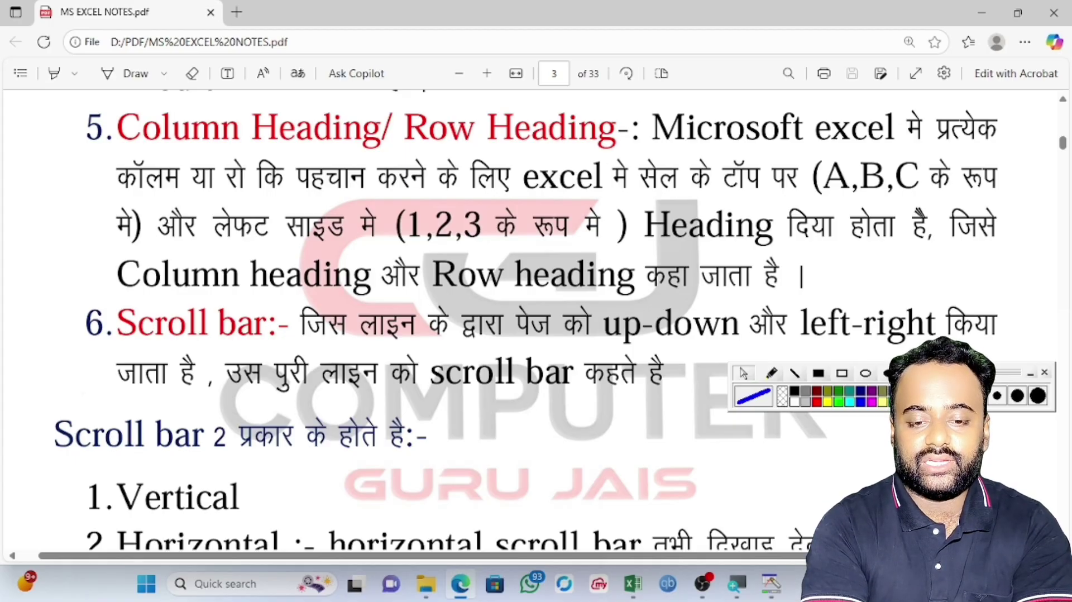
drag(822, 178, 949, 177)
drag(286, 225, 602, 237)
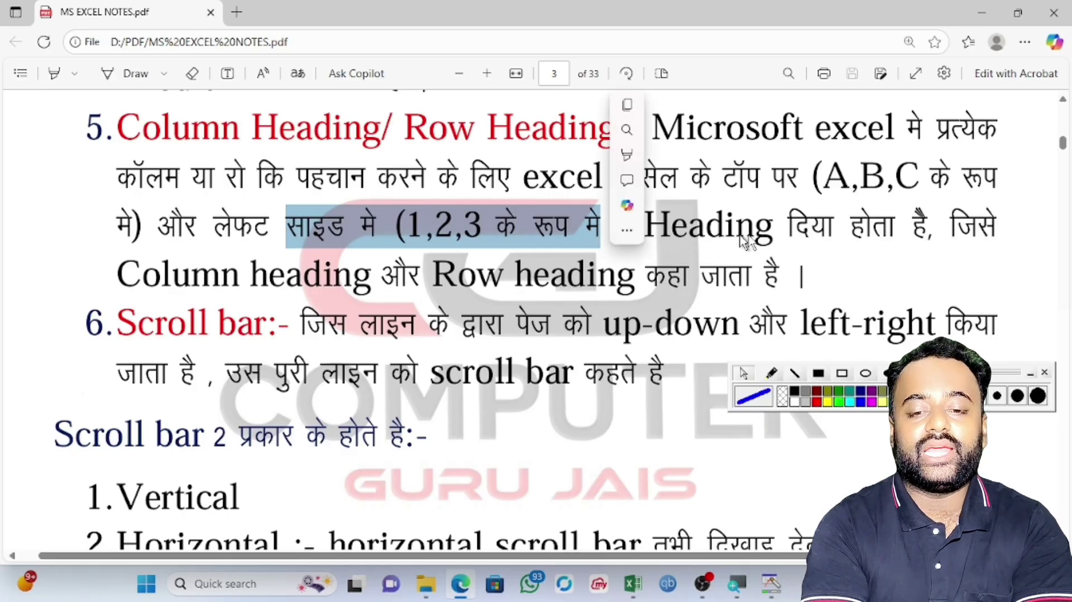
drag(829, 229, 811, 279)
drag(425, 250, 332, 276)
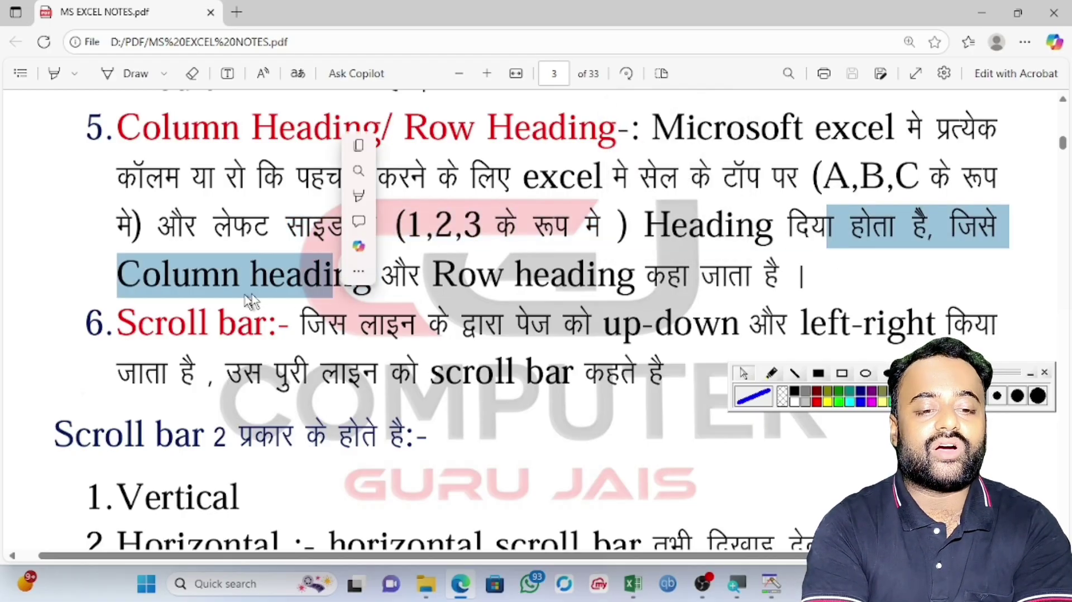
click(674, 295)
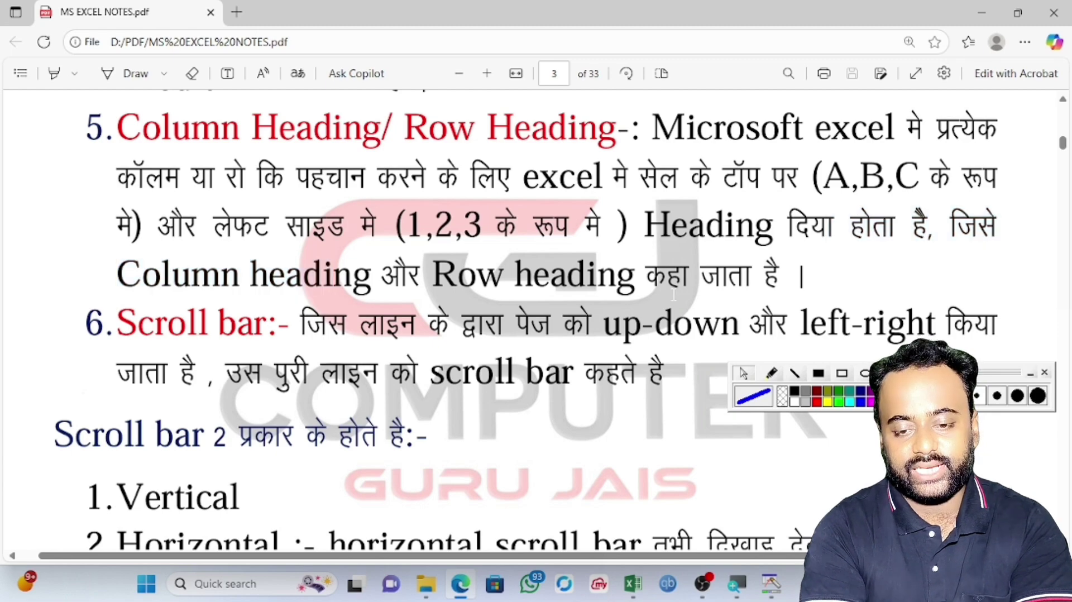
Step: Switch back to Excel, add a new sheet to the workbook and enlarge its grid for viewing
key(alt+Tab)
key(alt+Tab)
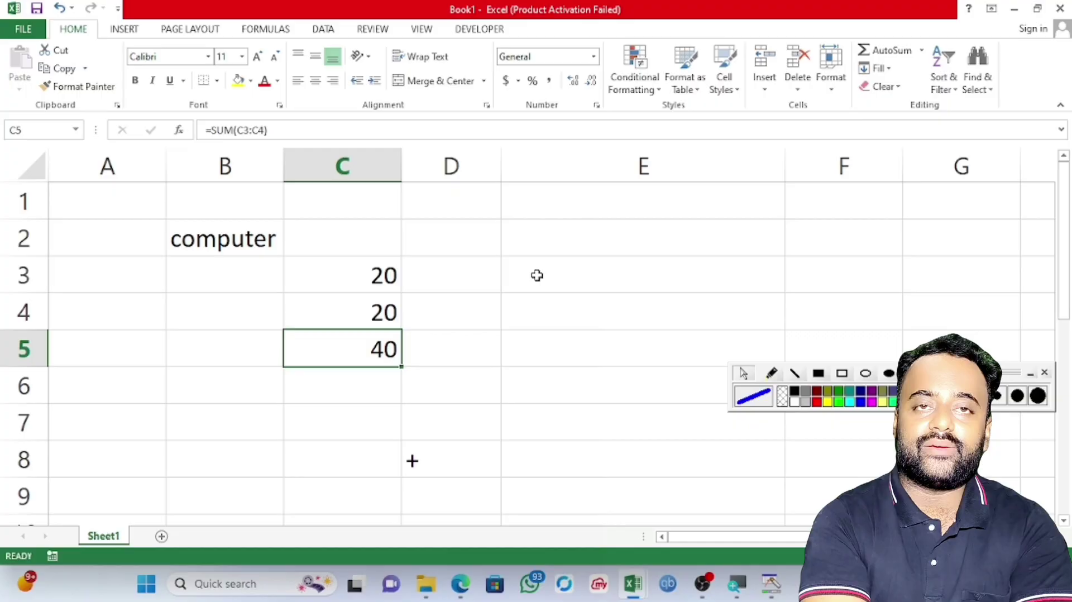
click(536, 275)
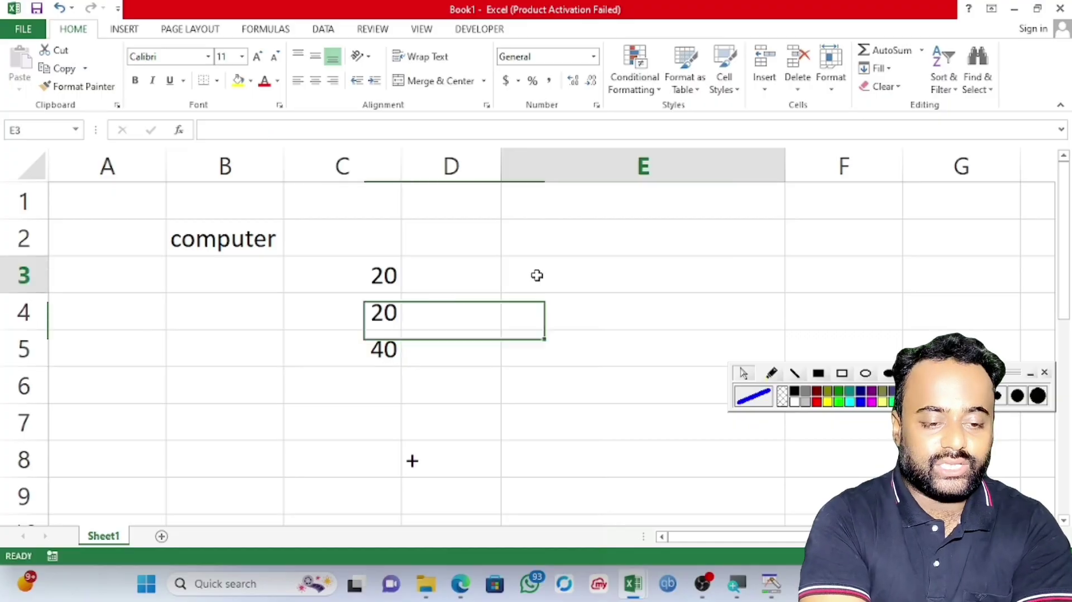
click(161, 535)
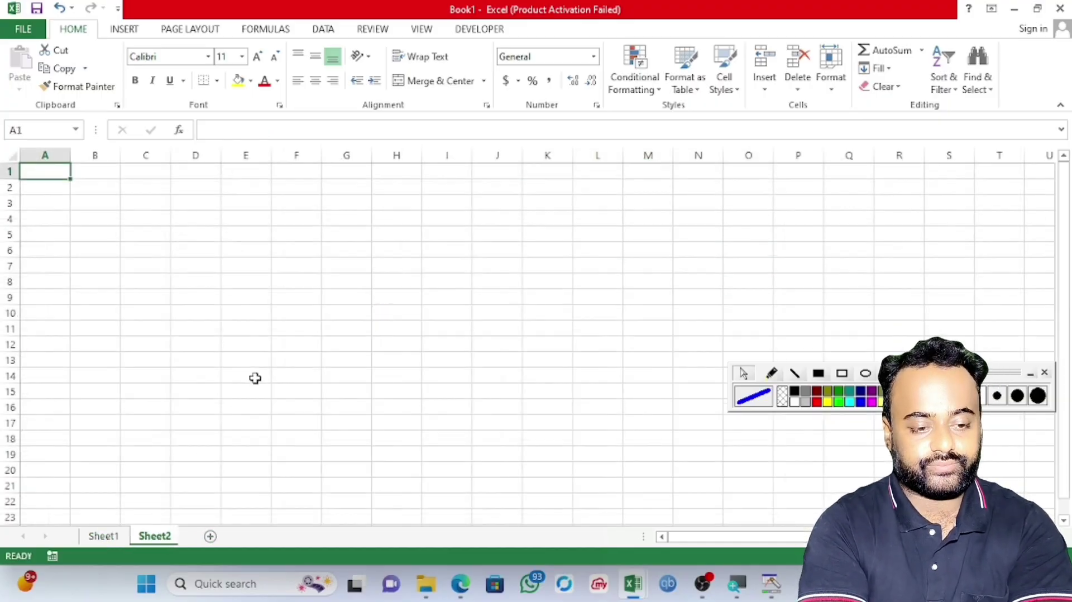
ctrl+scroll(254, 378, up, 2)
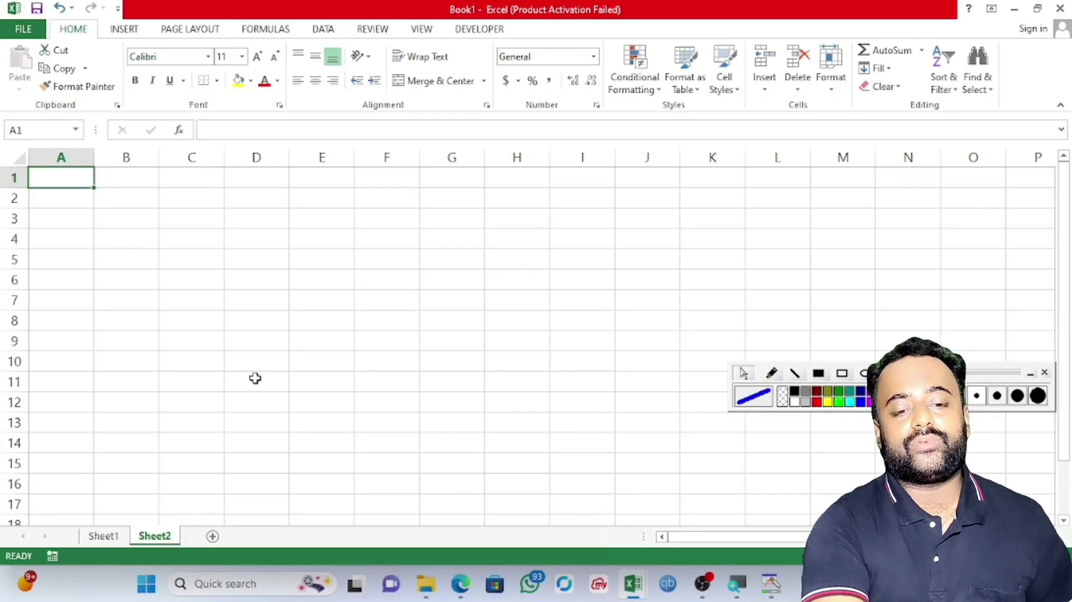
Step: Mark the column headings A to O with a cyan rectangle using the screen annotation tool
click(849, 403)
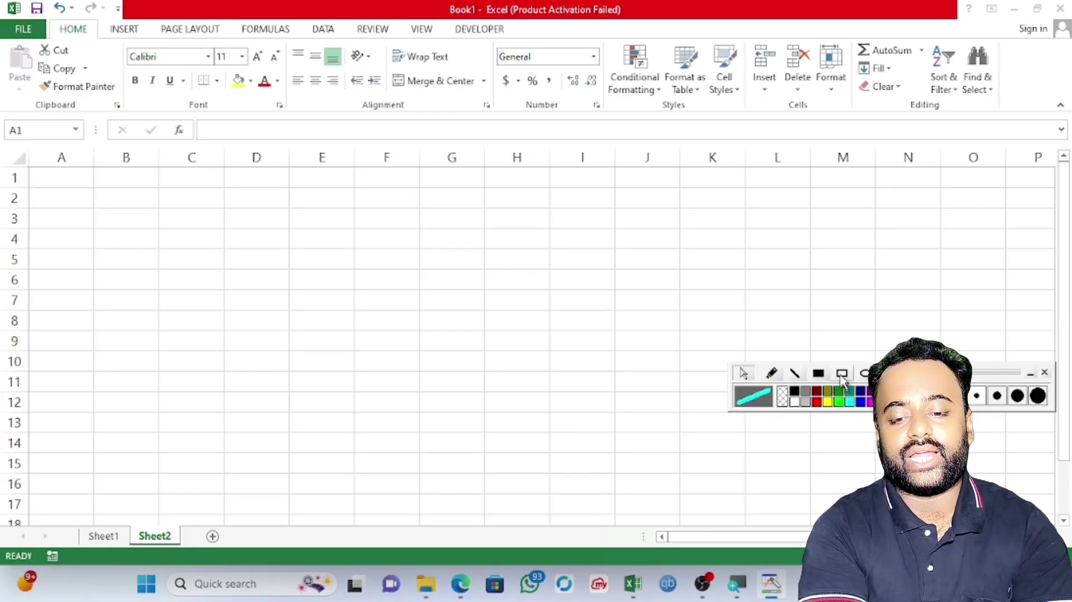
click(842, 374)
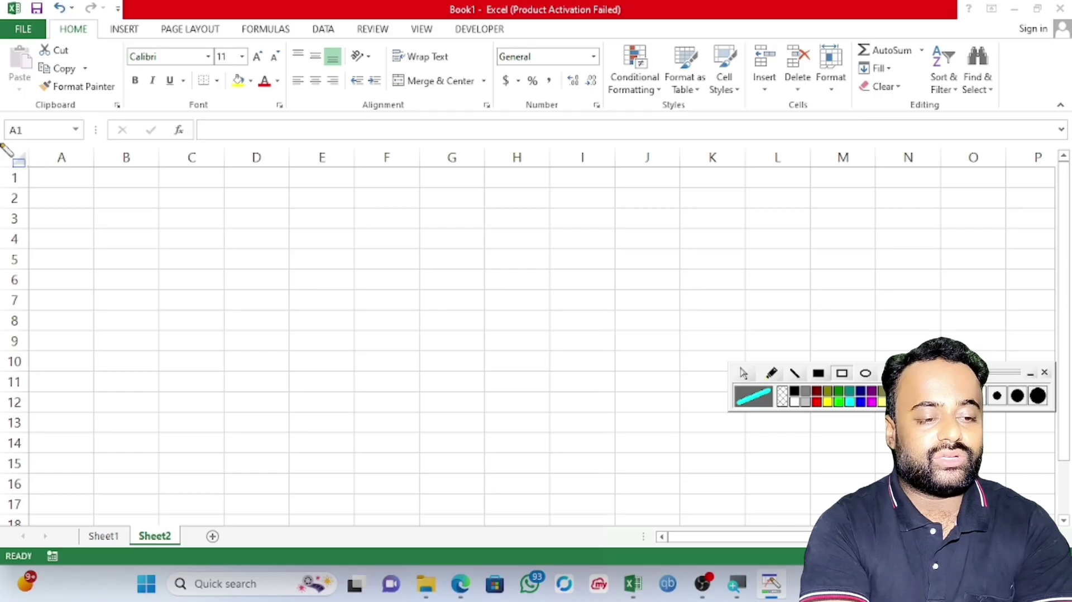
drag(3, 142, 1027, 170)
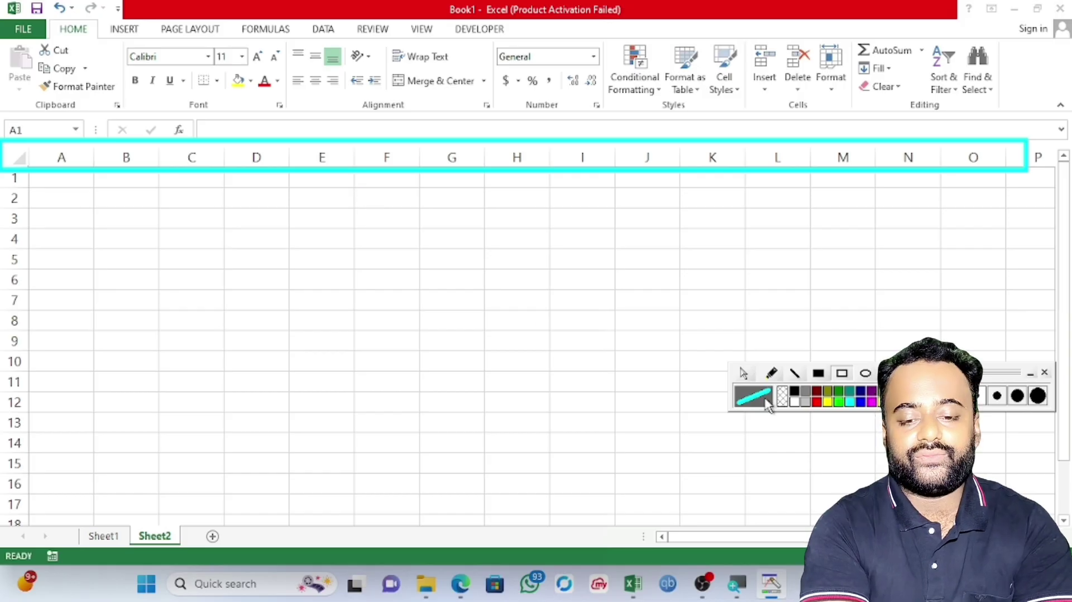
Step: Mark the row headings with a dark blue rectangle, and return to the normal pointer
click(861, 392)
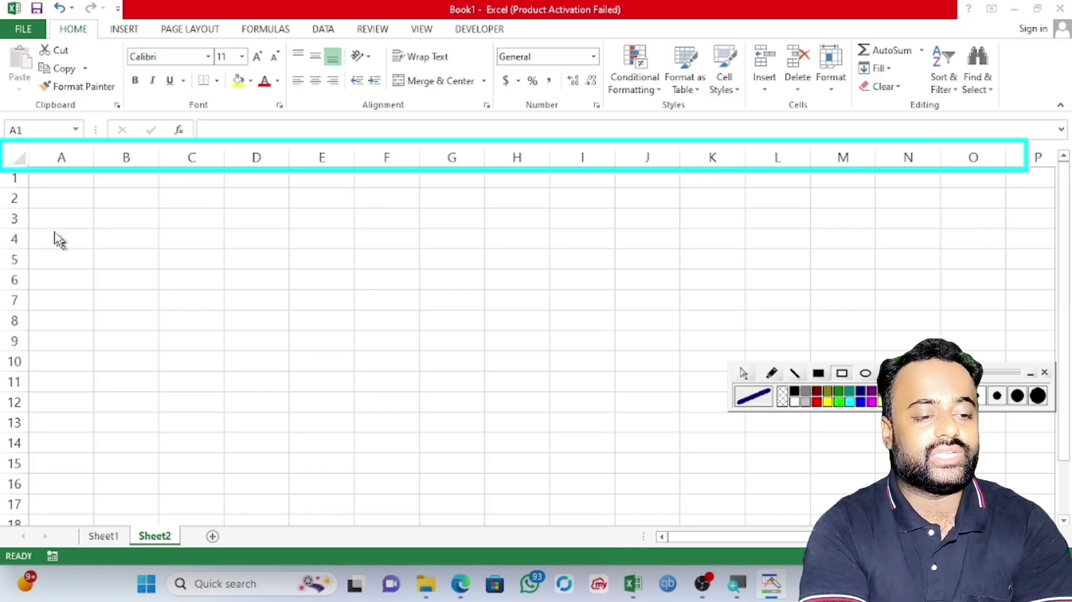
mouse_move(3, 168)
mouse_down()
mouse_move(31, 397)
mouse_move(31, 528)
mouse_up()
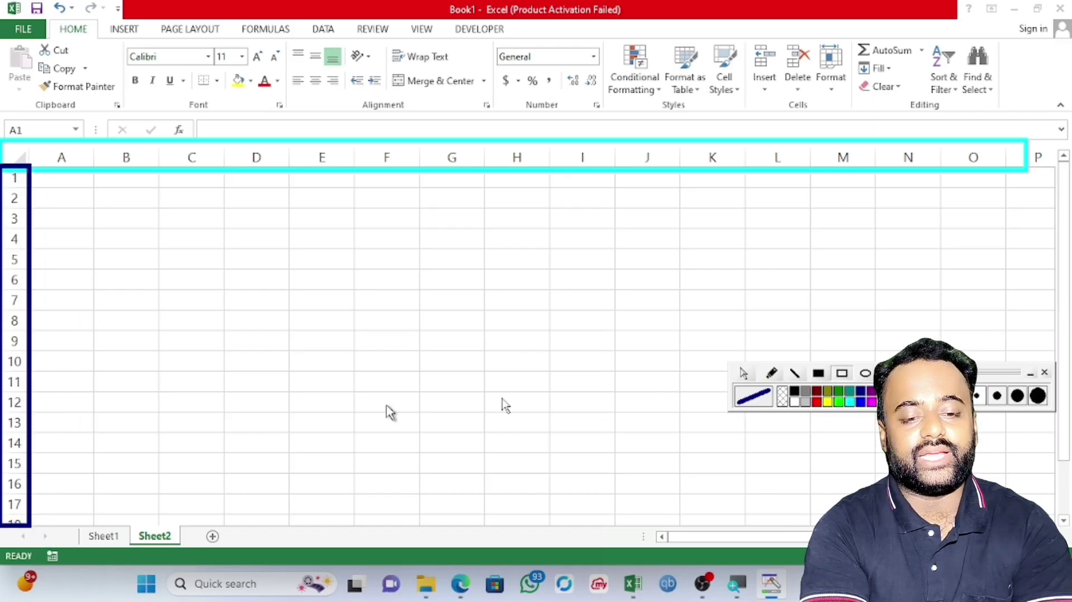
click(742, 375)
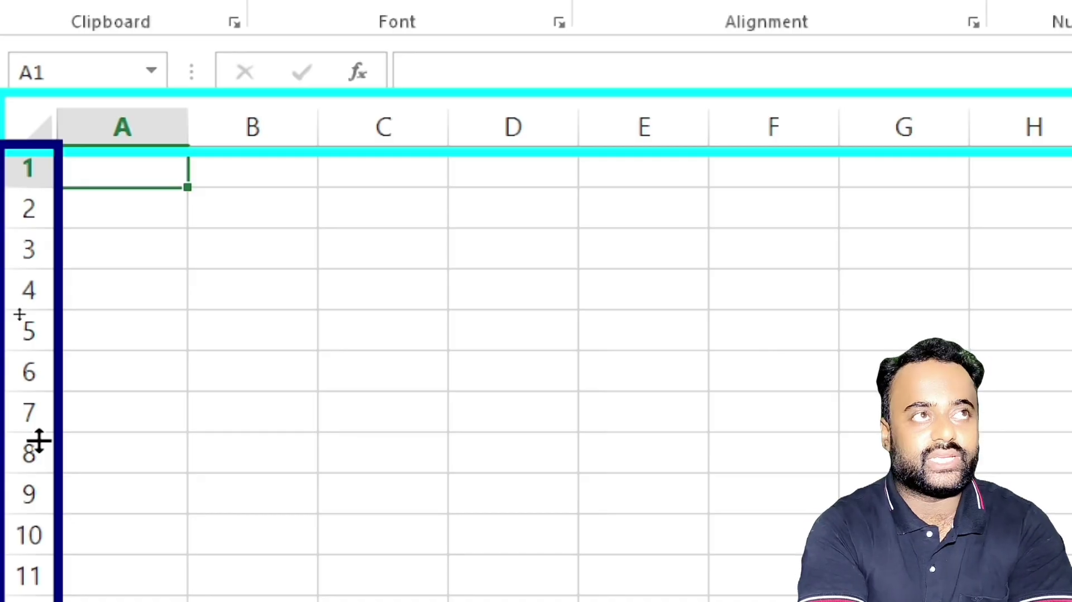
Step: Select cells C7, C1, D6, C6 and B5 in turn to show how each is identified by its column and row headings
click(417, 397)
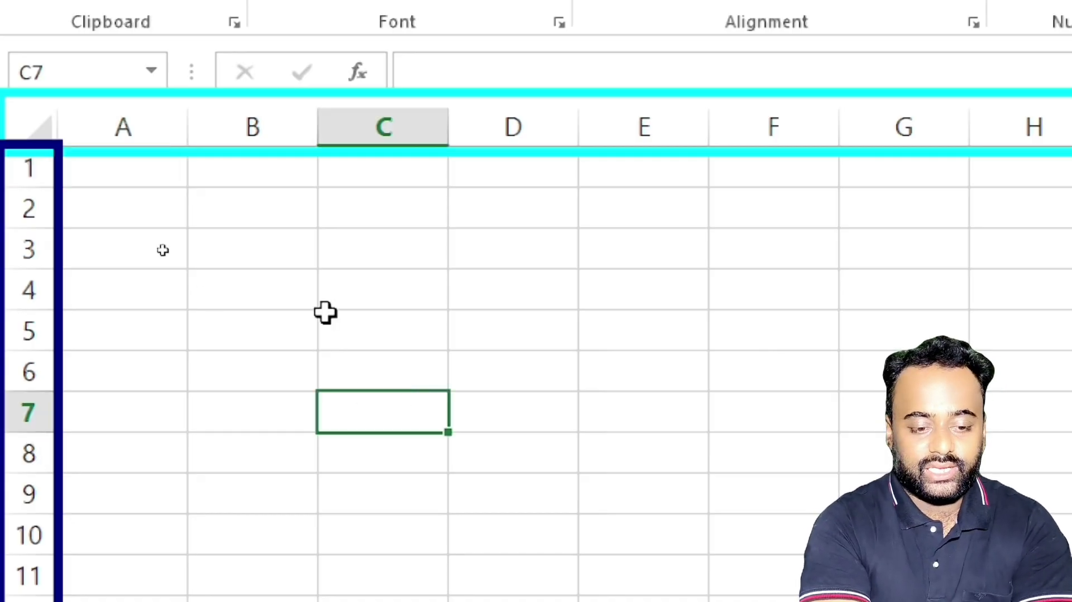
key(ctrl+Up)
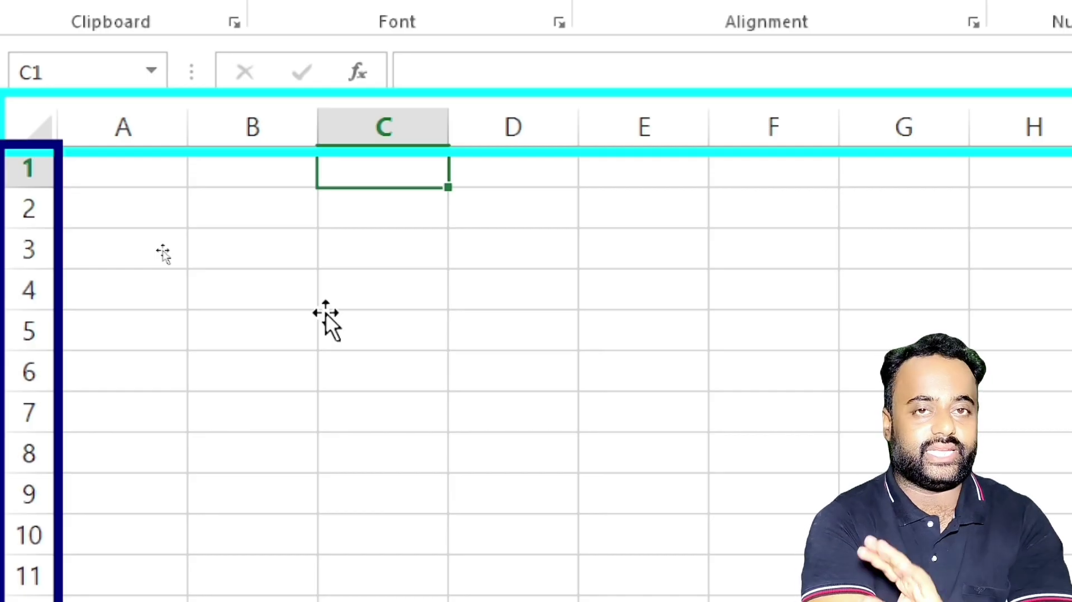
click(452, 362)
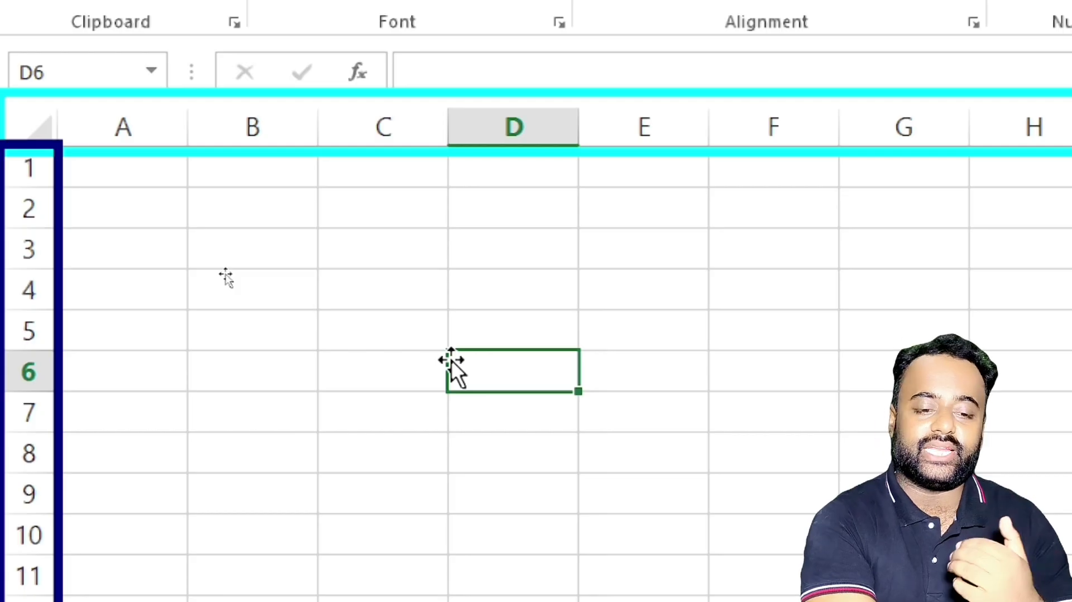
click(363, 377)
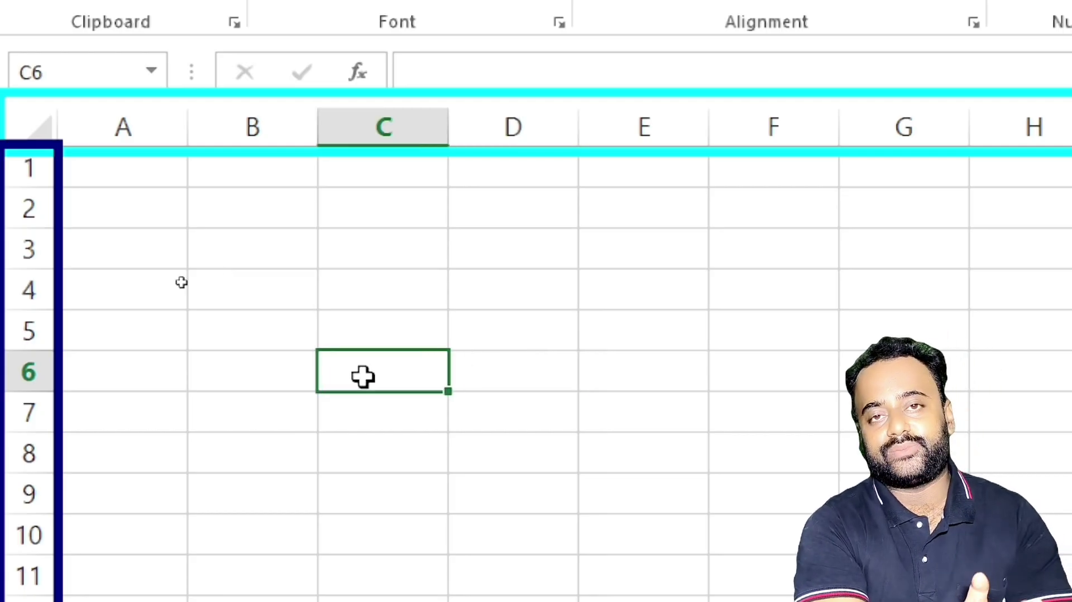
click(268, 326)
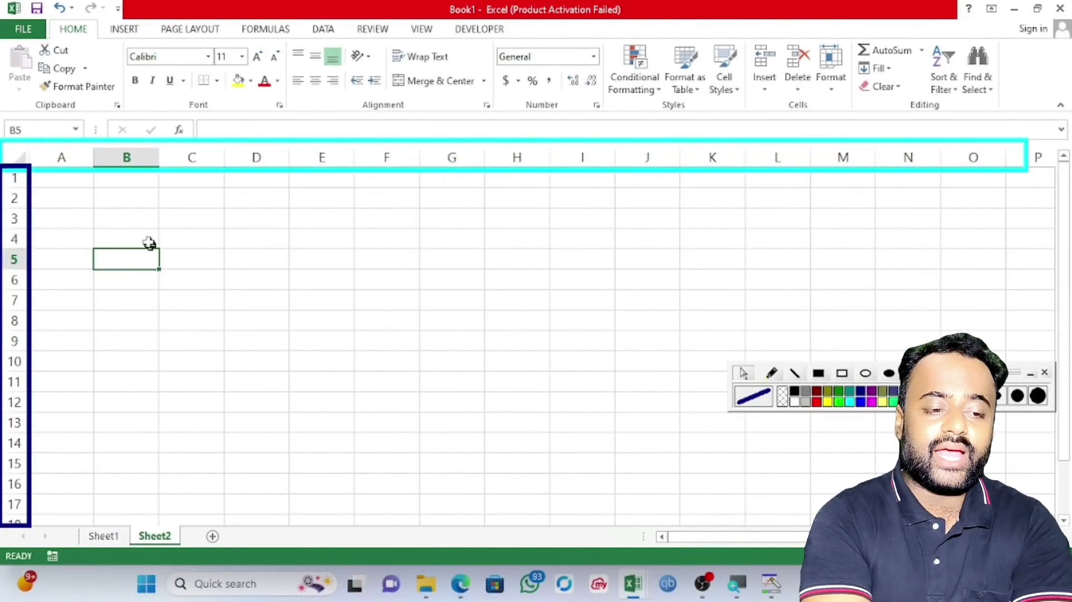
Step: From A1, jump to the last column at XFD1 and back, and to the last row at A1048576 and back
click(73, 193)
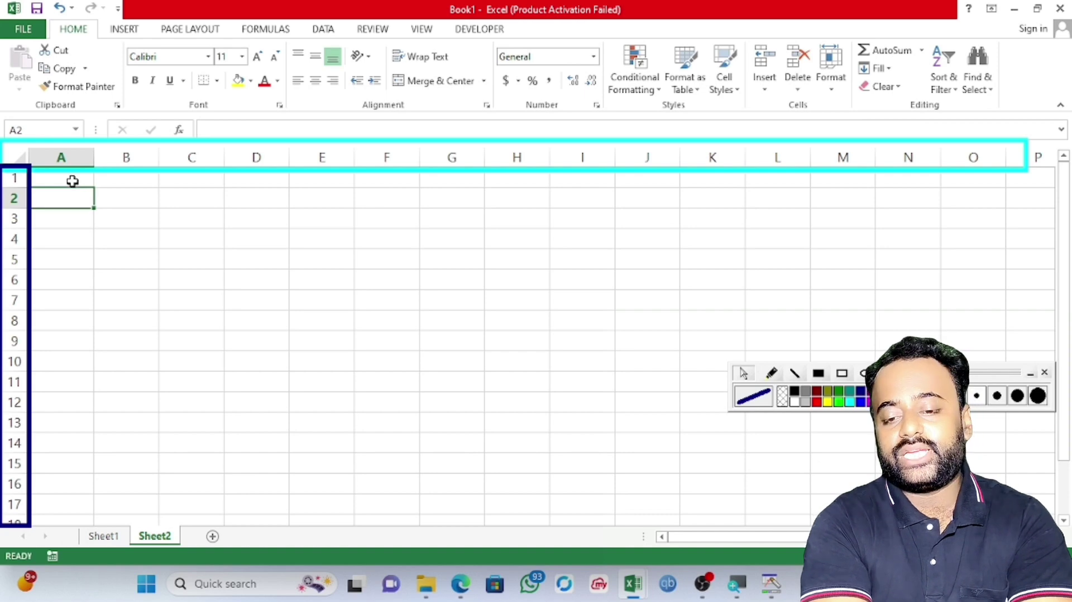
click(73, 178)
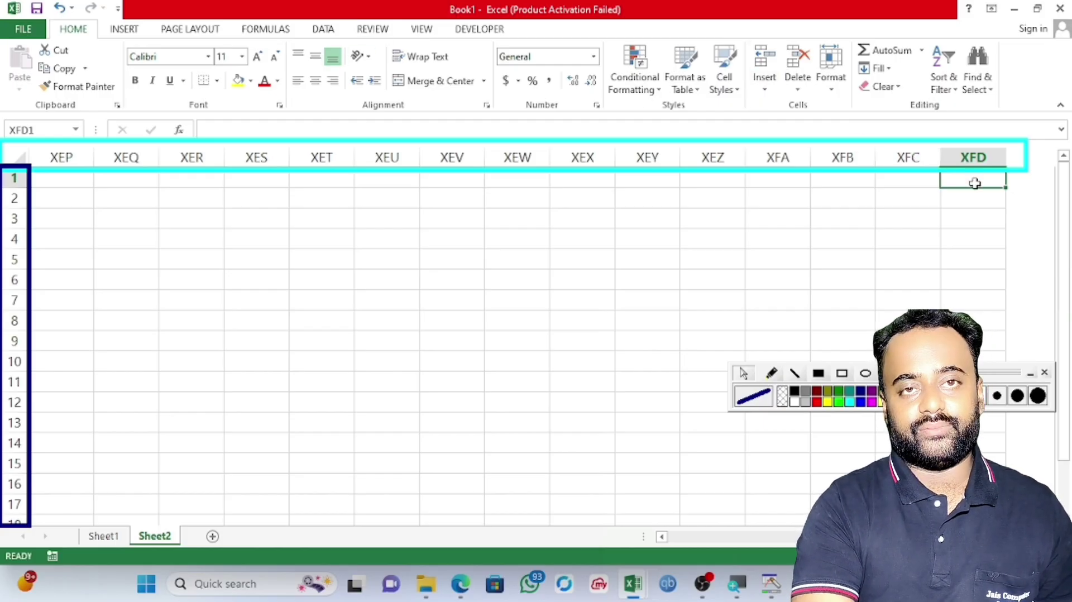
key(ctrl+Left)
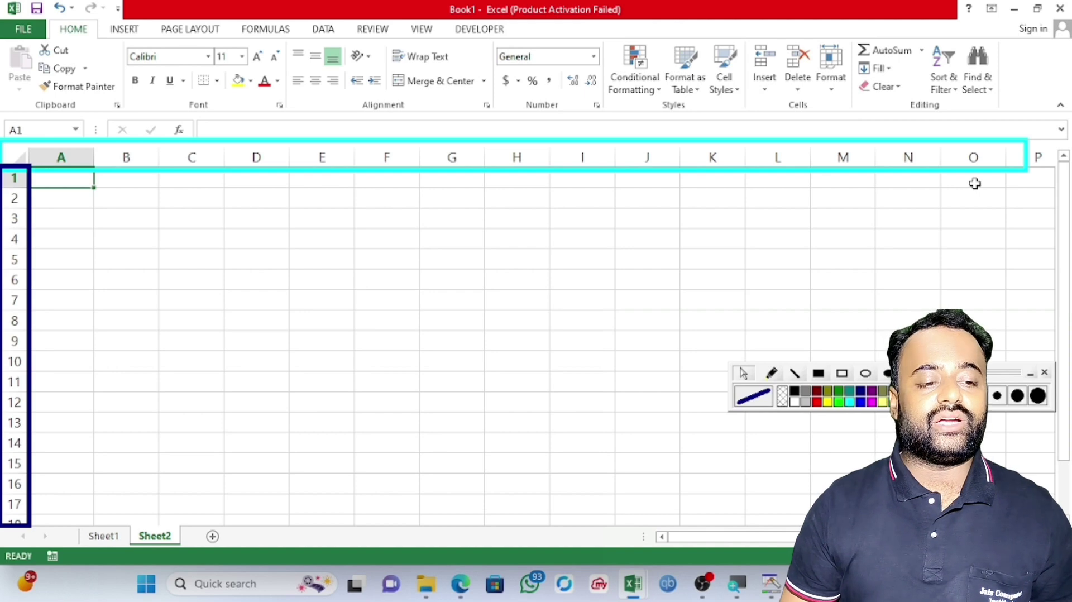
key(ctrl+Down)
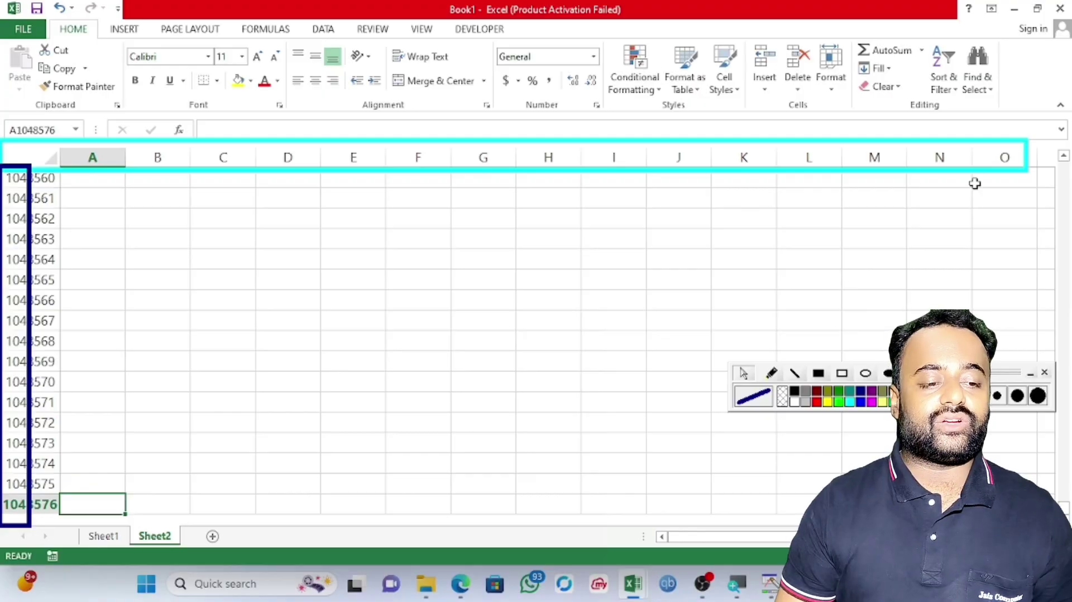
key(ctrl+Up)
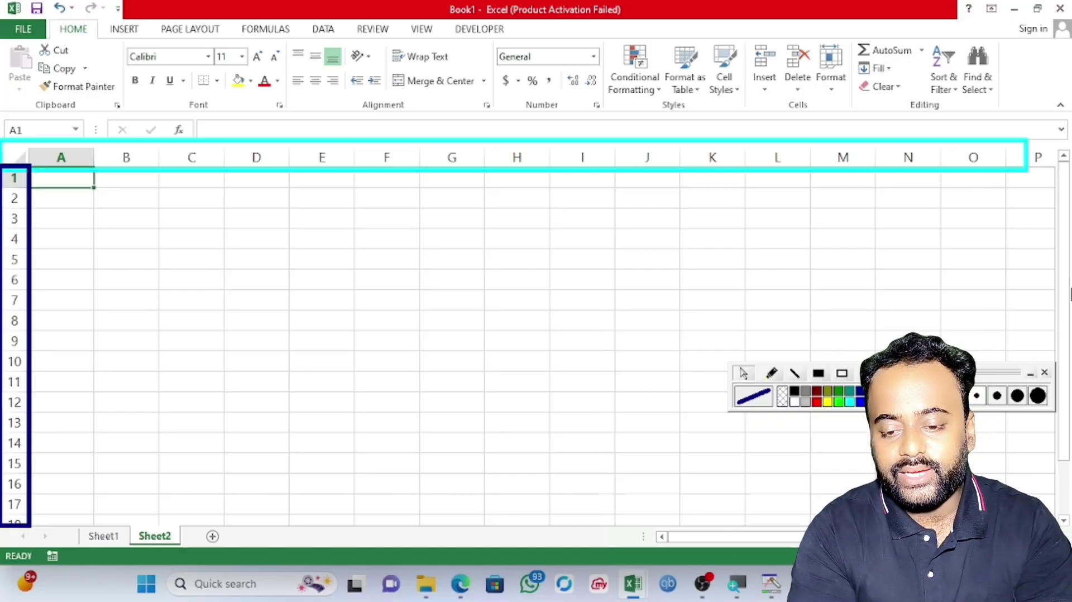
Step: Clear the rectangles drawn around the headings and return to the PDF notes at the Scroll bar section
key(Escape)
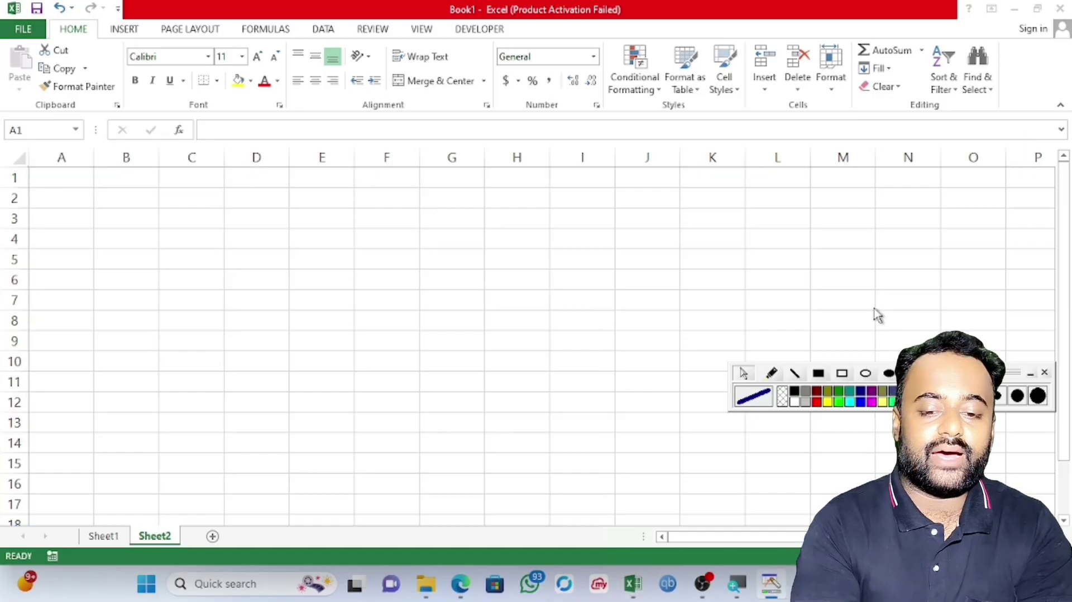
click(744, 382)
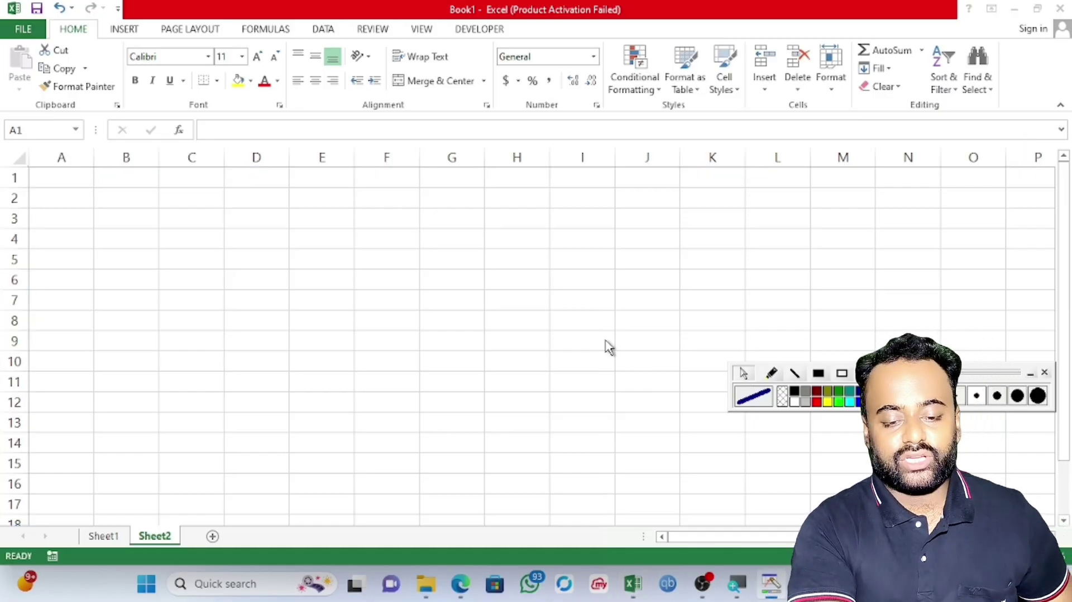
key(alt+Tab)
key(alt+Tab)
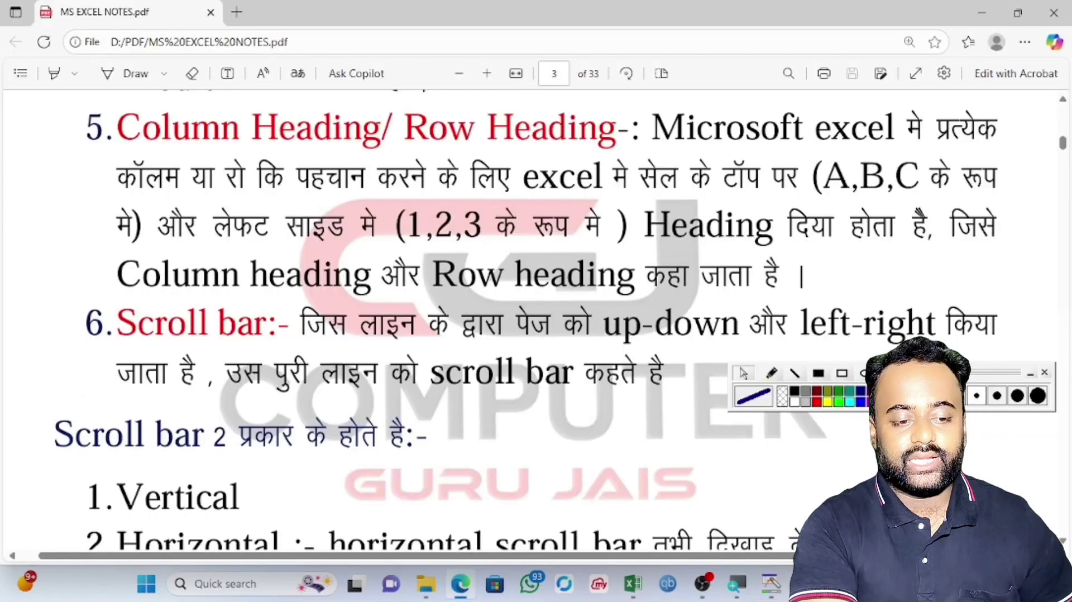
scroll(536, 318, down, 3)
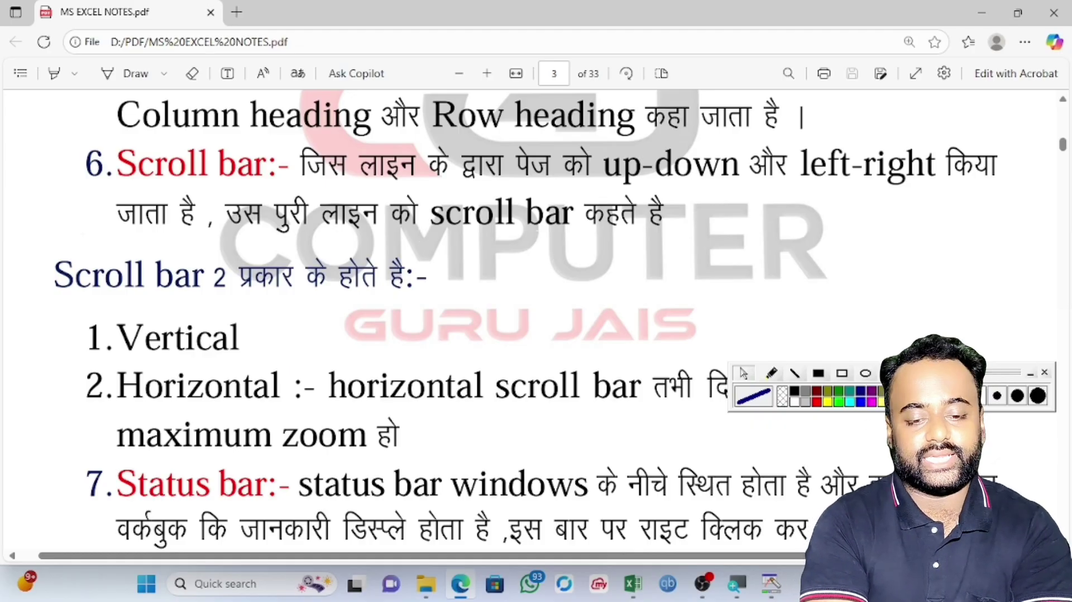
Step: Switch to the Book1 workbook in Excel, move the annotation toolbar clear, and point out the vertical and horizontal scroll bars
key(alt+Tab)
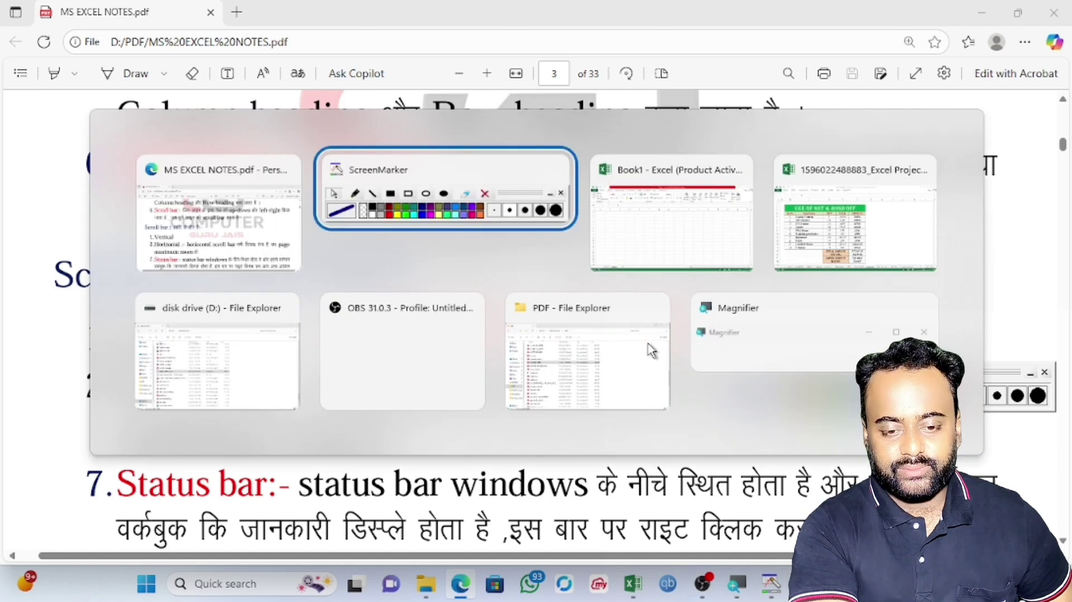
key(alt+Tab)
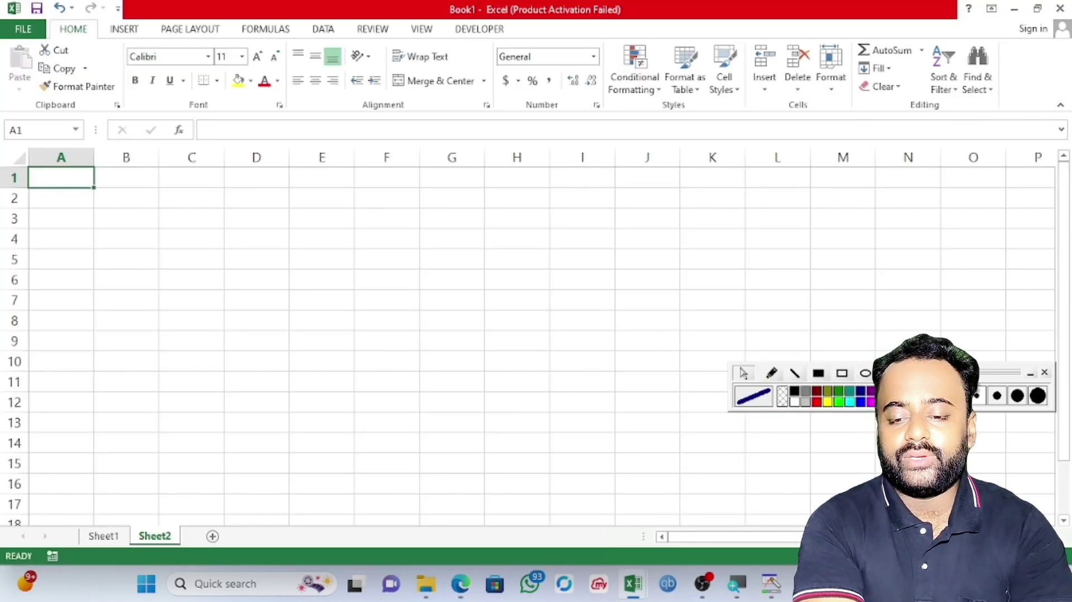
drag(971, 373, 853, 283)
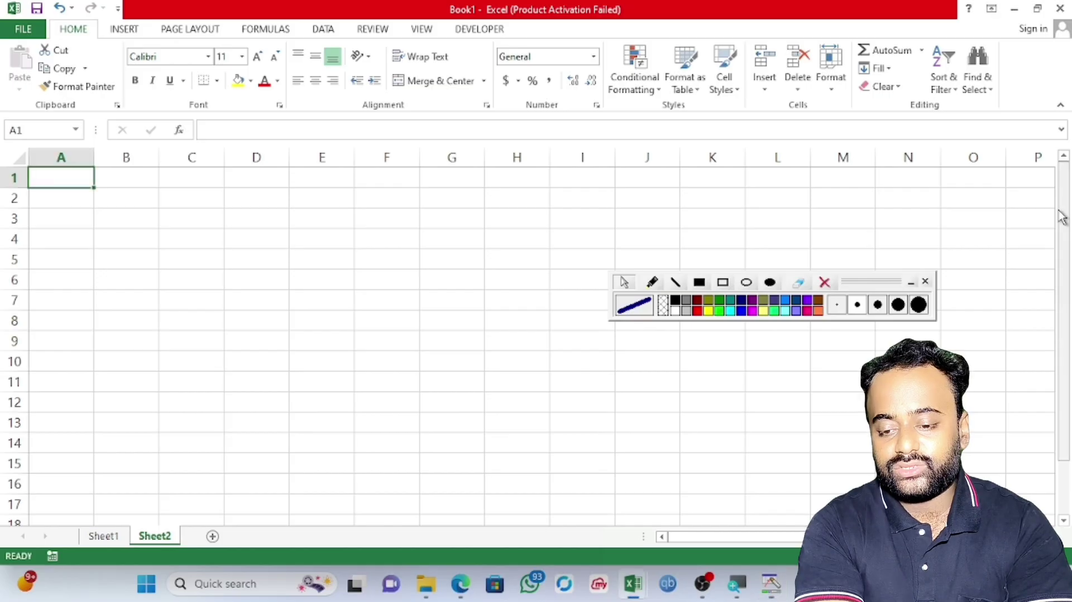
drag(1066, 240, 1066, 245)
mouse_move(781, 536)
mouse_down()
mouse_move(805, 536)
mouse_move(781, 536)
mouse_up()
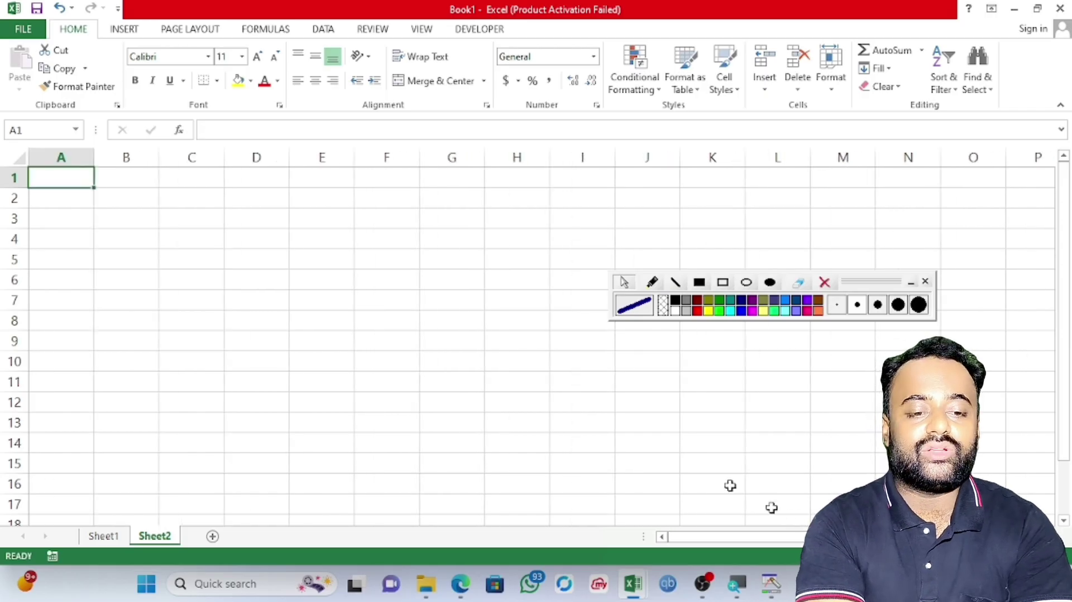
click(491, 399)
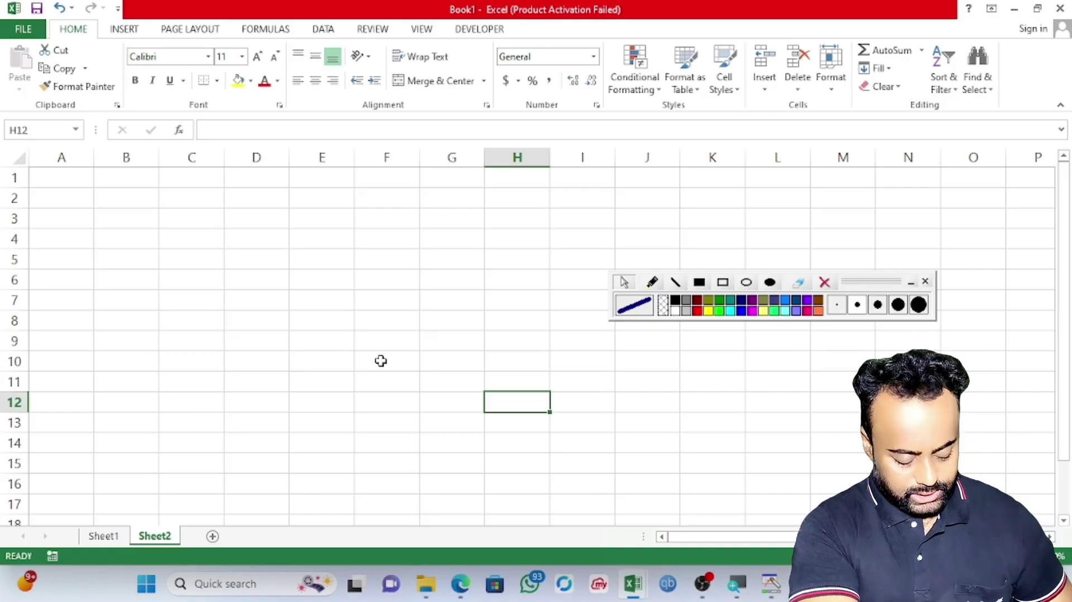
Step: Show the Status bar and Zoom slider sections of the PDF notes, and reduce the Book1 sheet zoom to the slider's middle mark
key(alt+Tab)
key(alt+Tab)
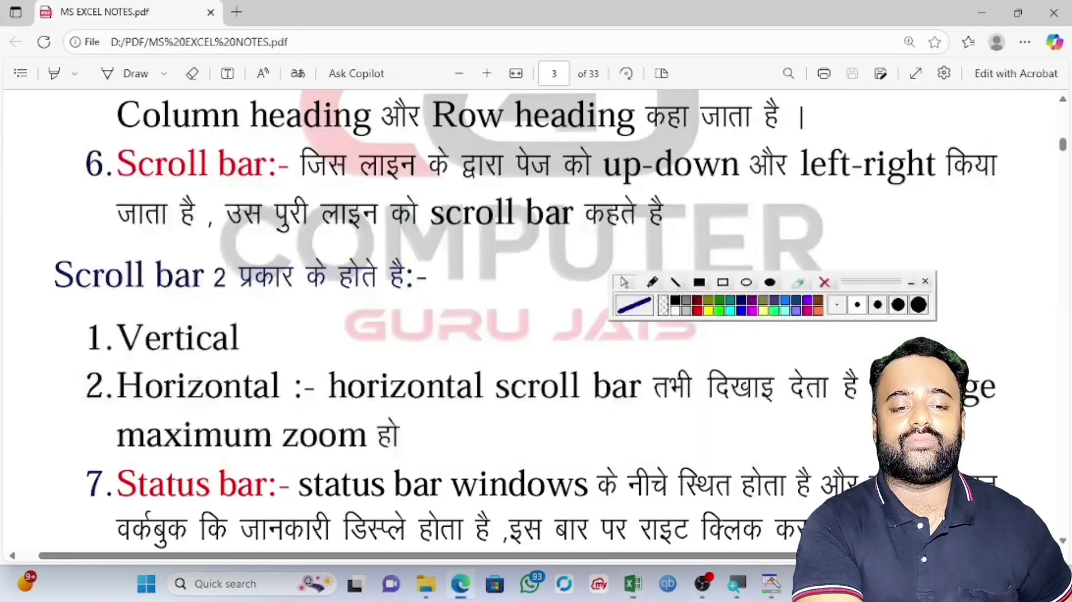
scroll(525, 321, down, 6)
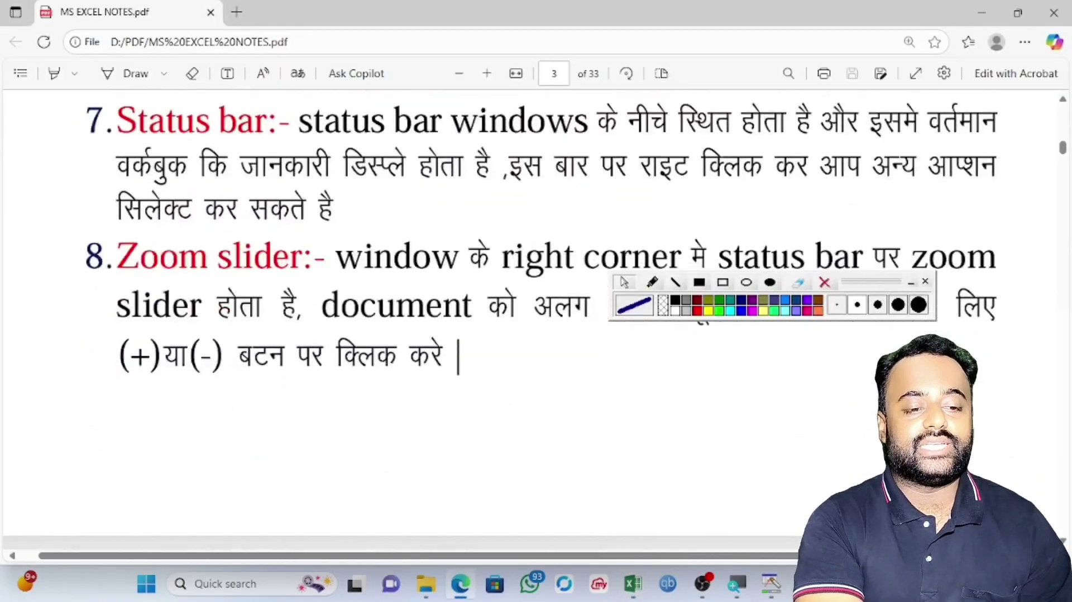
key(alt+Tab)
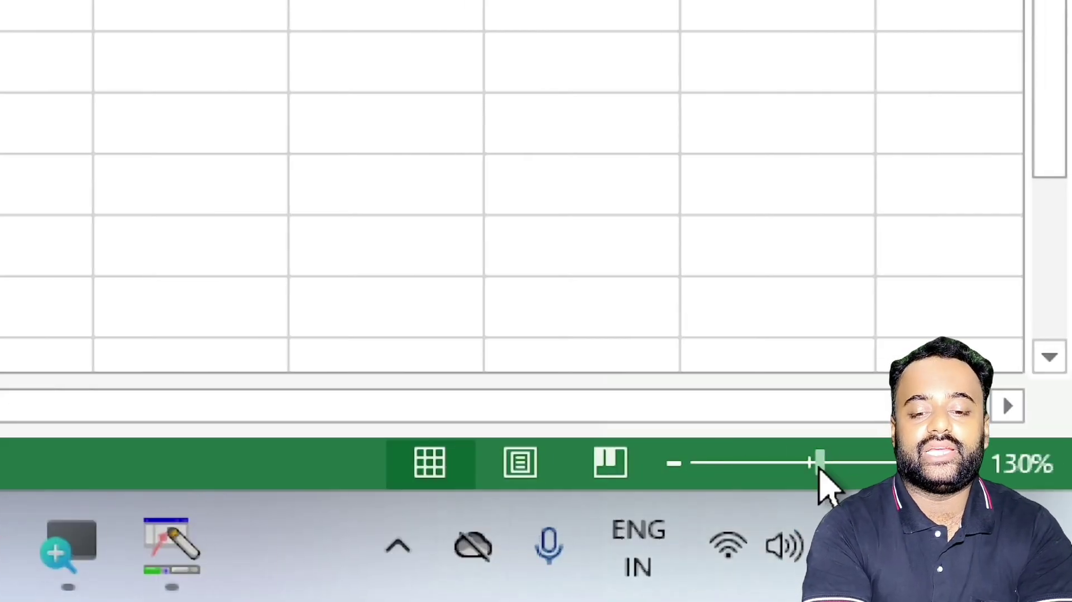
mouse_move(818, 464)
mouse_down()
mouse_move(885, 464)
mouse_move(808, 465)
mouse_up()
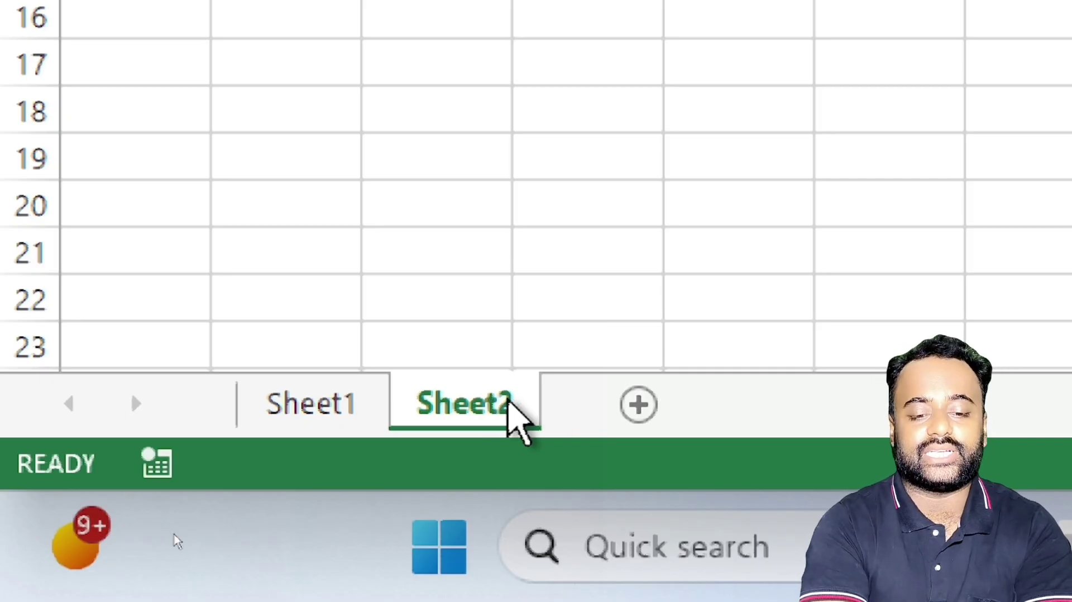
Step: Add three new worksheets after Sheet2
click(638, 402)
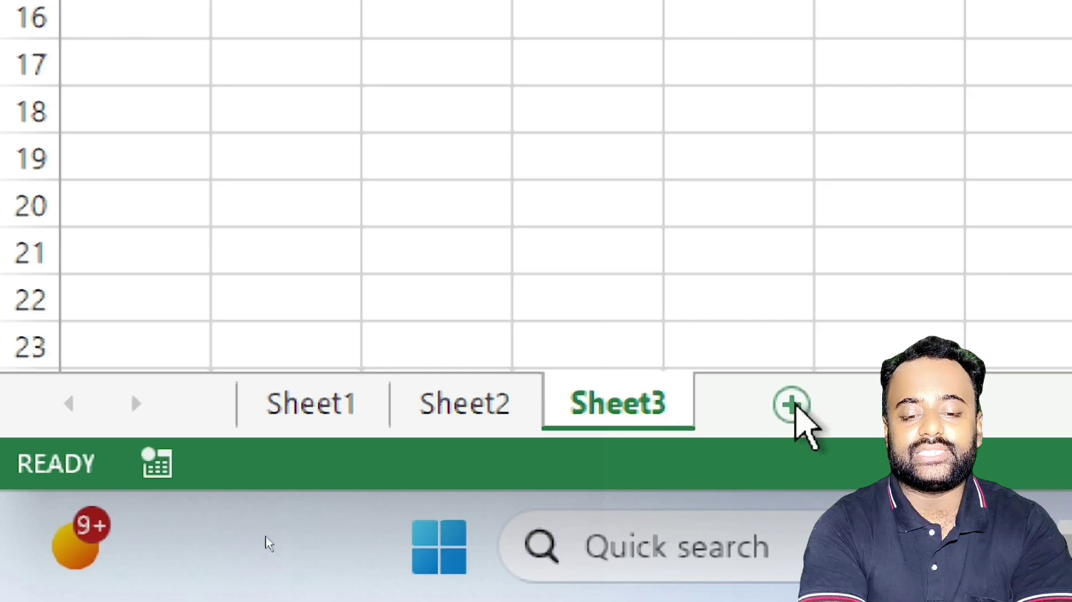
click(788, 404)
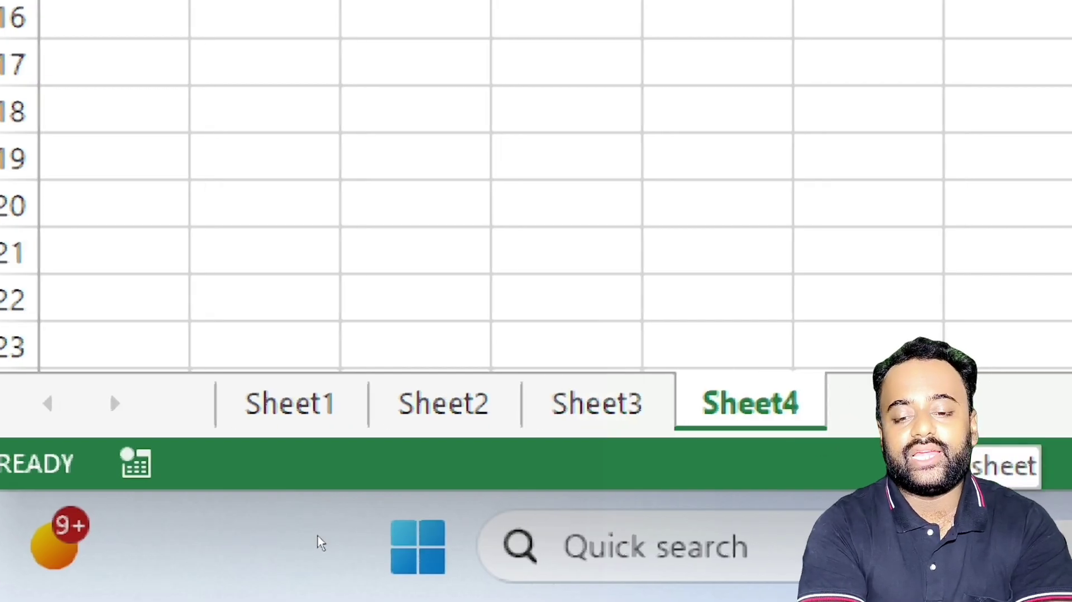
click(1053, 401)
Step: Delete the last two worksheets, first the one after Sheet4 and then Sheet4 itself
right_click(871, 403)
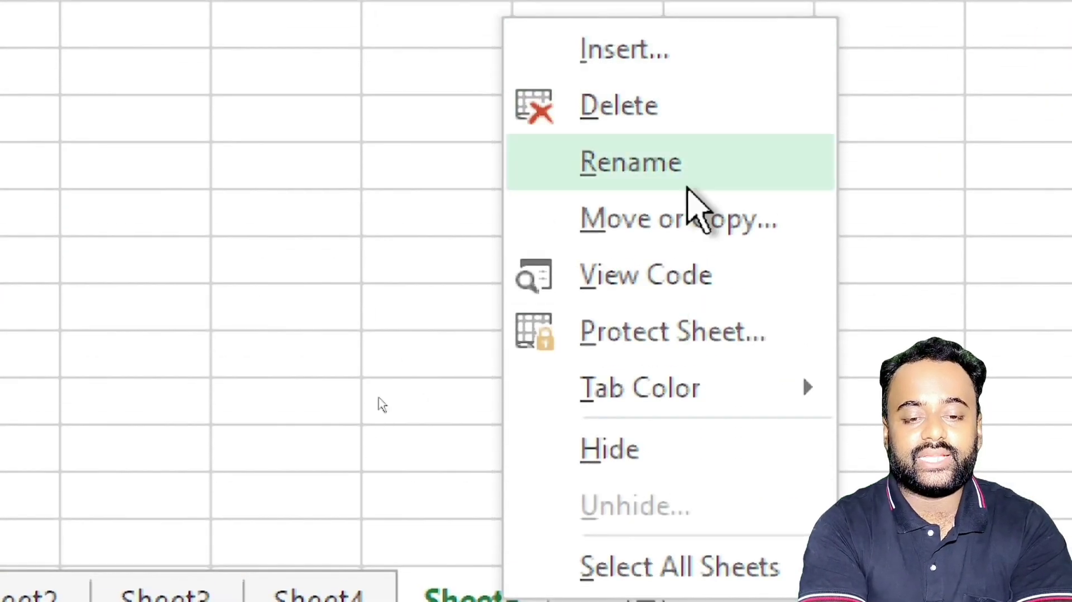
click(665, 116)
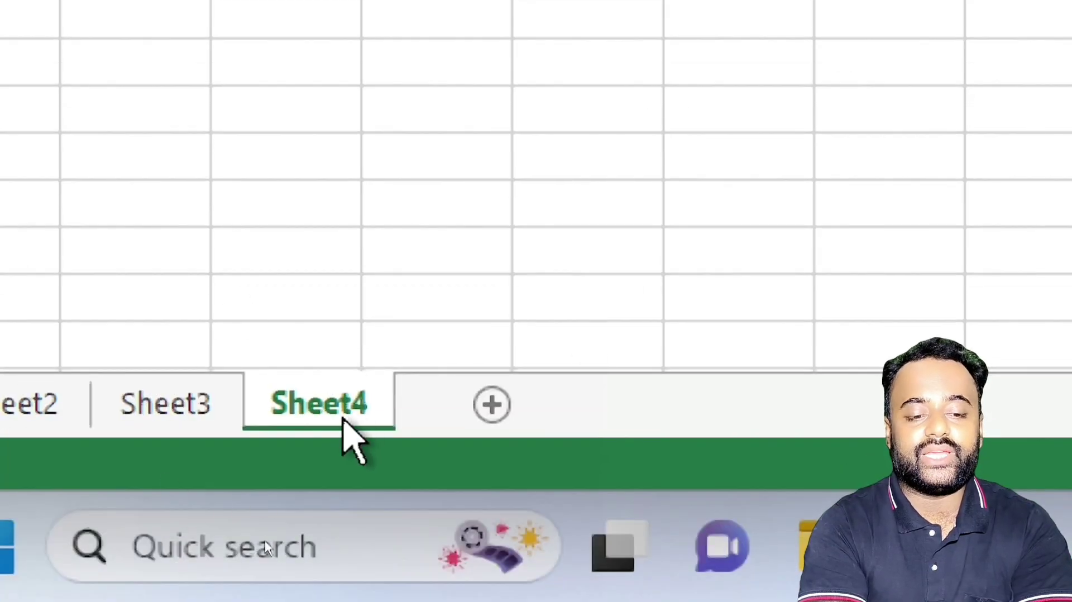
right_click(343, 422)
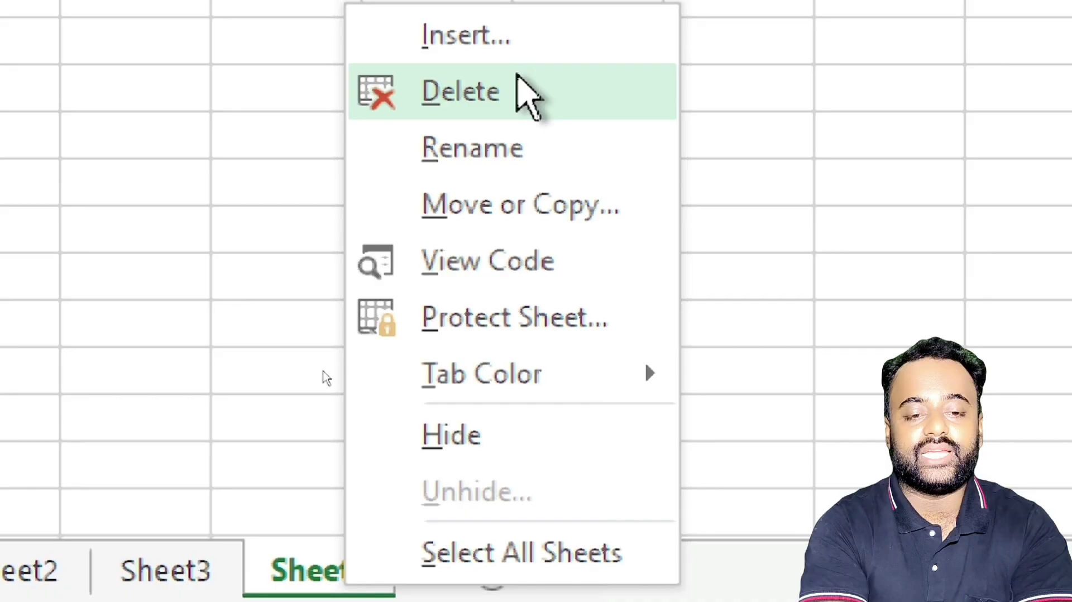
click(522, 92)
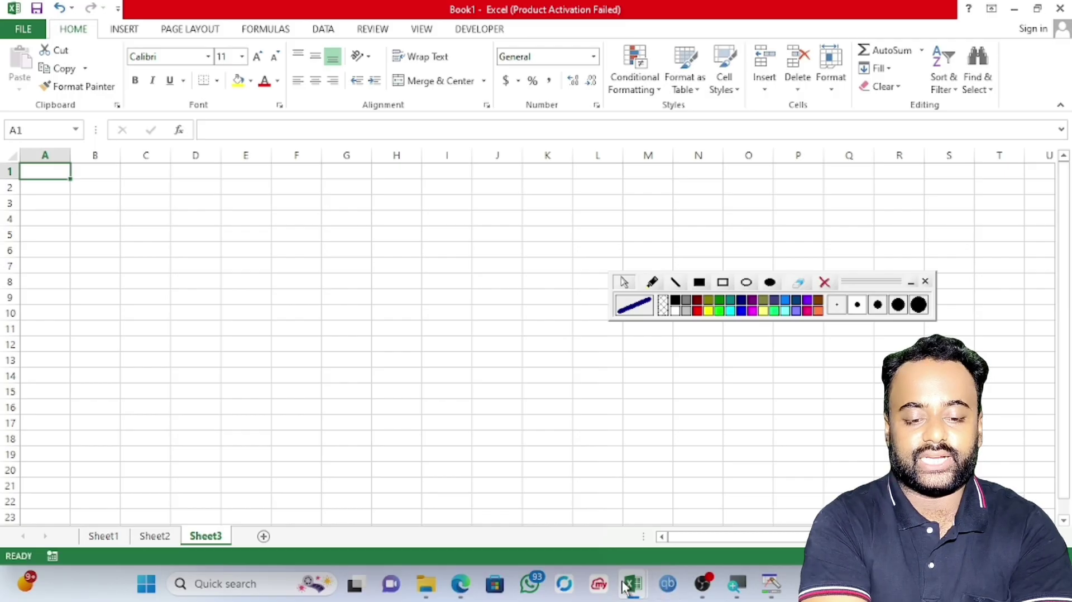
Step: Open the Excel_2013_Startup.png image from the desktop and close the annotation toolbar
mouse_move(625, 587)
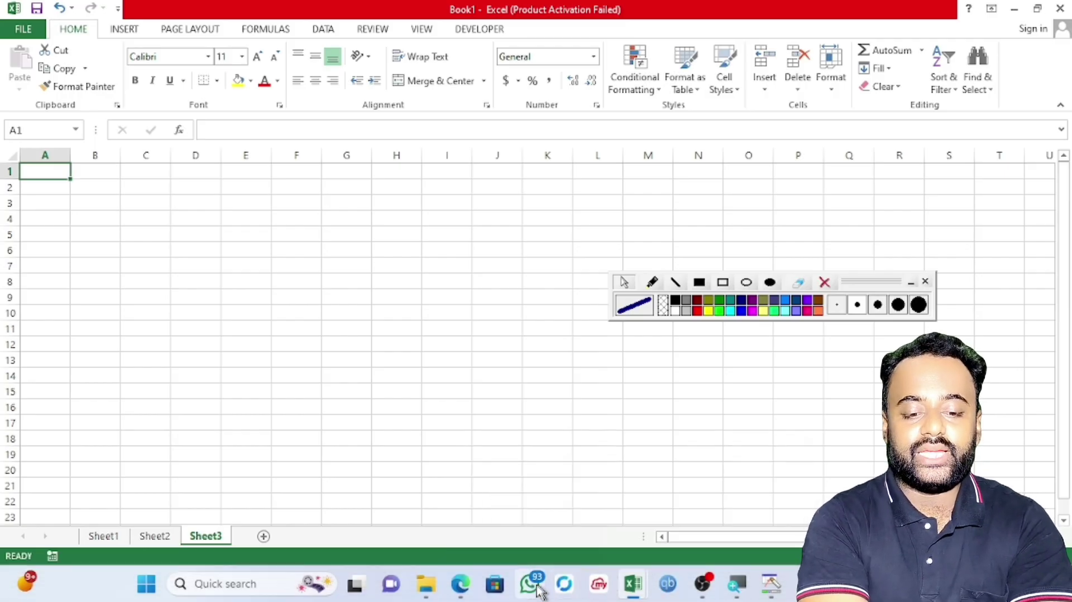
key(super+d)
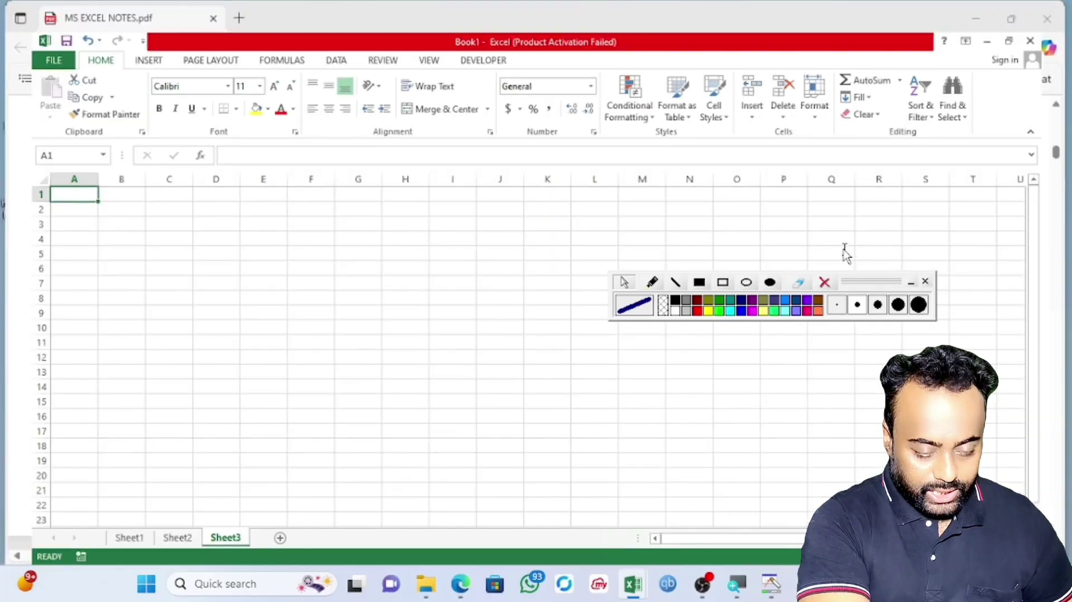
double_click(156, 35)
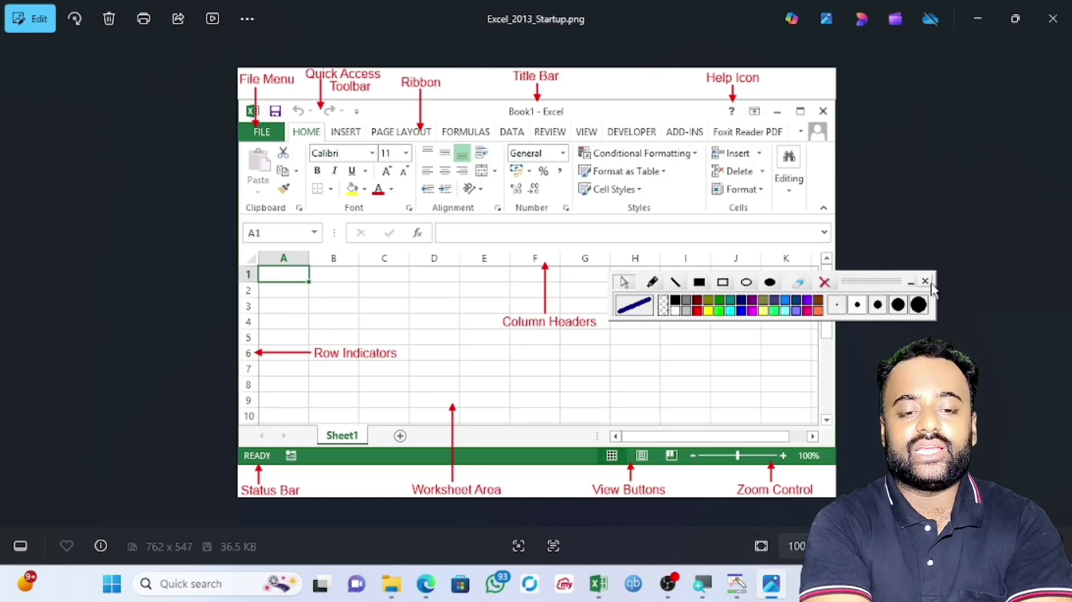
click(924, 282)
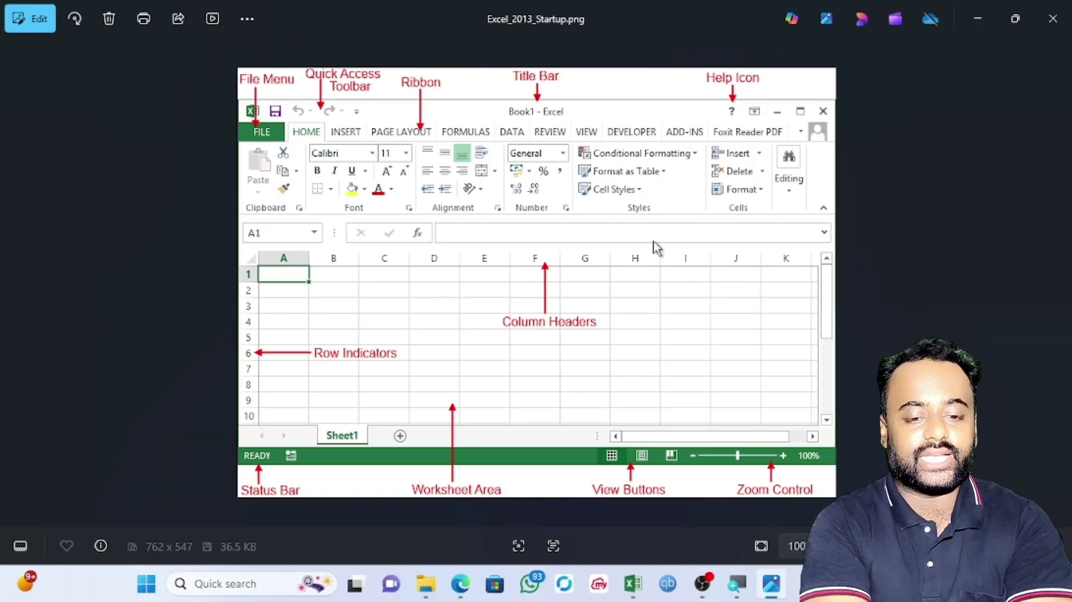
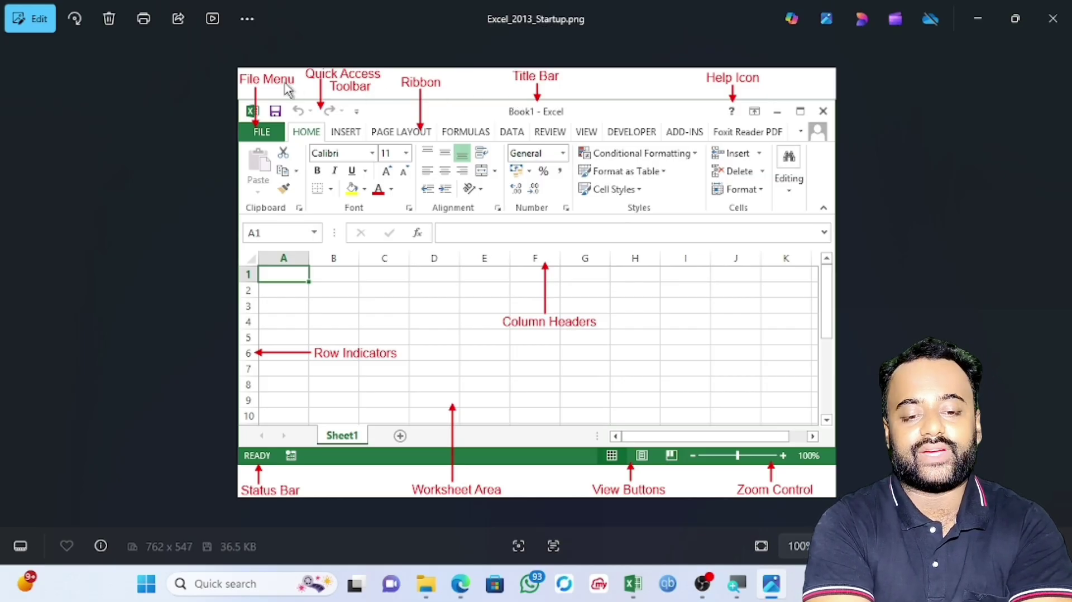
Step: Examine the labelled parts of the Excel window in the image, from the ribbon down to the status bar and view buttons
scroll(463, 221, up, 3)
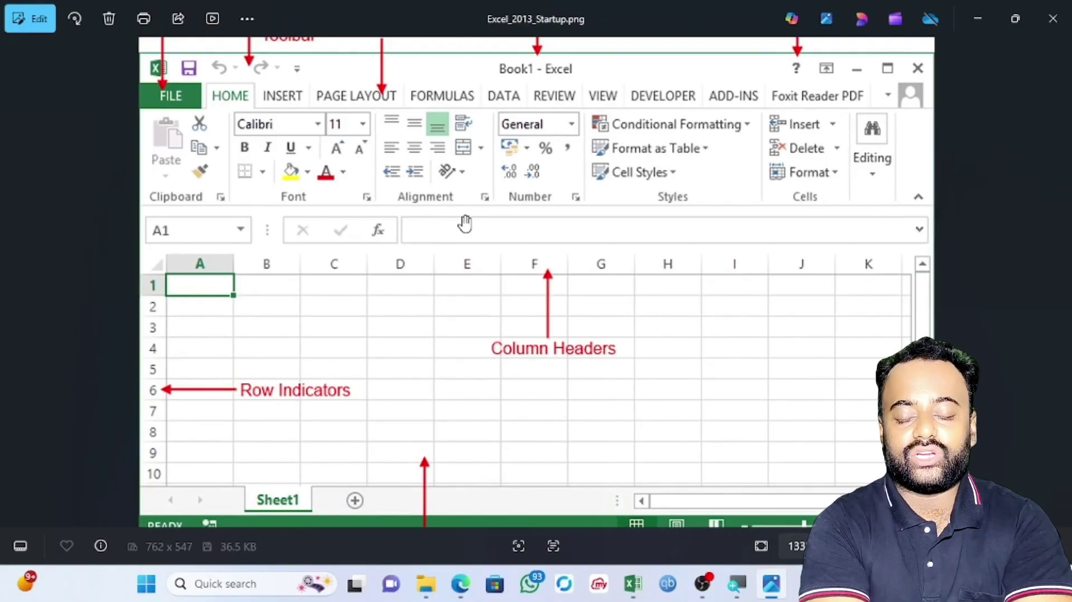
scroll(465, 224, up, 4)
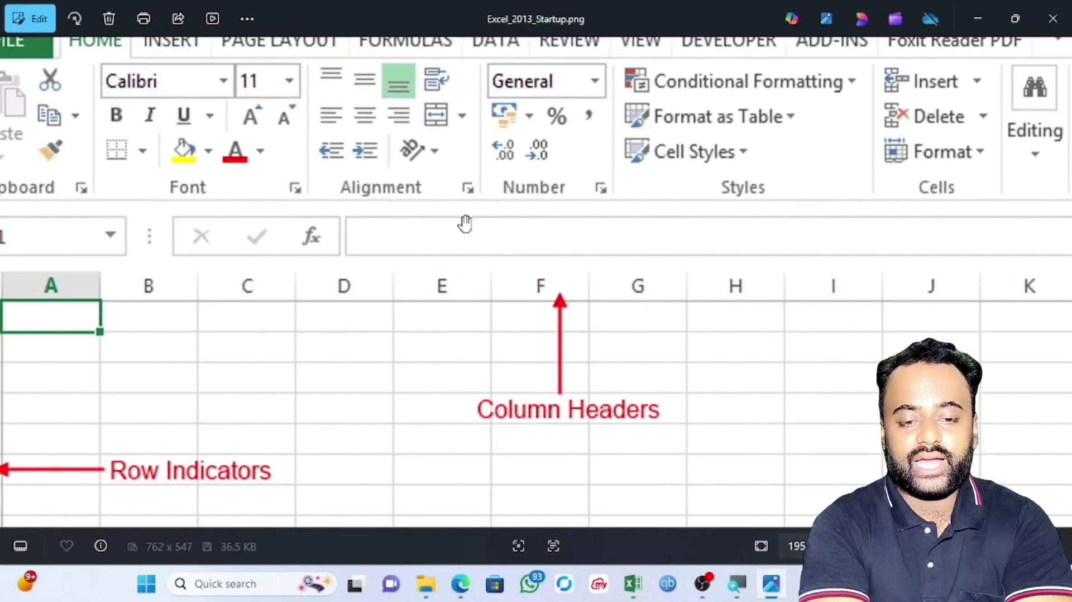
scroll(524, 199, down, 2)
drag(524, 198, 510, 28)
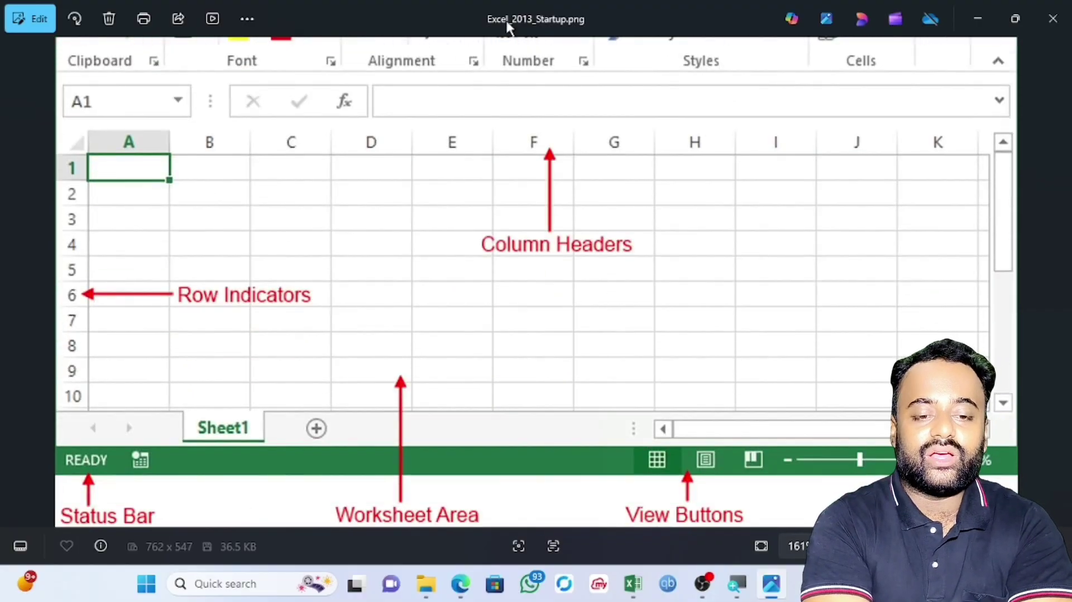
scroll(508, 151, down, 2)
scroll(506, 160, down, 1)
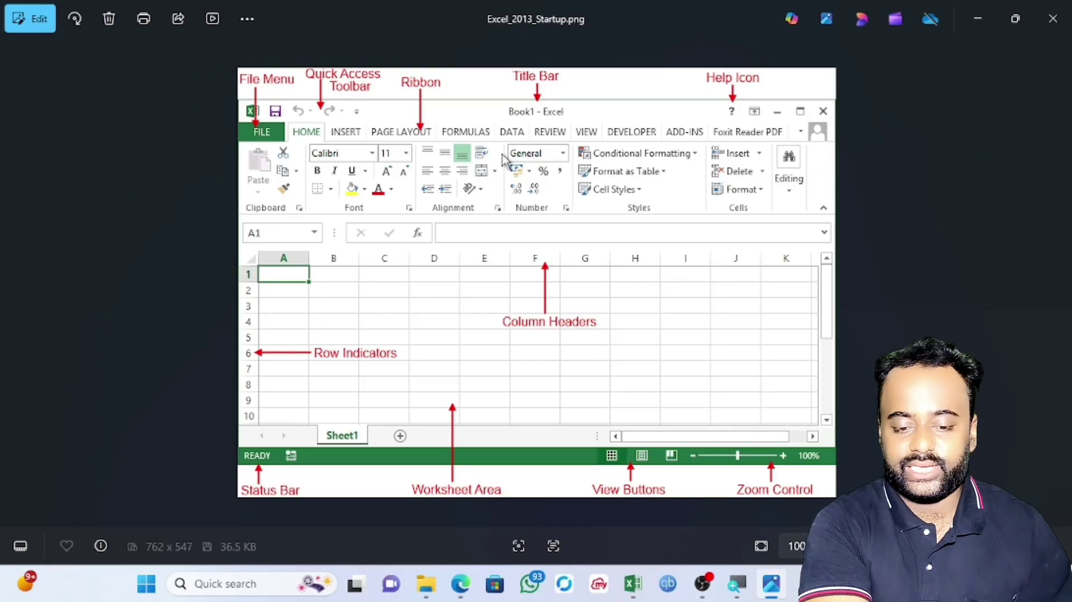
Step: Switch to the Excel Project workbook in Excel and look over the GST and round-off table and the View commands
mouse_move(631, 583)
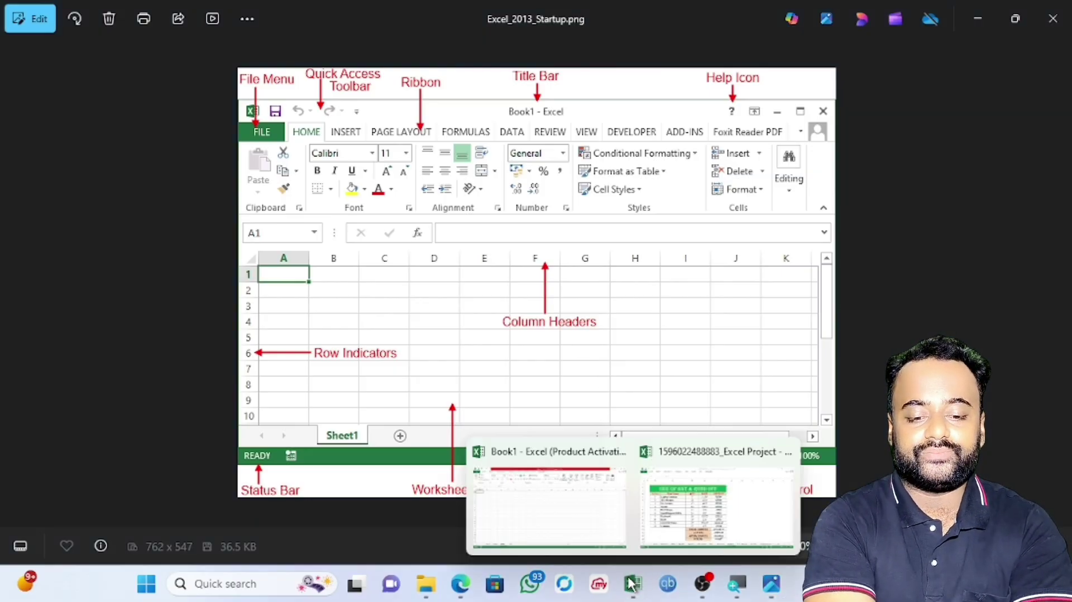
click(706, 517)
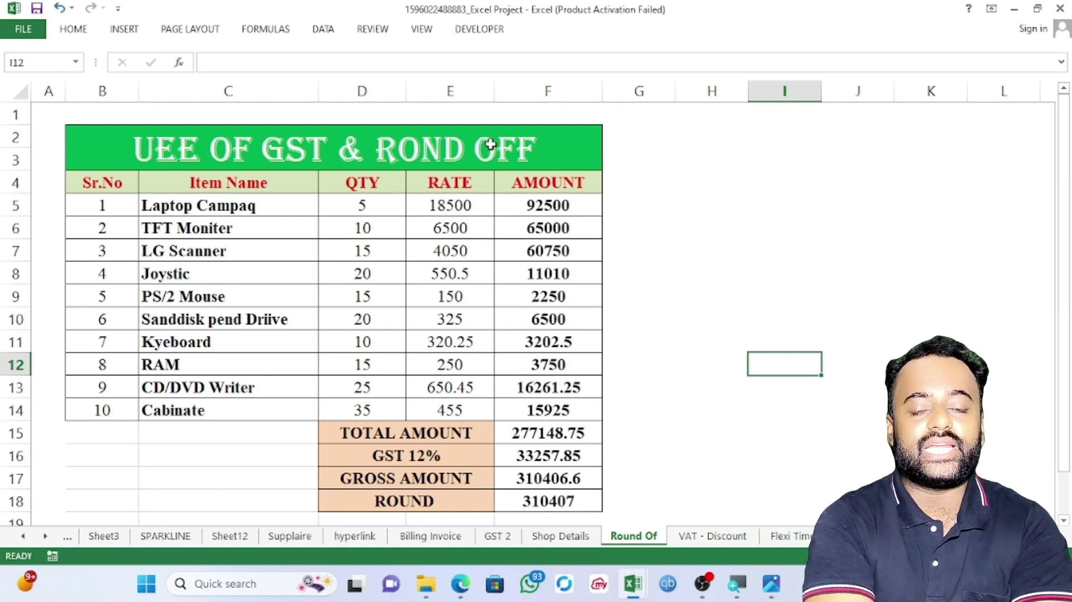
click(338, 264)
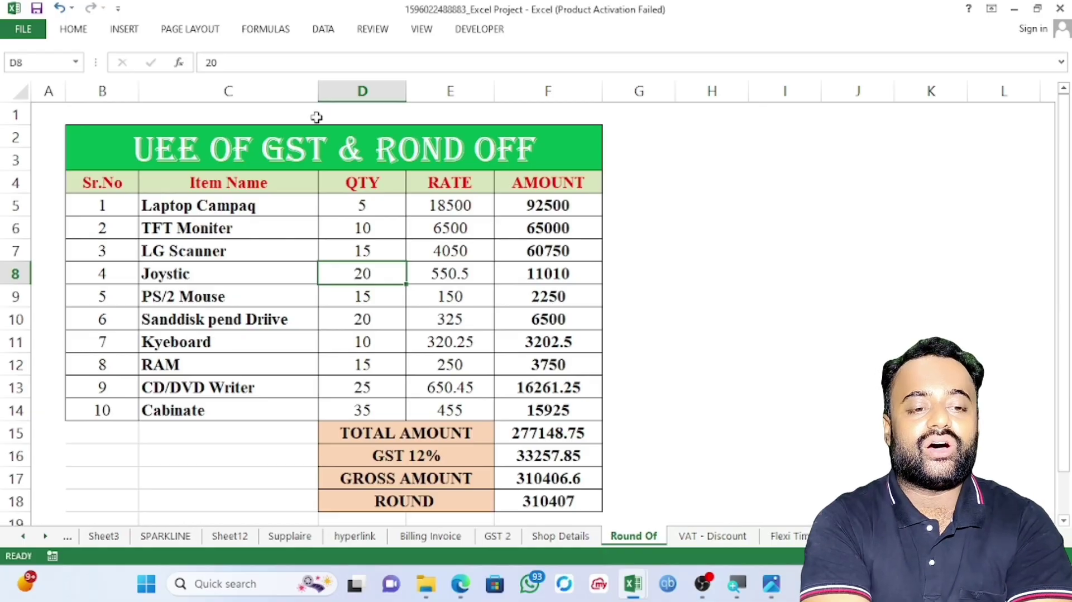
click(419, 32)
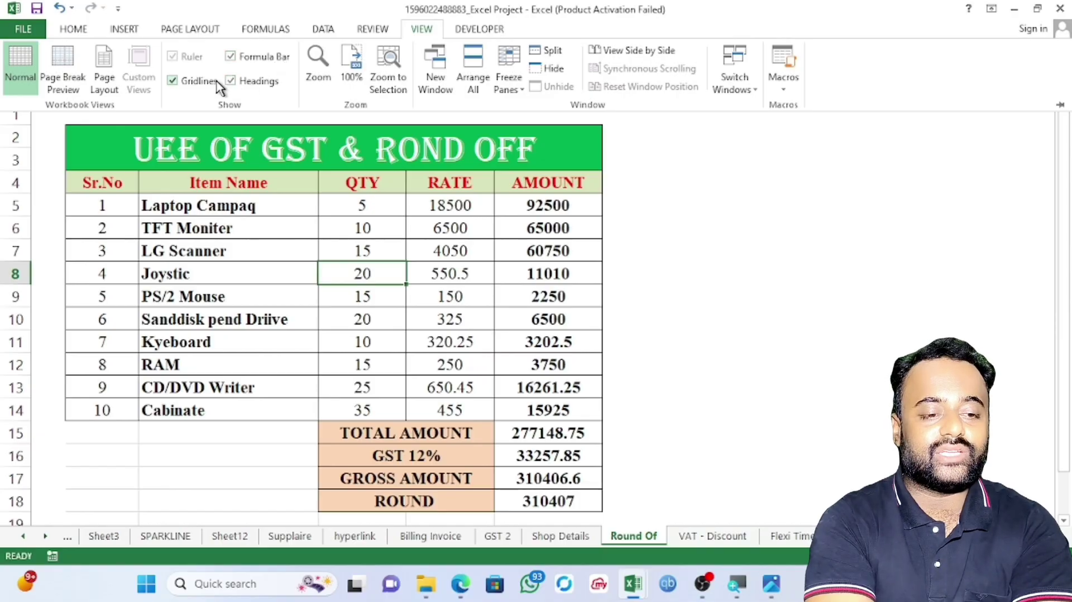
click(719, 240)
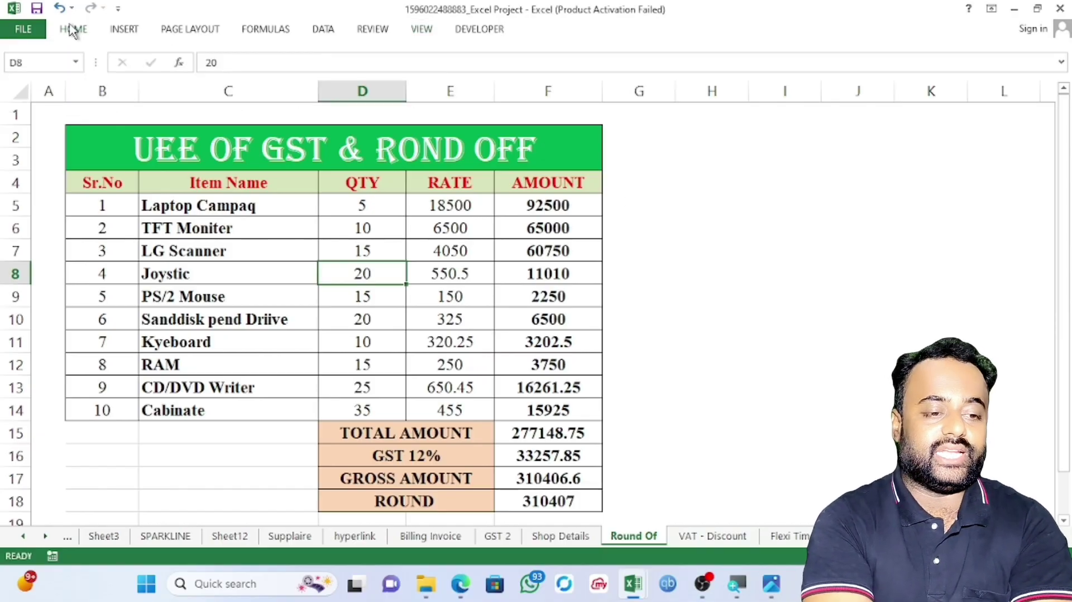
click(69, 26)
click(725, 226)
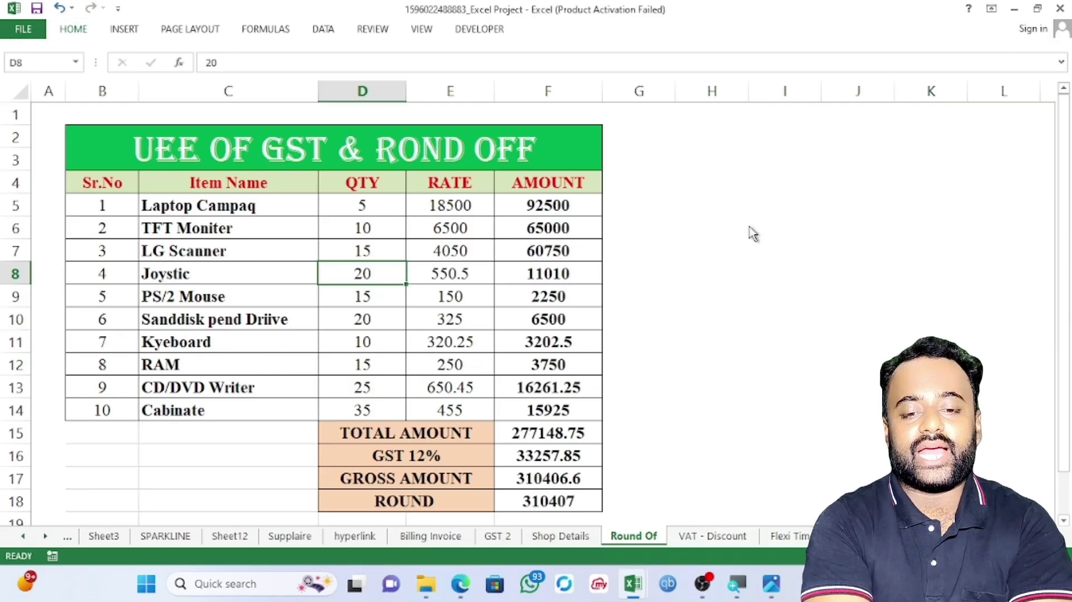
Step: Enter the heading Sr.No in cell H4, beside the existing GST table on the Round Of sheet
click(691, 203)
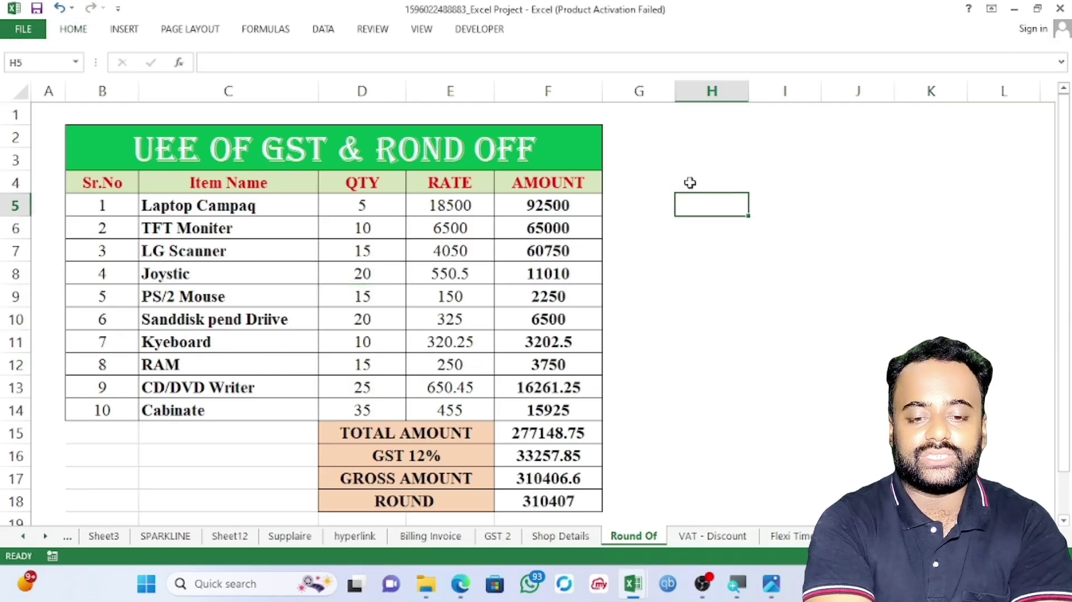
click(690, 182)
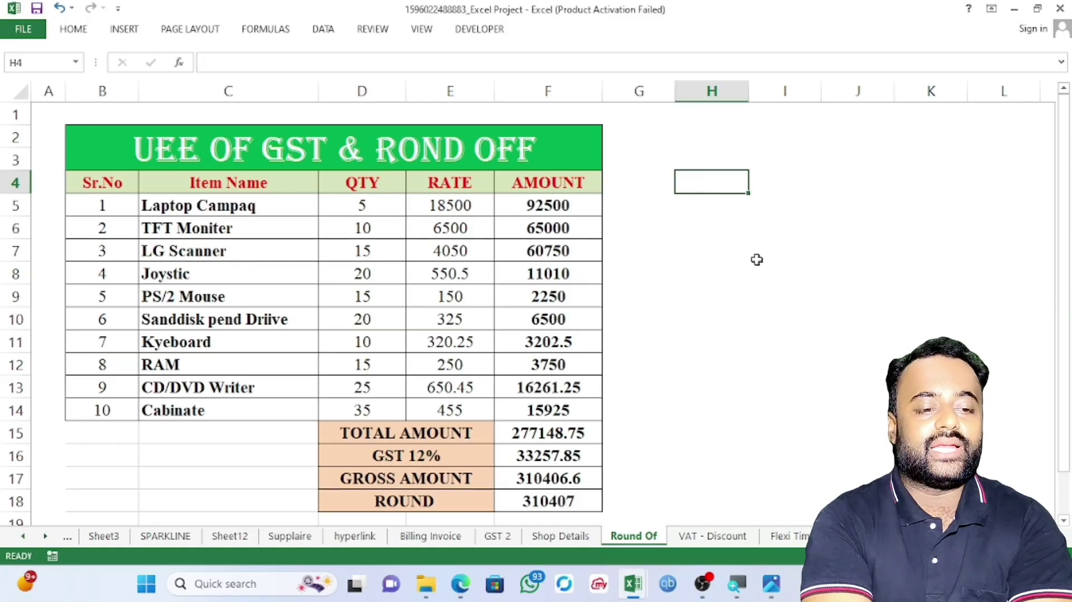
ctrl+scroll(756, 255, down, 2)
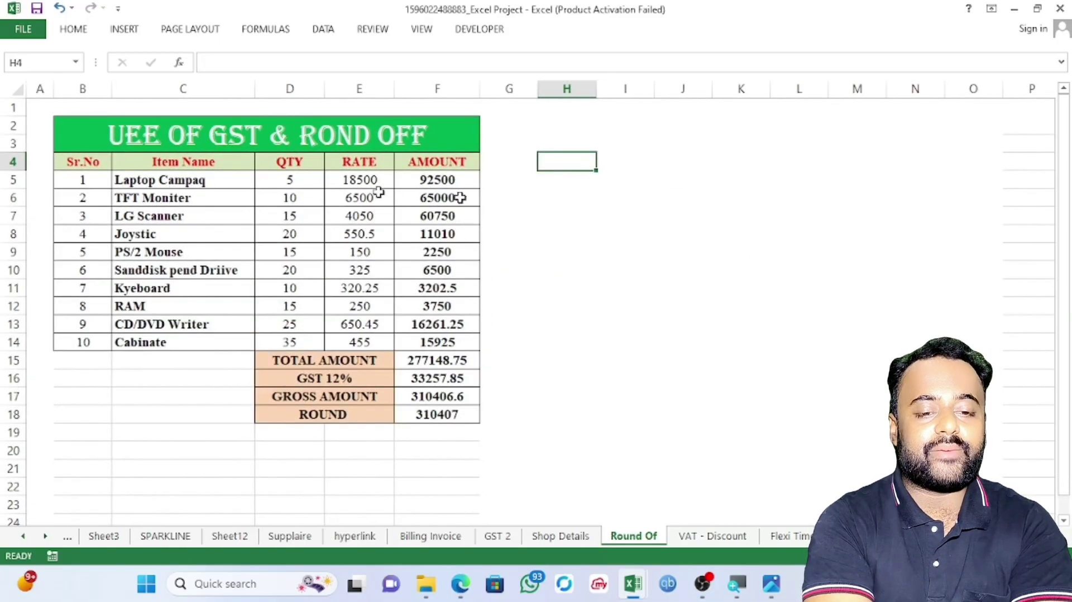
text(s)
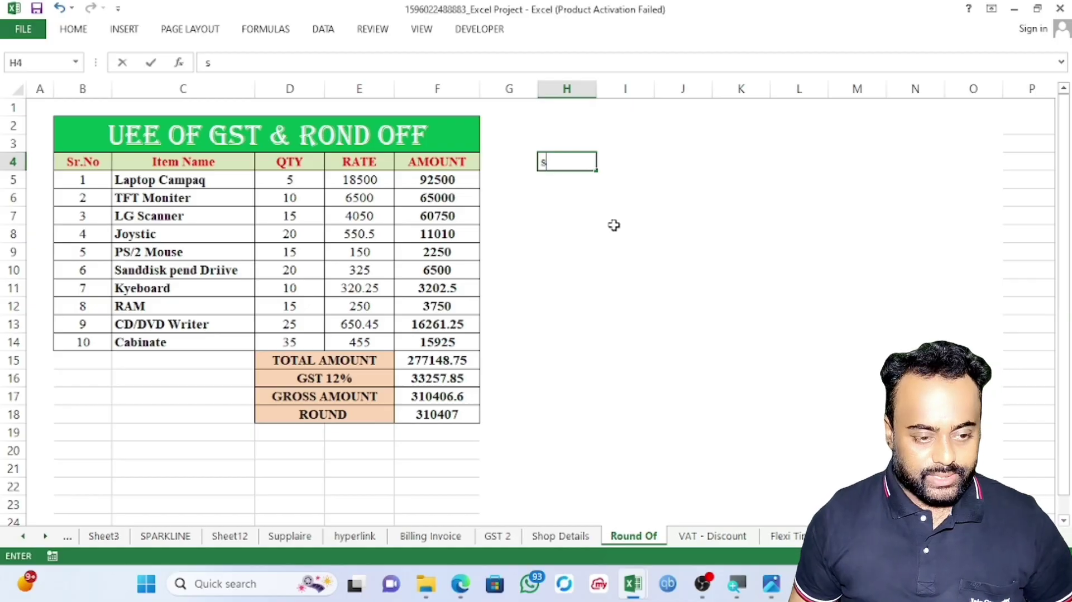
text(R.No)
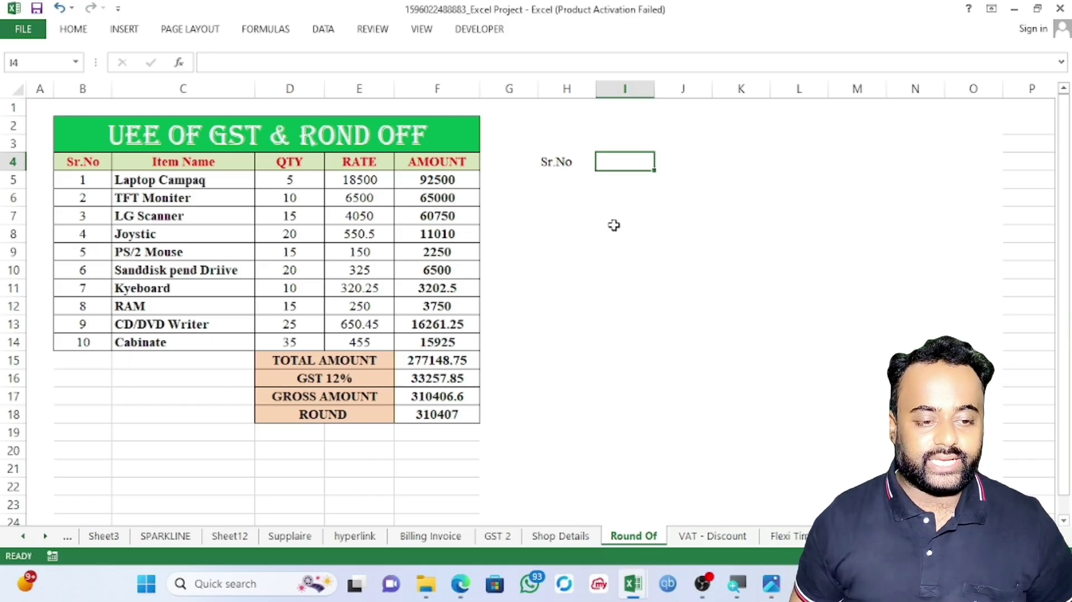
Step: Enter the heading Item Name in cell I4 and widen column I
text(Ot)
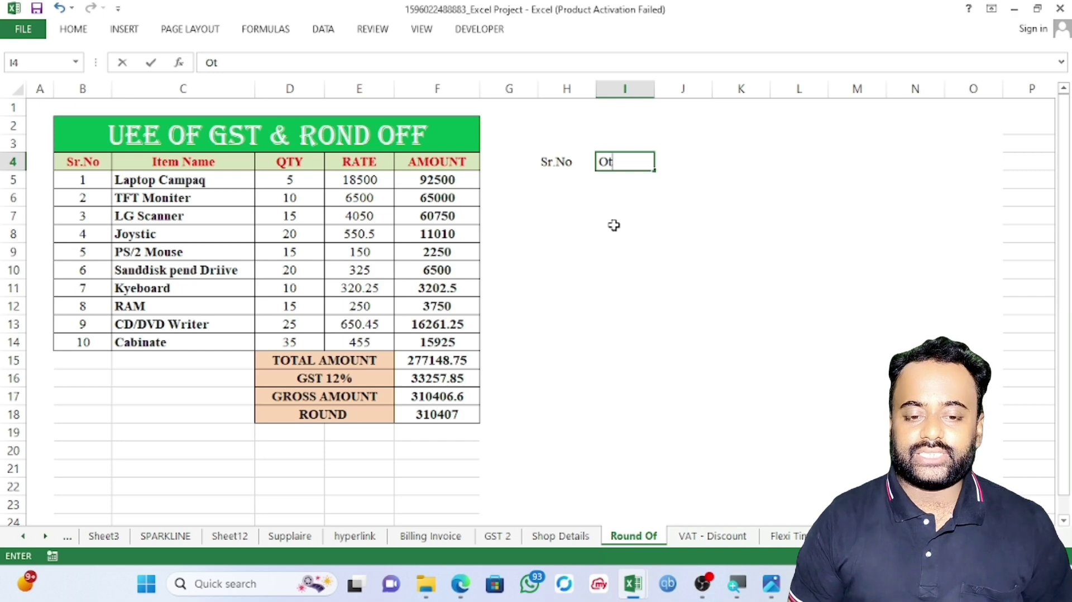
key(BackSpace)
key(BackSpace)
text(N)
key(BackSpace)
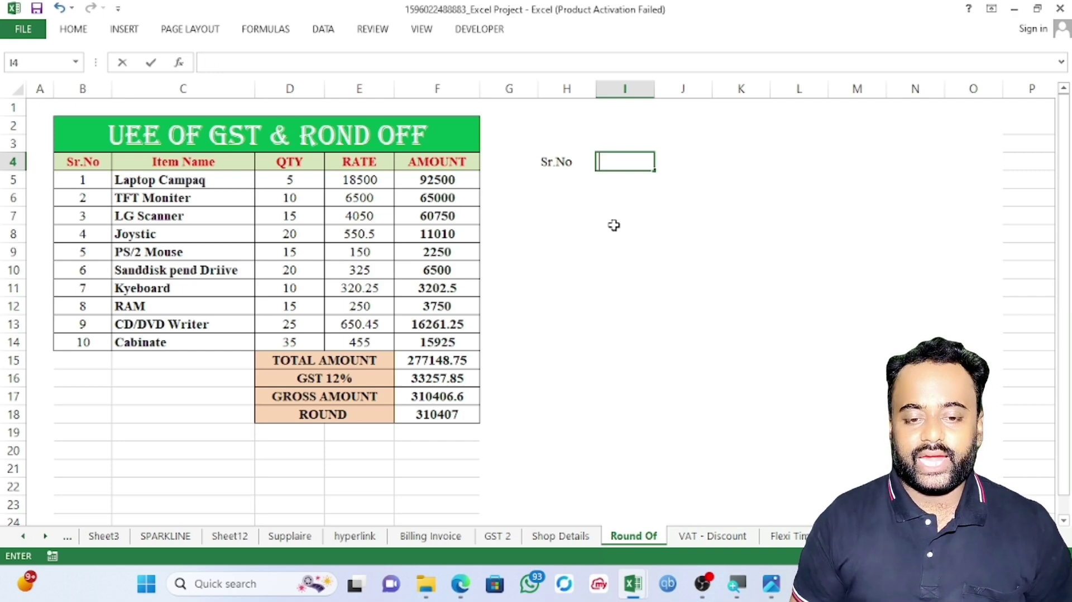
text(Item Name)
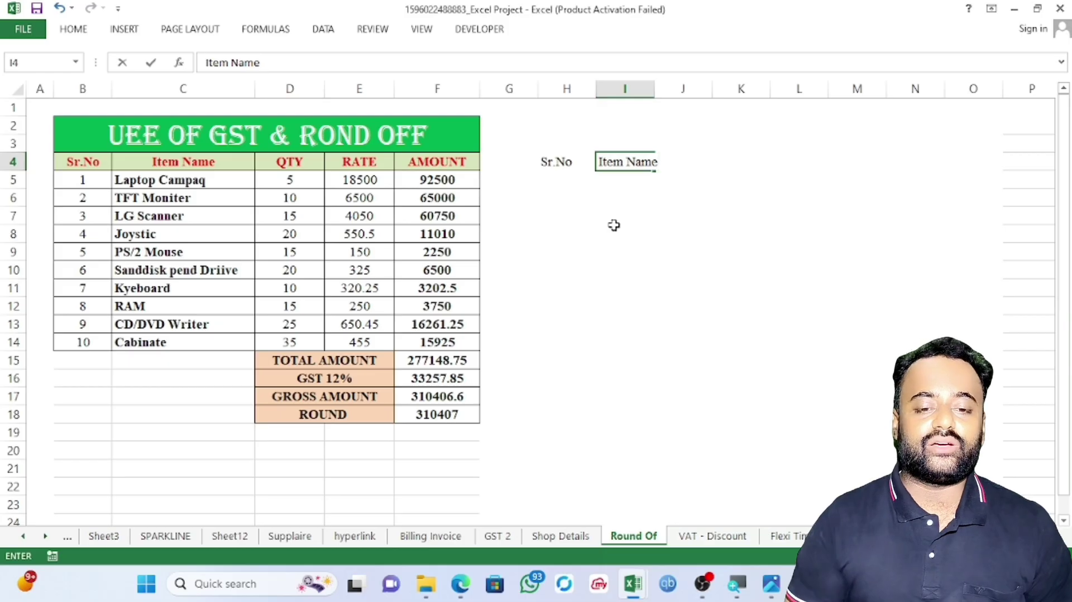
click(614, 224)
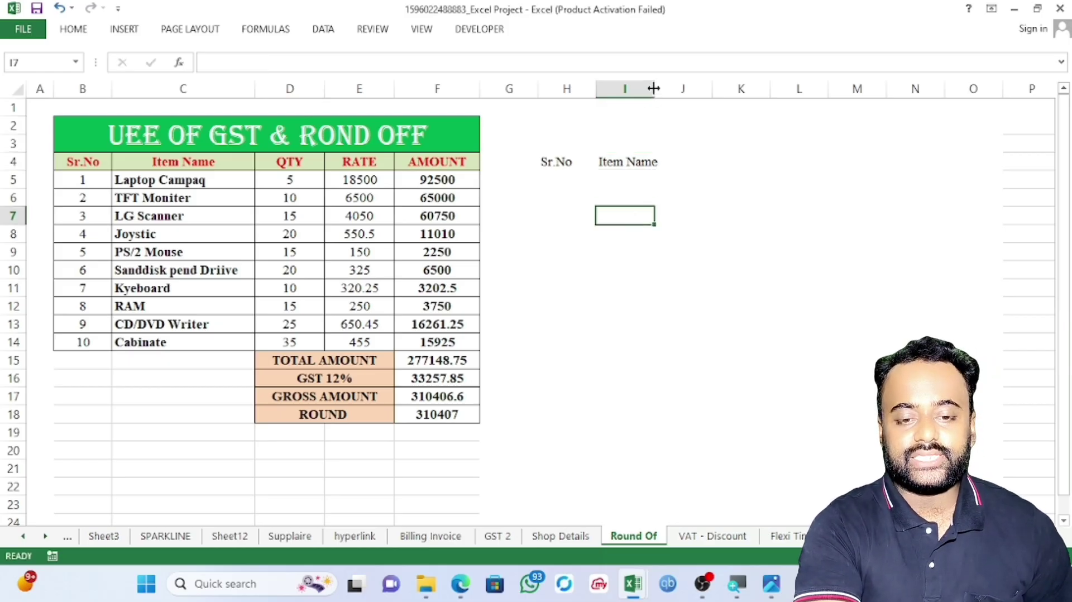
drag(653, 88, 700, 100)
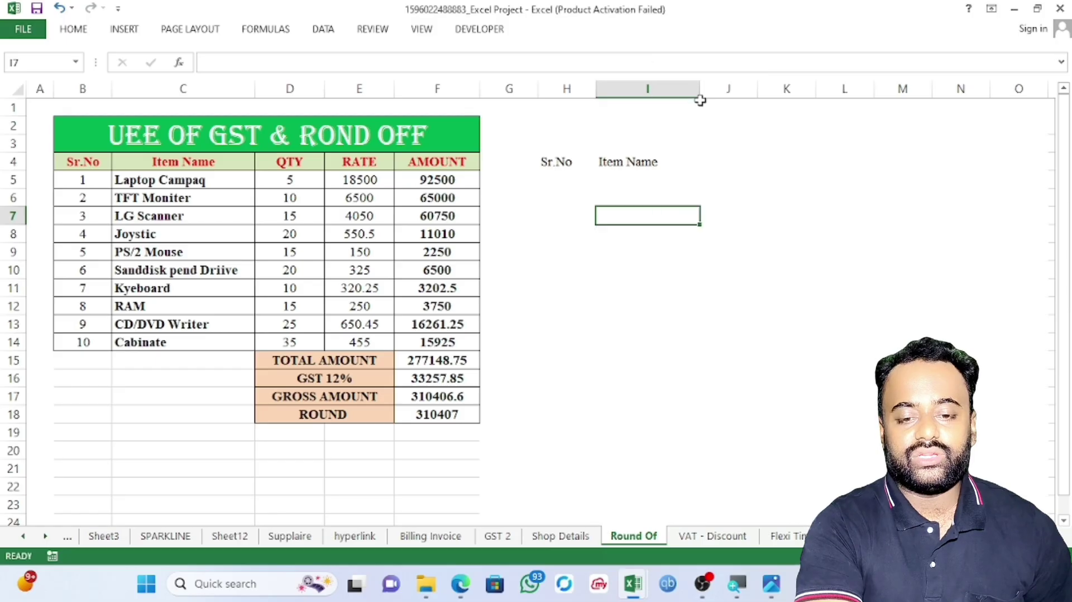
Step: Enter the headings QTY, RATE and AMOUNT in cells J4, K4 and L4
click(707, 159)
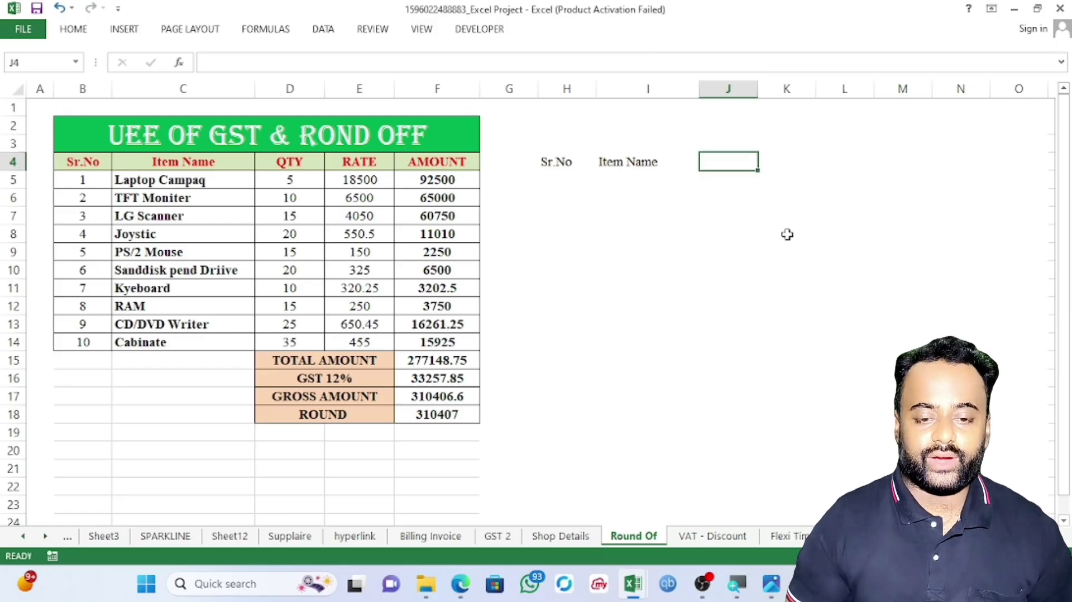
text(QTY)
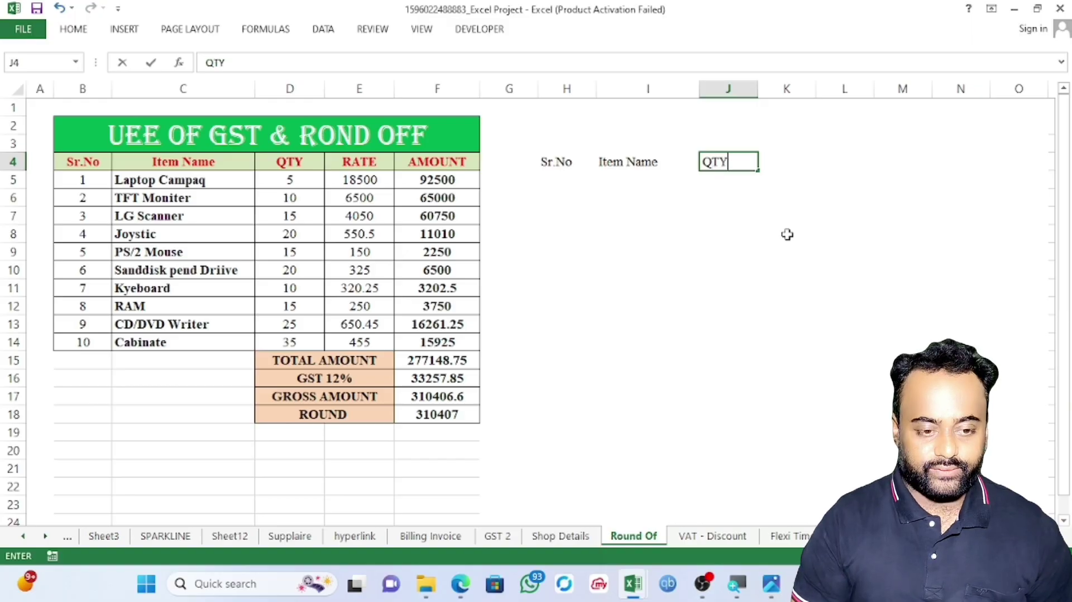
key(Tab)
text(RA)
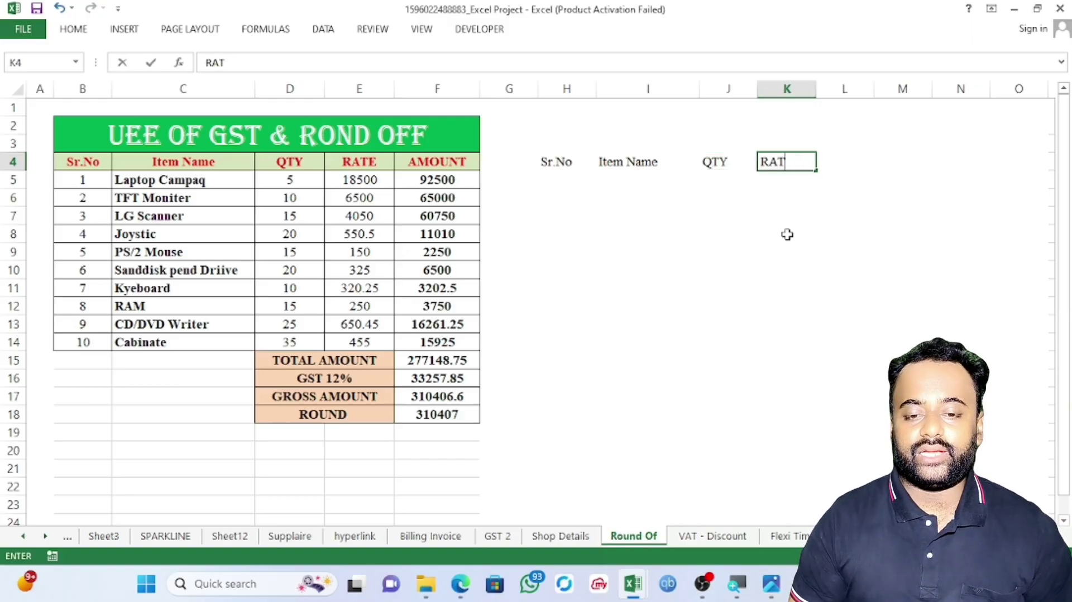
text(TE)
key(Tab)
text(AMOUN)
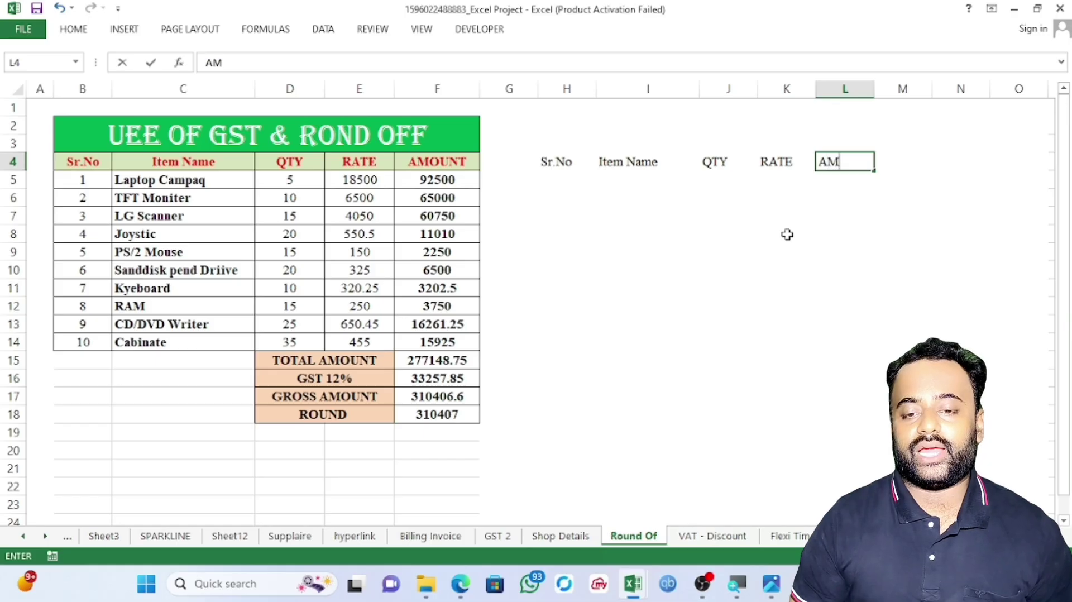
key(Return)
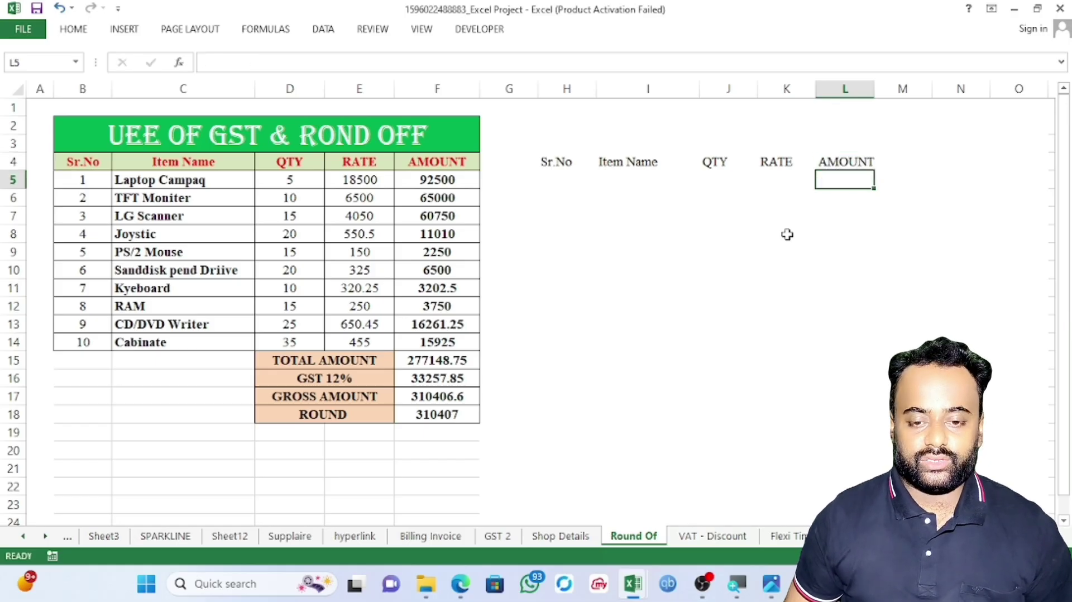
Step: Enter 1 and 2 under Sr.No in H5 and H6, and fill the series down to 10 in H14
key(Left)
key(Left)
key(Left)
key(Left)
key(Left)
key(Right)
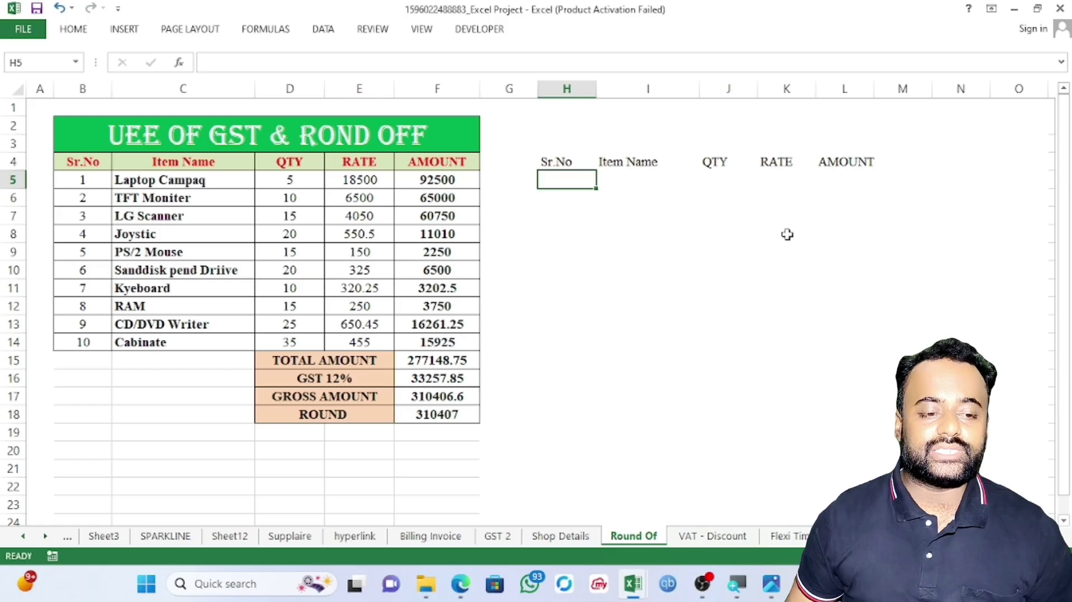
text(1)
key(Return)
text(2)
key(Return)
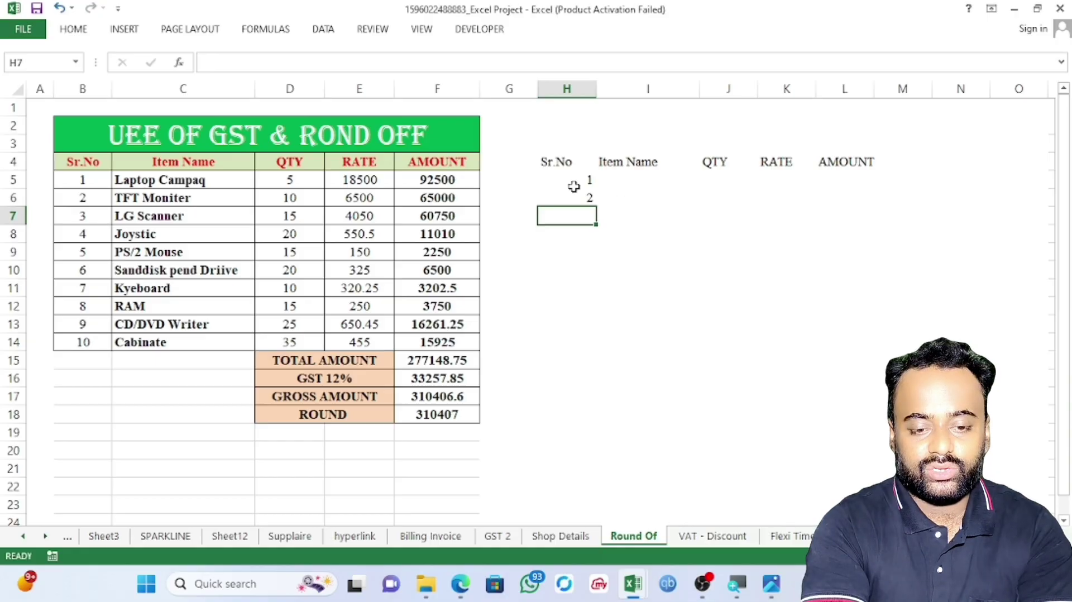
drag(572, 181, 575, 210)
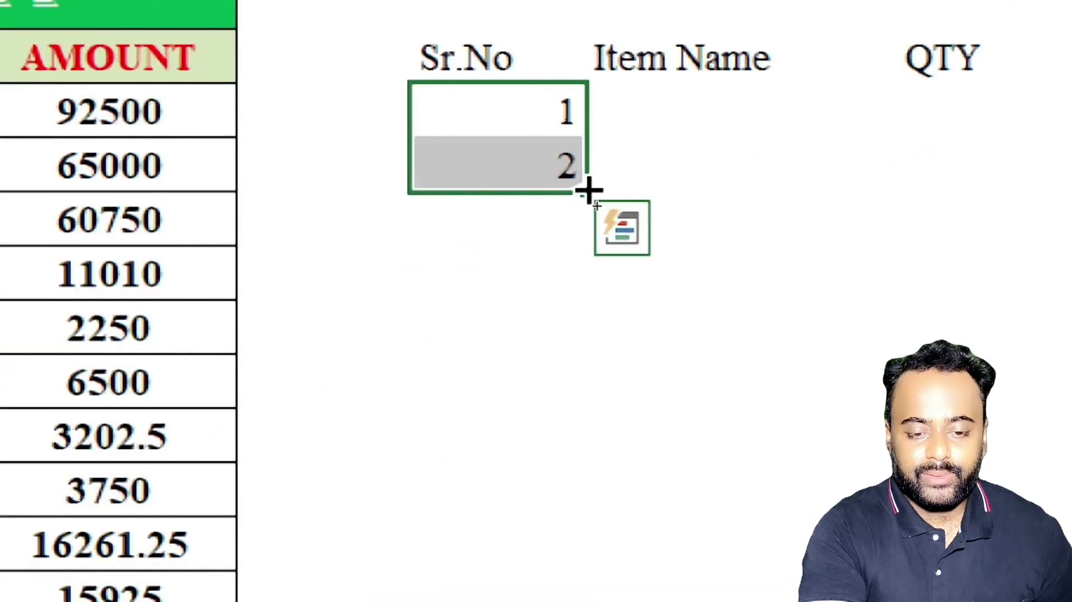
drag(586, 189, 578, 569)
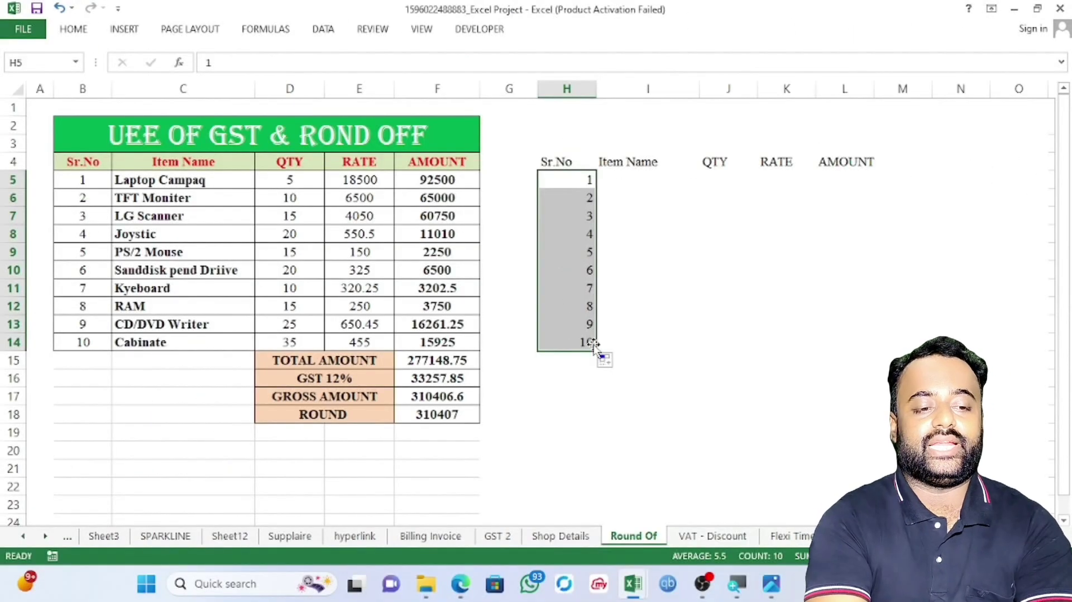
Step: Copy the item names, quantities and rates from C5:E14 of the original table and paste them starting at cell I5
click(626, 191)
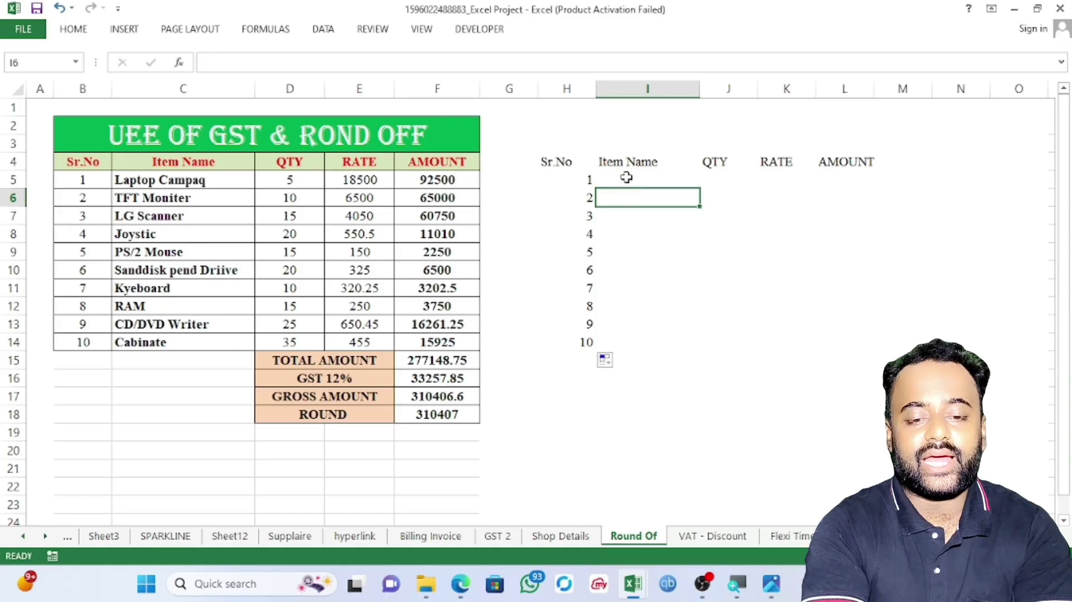
click(624, 176)
drag(191, 184, 347, 338)
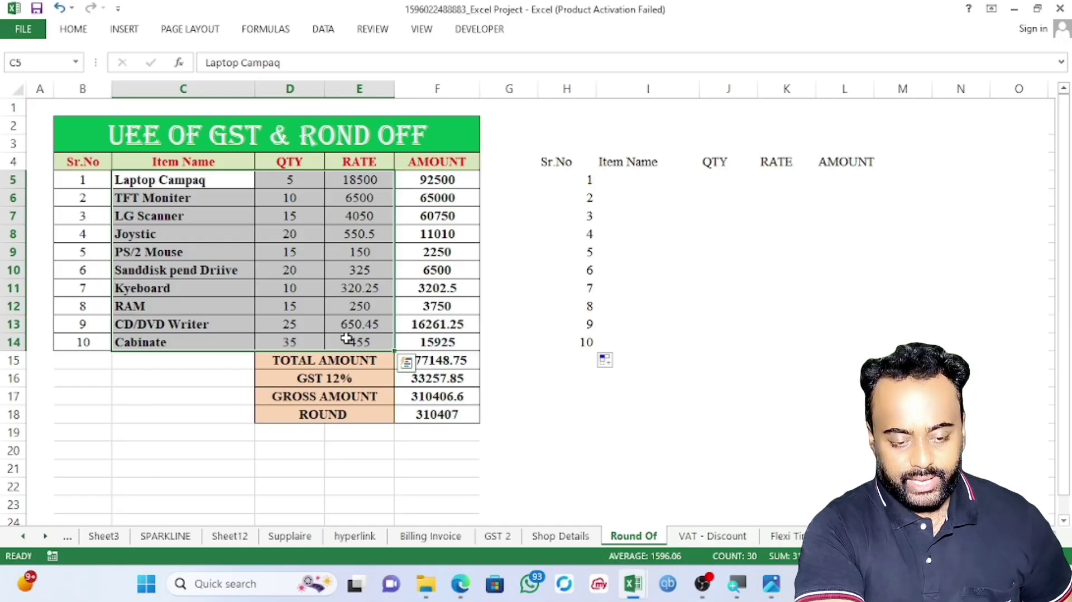
key(ctrl+c)
click(640, 178)
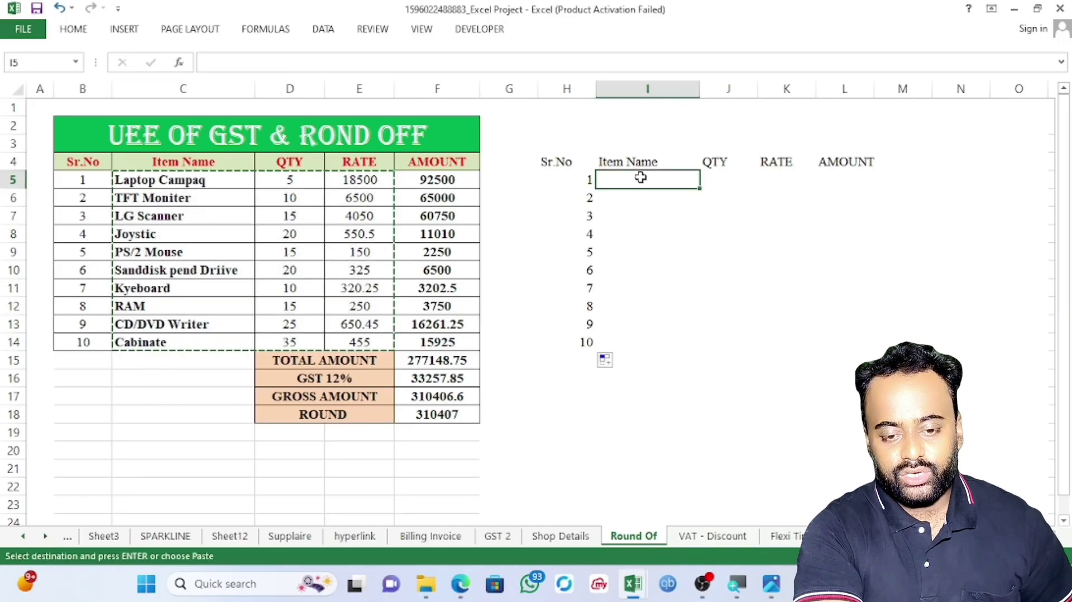
key(Return)
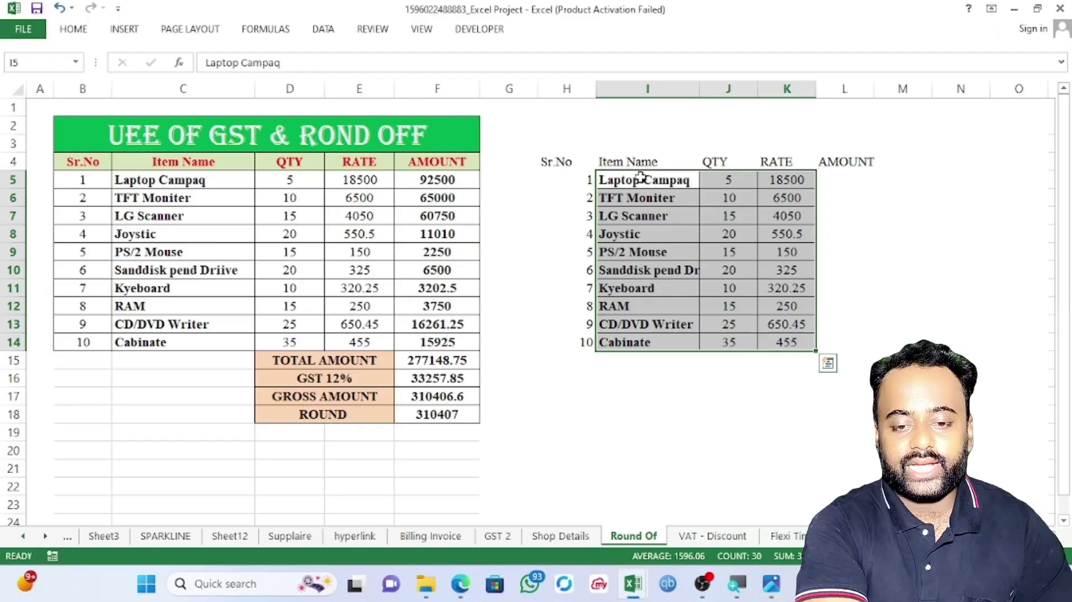
Step: Apply All Borders to the new table range H4:L14
click(882, 254)
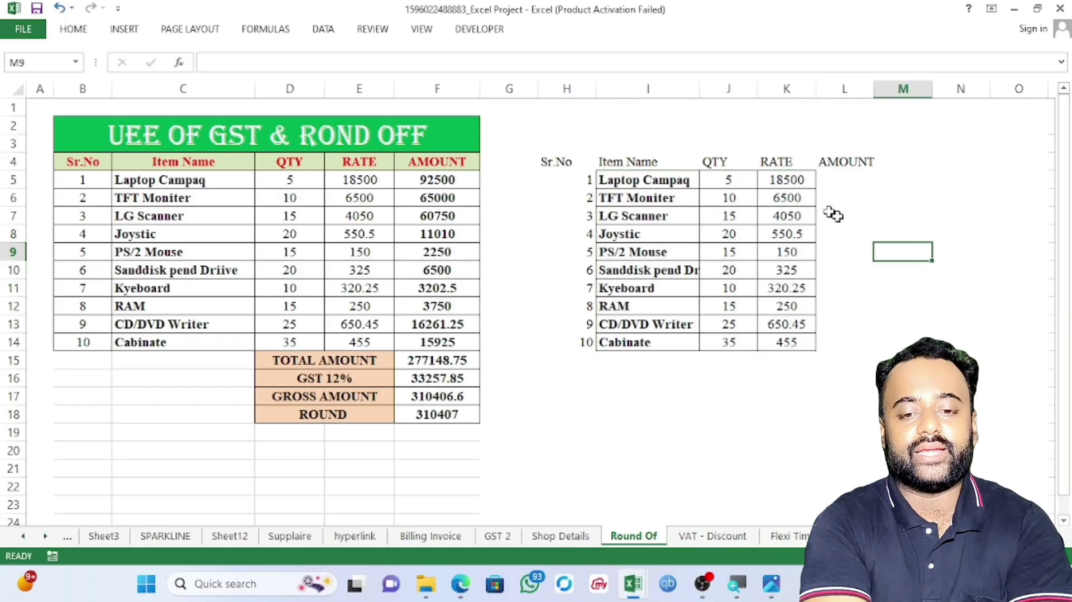
drag(545, 161, 837, 339)
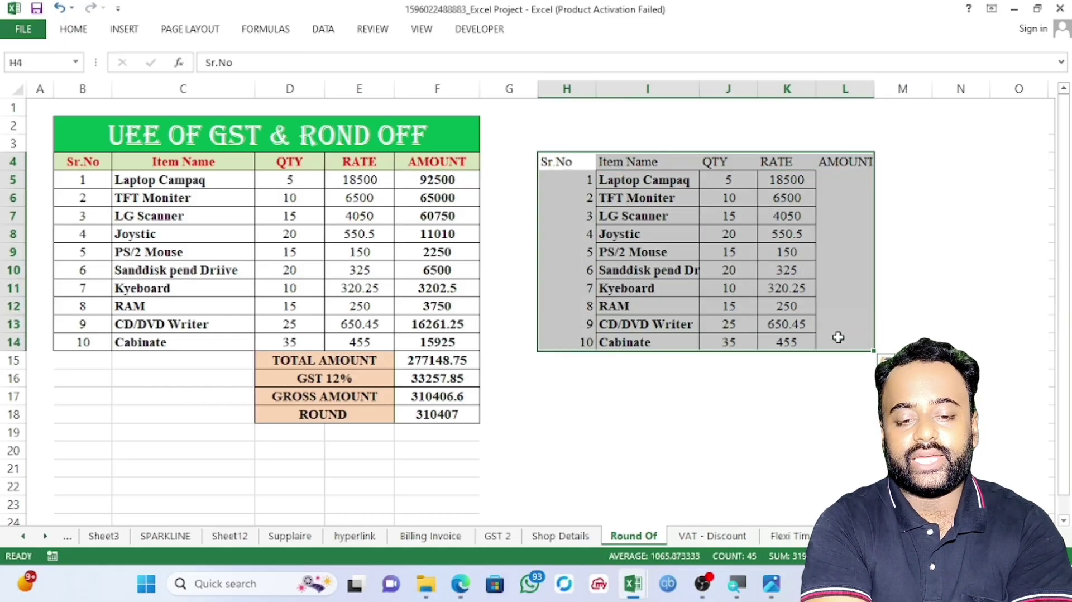
click(84, 31)
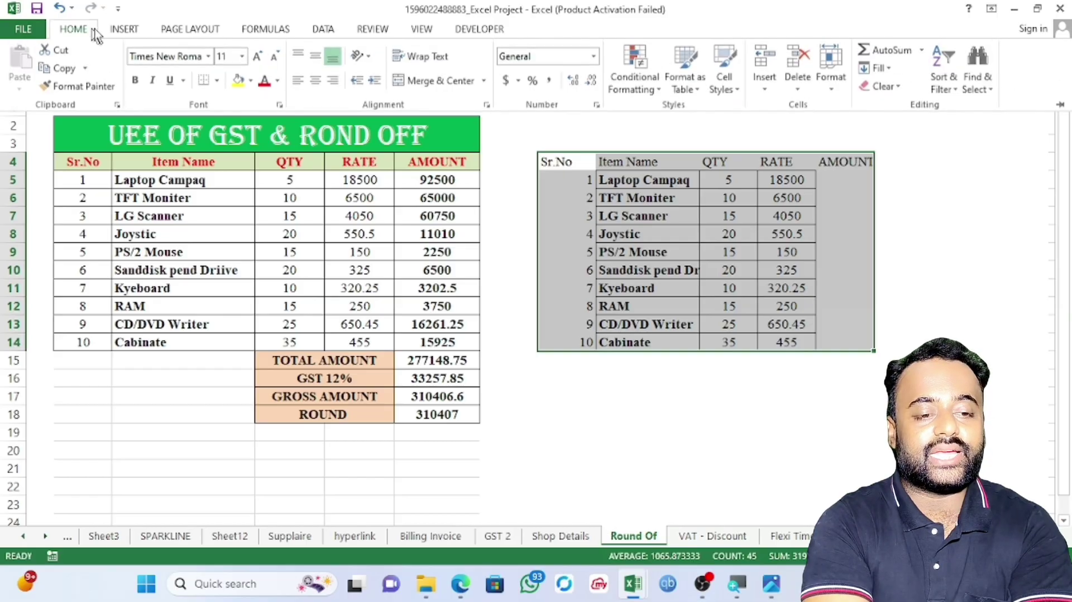
click(217, 80)
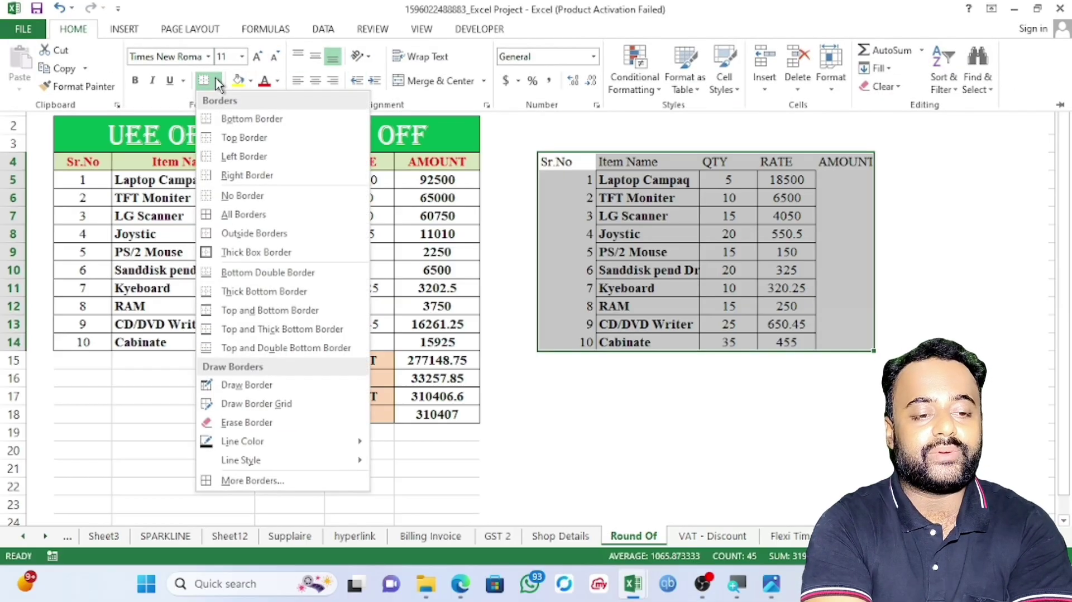
click(274, 216)
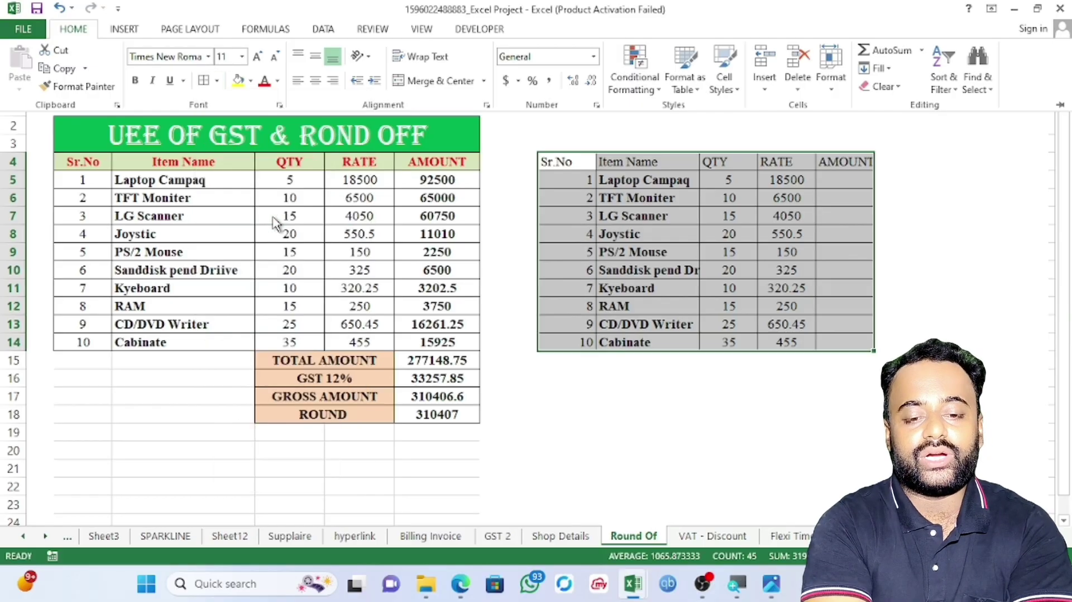
click(844, 262)
Step: Merge cells J15:K18 with Merge Across, giving one merged cell per row for the four total labels
click(779, 363)
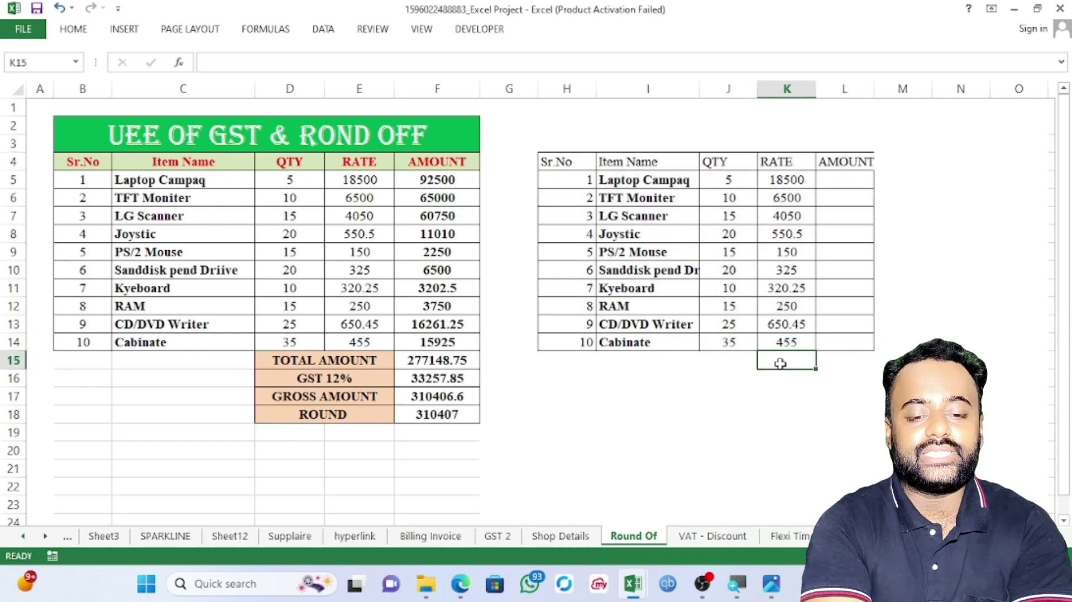
click(360, 362)
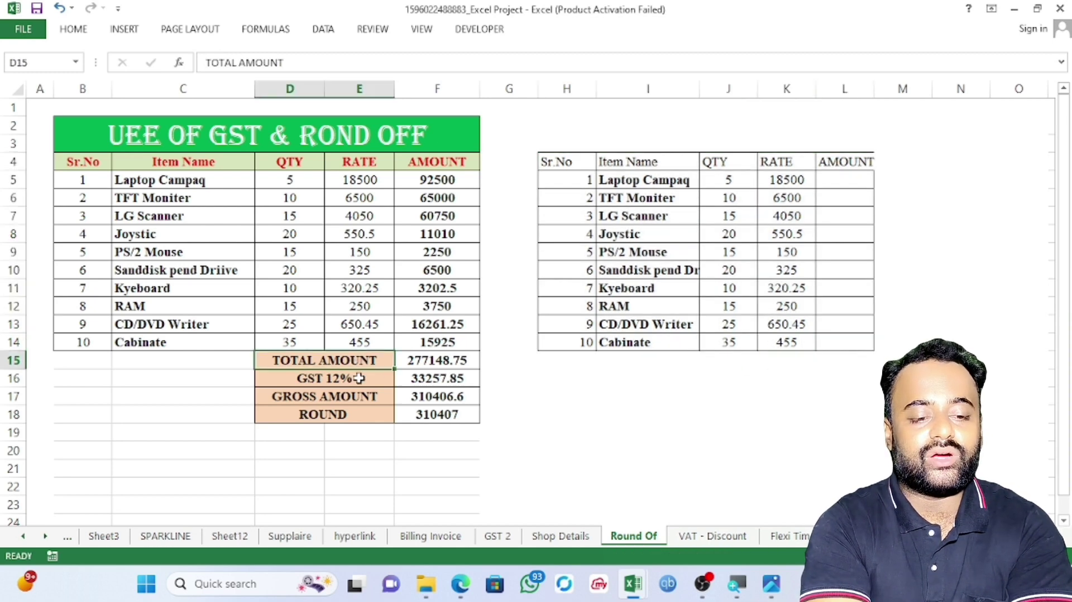
click(358, 377)
drag(740, 359, 790, 416)
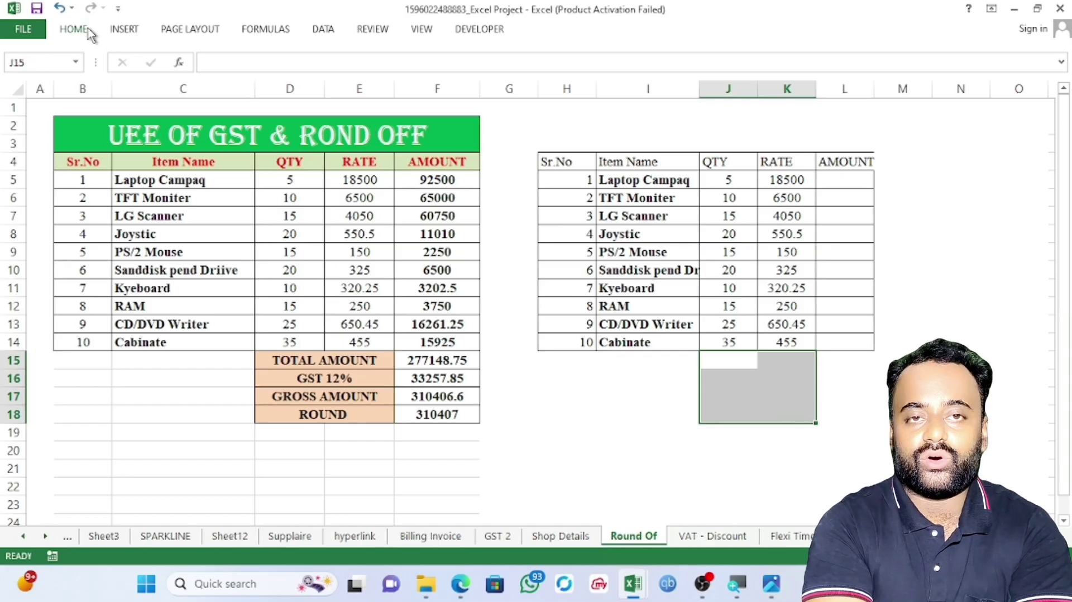
click(73, 29)
double_click(74, 29)
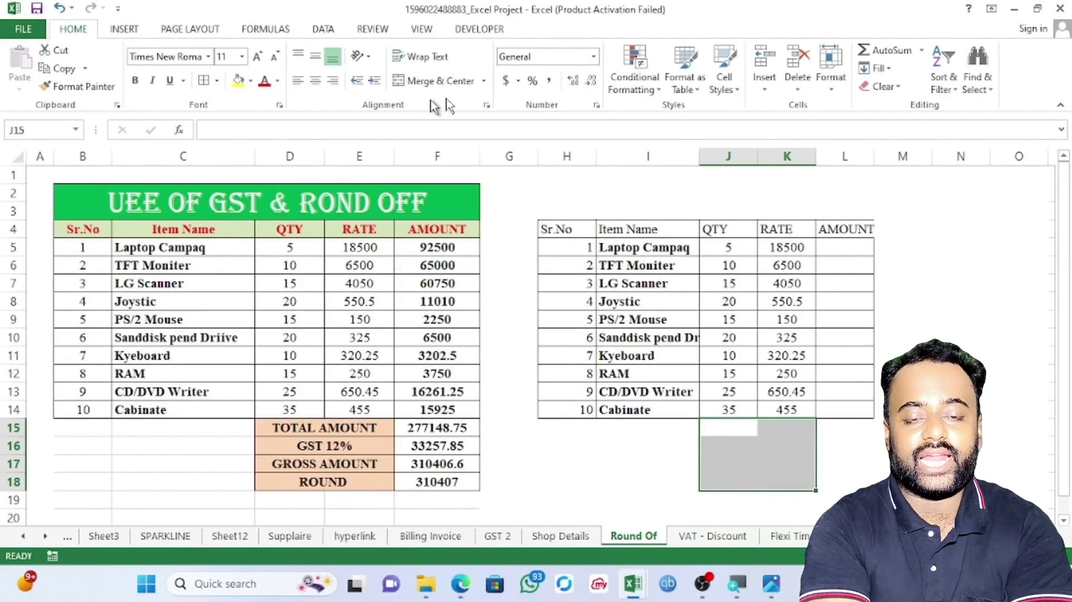
click(484, 82)
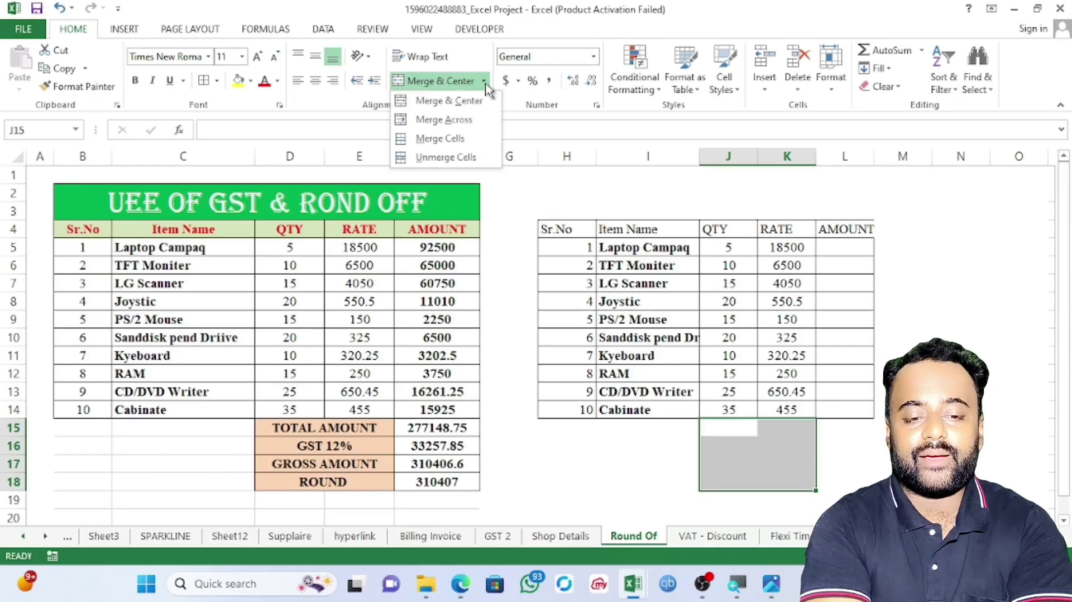
click(459, 122)
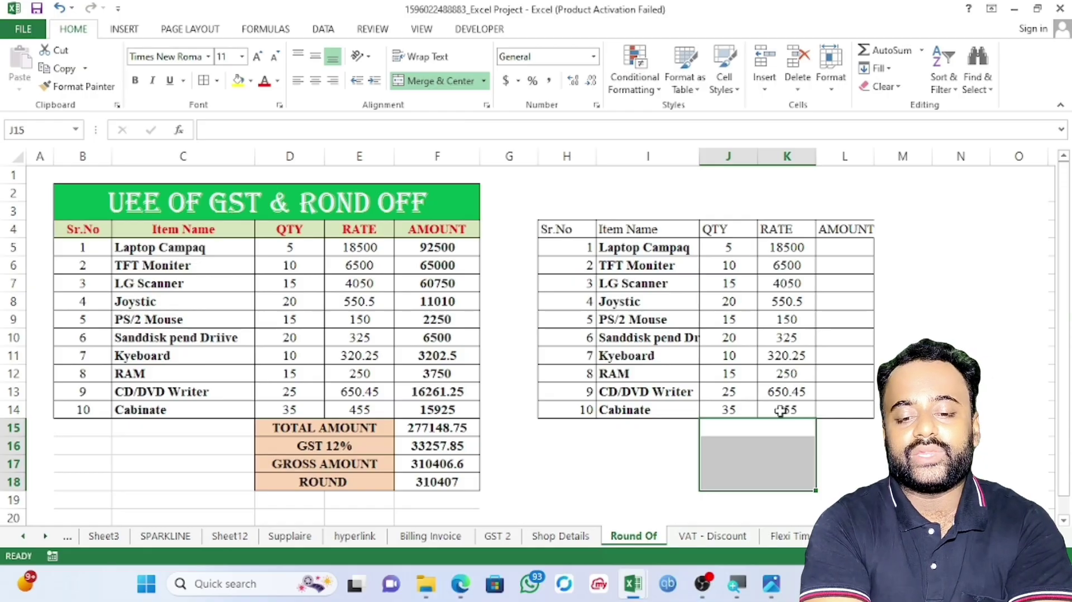
click(779, 428)
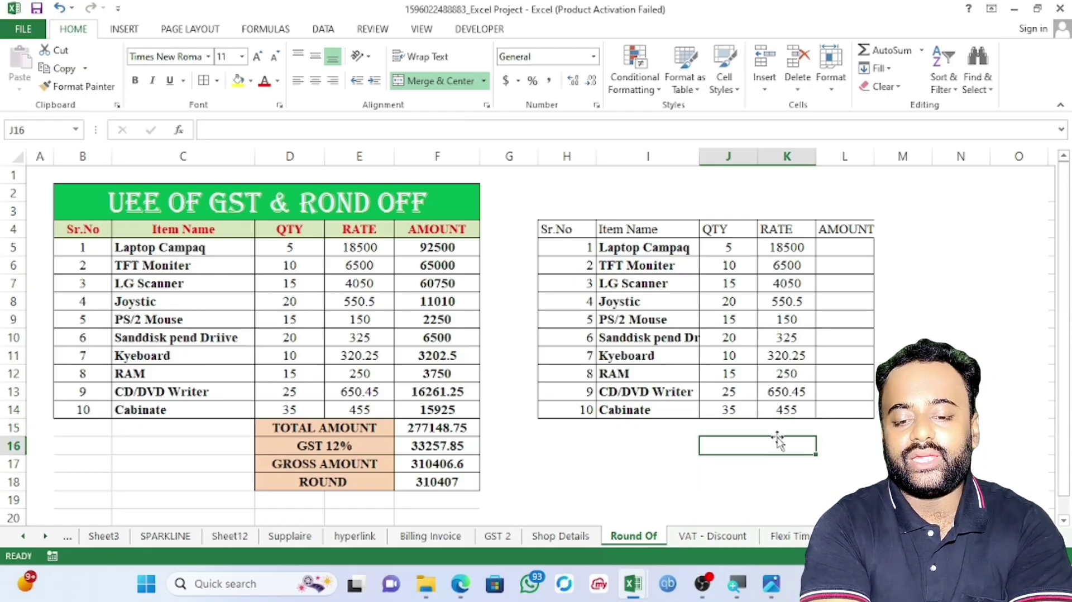
Step: Apply all borders to the merged label cells in J15:K18 and to the amount cells L15:L18
drag(777, 433, 776, 481)
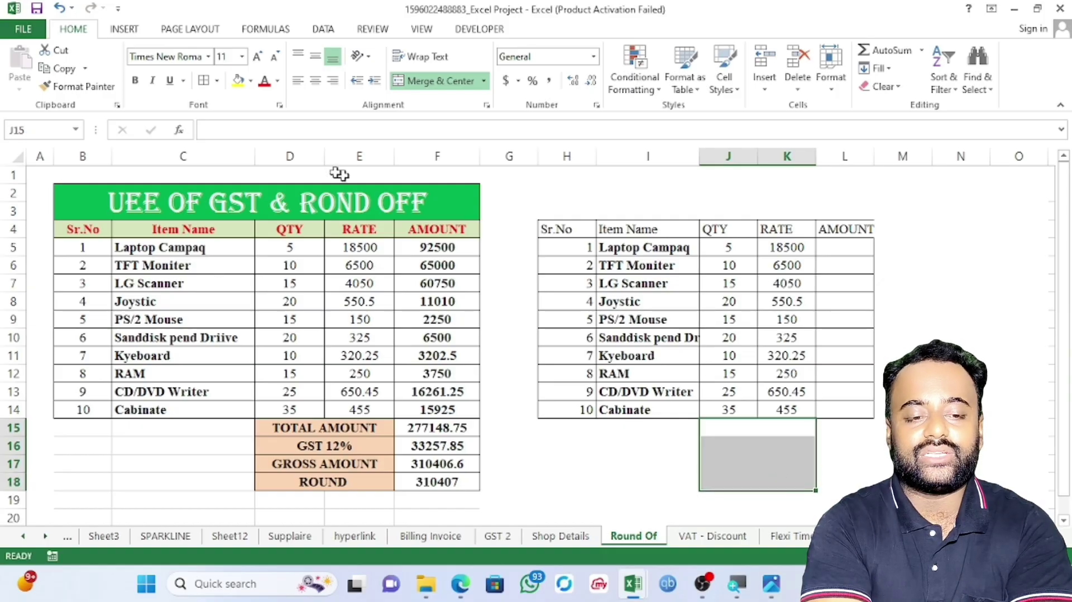
click(204, 81)
drag(834, 426, 844, 473)
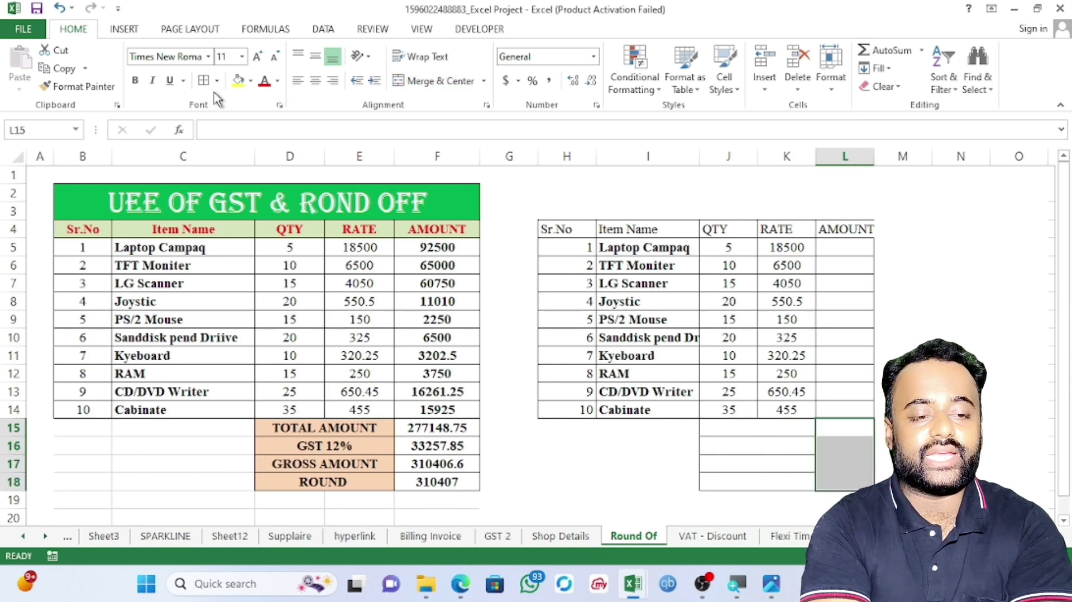
click(202, 81)
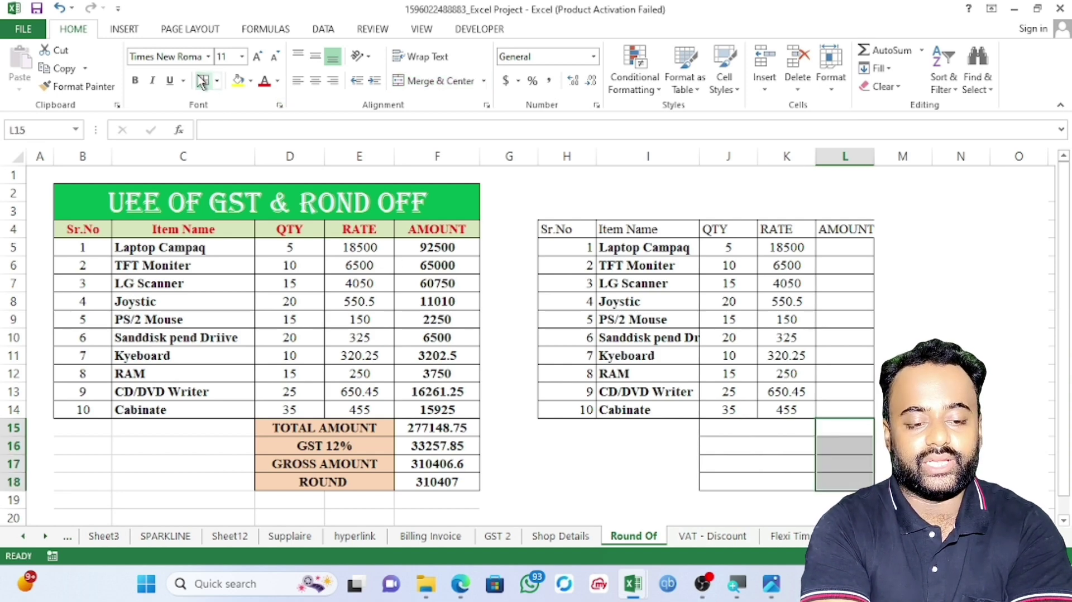
Step: Enter the label TOTAL AMONT in the first merged total row, cell J15
click(784, 433)
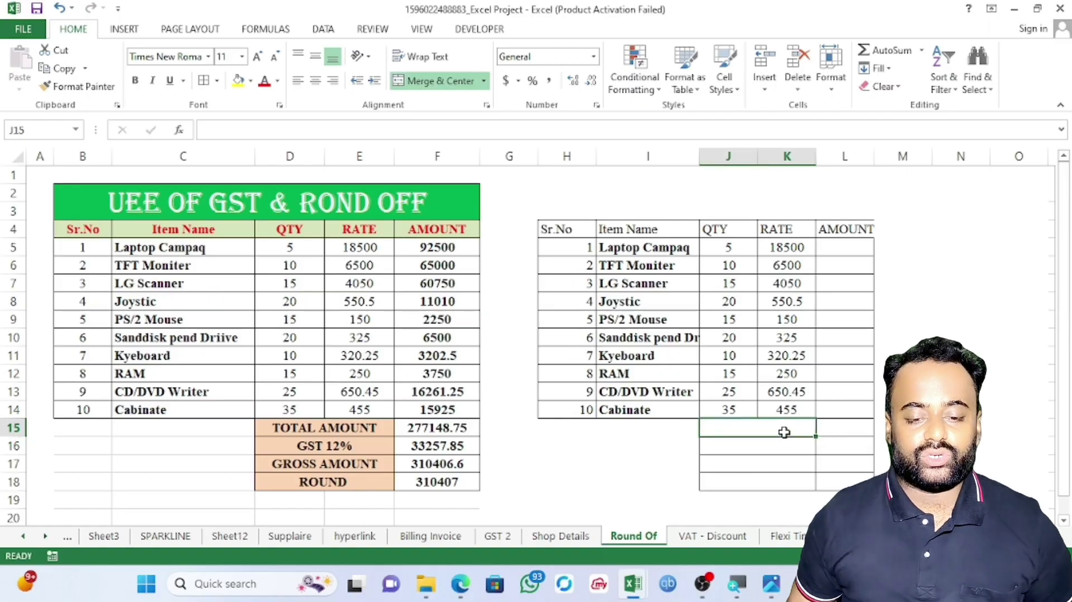
text(Ttoal)
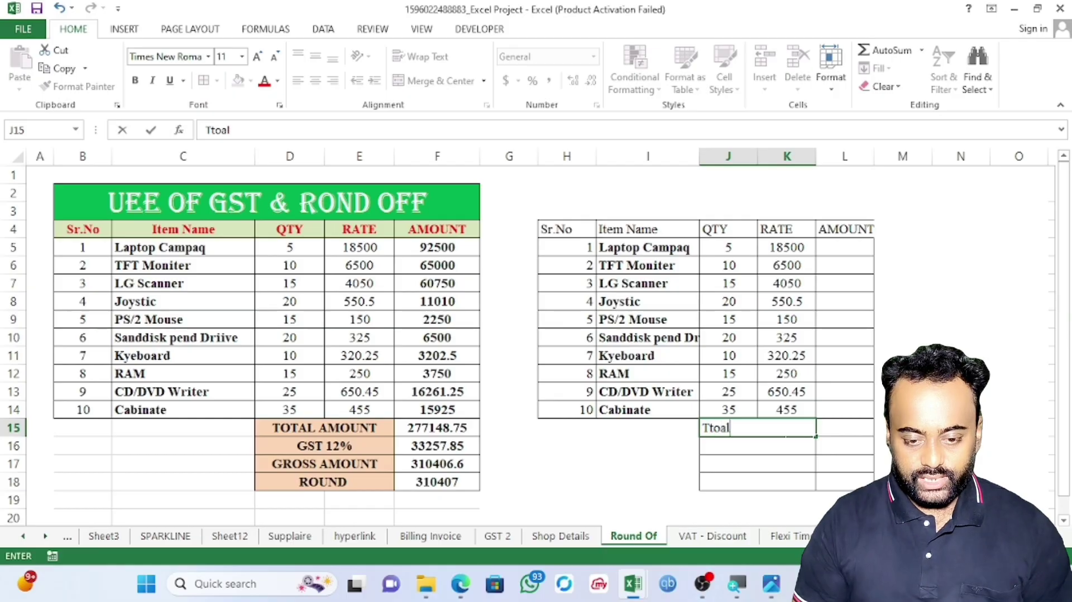
key(BackSpace)
key(BackSpace)
key(BackSpace)
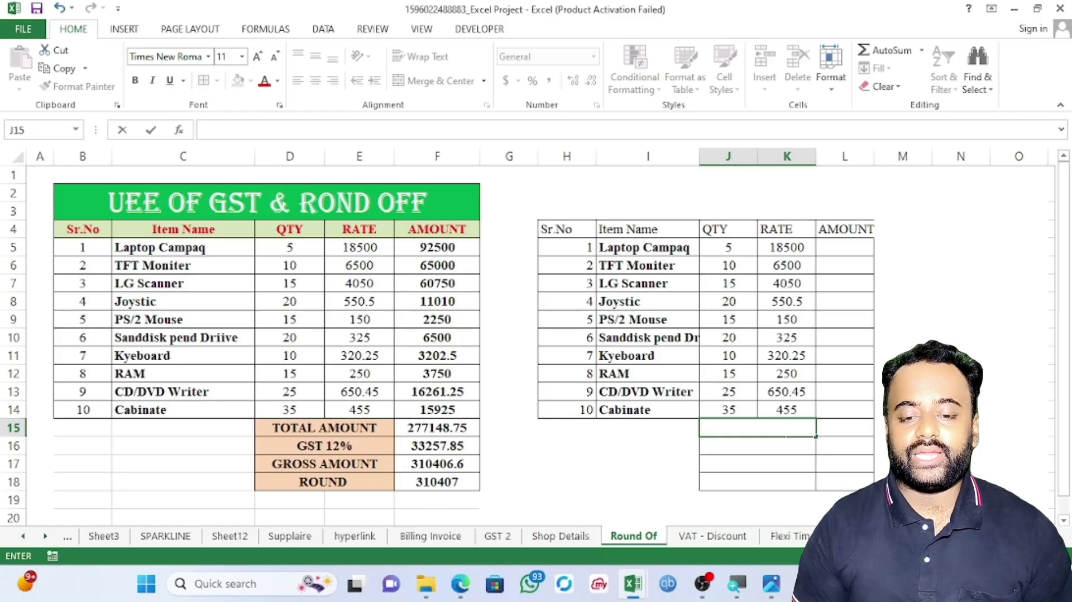
text(ITAL)
key(BackSpace)
key(BackSpace)
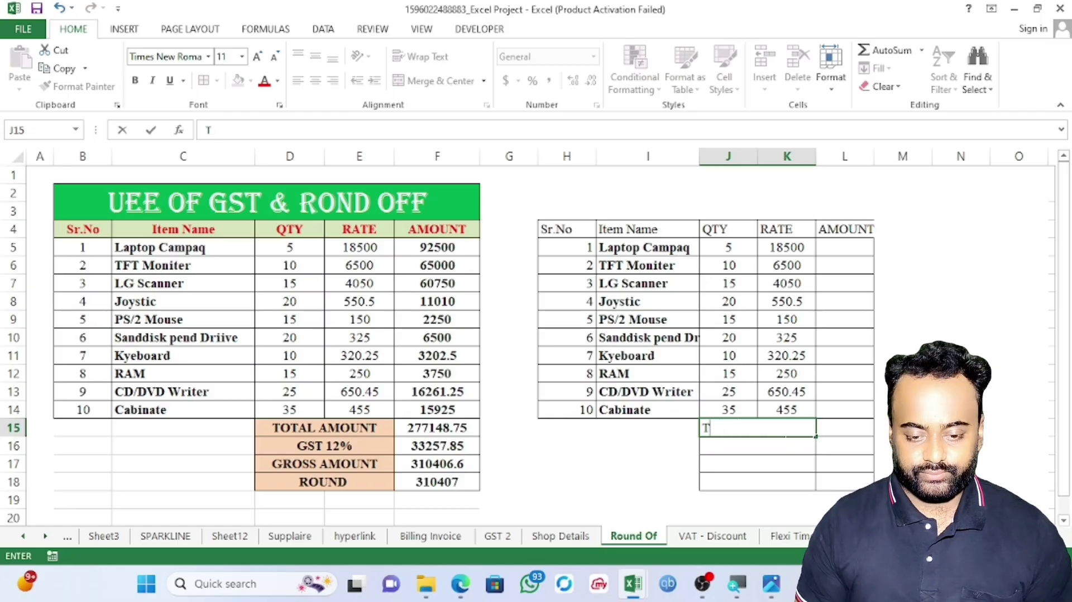
text(OTAL AM)
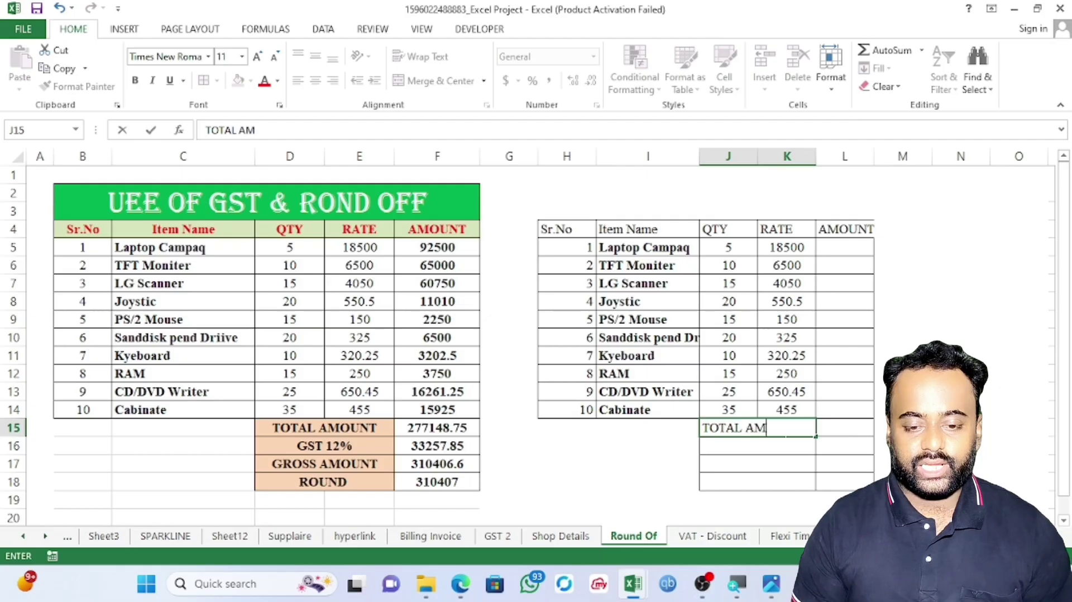
text(ONT)
key(Return)
Step: Enter the label GST 12% in the merged cell J16
text(\)
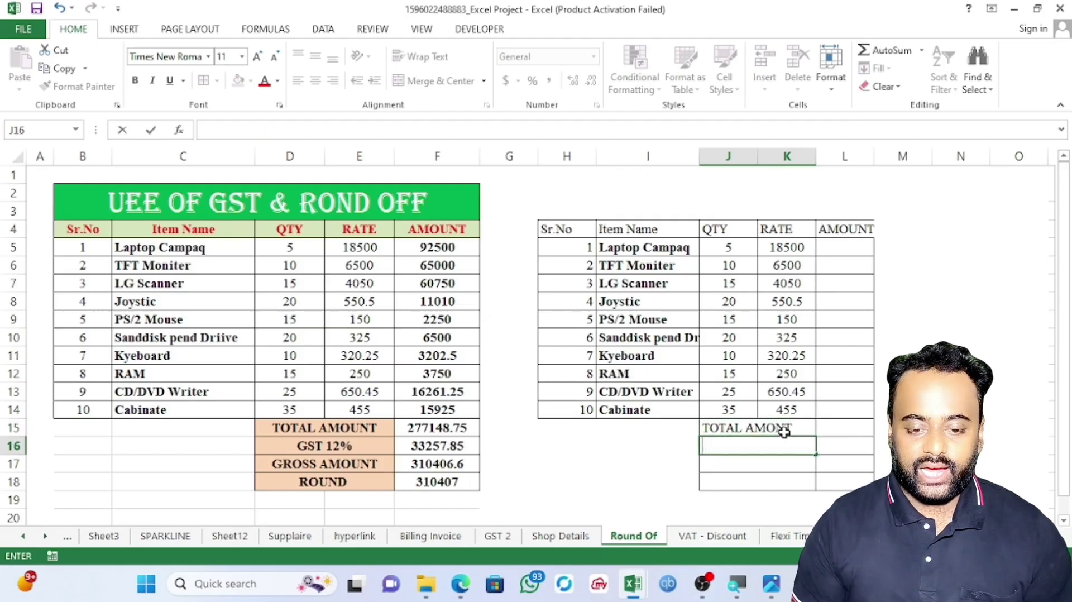
text(GST 12&)
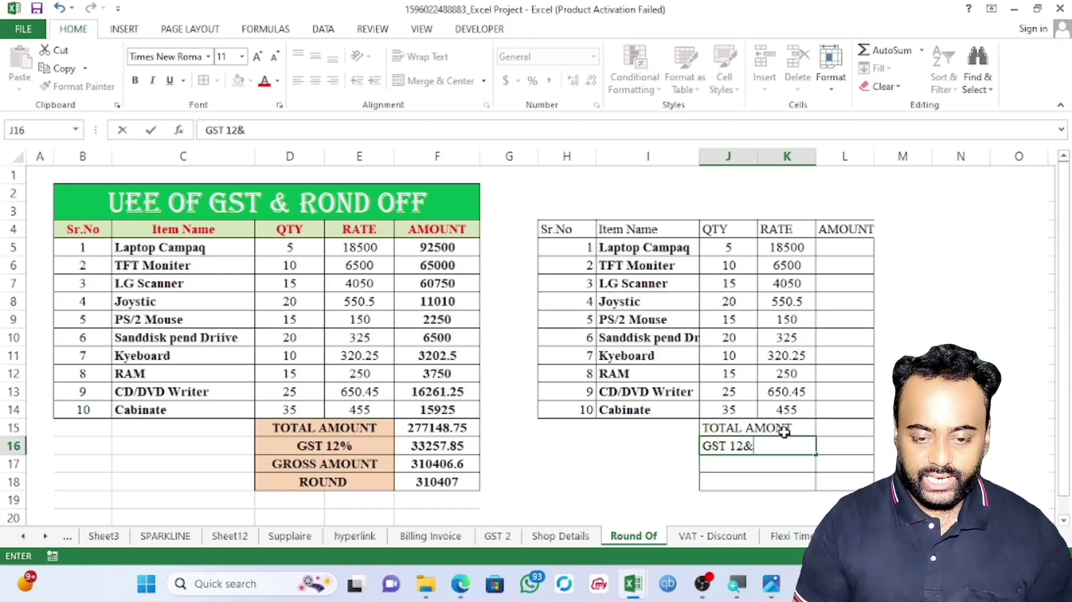
key(Return)
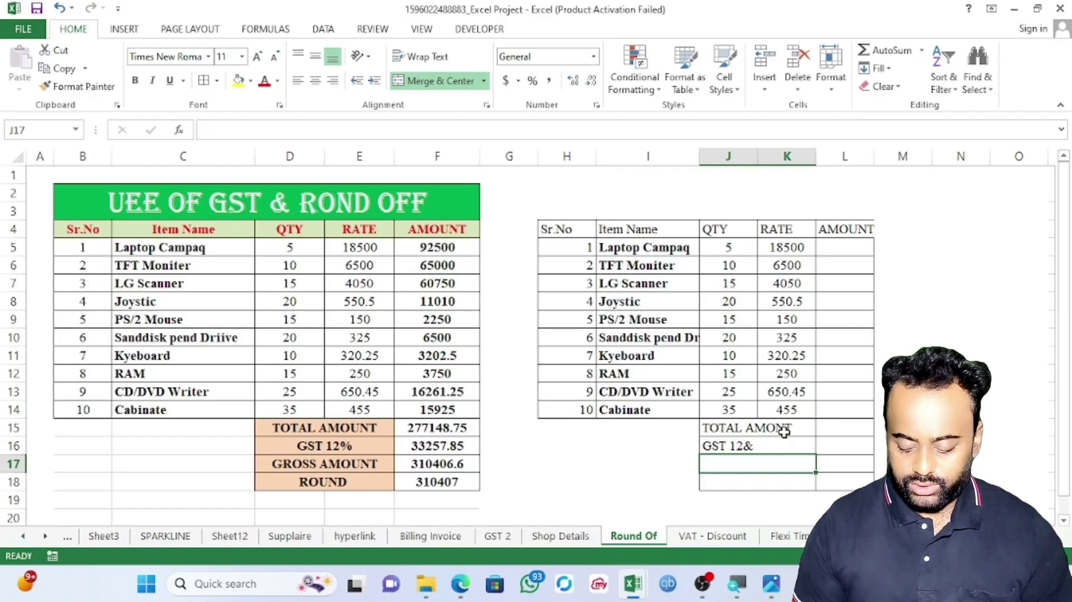
key(Up)
key(F2)
key(BackSpace)
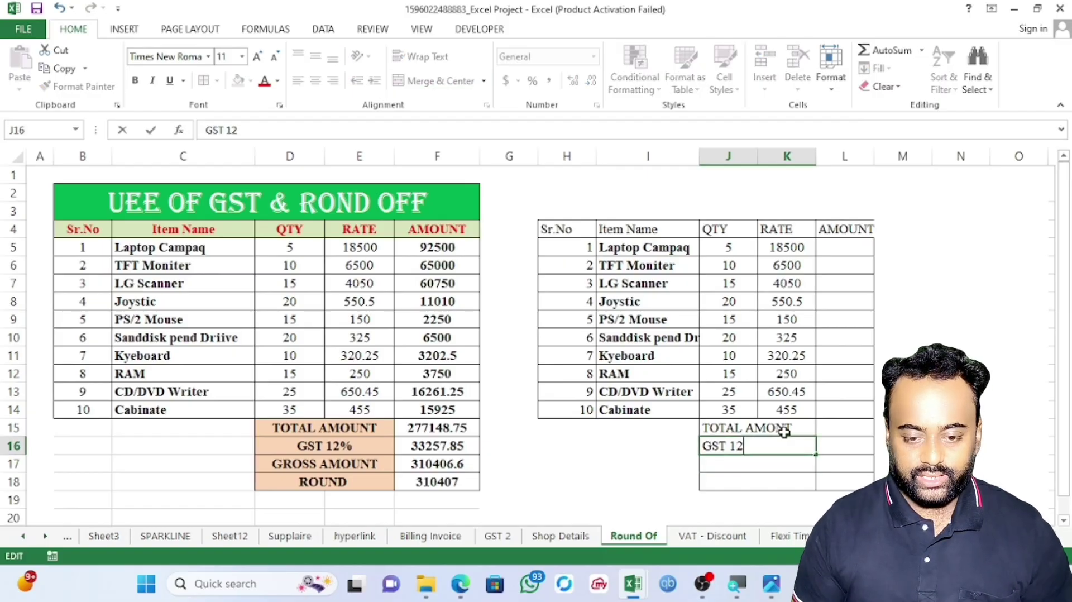
key(Return)
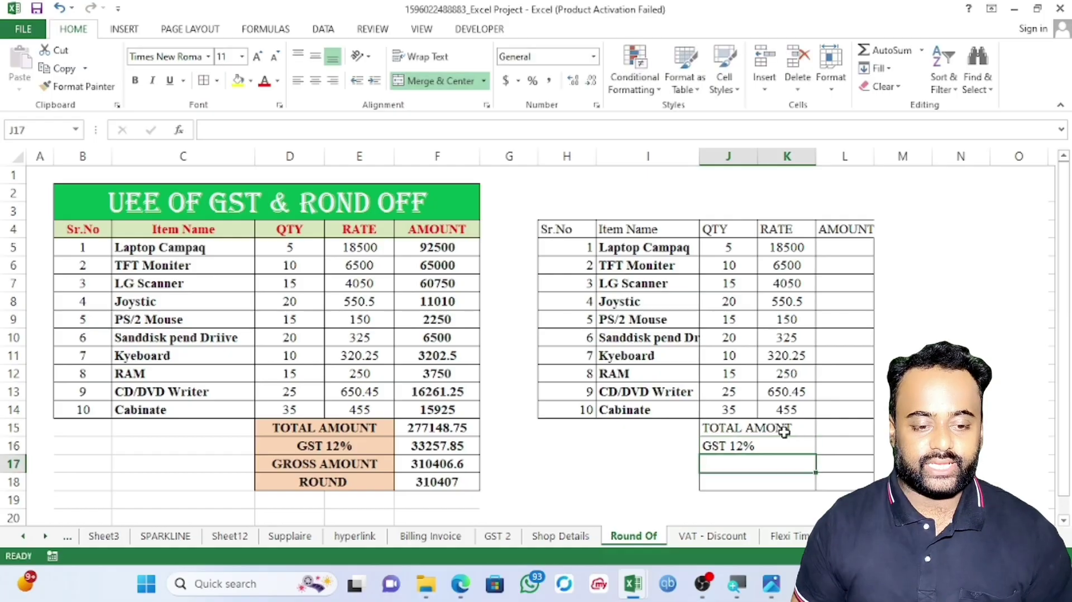
Step: Enter GROSS AMOUNT in J17 and ROND in J18 as the last two total labels
text(GF)
text(RO)
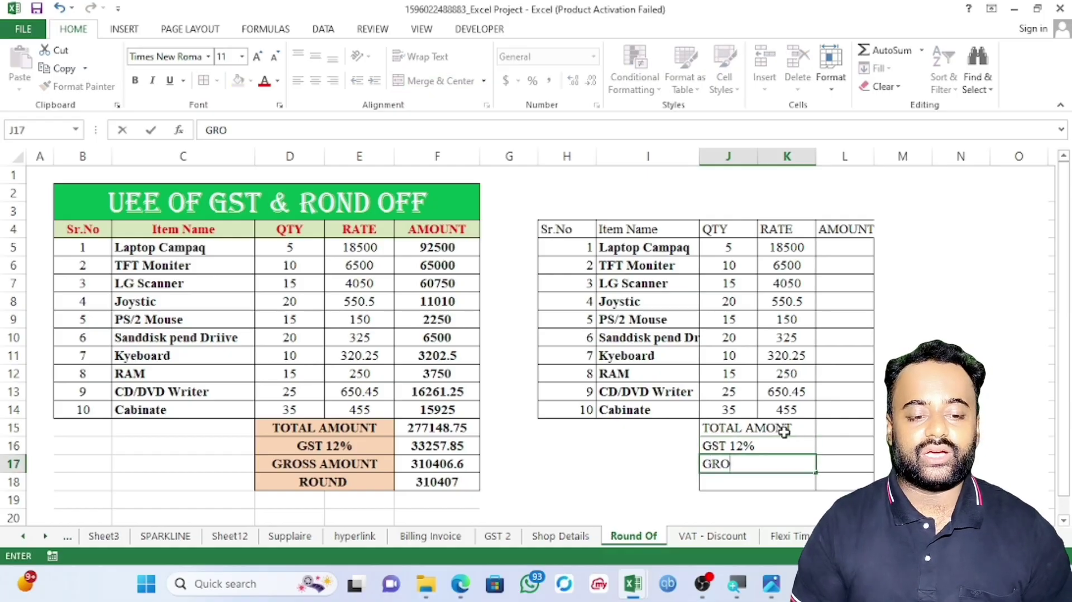
text(SS AMOUNT)
key(Return)
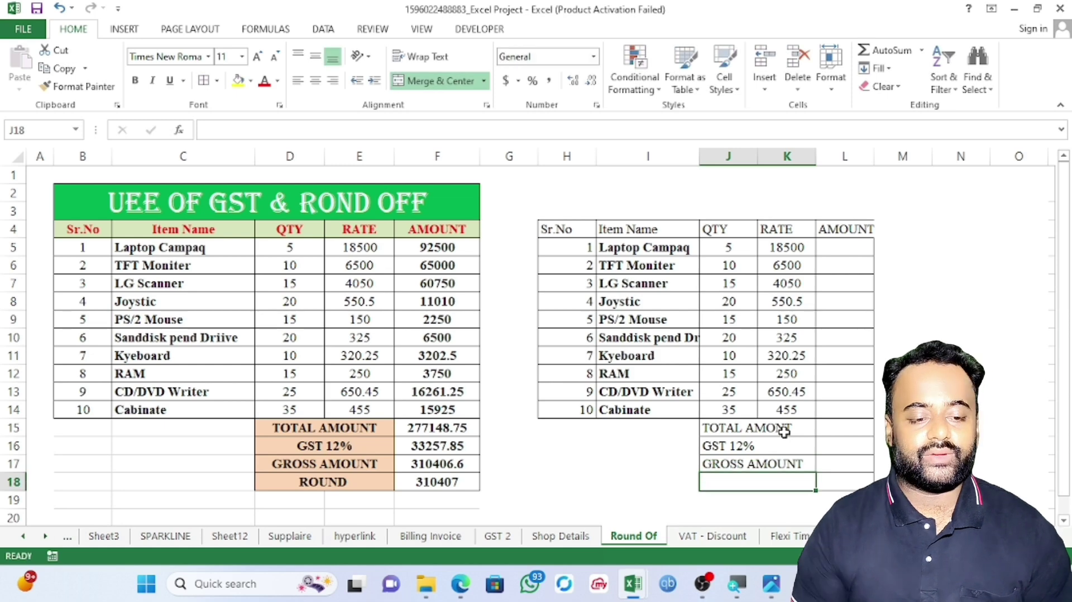
text(ROND)
key(Return)
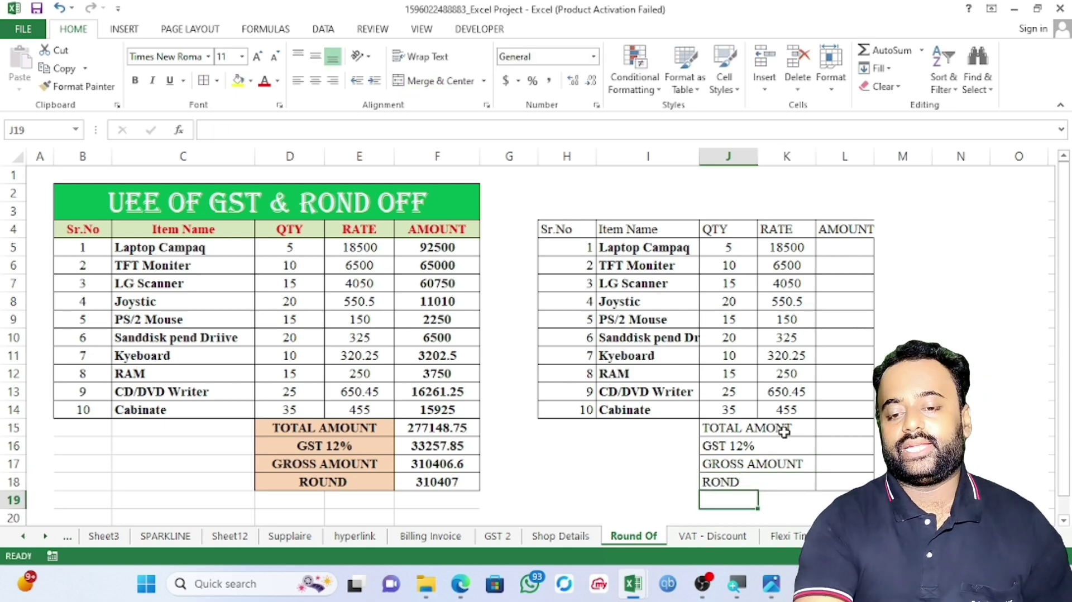
Step: Center the total labels in J15:K19 horizontally and widen column L so the AMOUNT heading fits with room to spare
drag(726, 429, 786, 499)
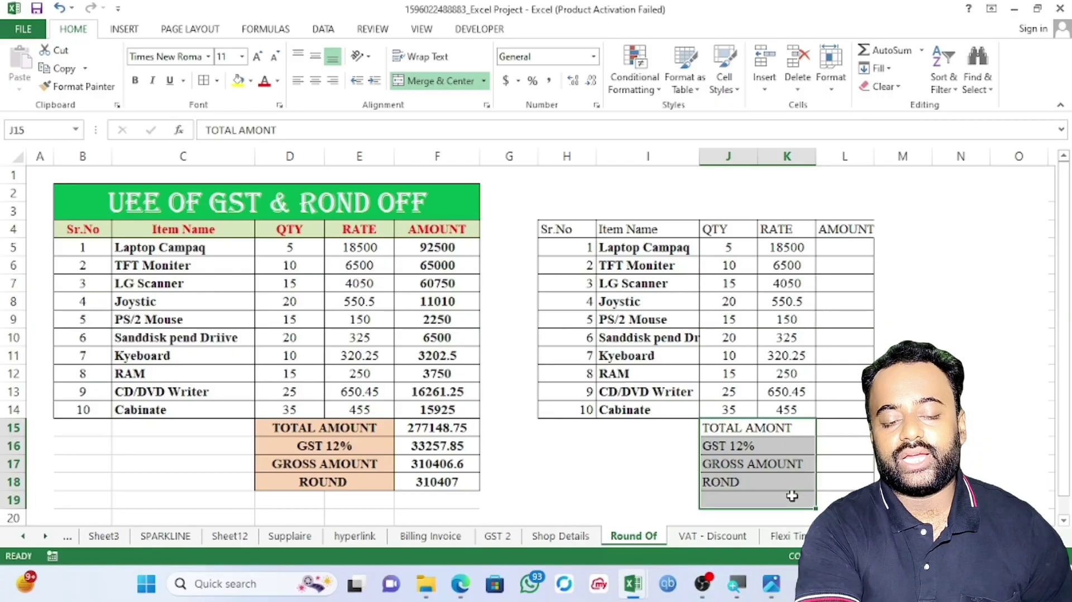
click(315, 81)
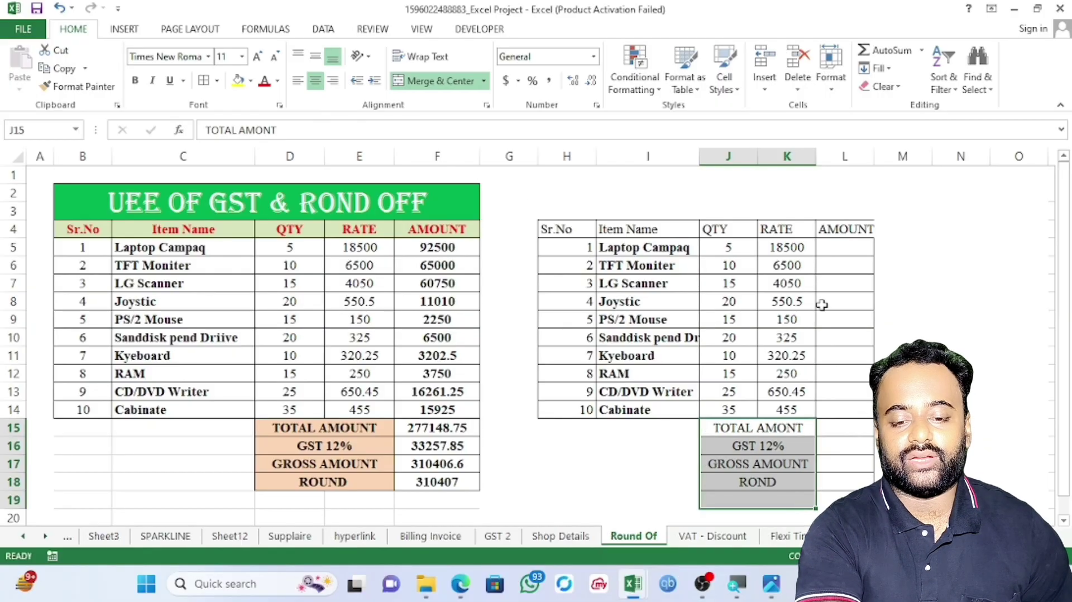
click(854, 246)
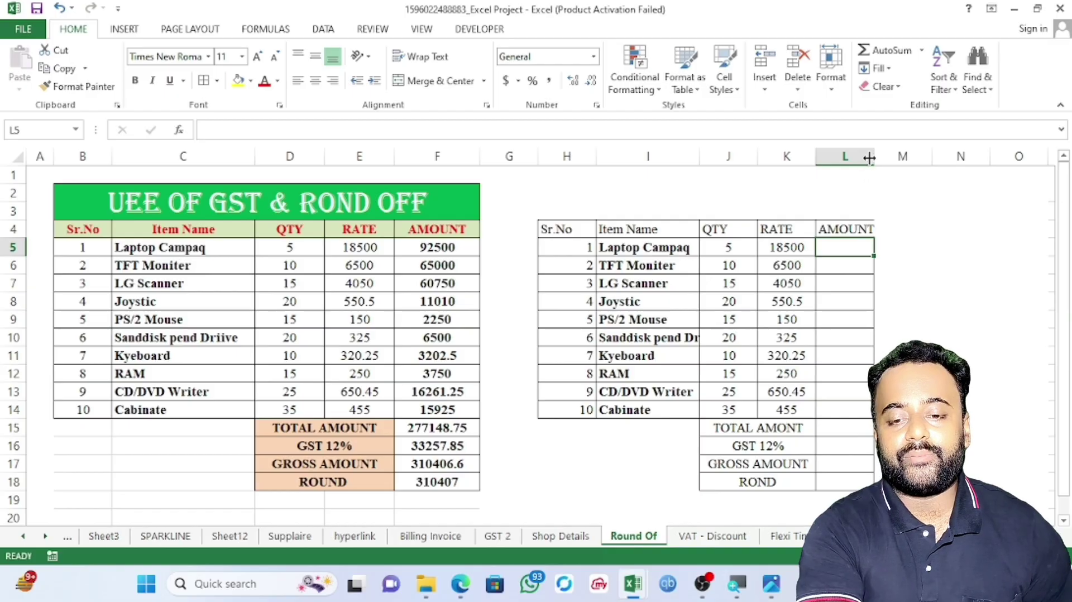
drag(868, 156, 890, 156)
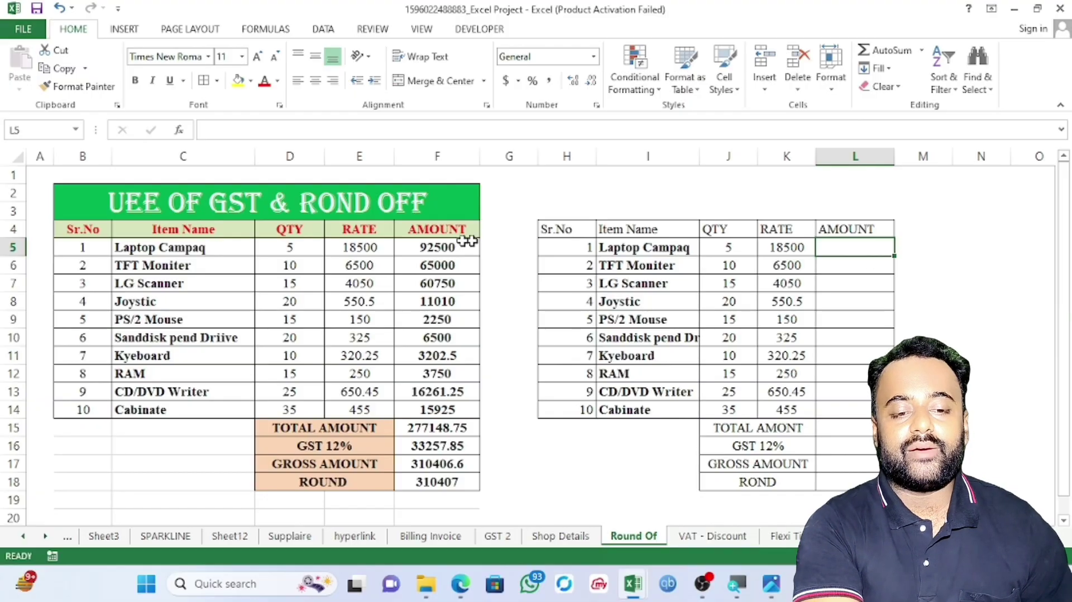
Step: Calculate the first item's amount in L5 with =J5*K5 and fill the formula down to L14
click(435, 243)
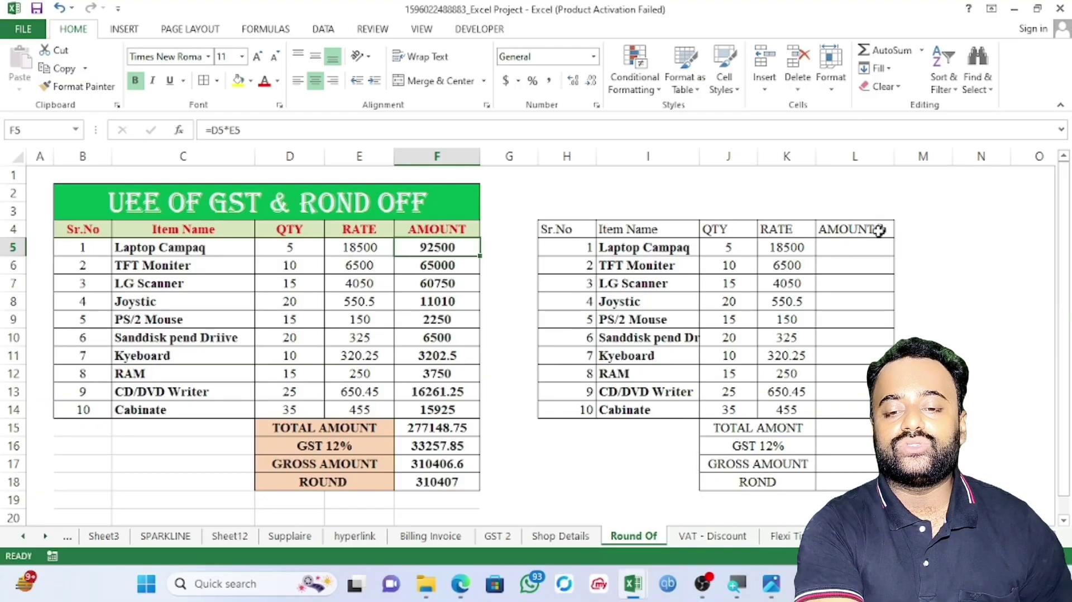
click(862, 251)
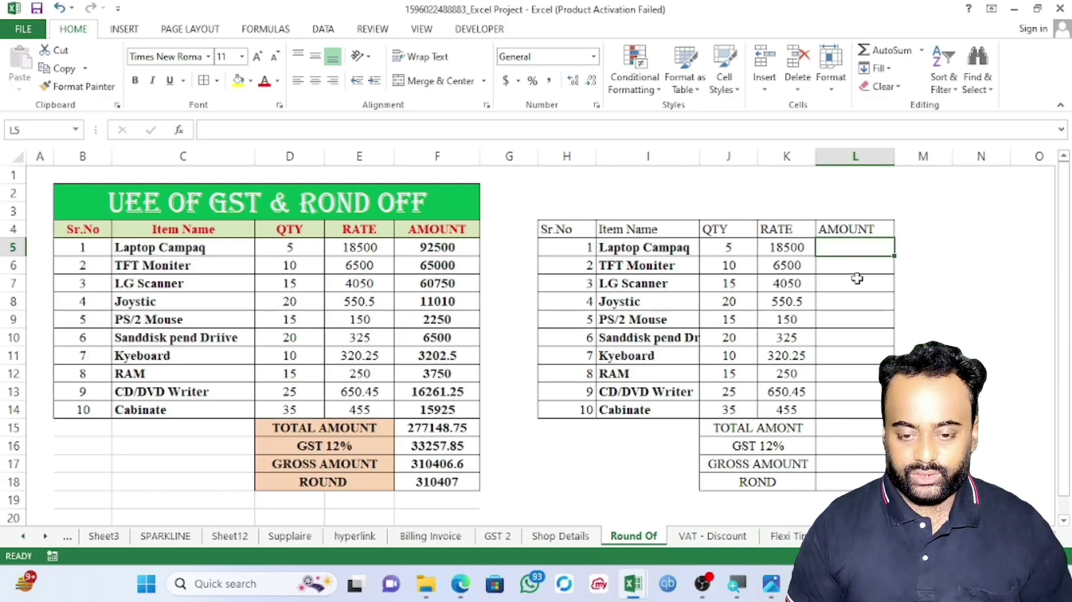
text(=)
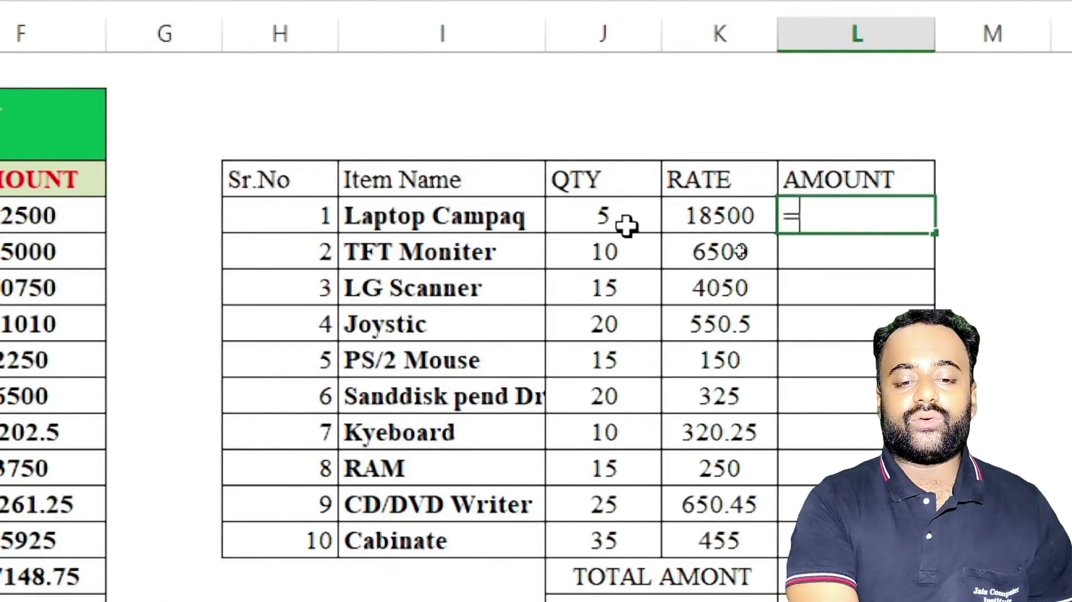
click(608, 220)
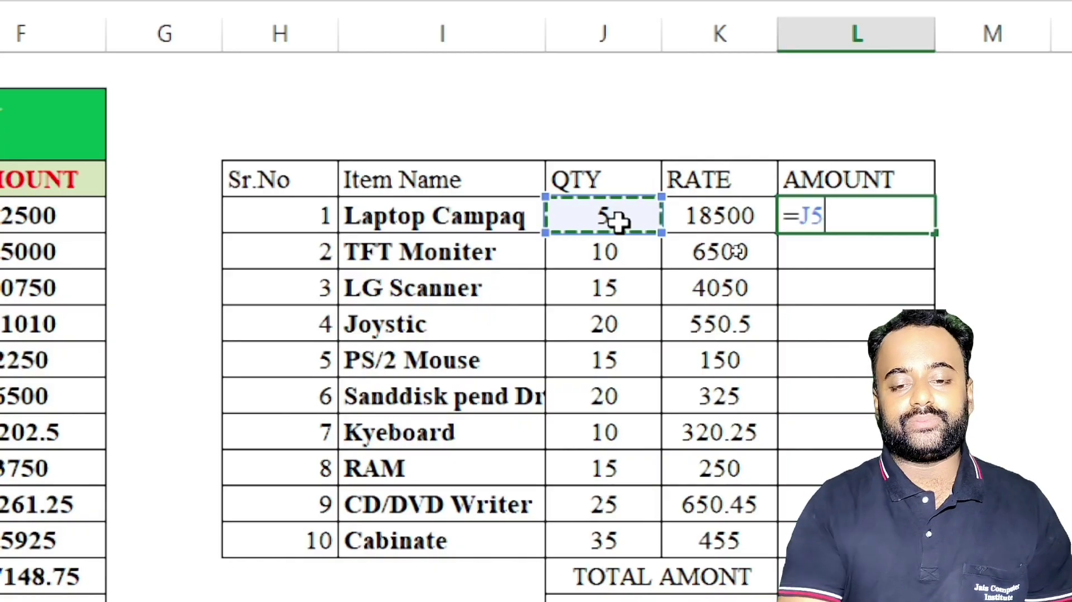
text(*)
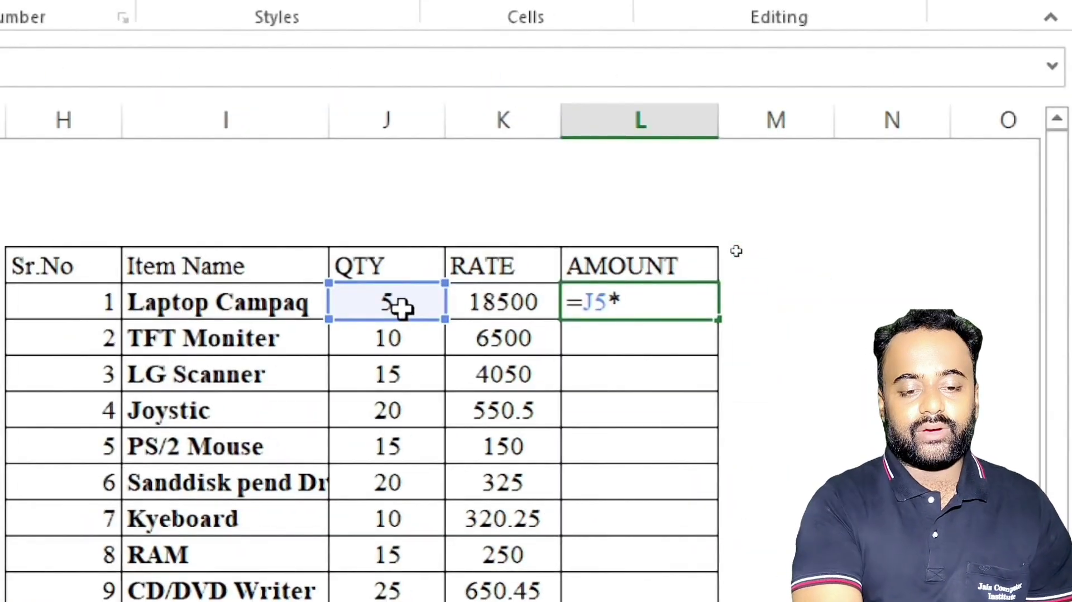
click(502, 293)
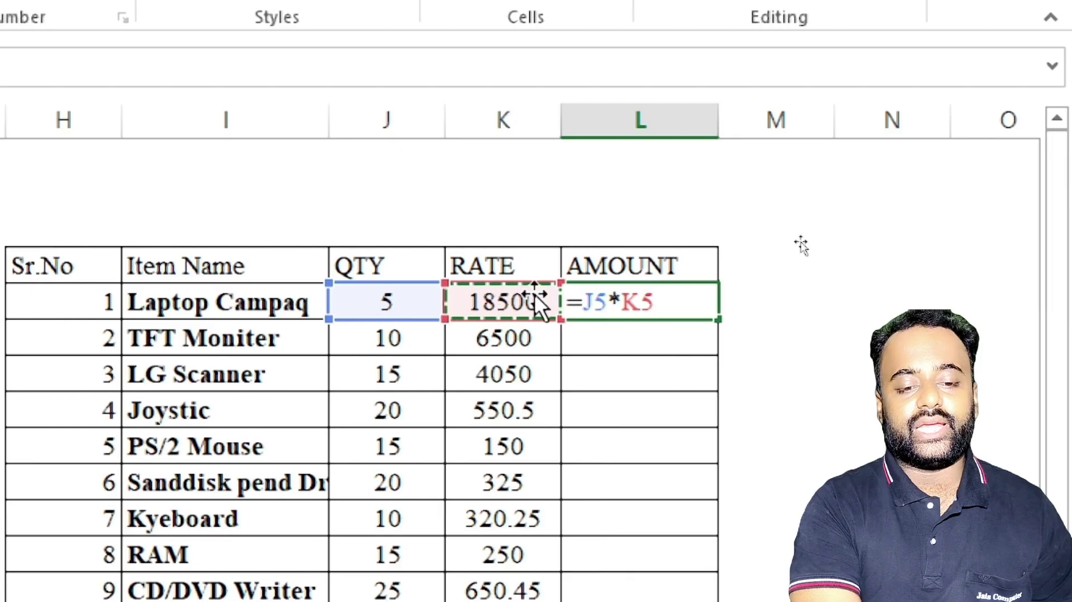
click(528, 269)
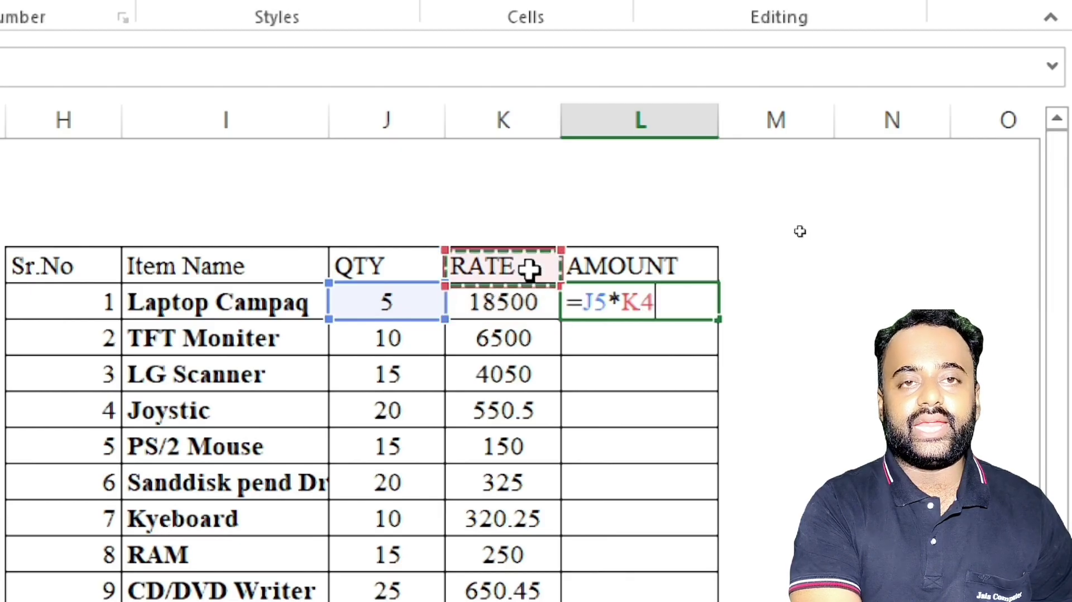
click(528, 300)
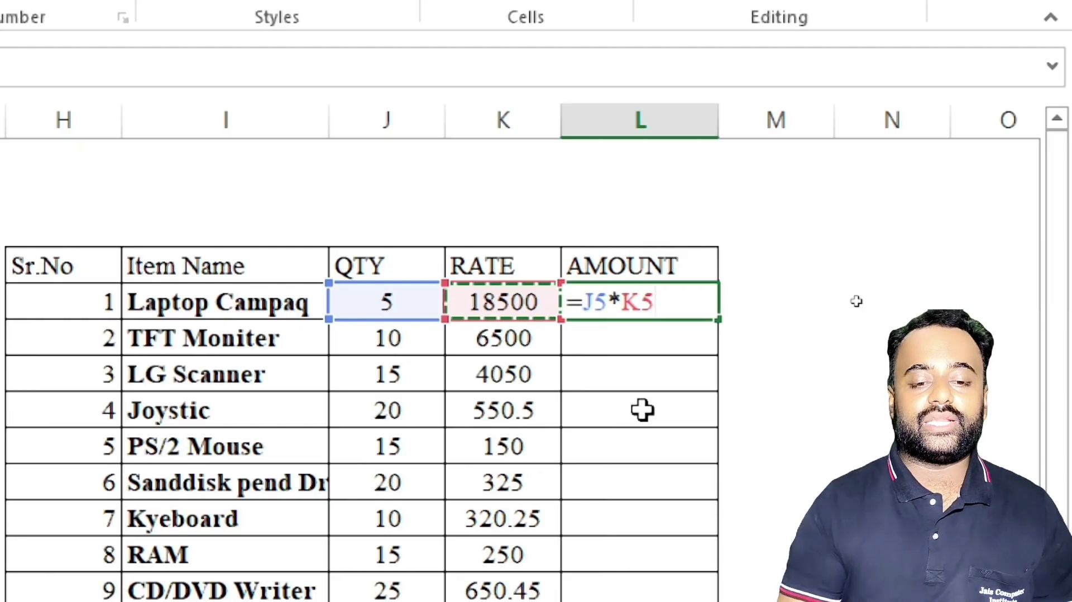
key(ctrl+Return)
key(Return)
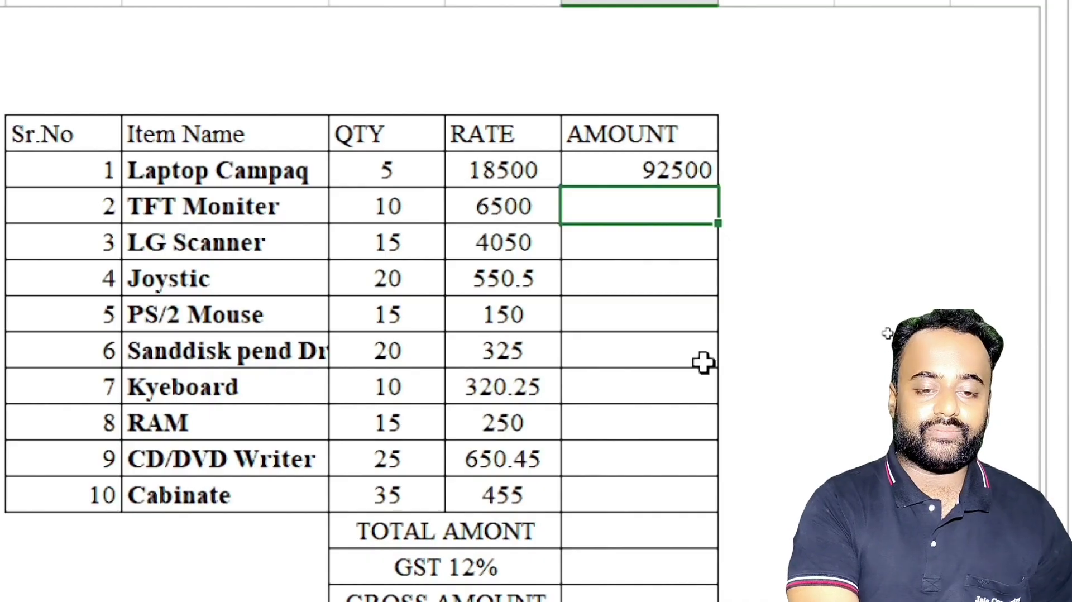
click(691, 172)
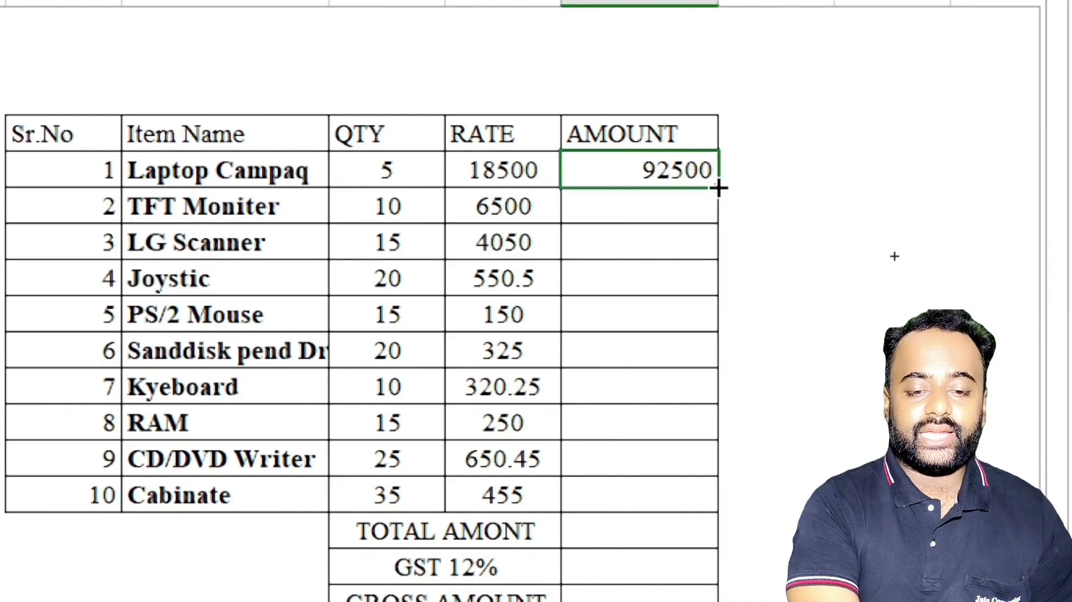
drag(718, 189, 686, 508)
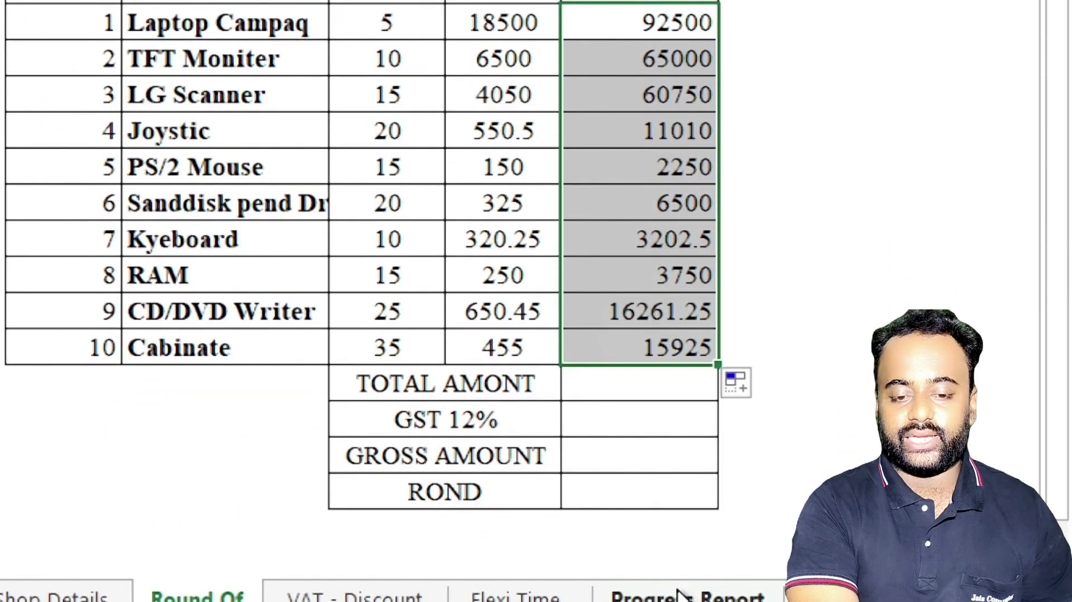
Step: Total the item amounts in L15 with =SUM(L5:L14)
click(687, 382)
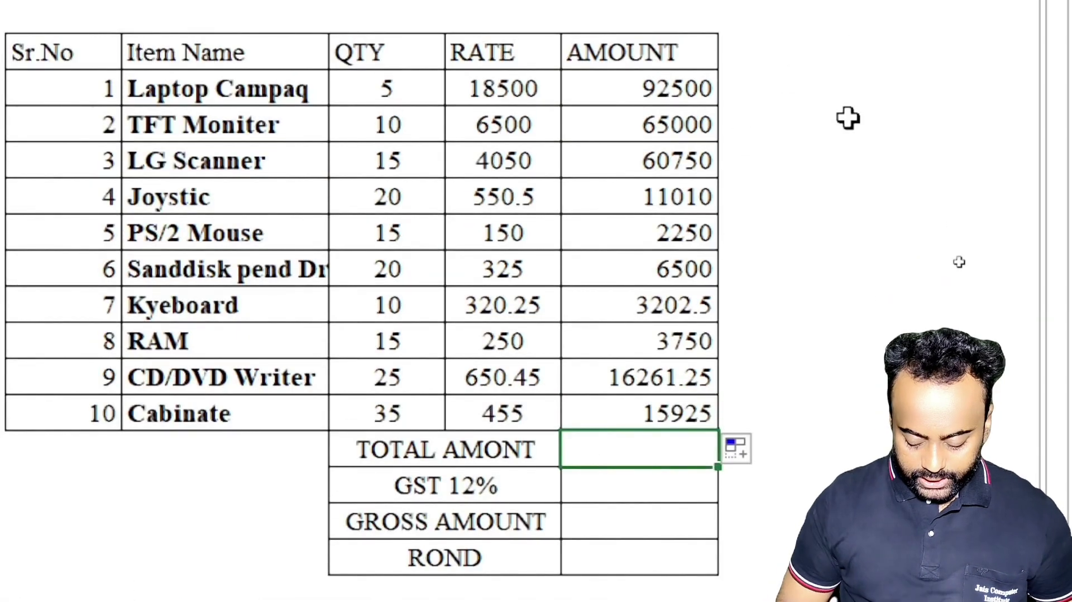
text(=SUM()
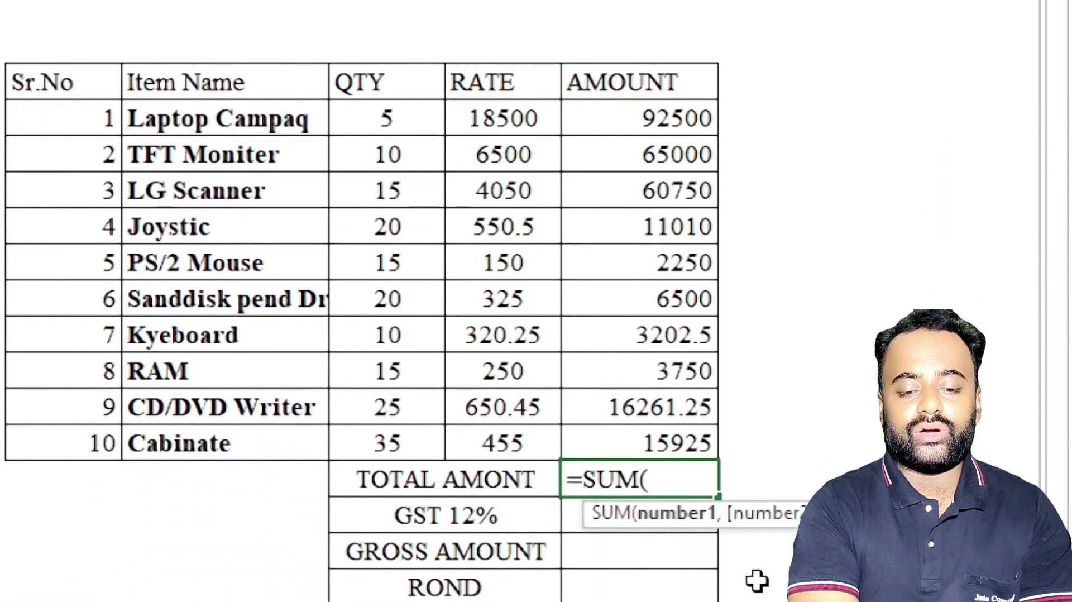
drag(667, 132, 667, 439)
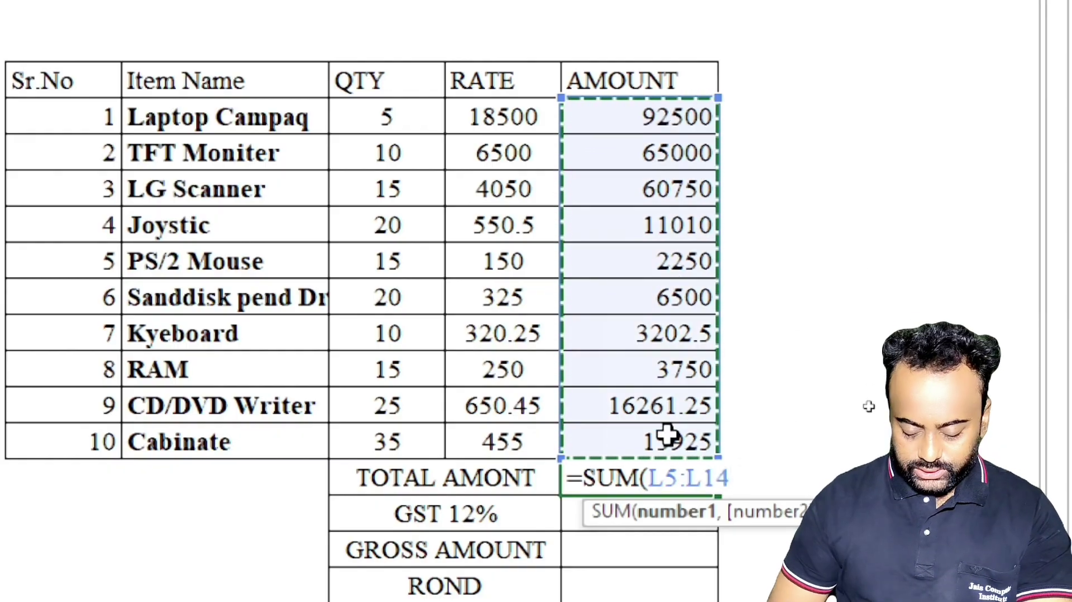
text())
key(Return)
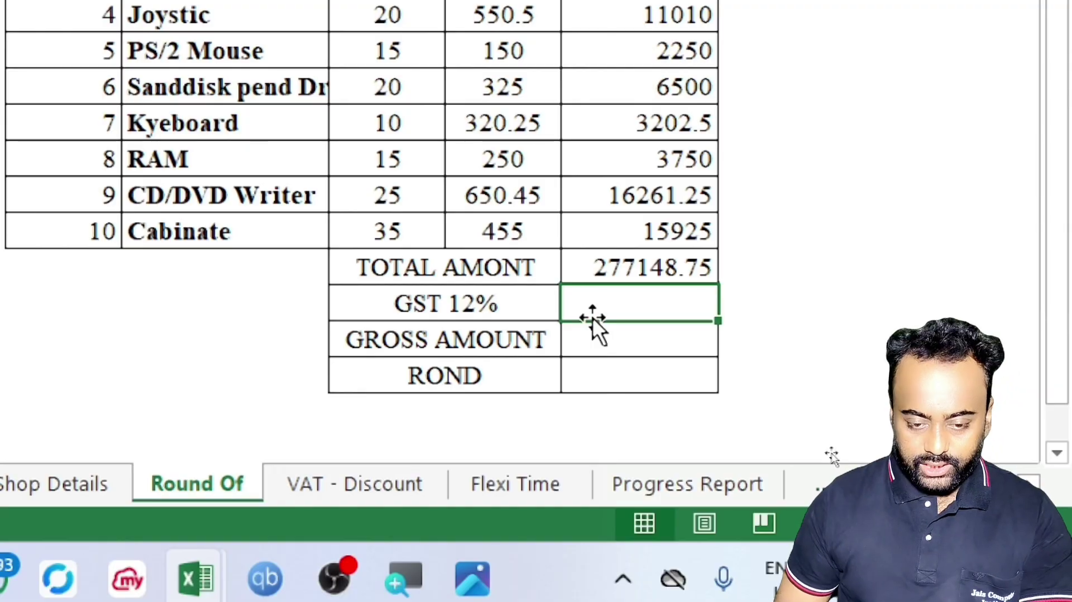
Step: Calculate the 12% GST on the total amount in L16 with =L15*12/100
text(=)
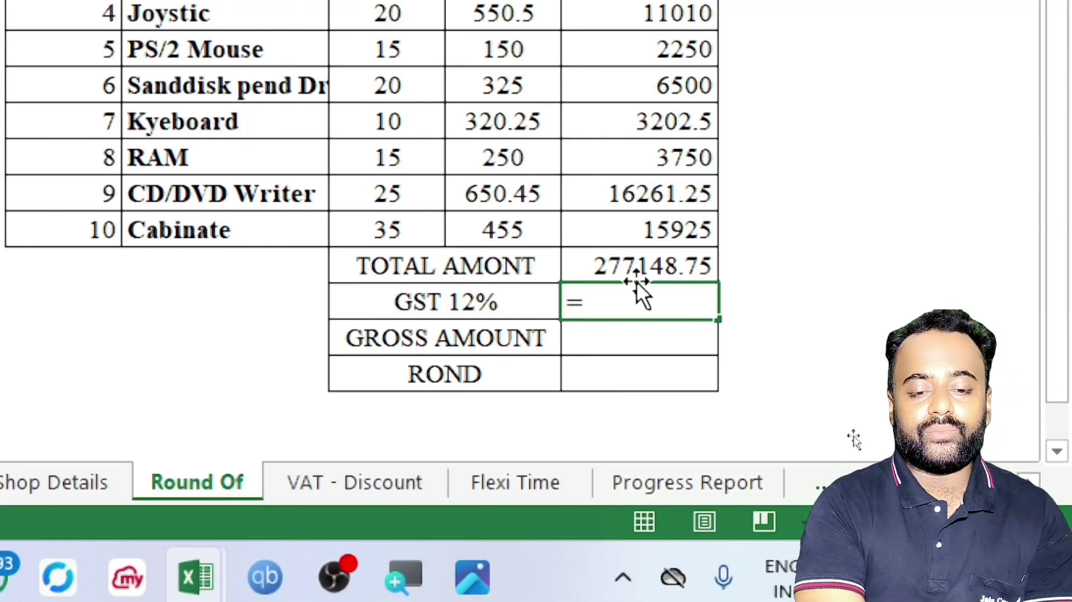
click(648, 265)
text(*)
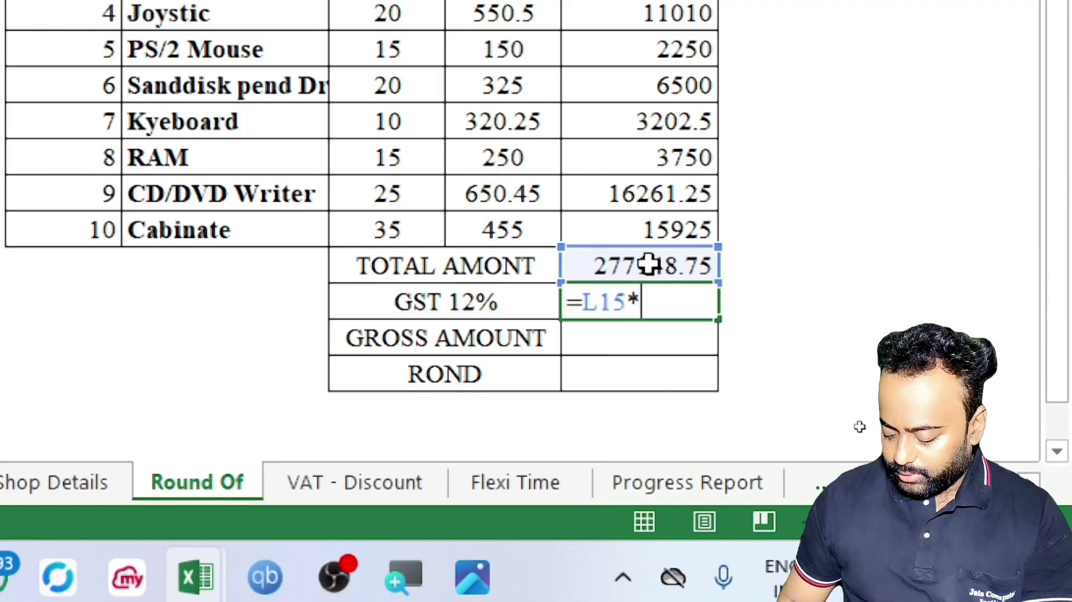
text(12/100)
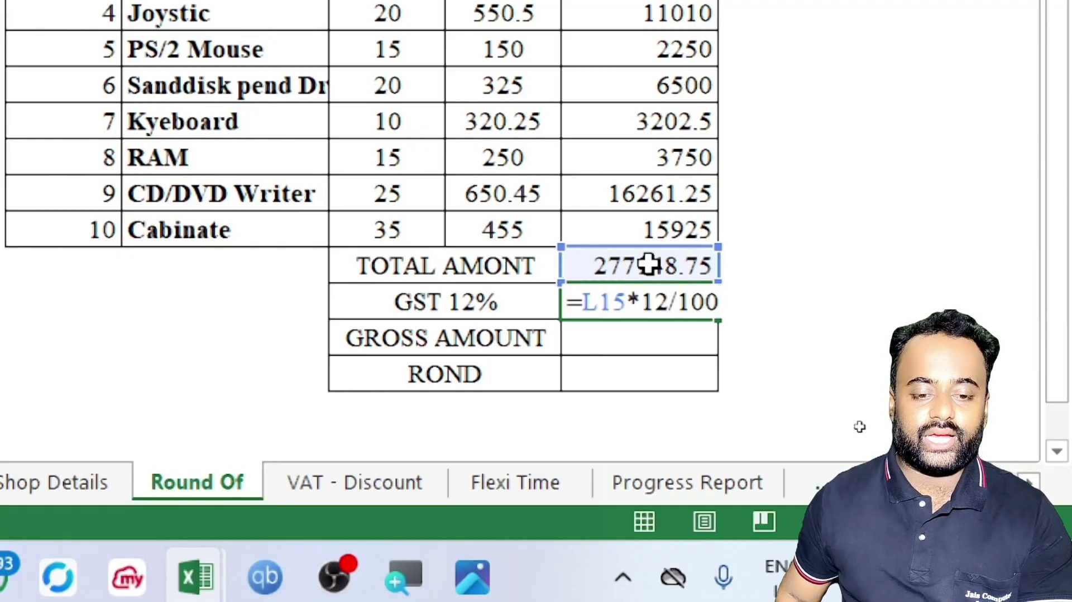
key(Return)
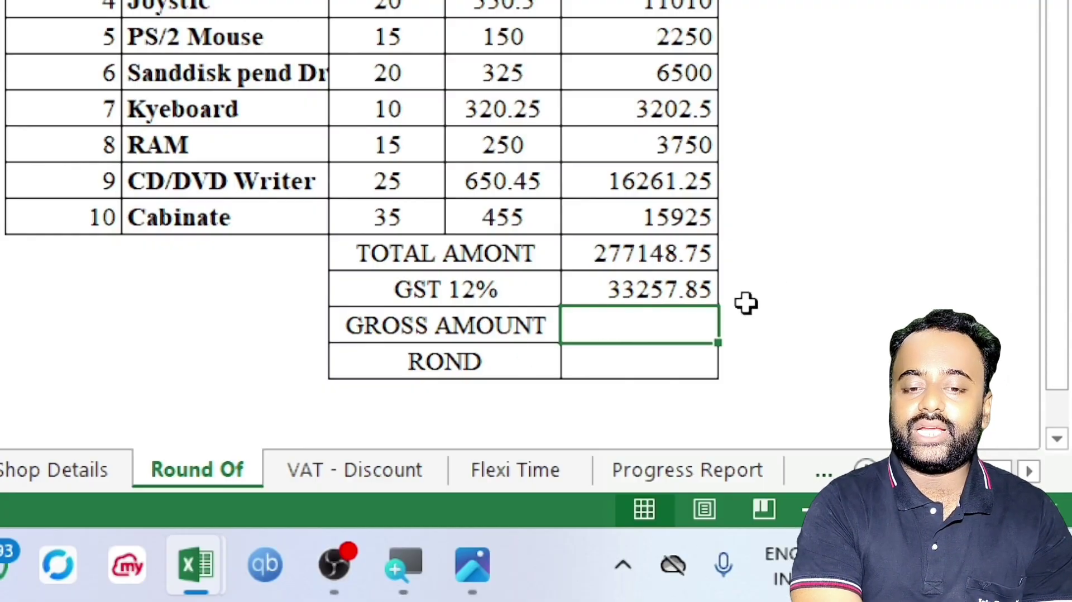
Step: Calculate the gross amount in L17 with =SUM(L15:L16)
text(=)
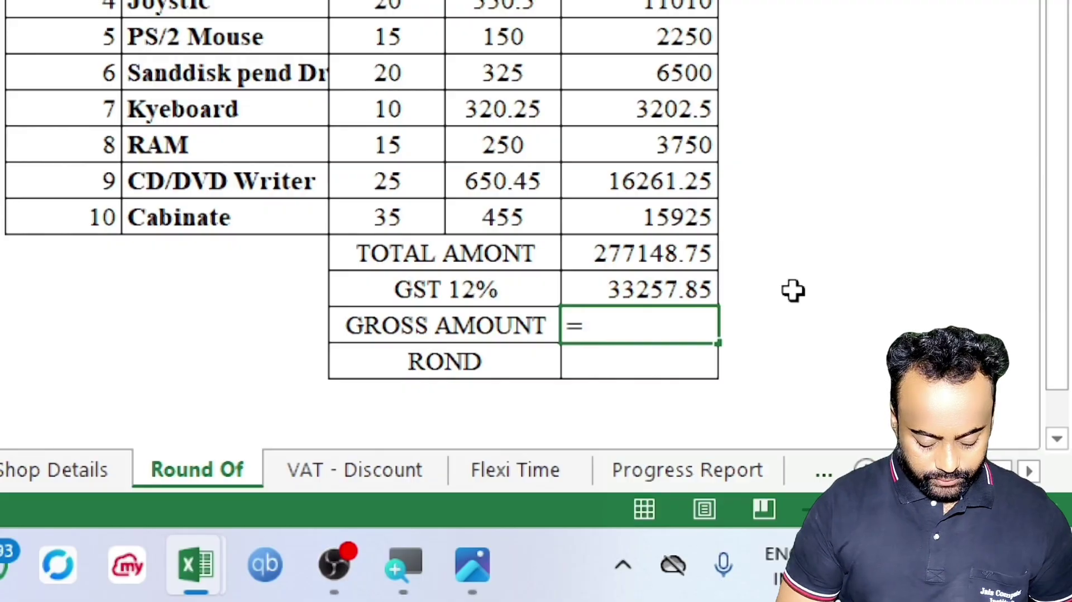
text(SUM()
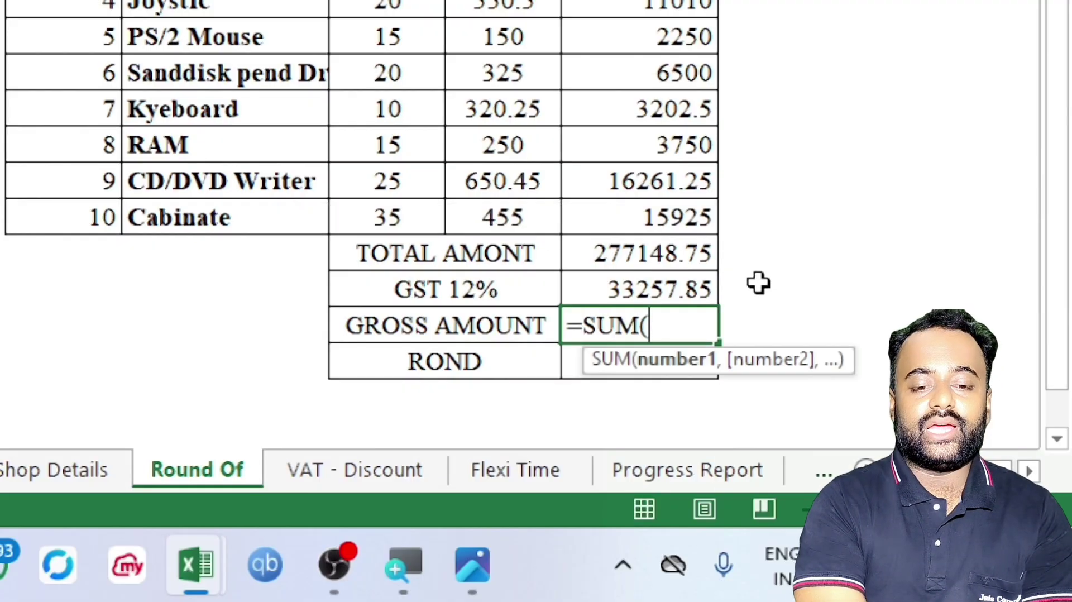
drag(693, 255, 686, 294)
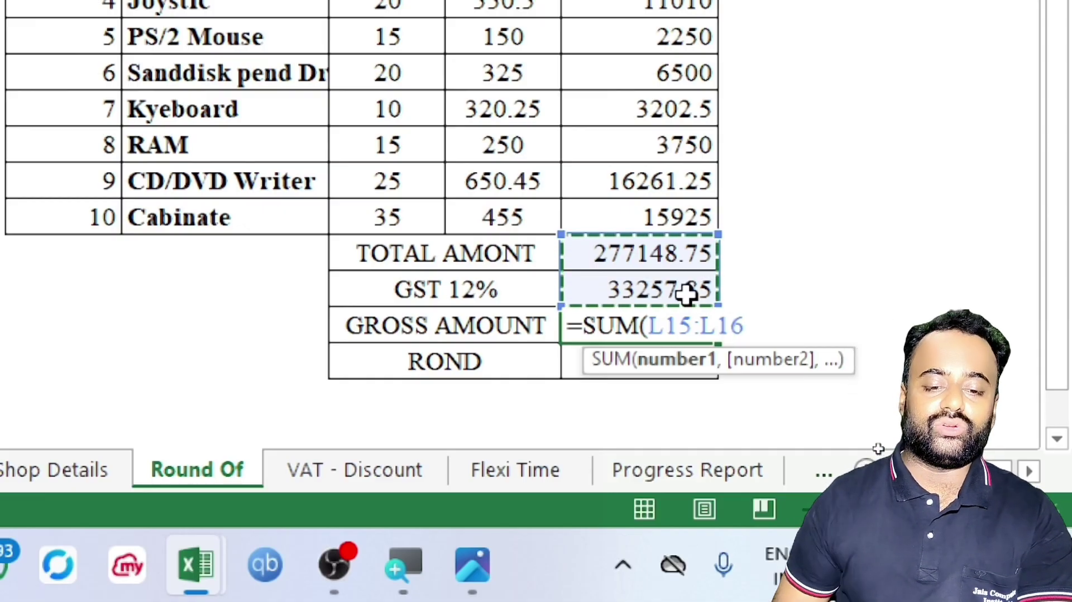
text())
key(Return)
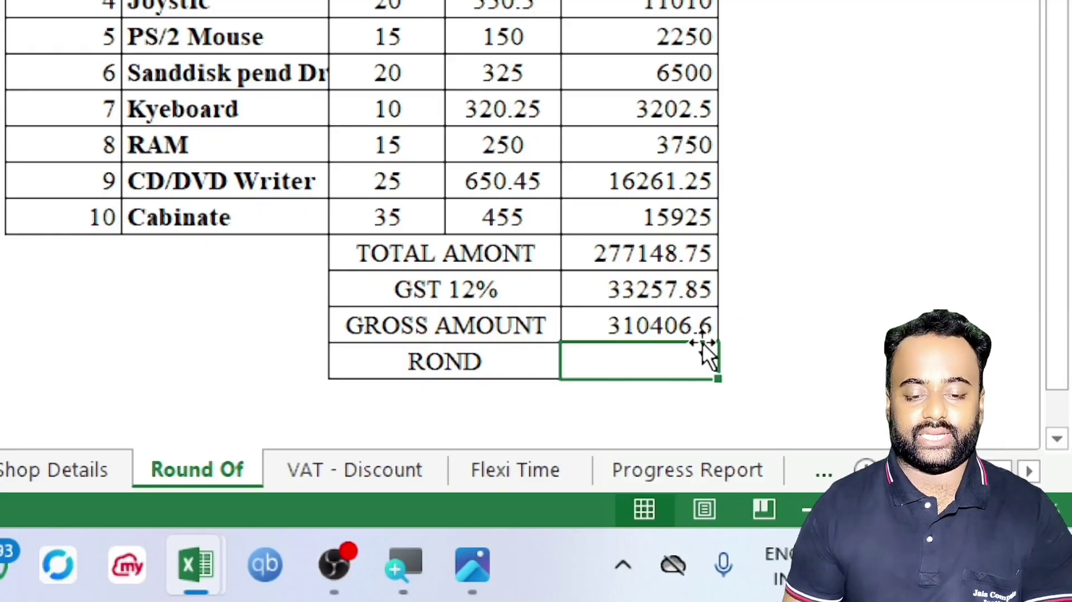
Step: Round the gross amount to zero decimals in L18 with =ROUND(L17,0)
text(=ROUND()
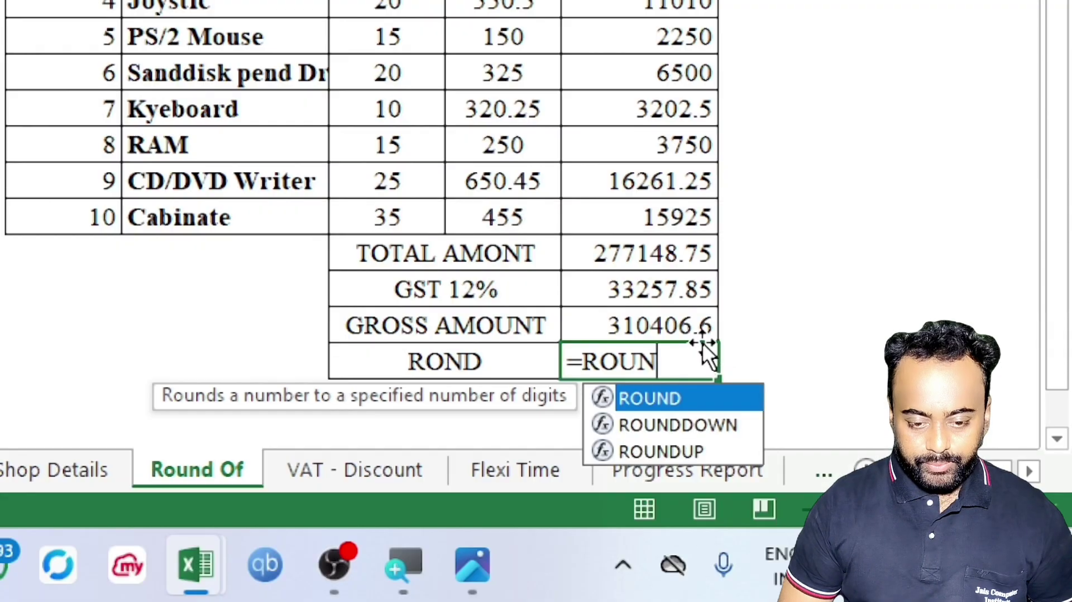
click(681, 317)
text(,0)
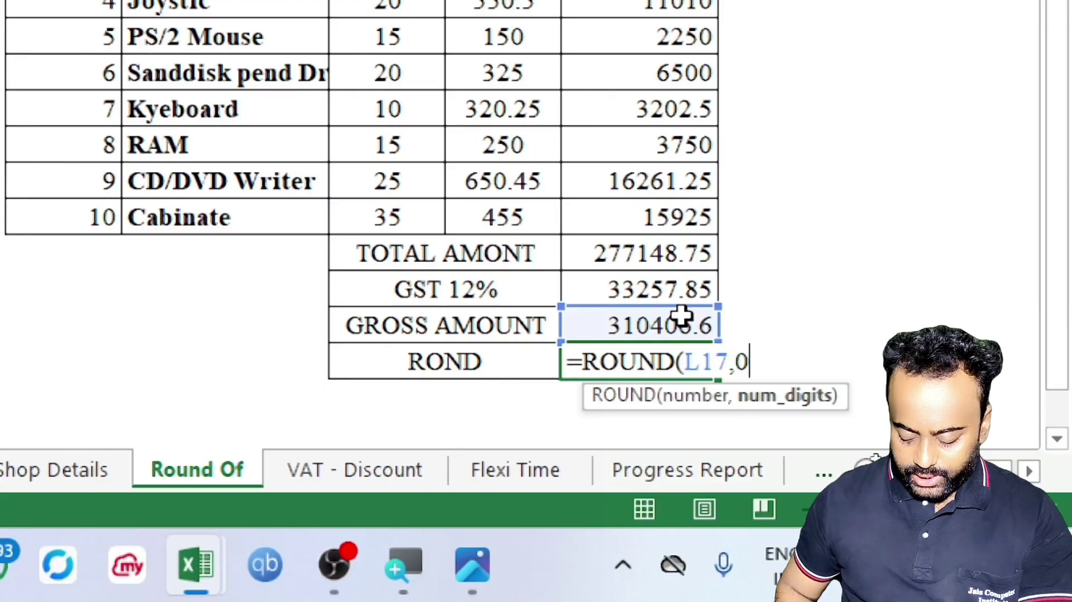
text())
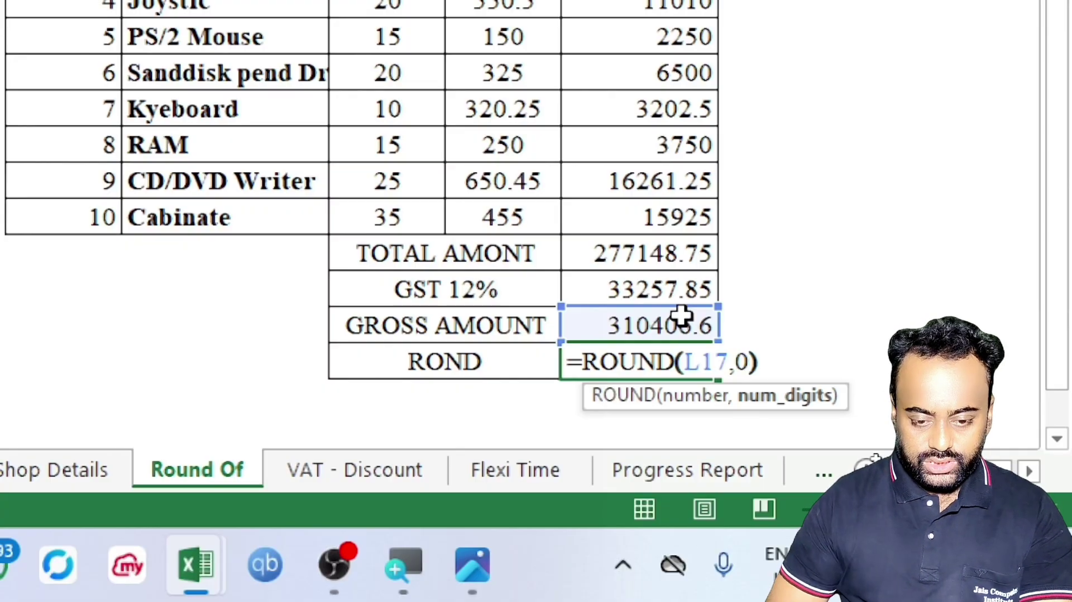
key(Return)
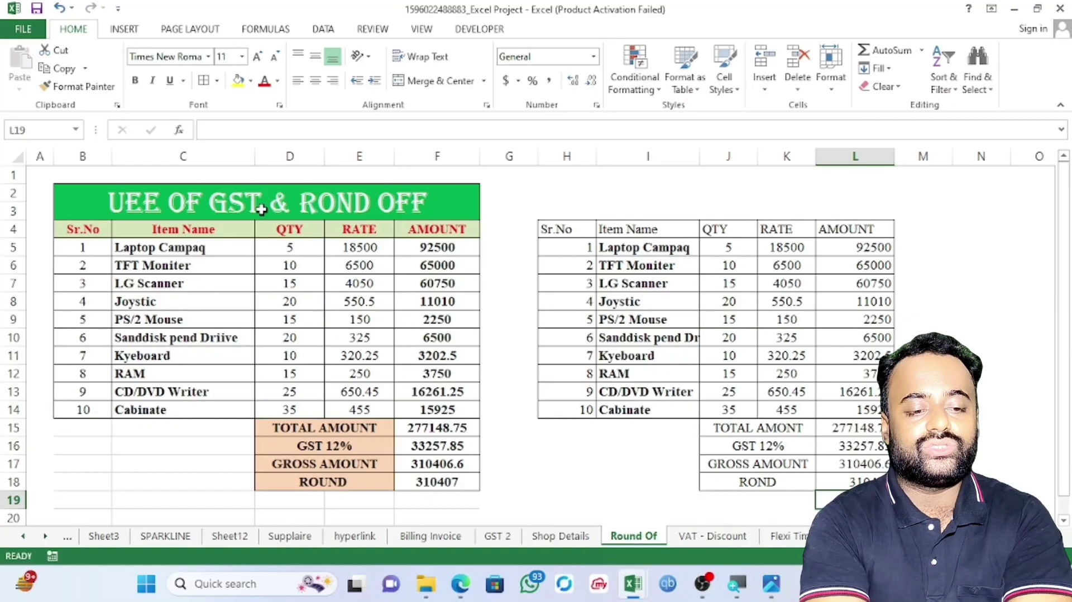
Step: Merge and center H2:L3 above the new table as a title cell with a green fill and white font color
click(555, 201)
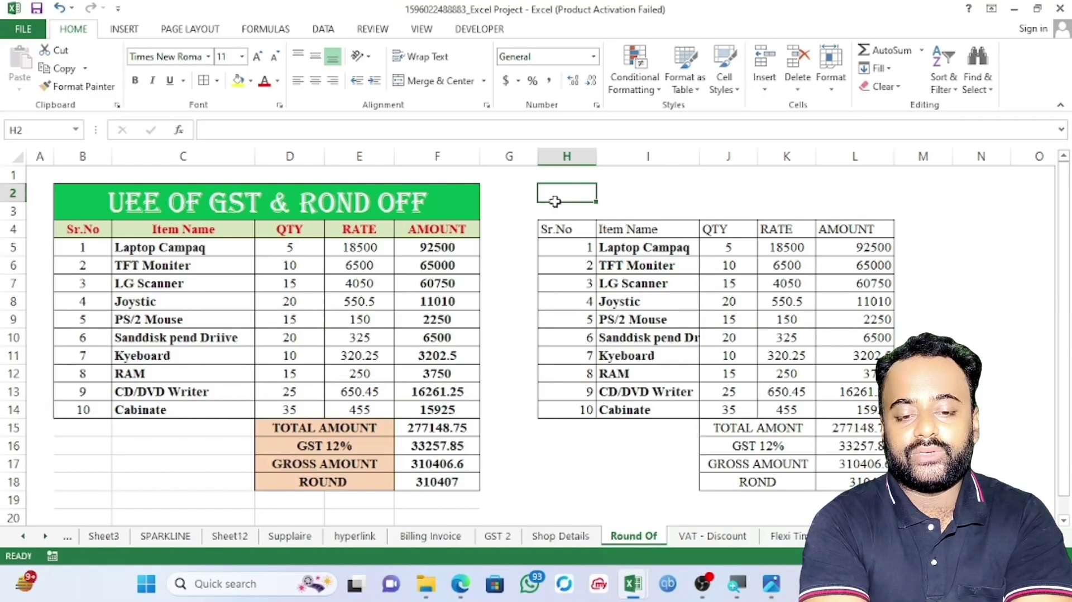
drag(565, 191, 865, 212)
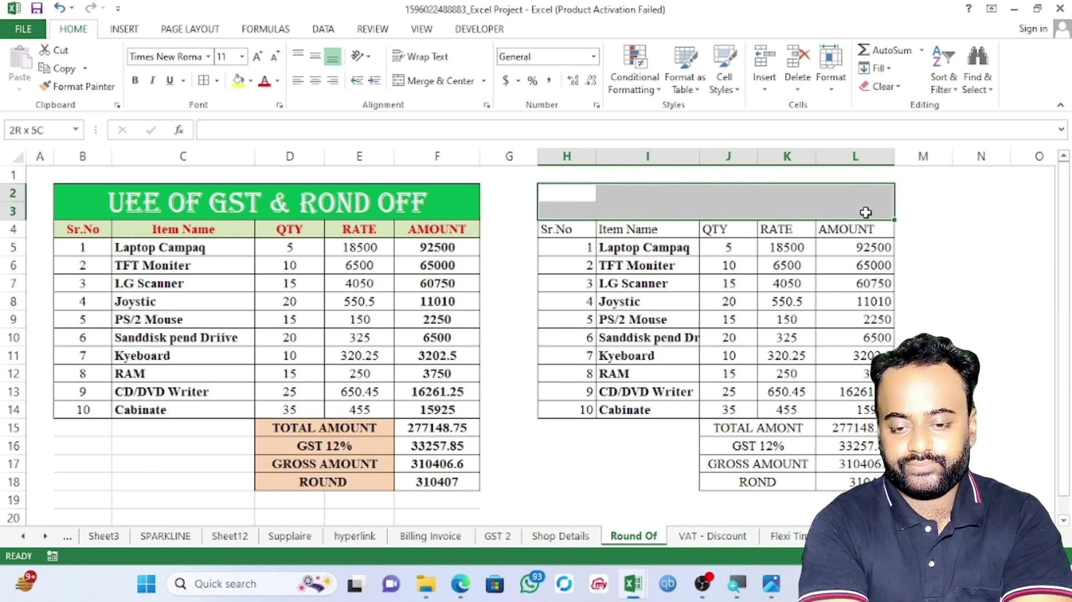
click(435, 81)
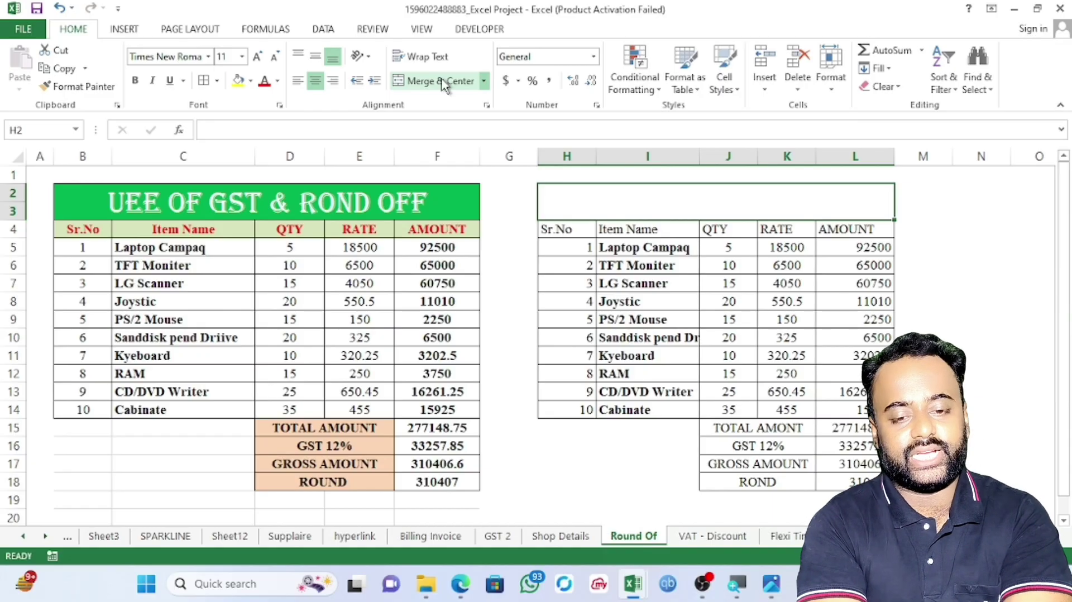
click(253, 80)
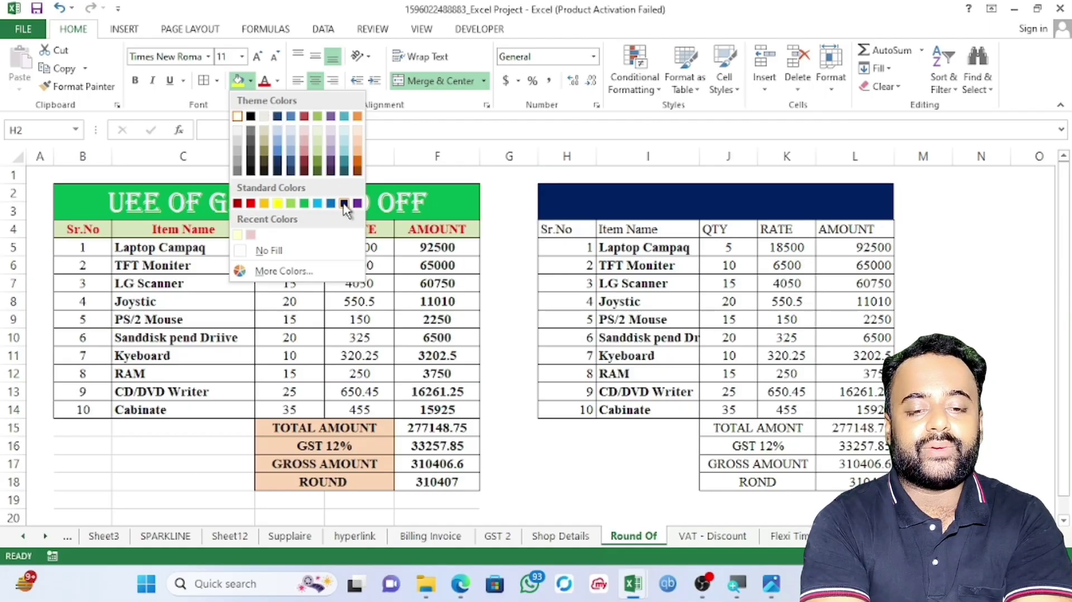
click(306, 203)
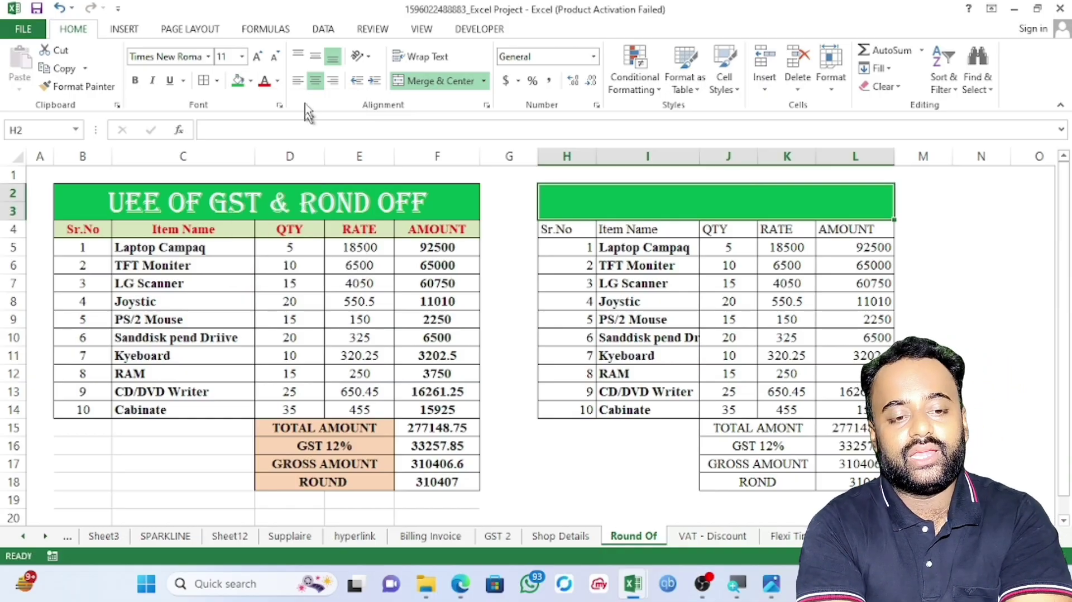
click(278, 83)
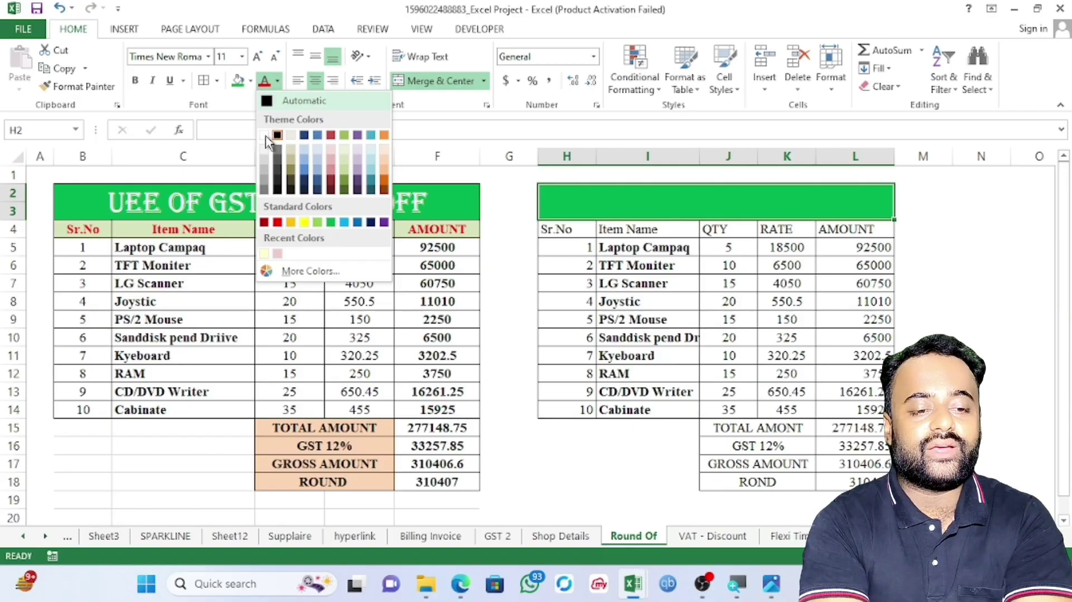
click(330, 154)
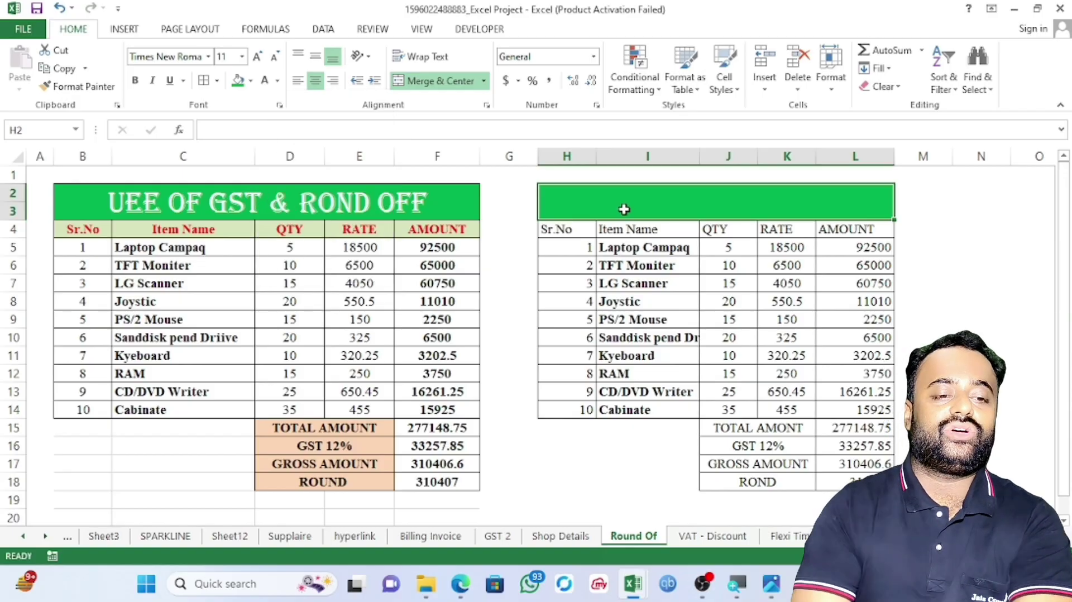
Step: Enter the title USE OF GST & ROND OFF in the merged cell above the new table
text(US)
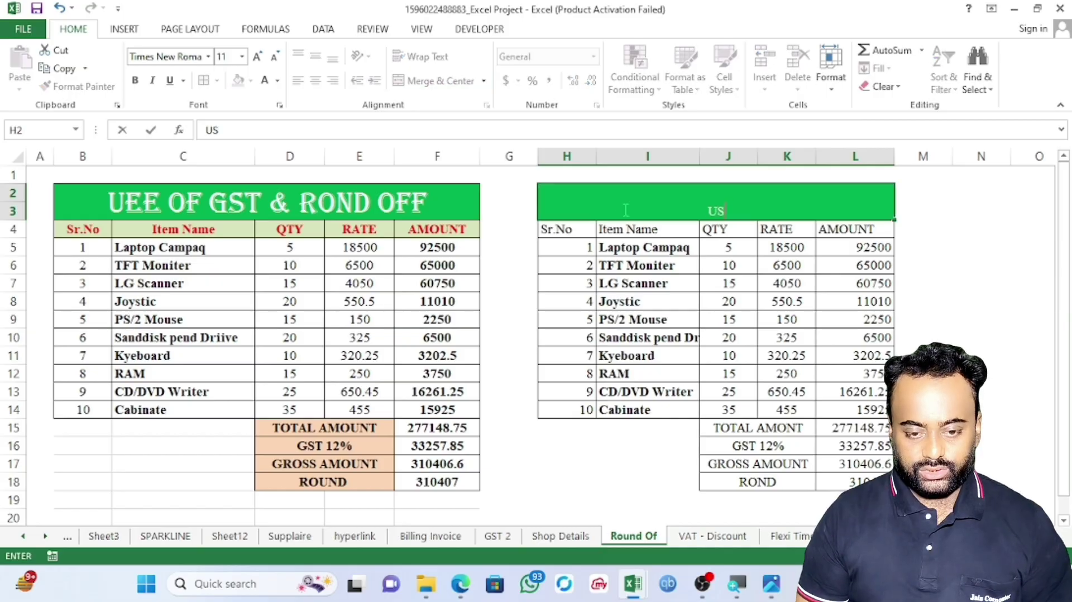
text(E OF GST)
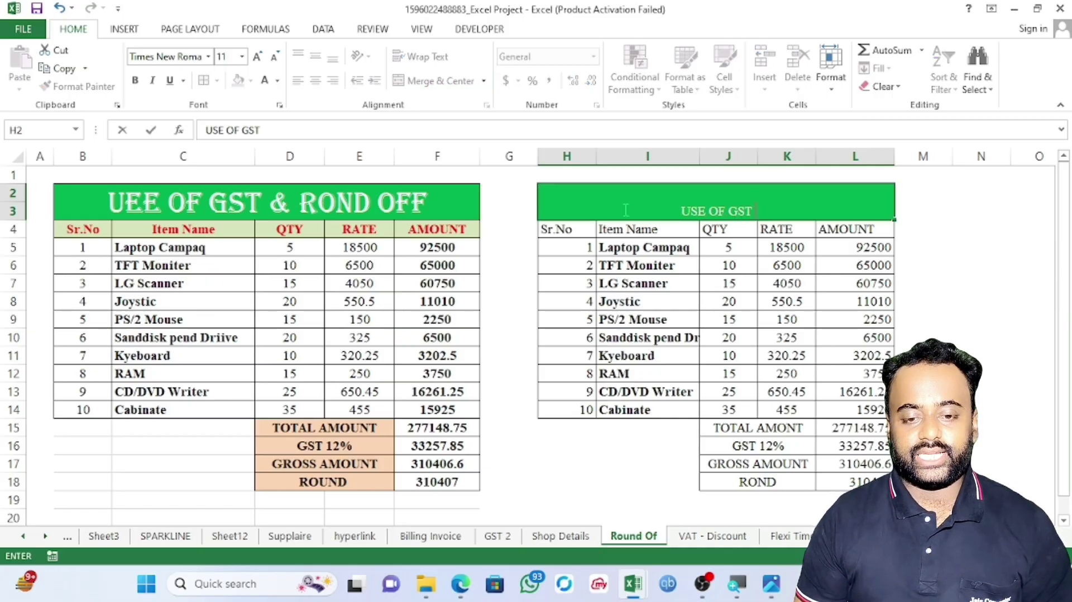
text( & ROND OFF)
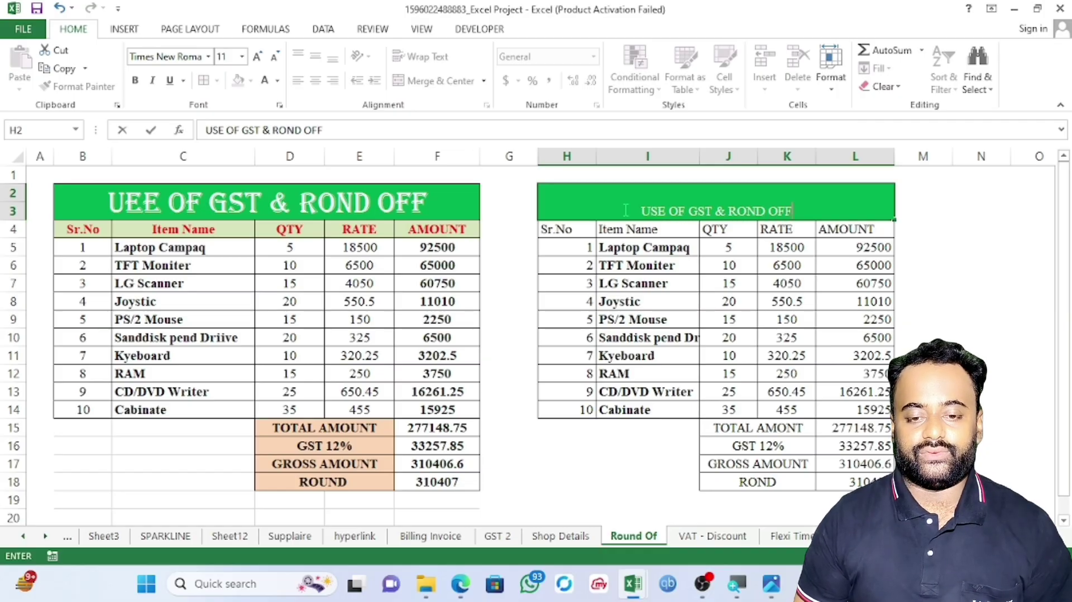
key(Return)
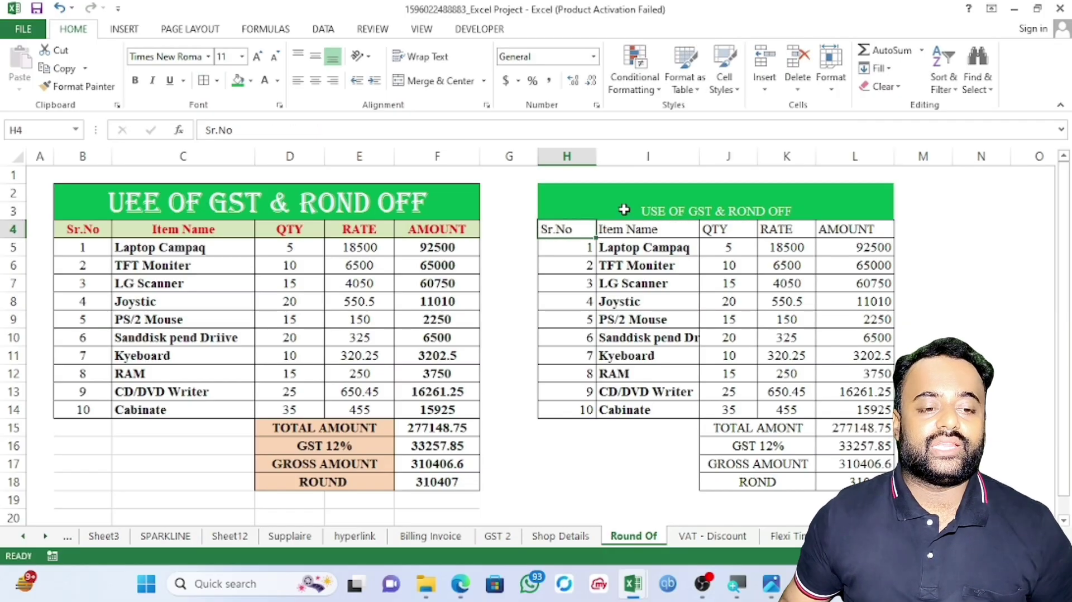
Step: Correct the misspelled first word of the original table's title in B2 to USE
double_click(144, 204)
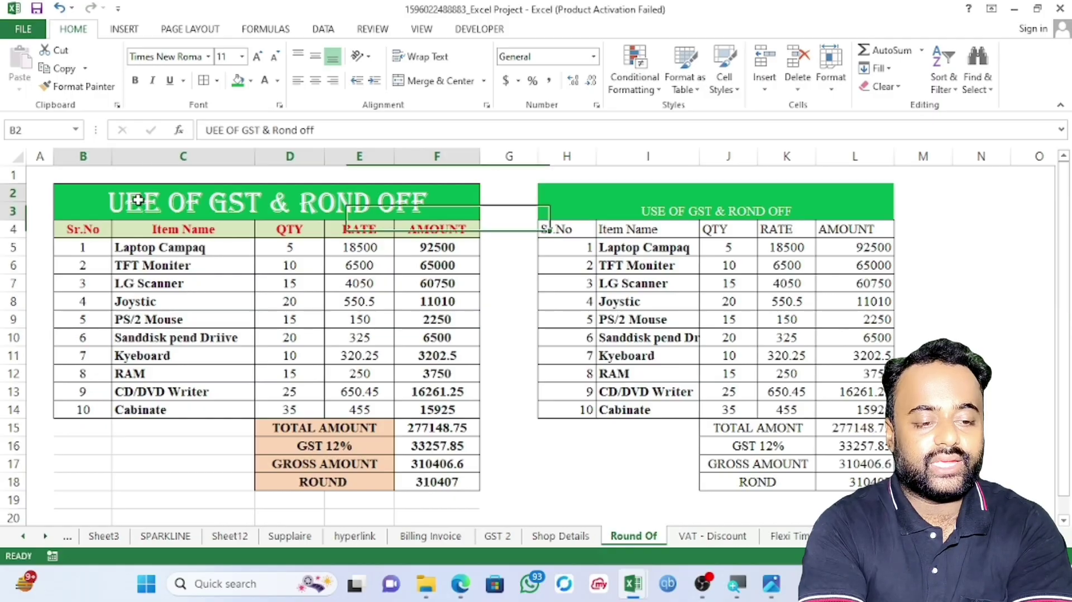
key(BackSpace)
text(S)
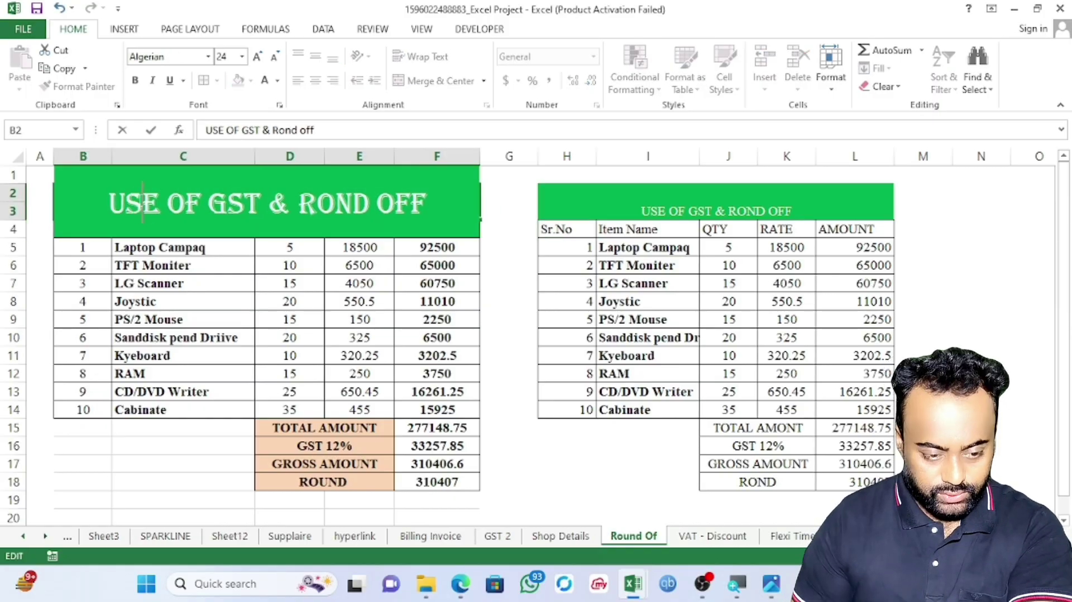
click(599, 313)
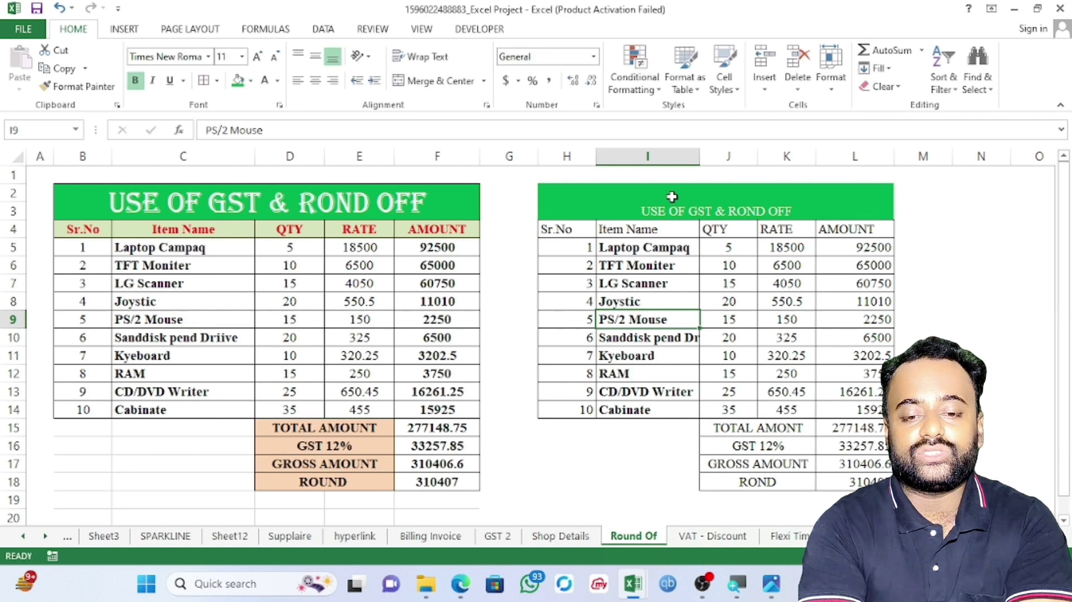
Step: Middle-align the new table's title vertically and format it bold at font size 20
click(669, 197)
click(316, 57)
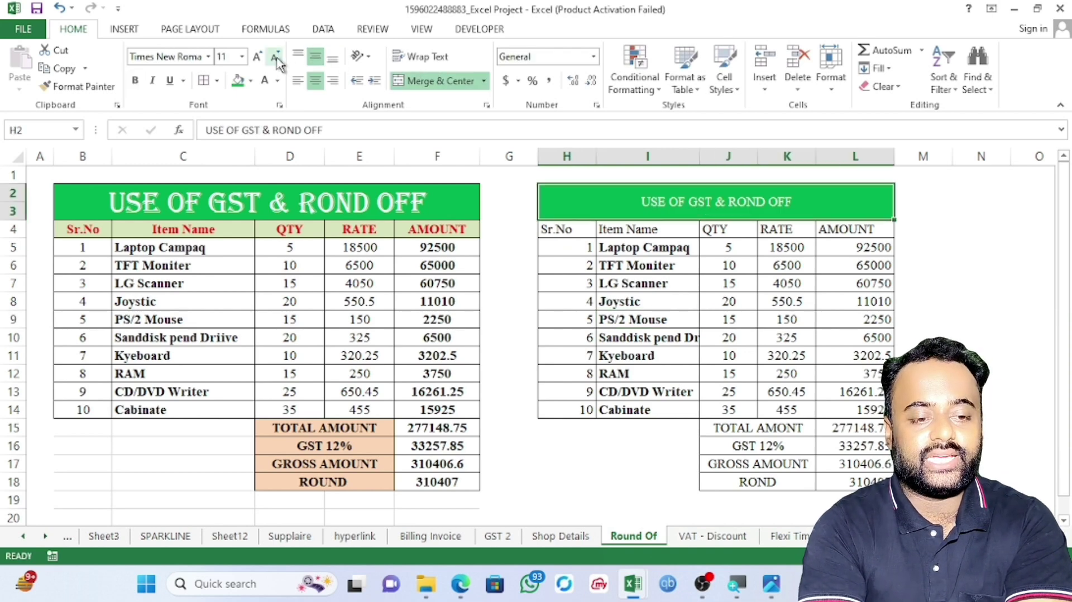
click(257, 57)
click(257, 57)
click(257, 57)
click(256, 57)
click(257, 57)
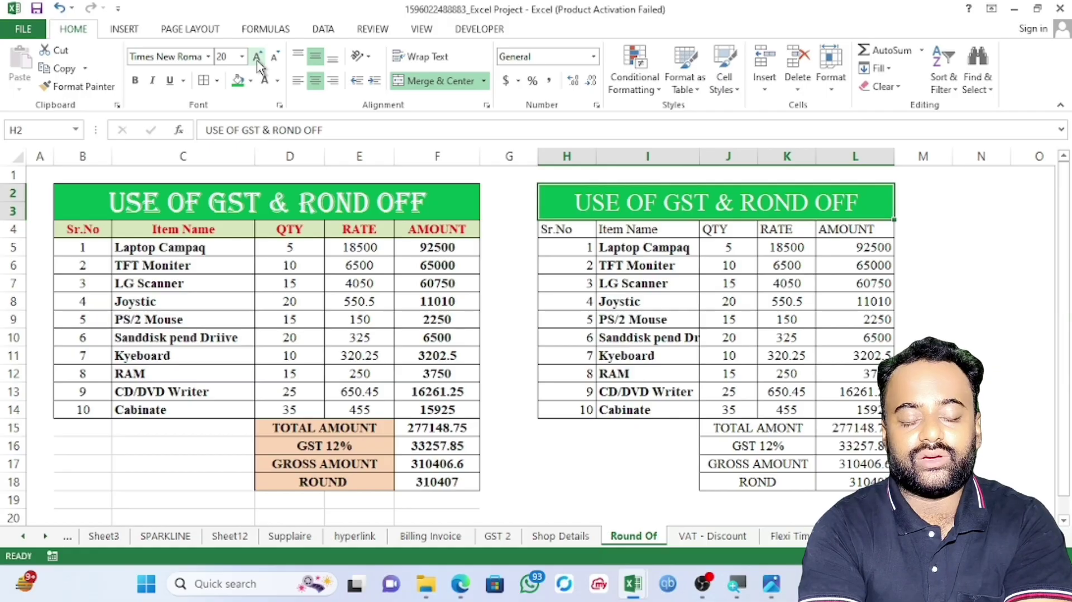
click(135, 81)
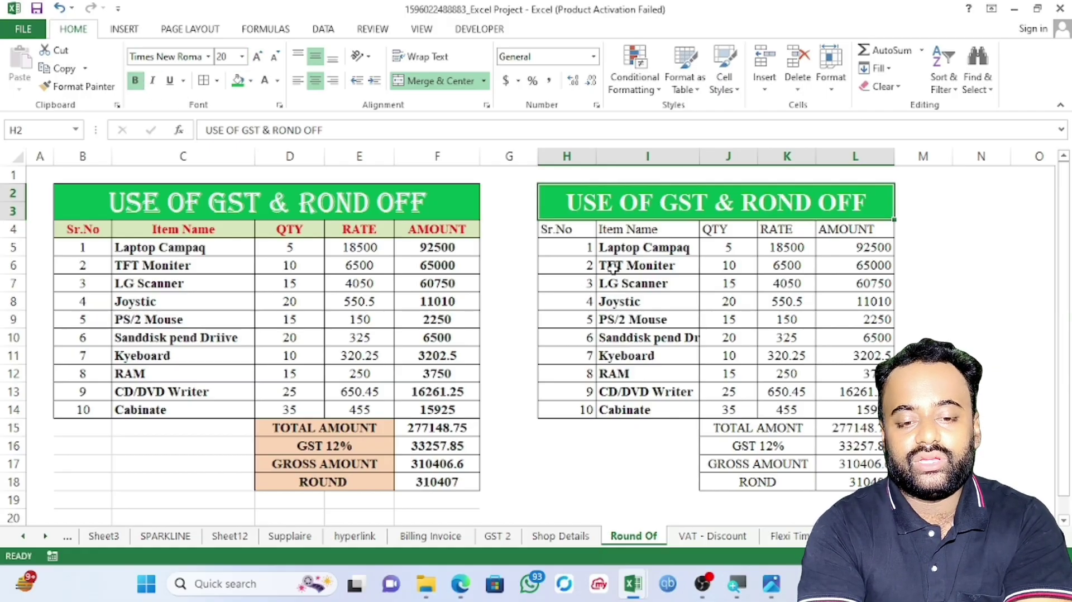
Step: Format the new table's header row H4:L4 as centered and bold with a light green fill
drag(557, 229, 842, 228)
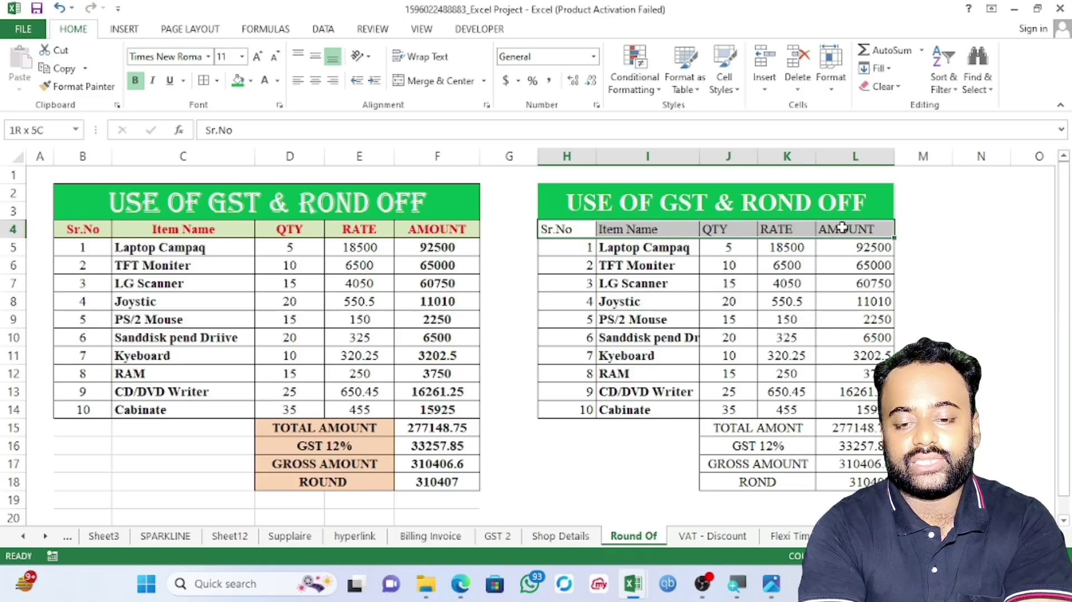
click(315, 83)
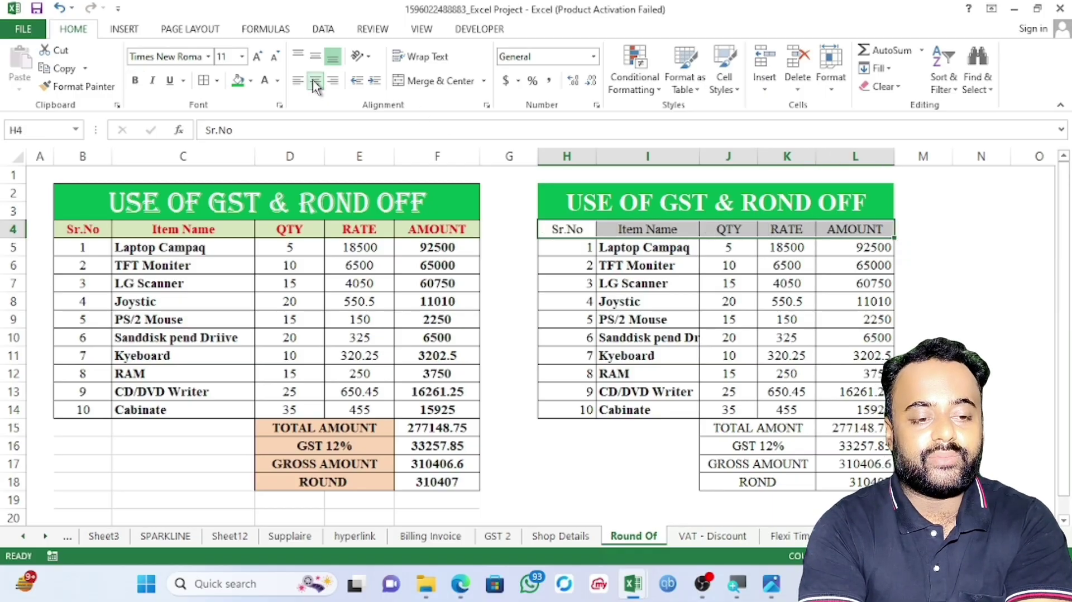
click(137, 81)
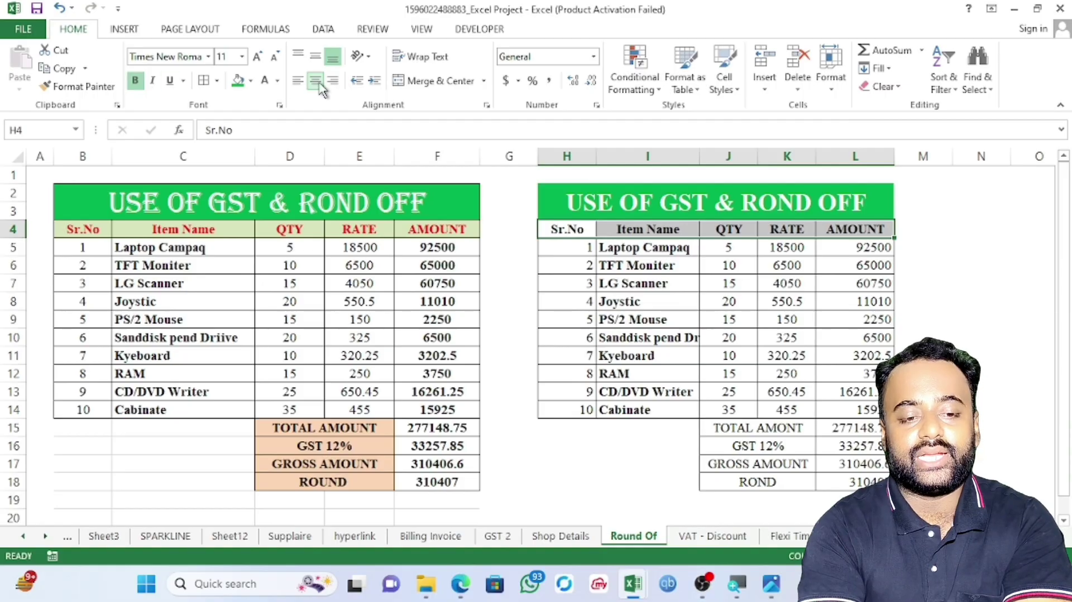
click(252, 81)
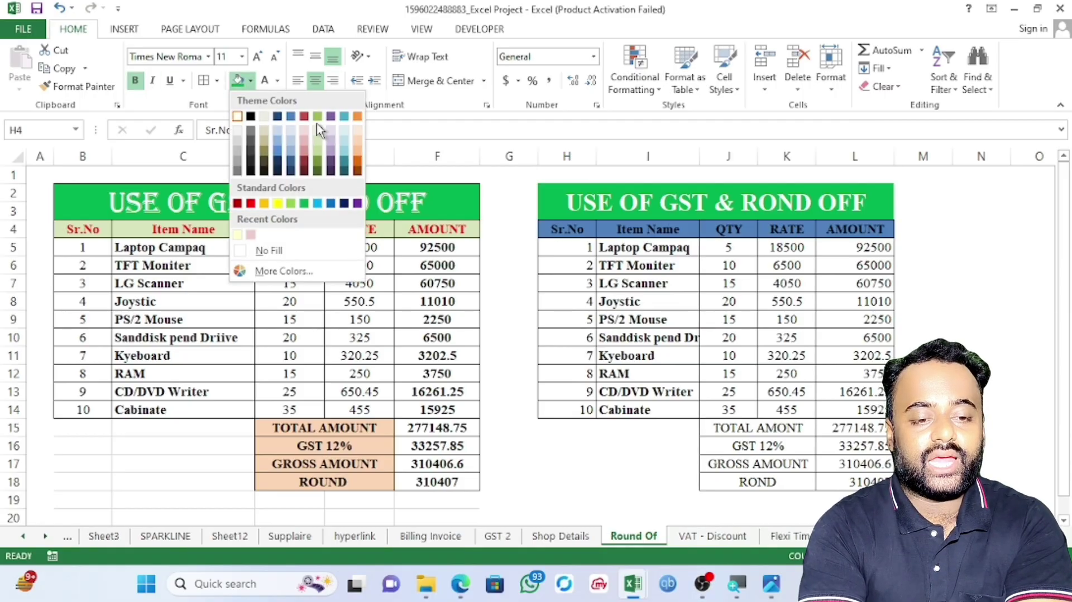
click(317, 131)
click(232, 130)
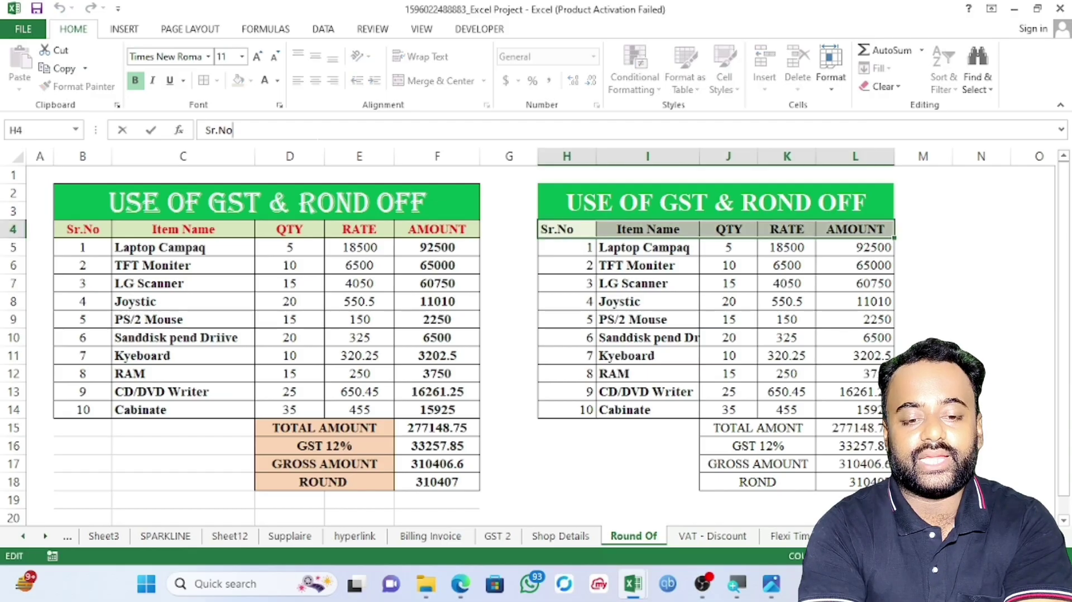
click(723, 248)
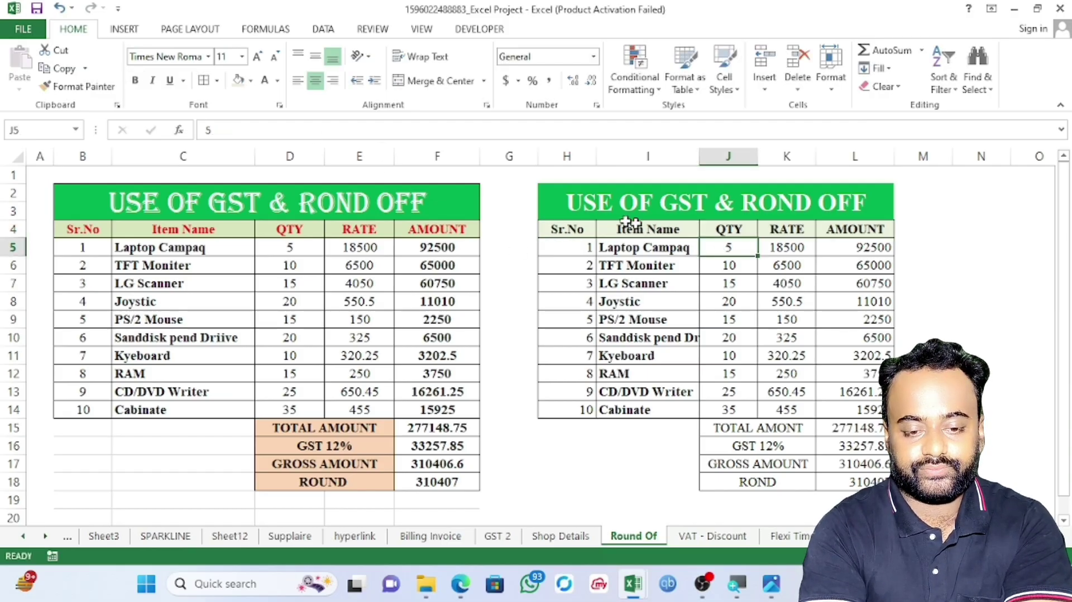
Step: Change the font color of the new table's header row H4:L4 to red
drag(592, 232, 856, 230)
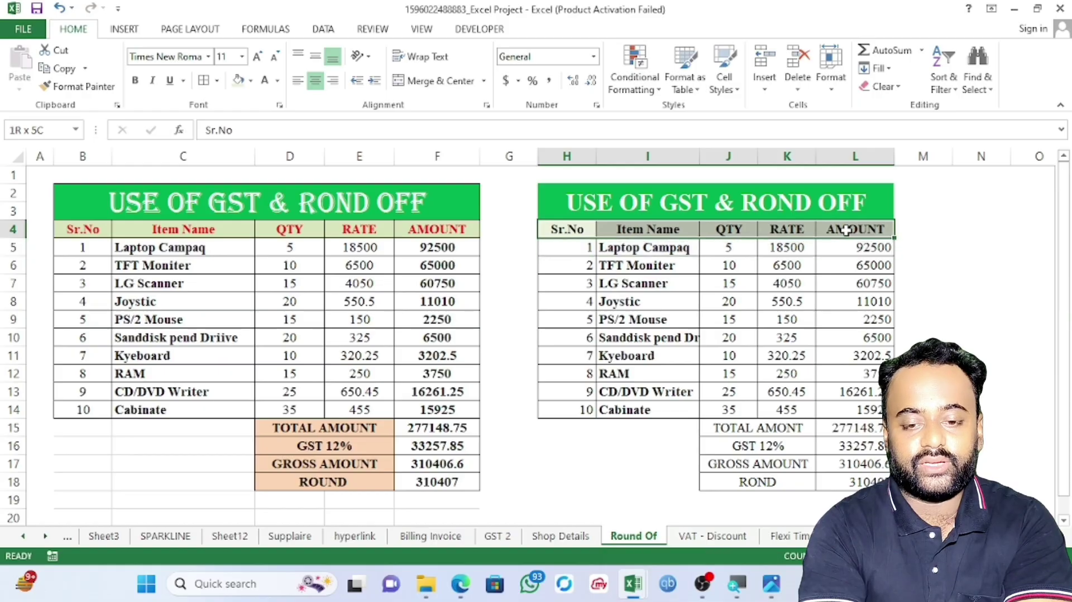
click(278, 81)
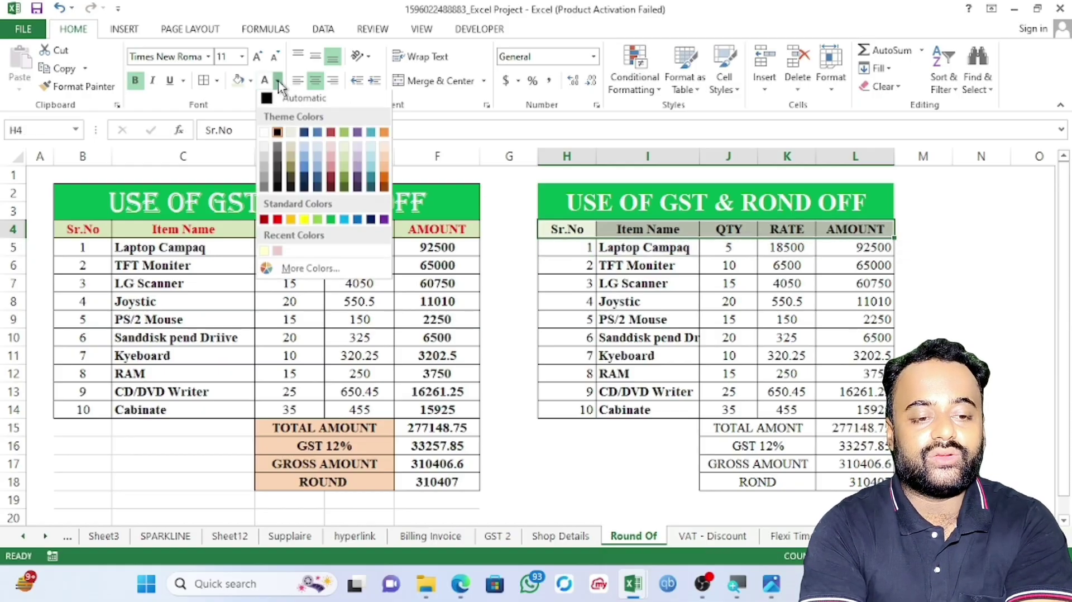
click(277, 222)
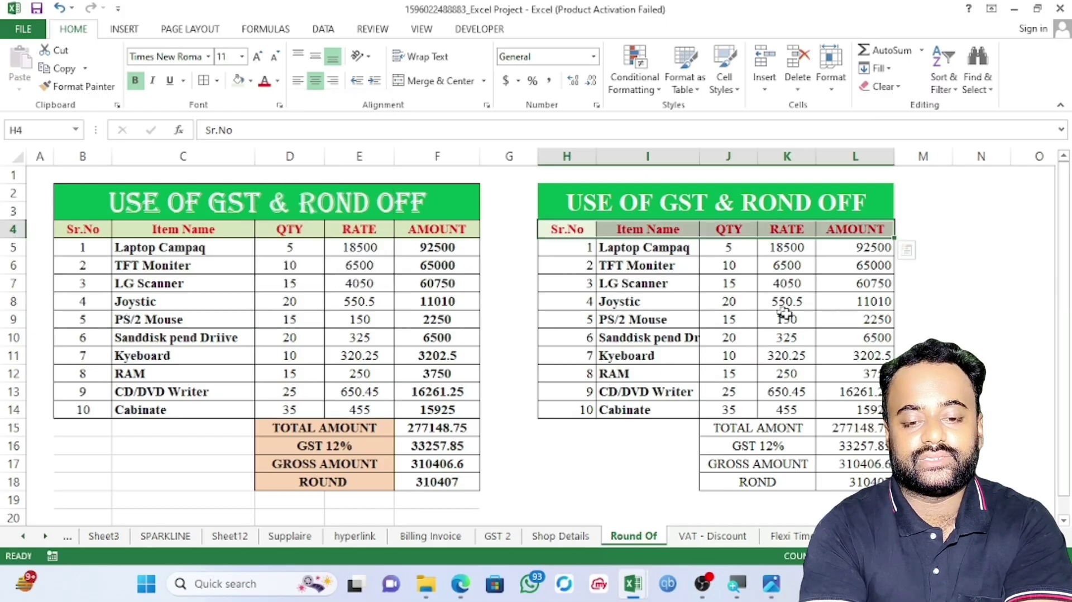
click(790, 316)
Step: Format the new table's summary labels in J15:K18 as bold with a light orange fill
drag(760, 425, 769, 480)
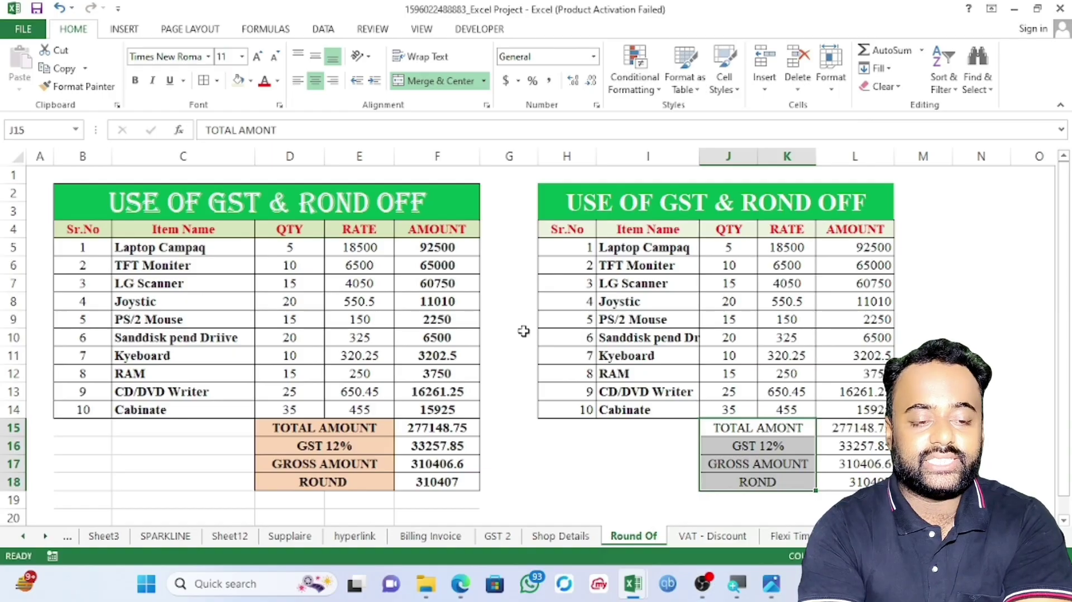
click(135, 80)
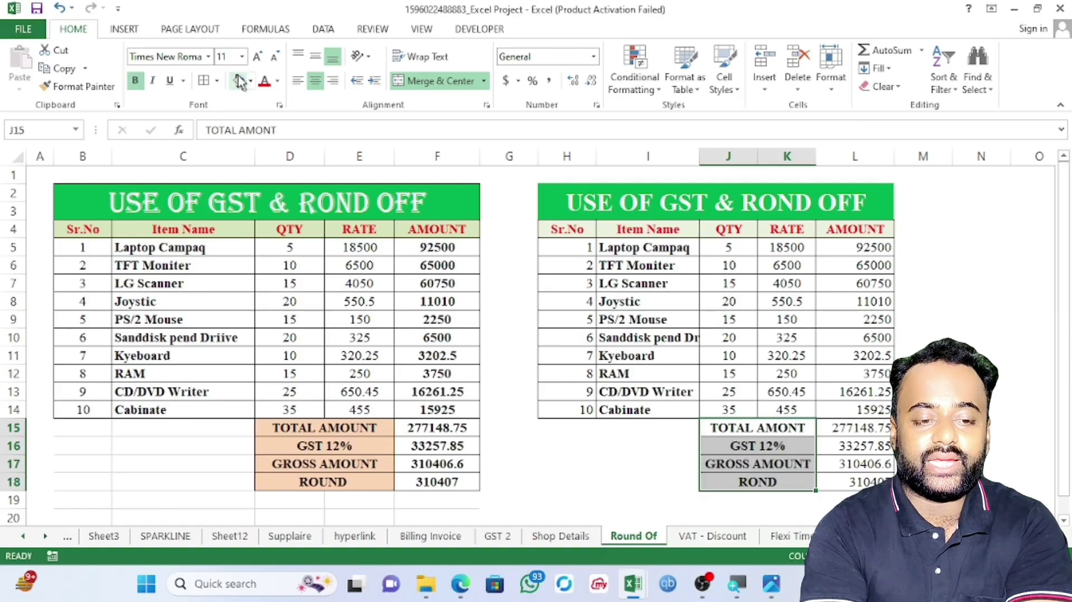
click(250, 82)
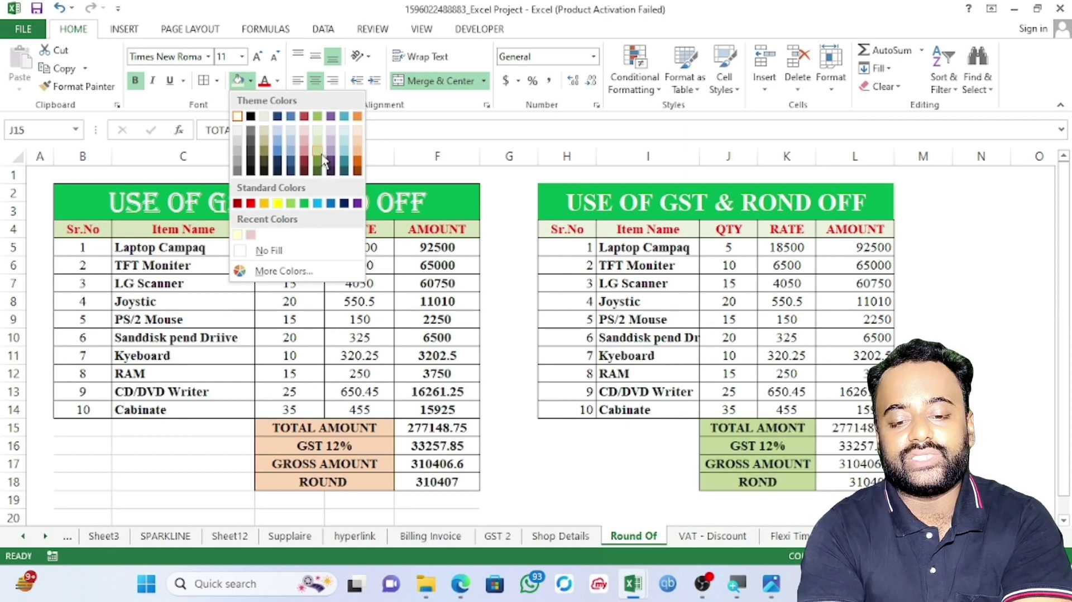
click(358, 142)
Step: Make the new table's amount values in L5:L18 bold
drag(886, 250, 871, 476)
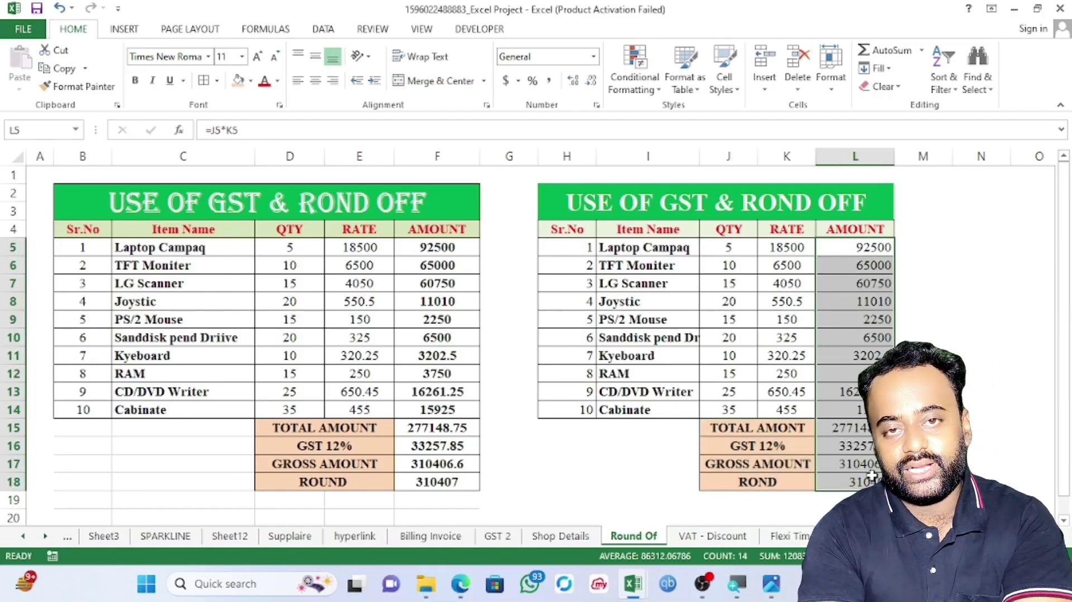
click(135, 82)
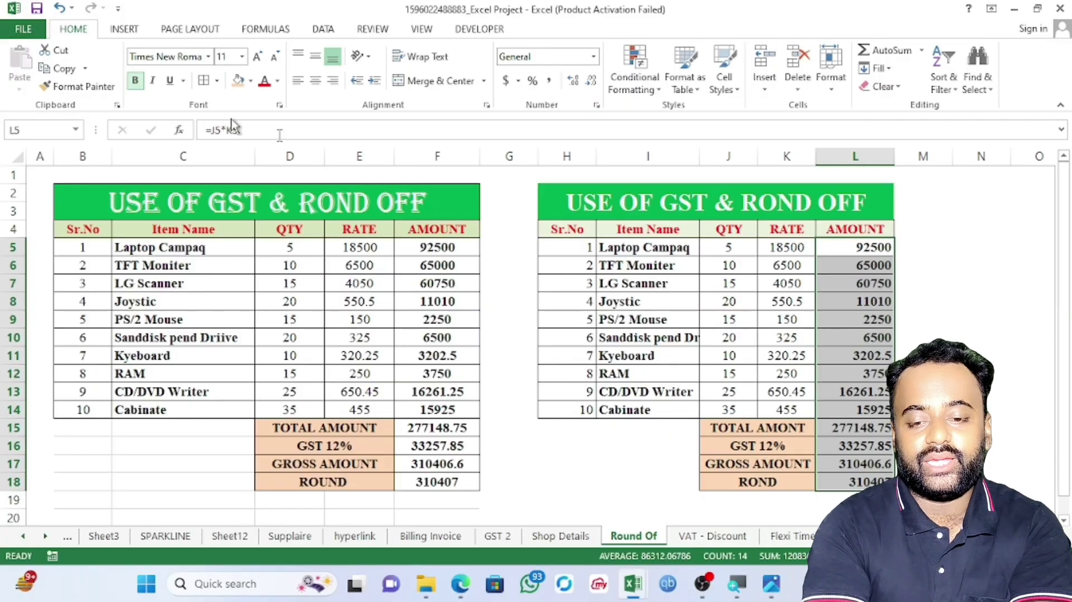
click(949, 322)
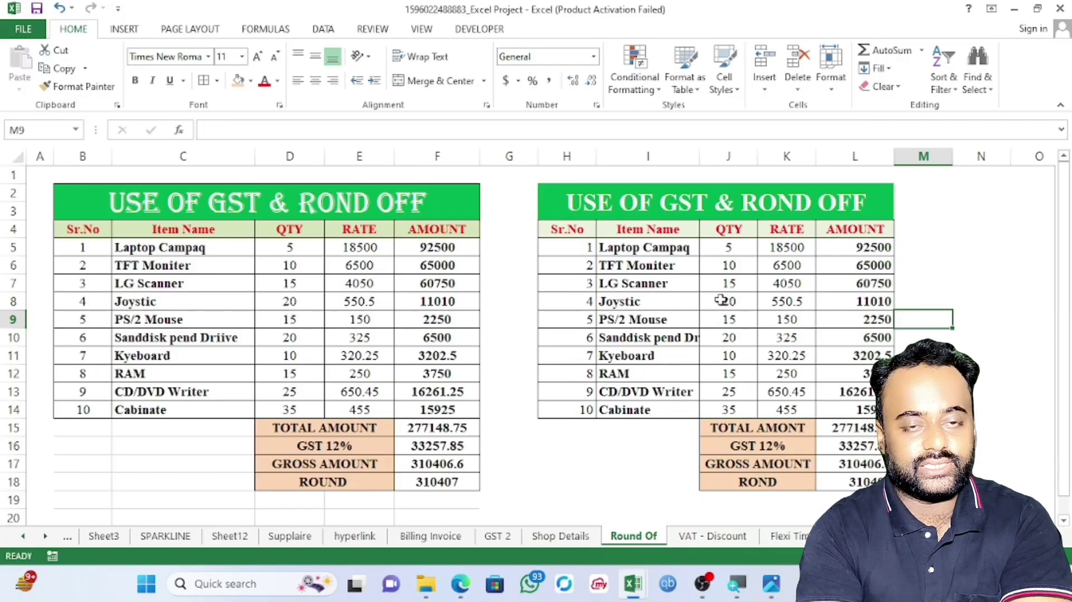